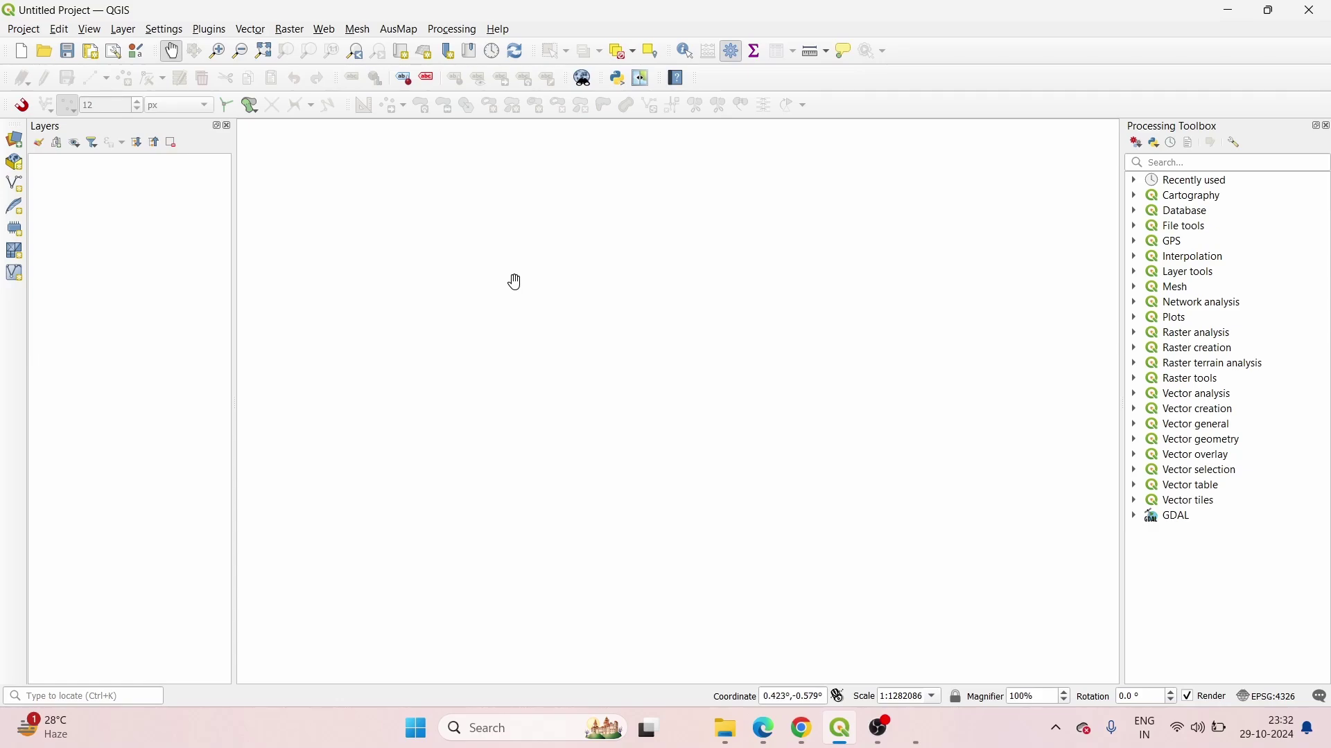
{"action": "left_click", "coordinate": [250, 30]}
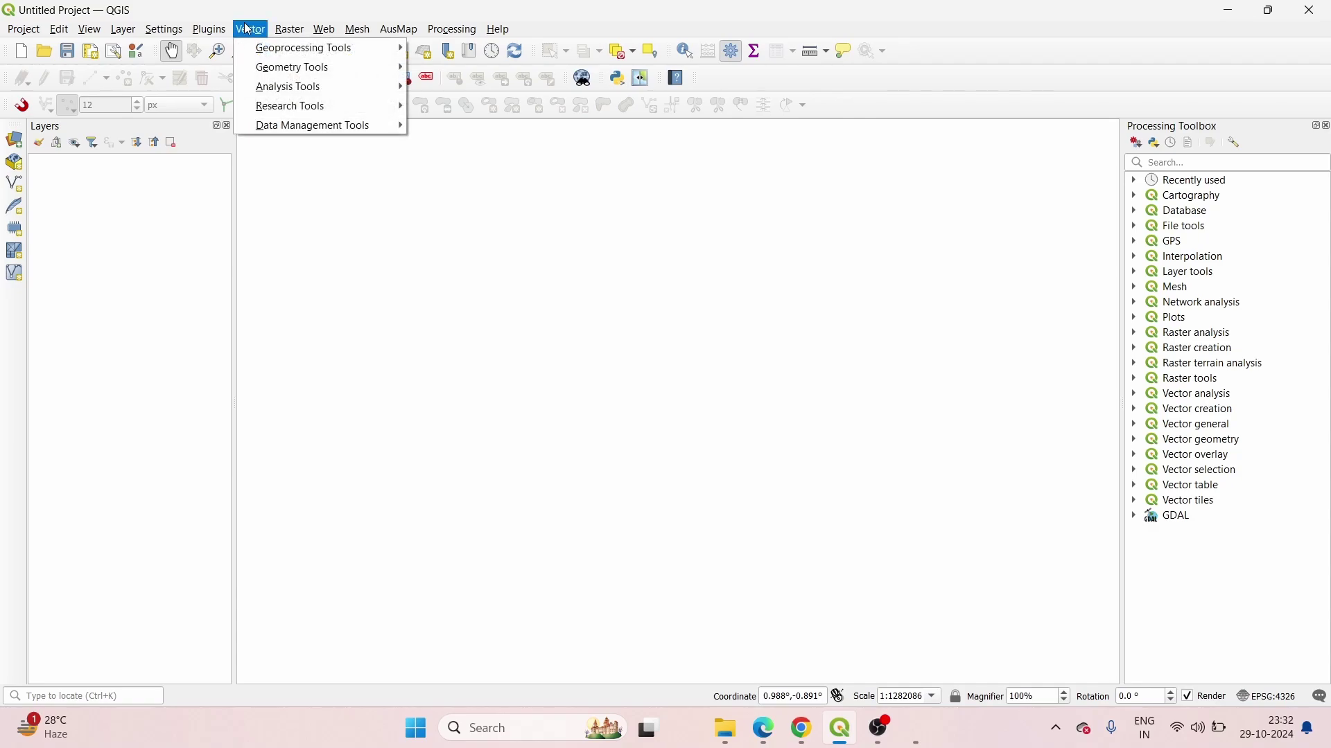
{"action": "mouse_move", "coordinate": [218, 34]}
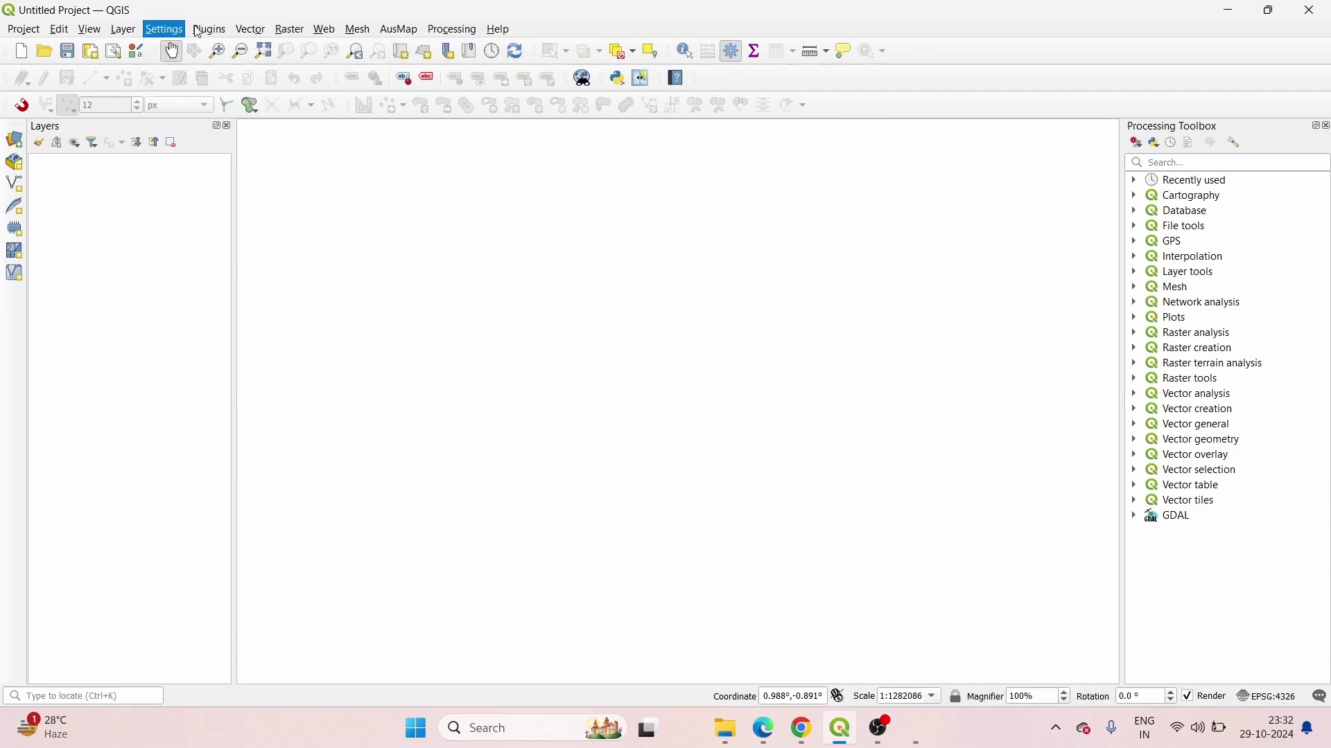
{"action": "mouse_move", "coordinate": [262, 72]}
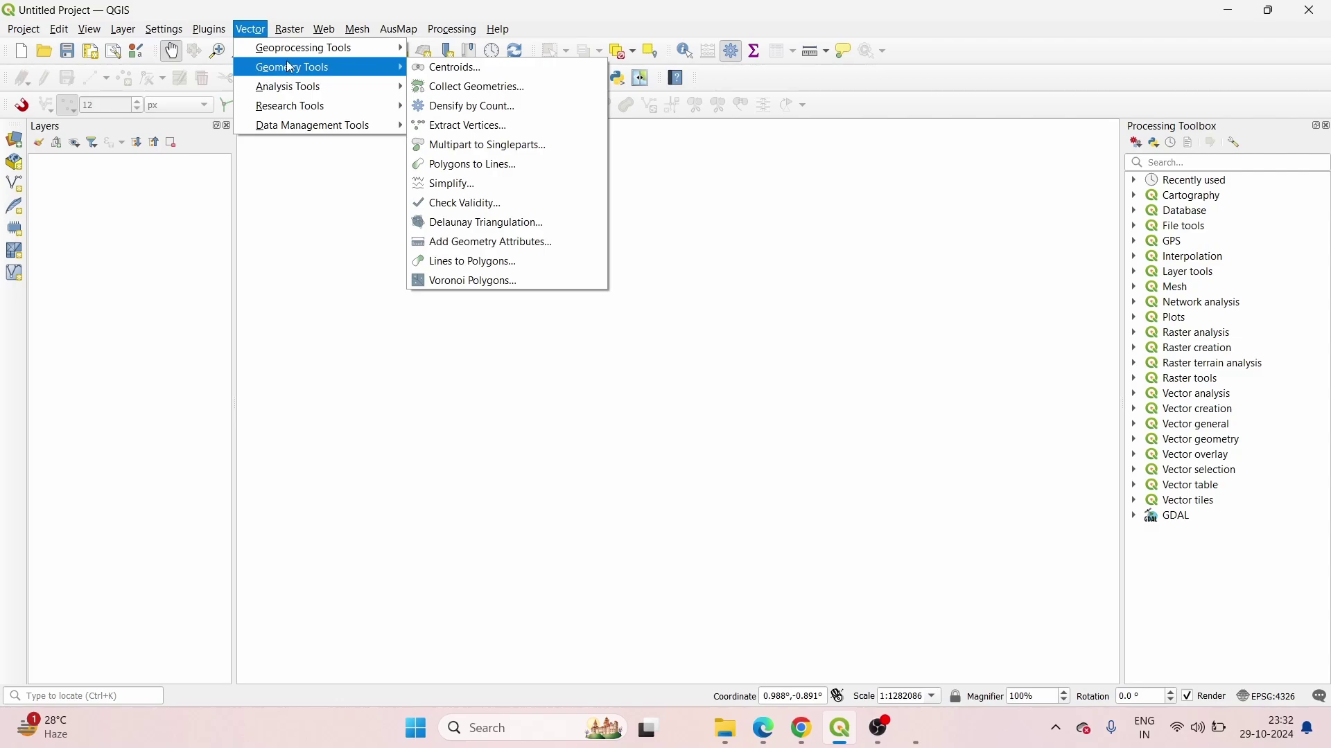
Add the shapefile Birbhum_block.shp from the BIRBHUM folder to the project as a vector layer.
{"action": "mouse_move", "coordinate": [135, 36]}
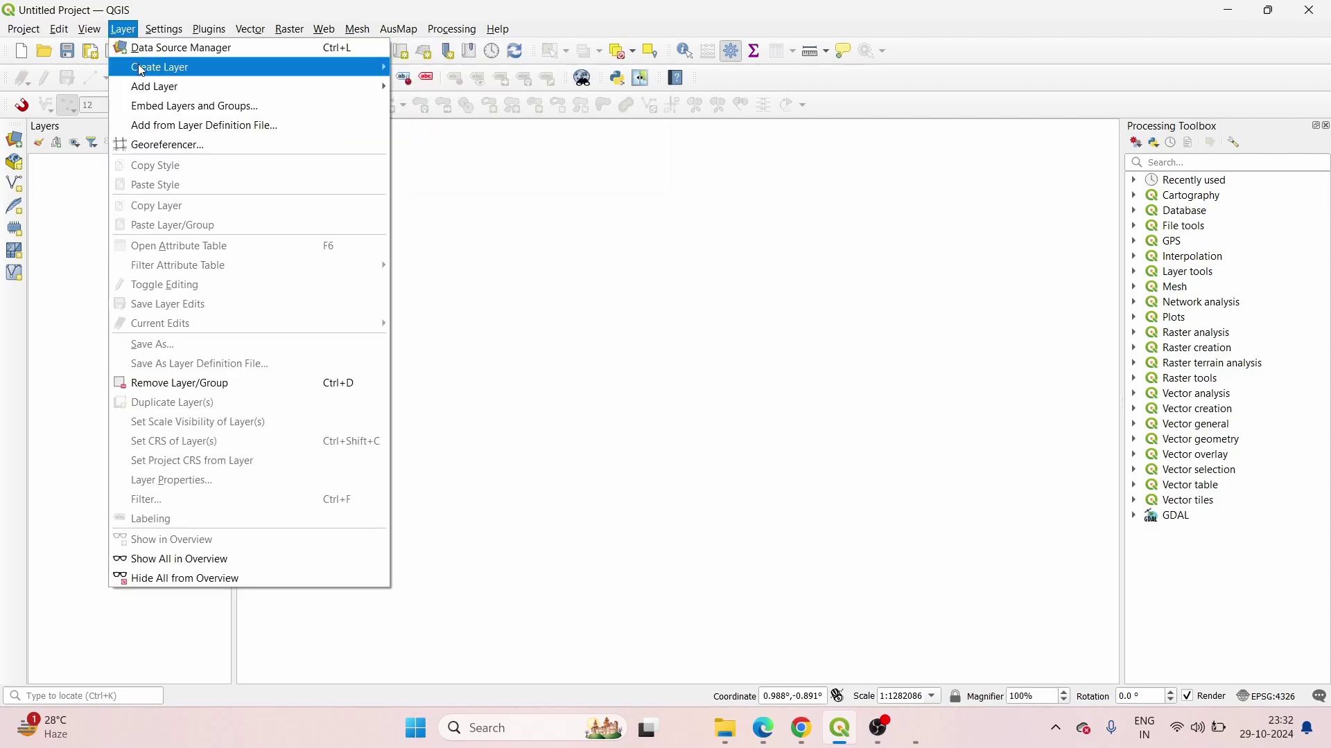
{"action": "mouse_move", "coordinate": [152, 83]}
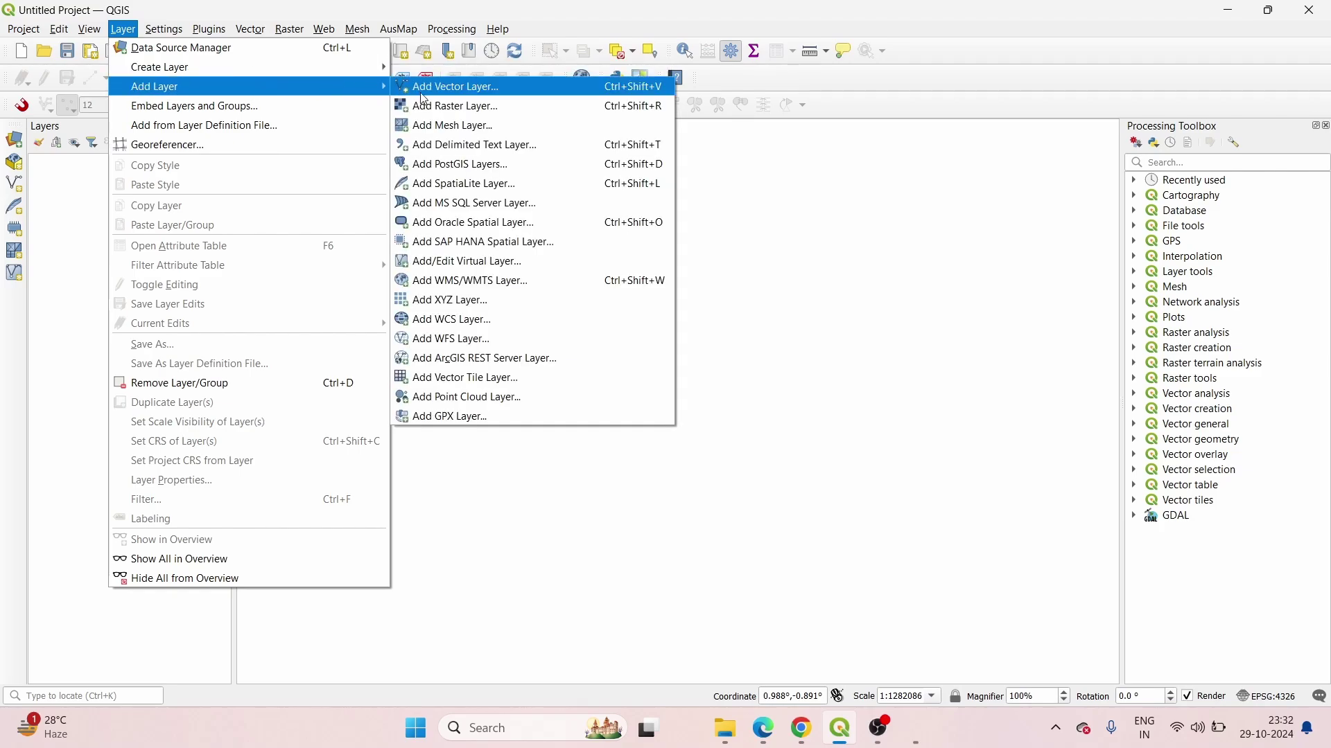
{"action": "left_click", "coordinate": [484, 90]}
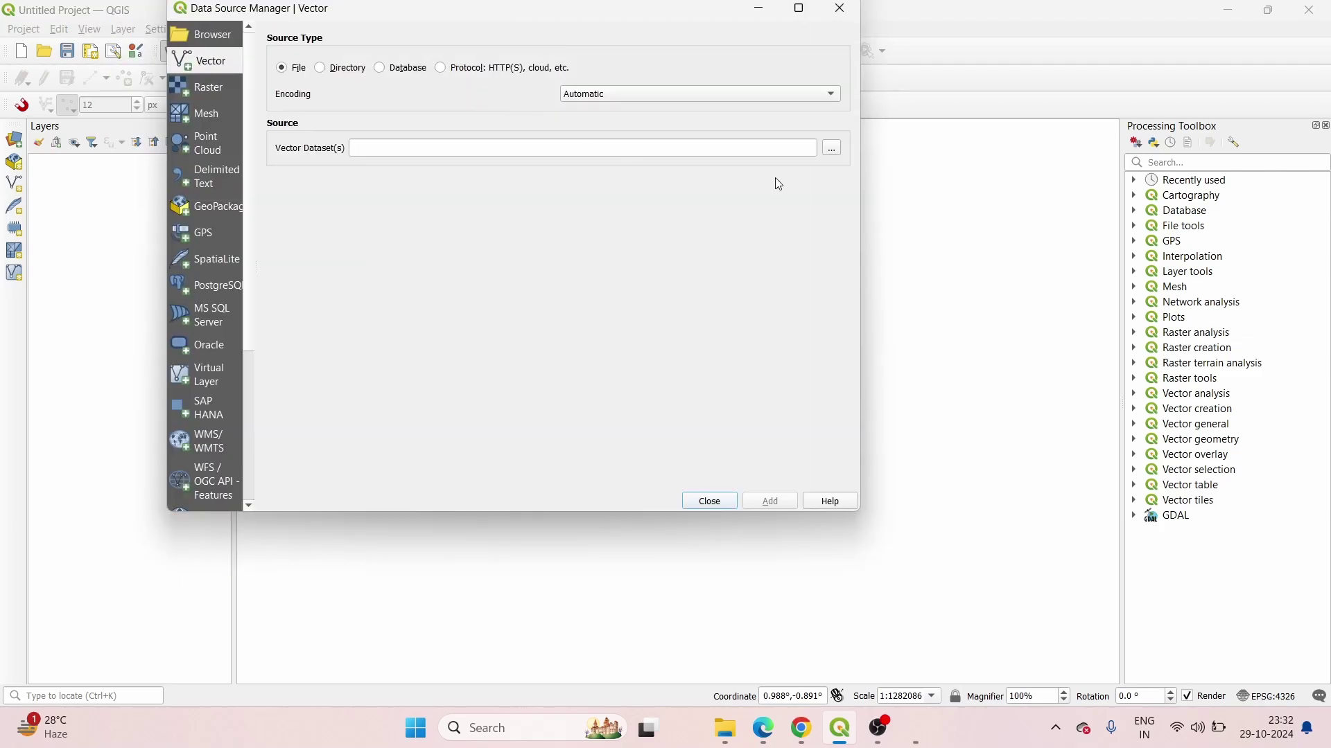
{"action": "left_click", "coordinate": [834, 148]}
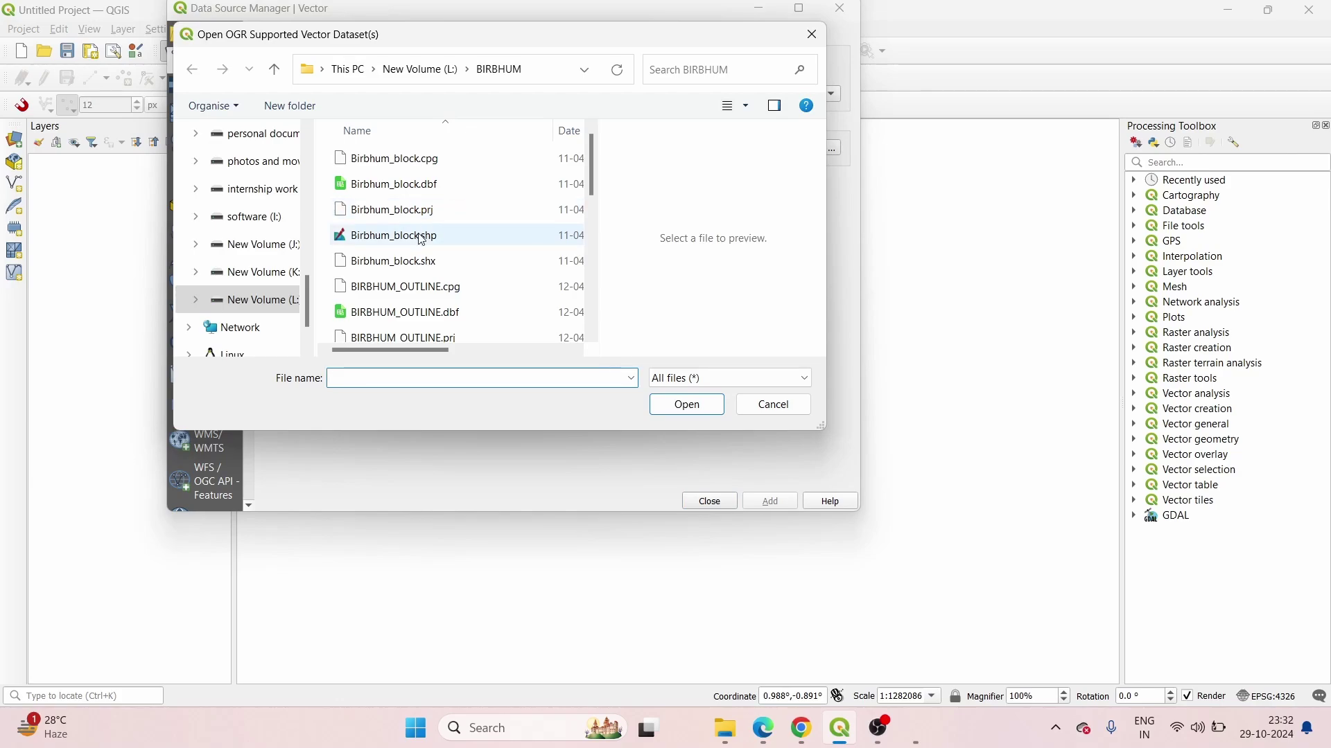
{"action": "left_click", "coordinate": [417, 239]}
{"action": "left_click", "coordinate": [686, 405]}
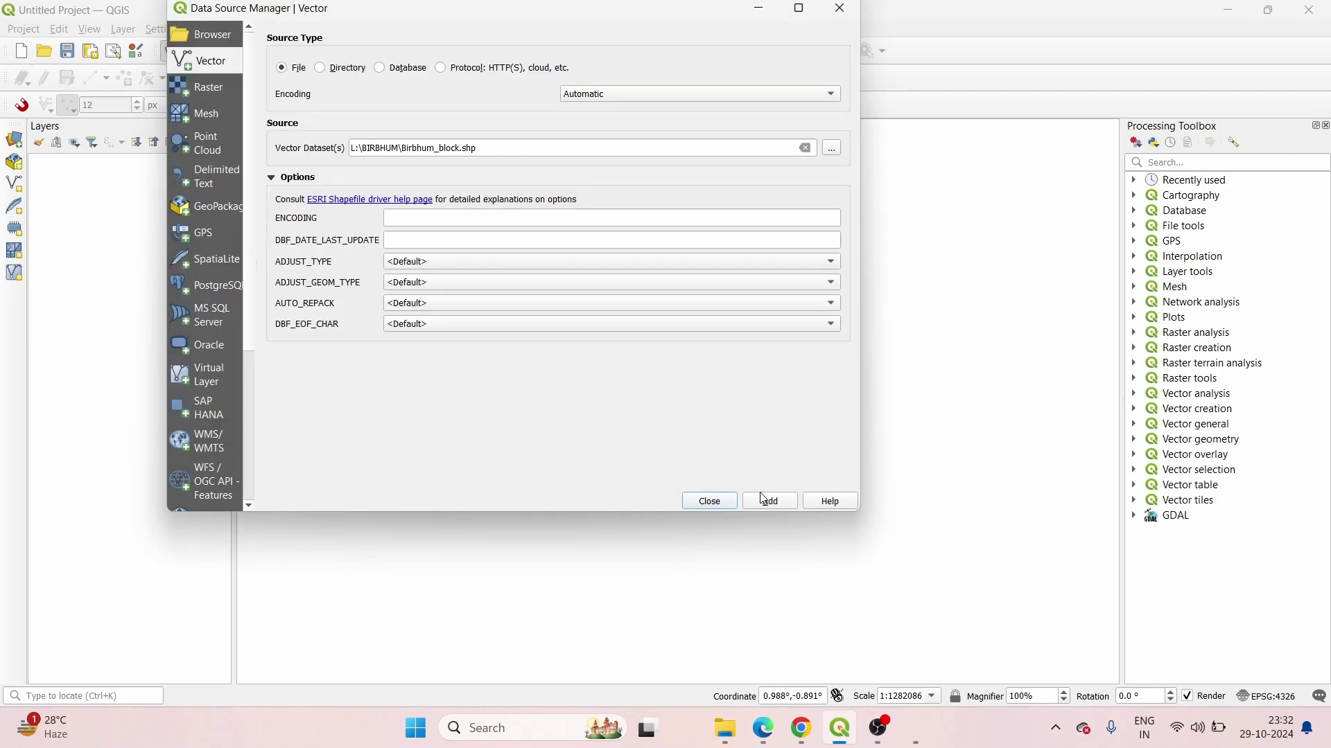
{"action": "left_click", "coordinate": [764, 500]}
{"action": "left_click", "coordinate": [690, 503]}
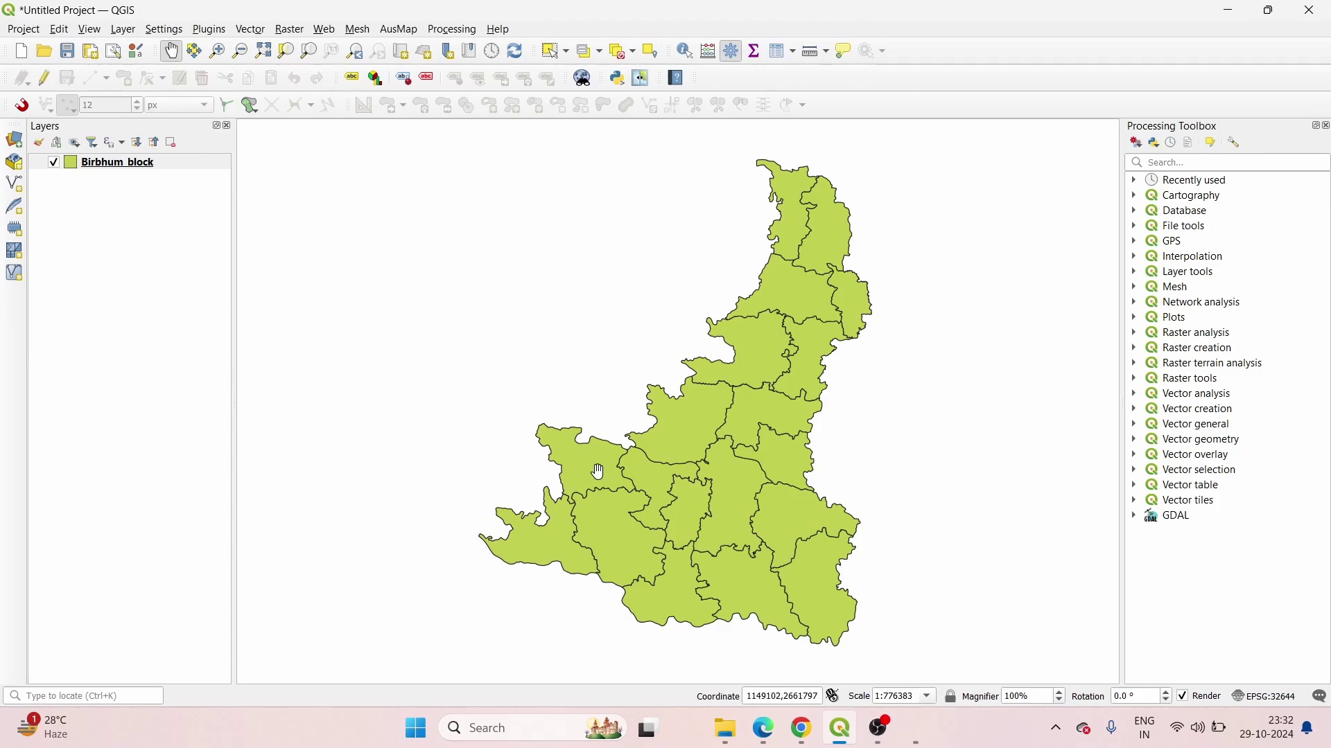
Create a new print layout titled "map".
{"action": "scroll", "coordinate": [599, 472], "scroll_direction": "down", "scroll_amount": 1}
{"action": "scroll", "coordinate": [598, 472], "scroll_direction": "up", "scroll_amount": 1}
{"action": "left_click", "coordinate": [35, 31]}
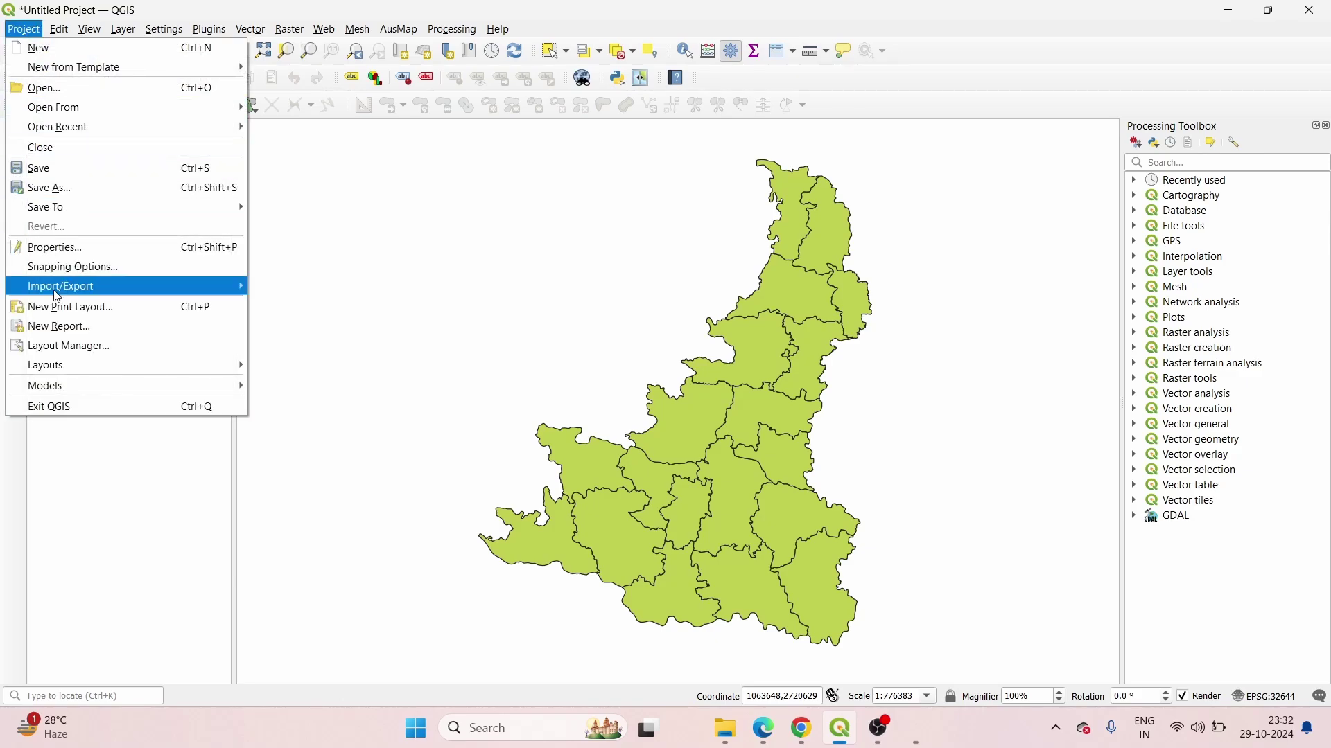
{"action": "left_click", "coordinate": [112, 313]}
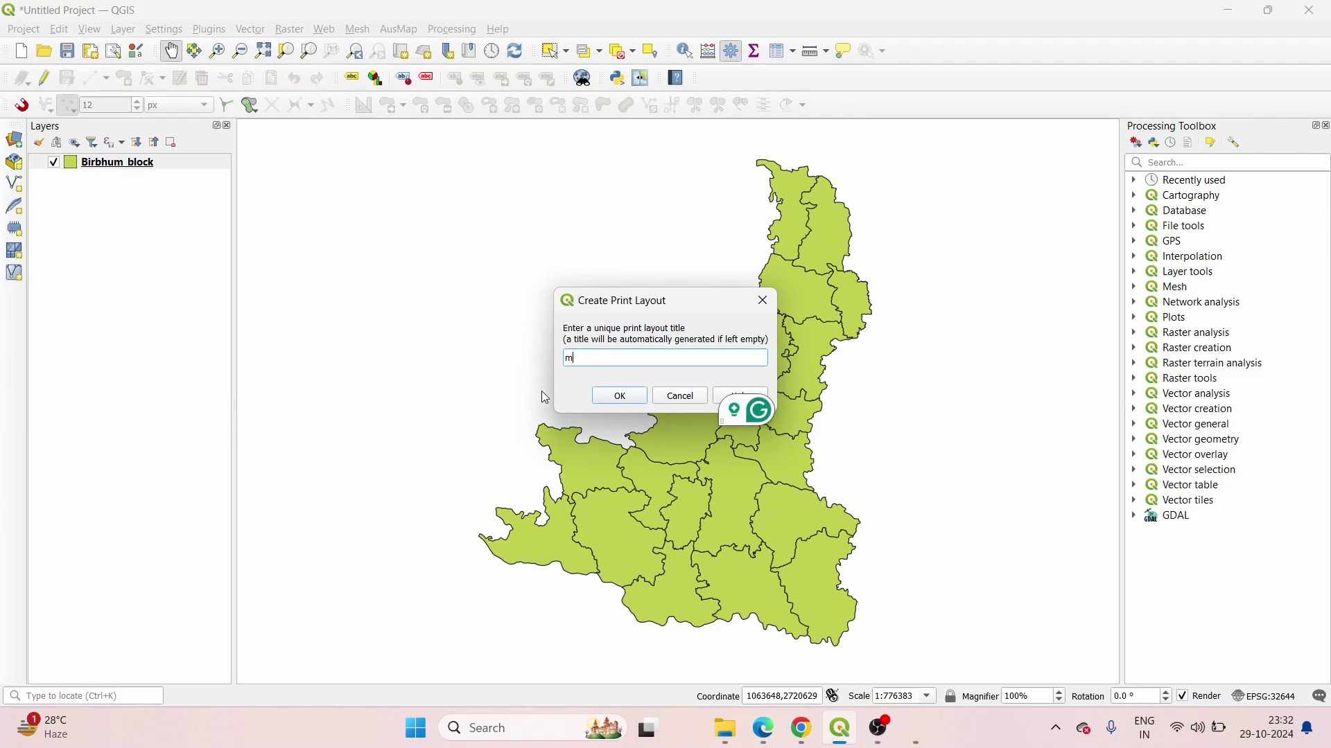
{"action": "type", "text": "map"}
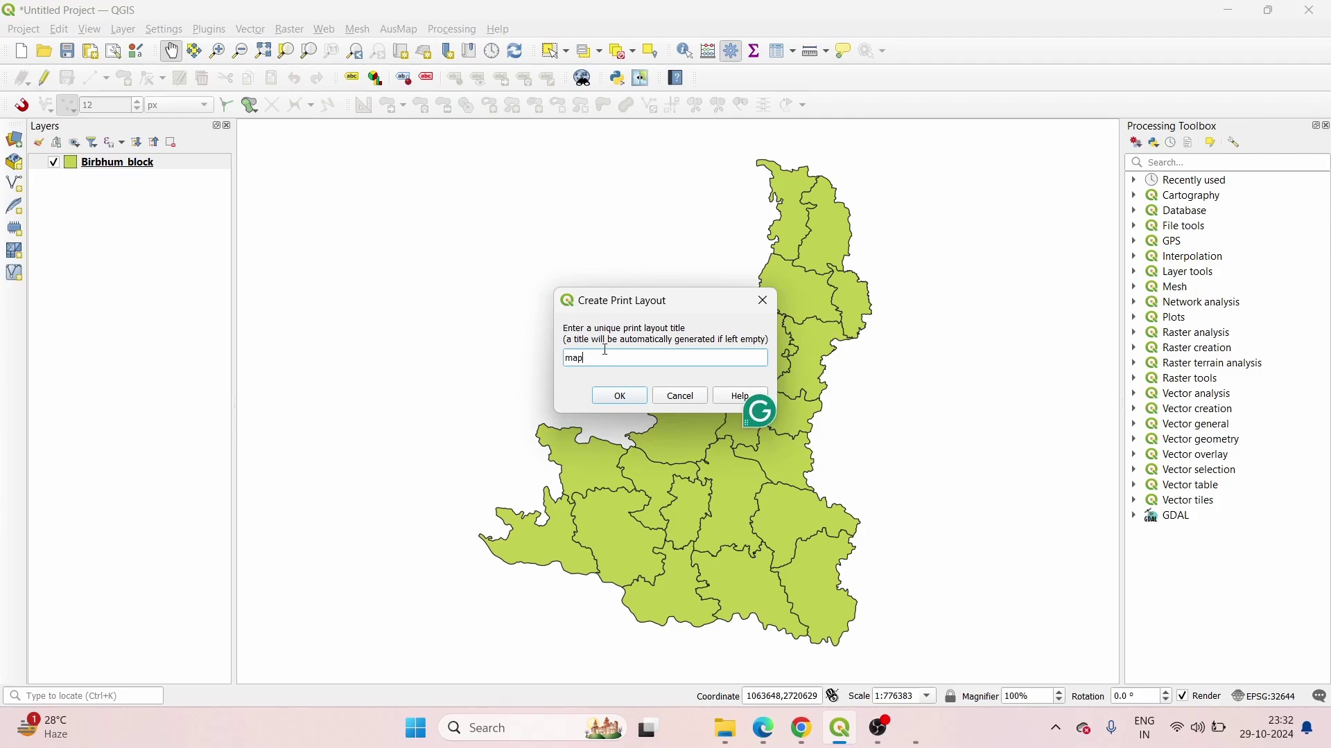
{"action": "left_click", "coordinate": [620, 396]}
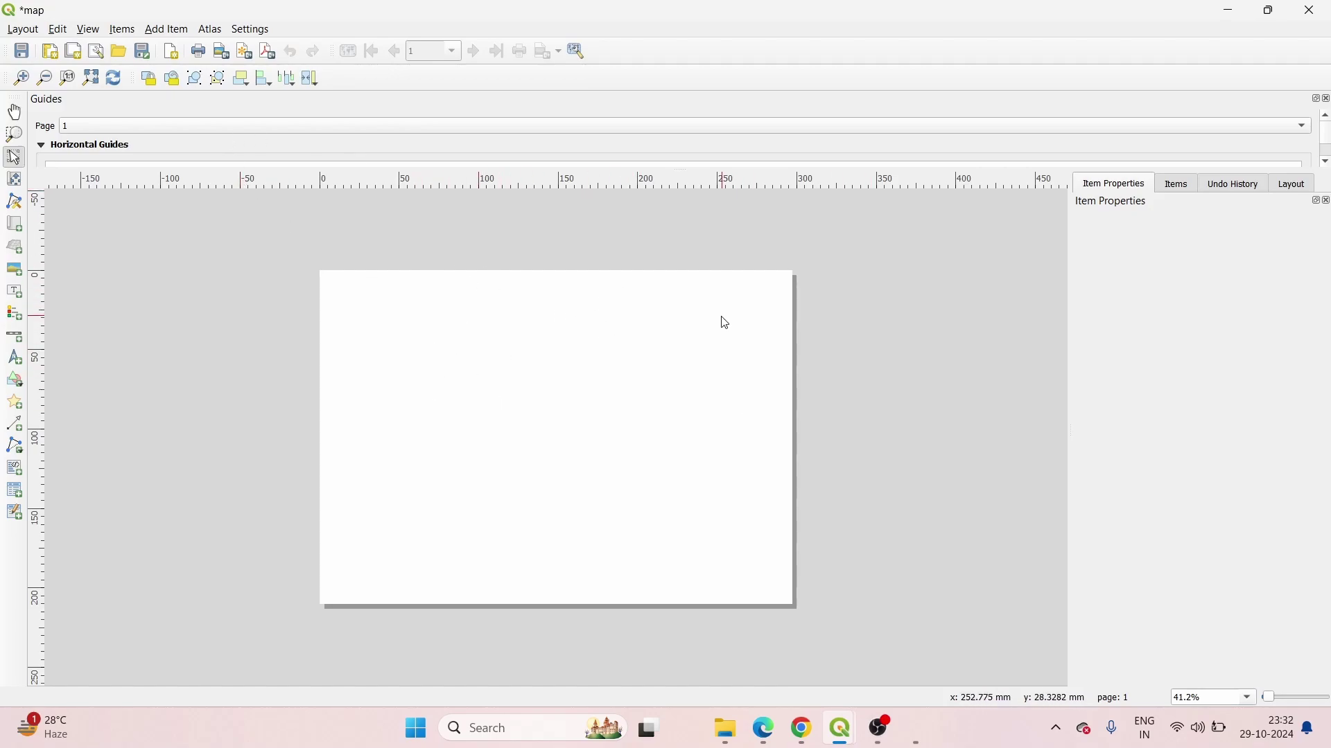
Add a map item across the whole page and shrink its frame to leave a margin inside the page edges.
{"action": "left_click", "coordinate": [168, 30]}
{"action": "left_click", "coordinate": [184, 49]}
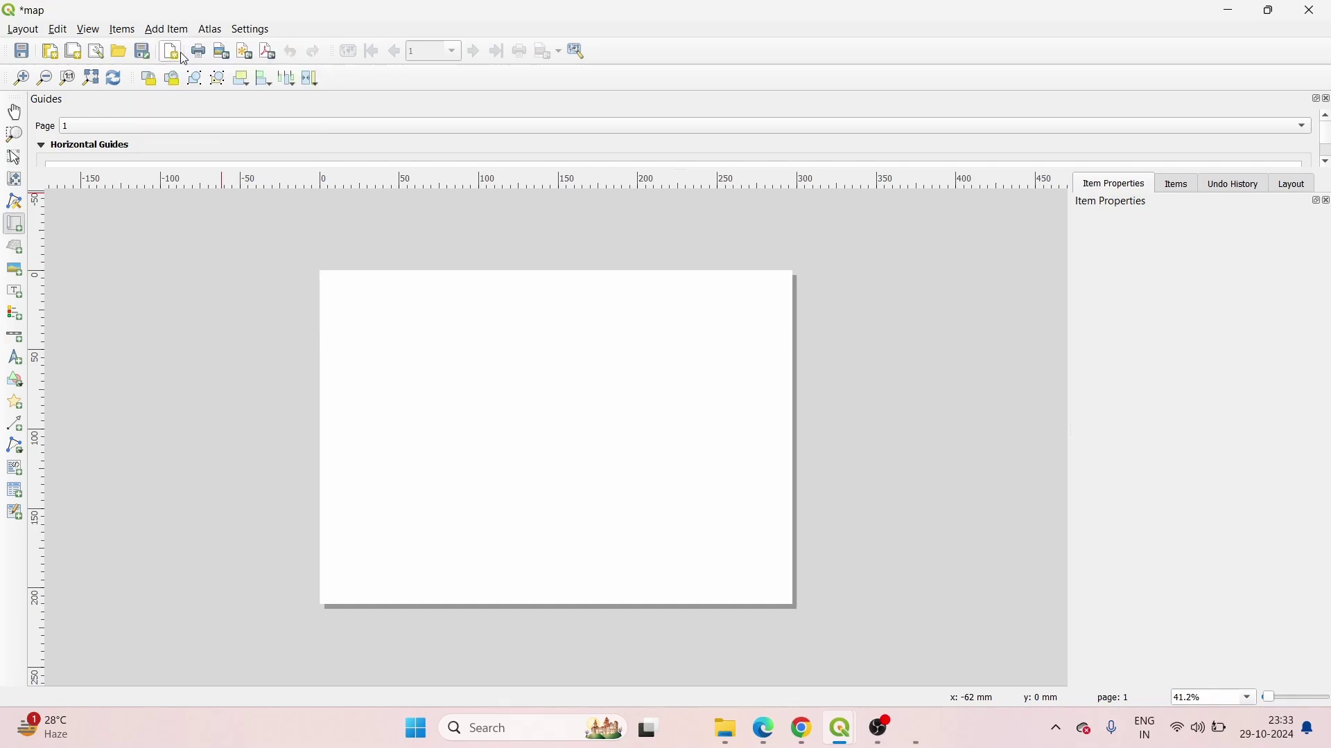
{"action": "left_click", "coordinate": [176, 32]}
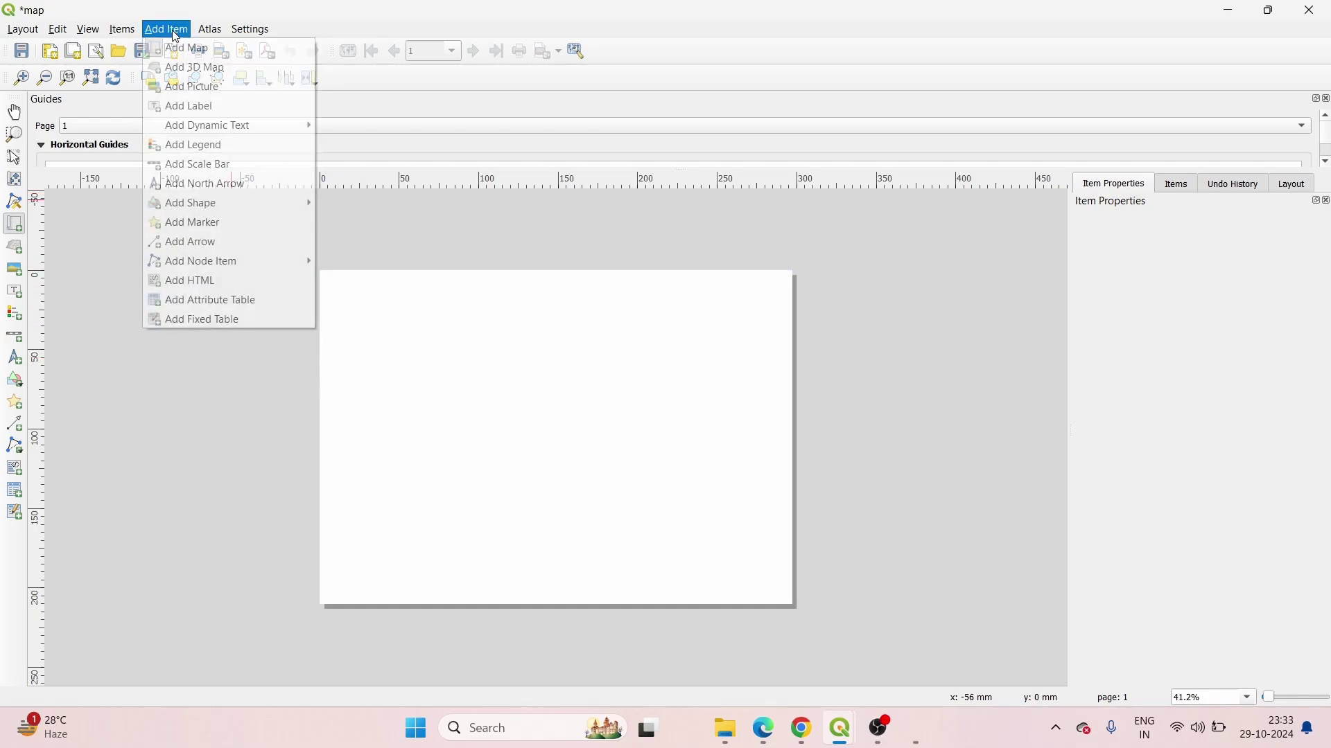
{"action": "left_click", "coordinate": [184, 48]}
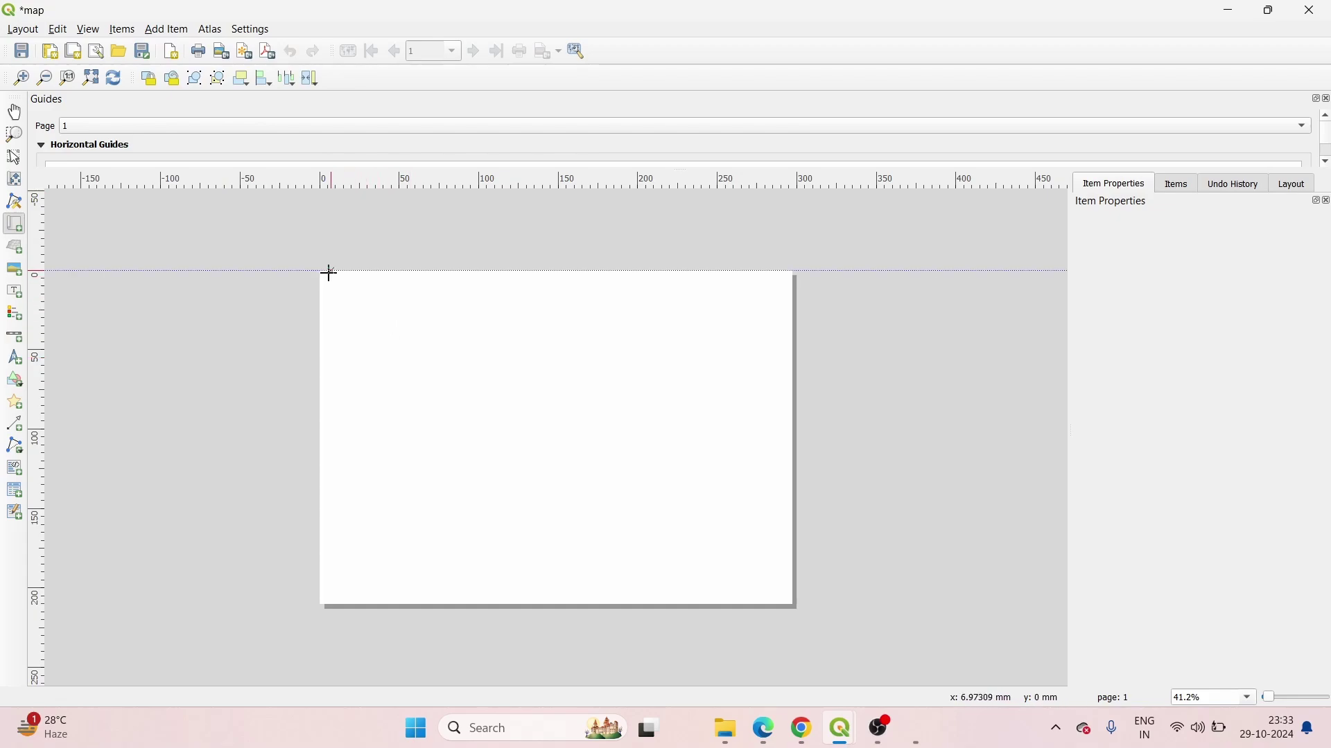
{"action": "left_click_drag", "start_coordinate": [321, 275], "coordinate": [790, 606]}
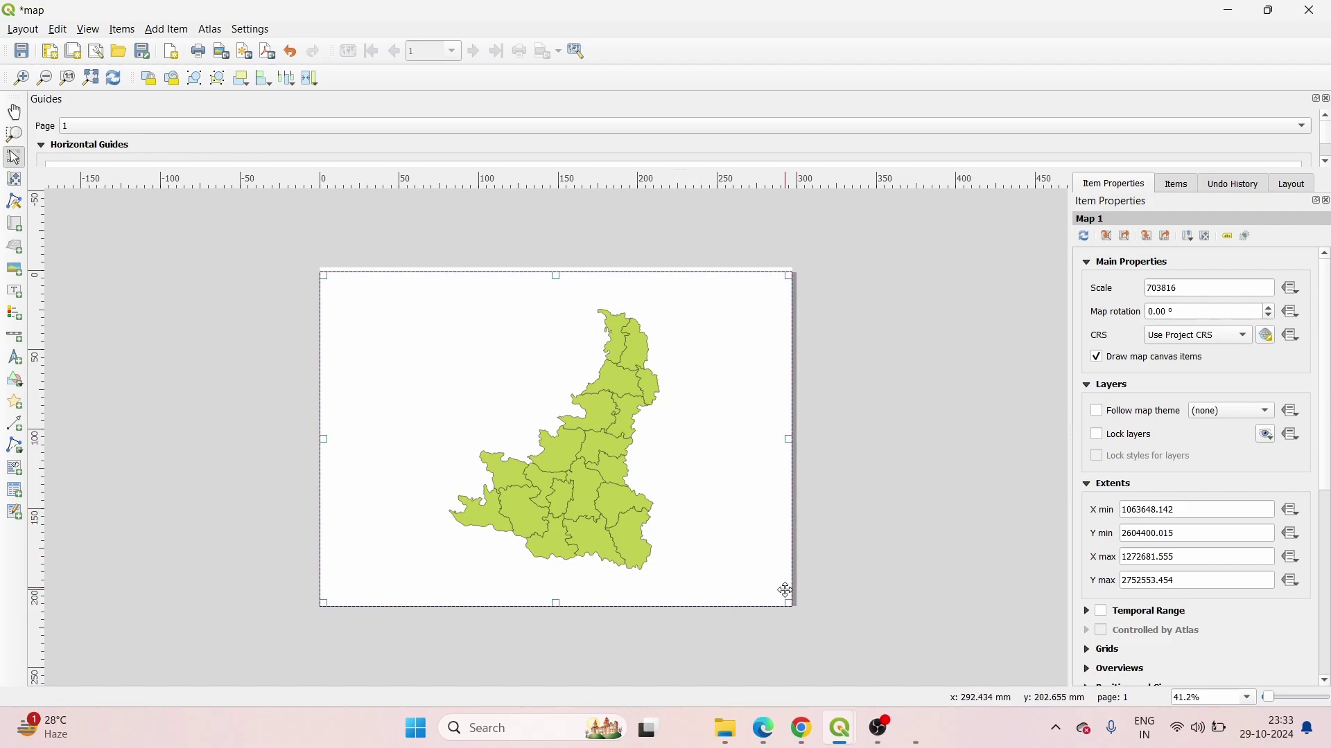
{"action": "left_click_drag", "start_coordinate": [788, 602], "coordinate": [770, 573]}
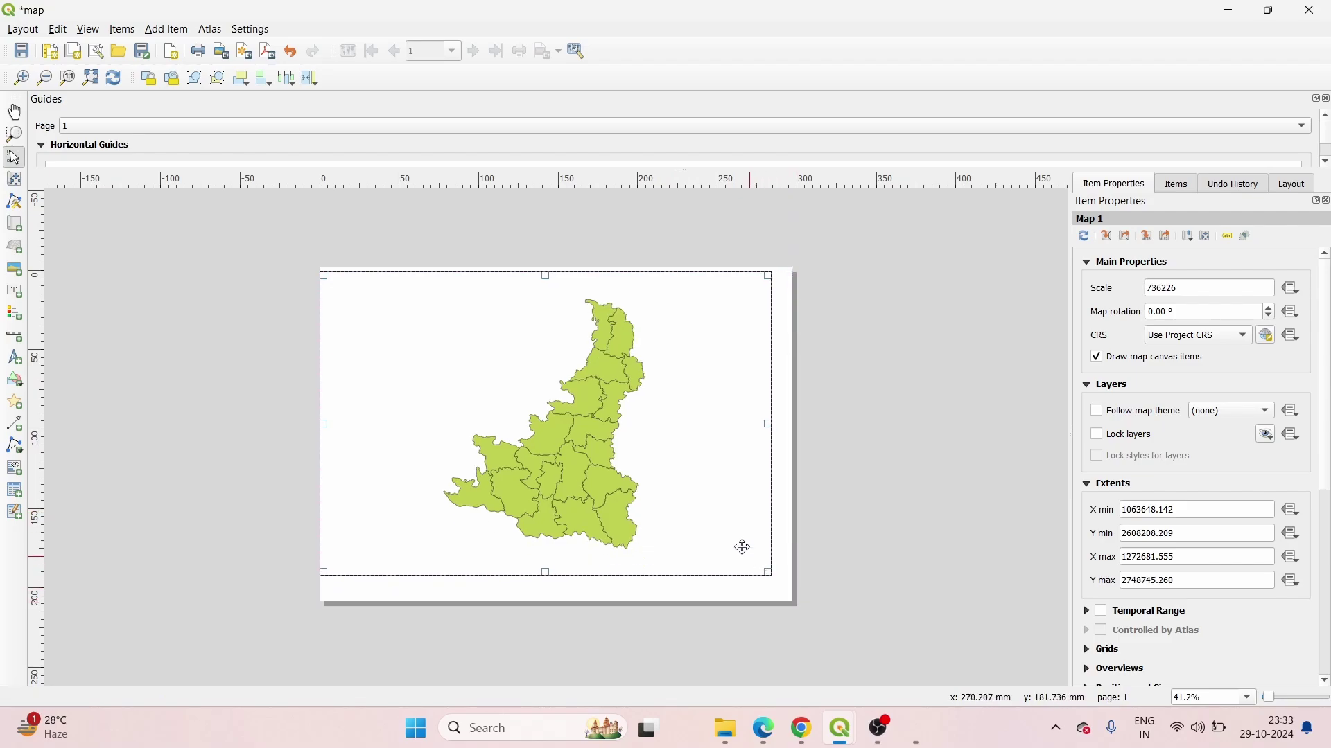
{"action": "left_click_drag", "start_coordinate": [323, 276], "coordinate": [337, 285]}
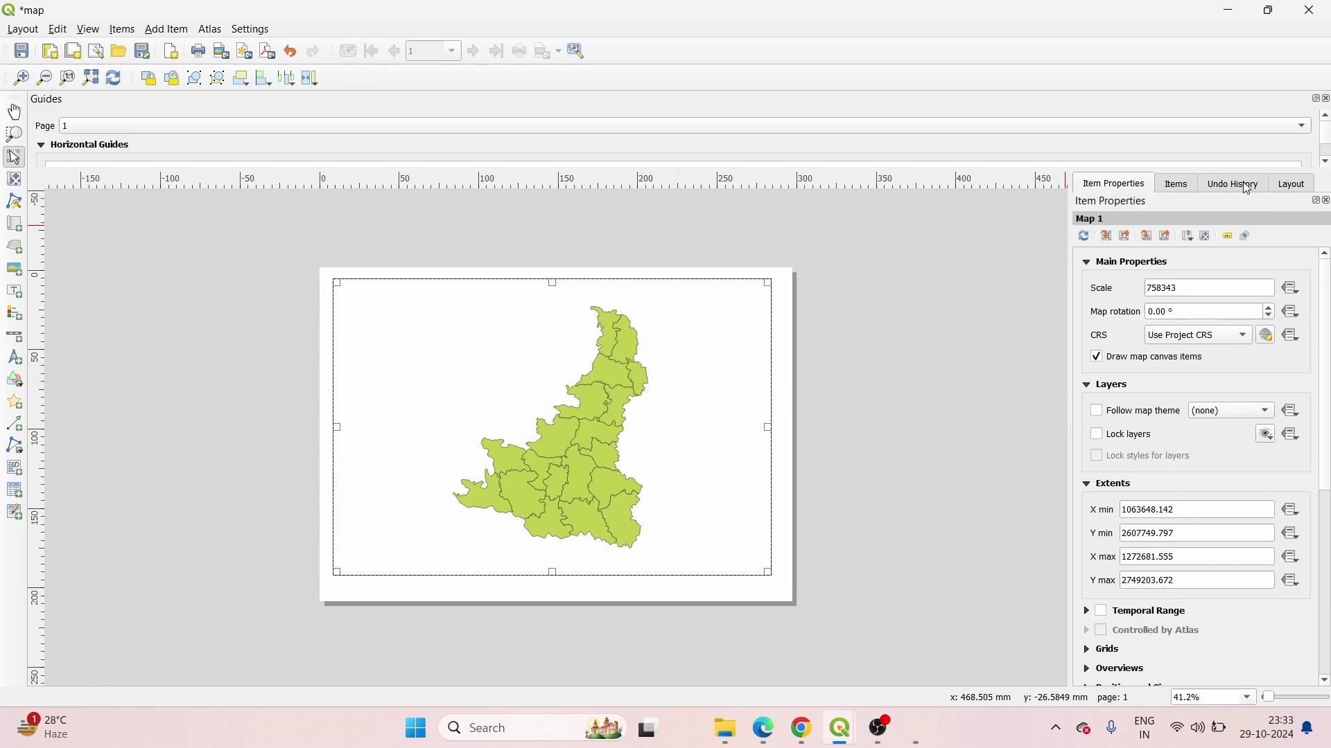
Review the layout settings, the undo history and the map item's properties.
{"action": "left_click", "coordinate": [1295, 185]}
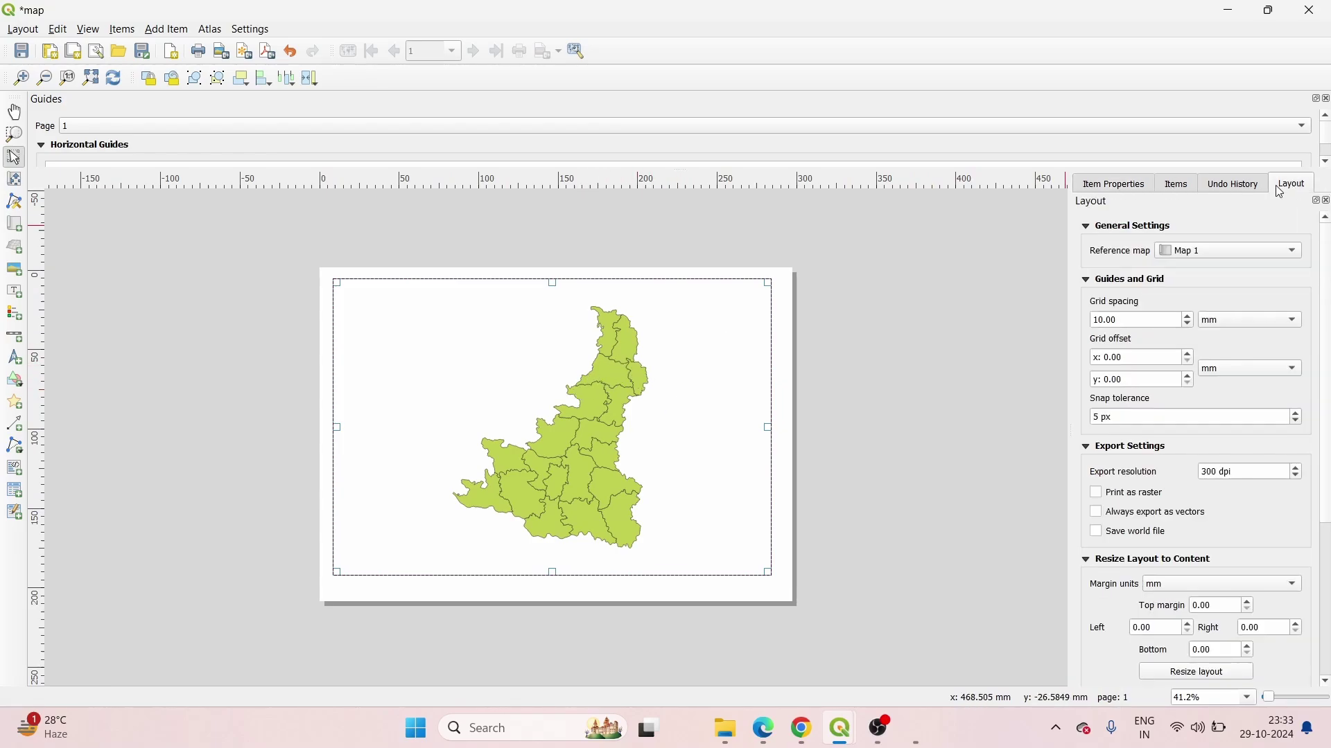
{"action": "left_click", "coordinate": [1238, 185]}
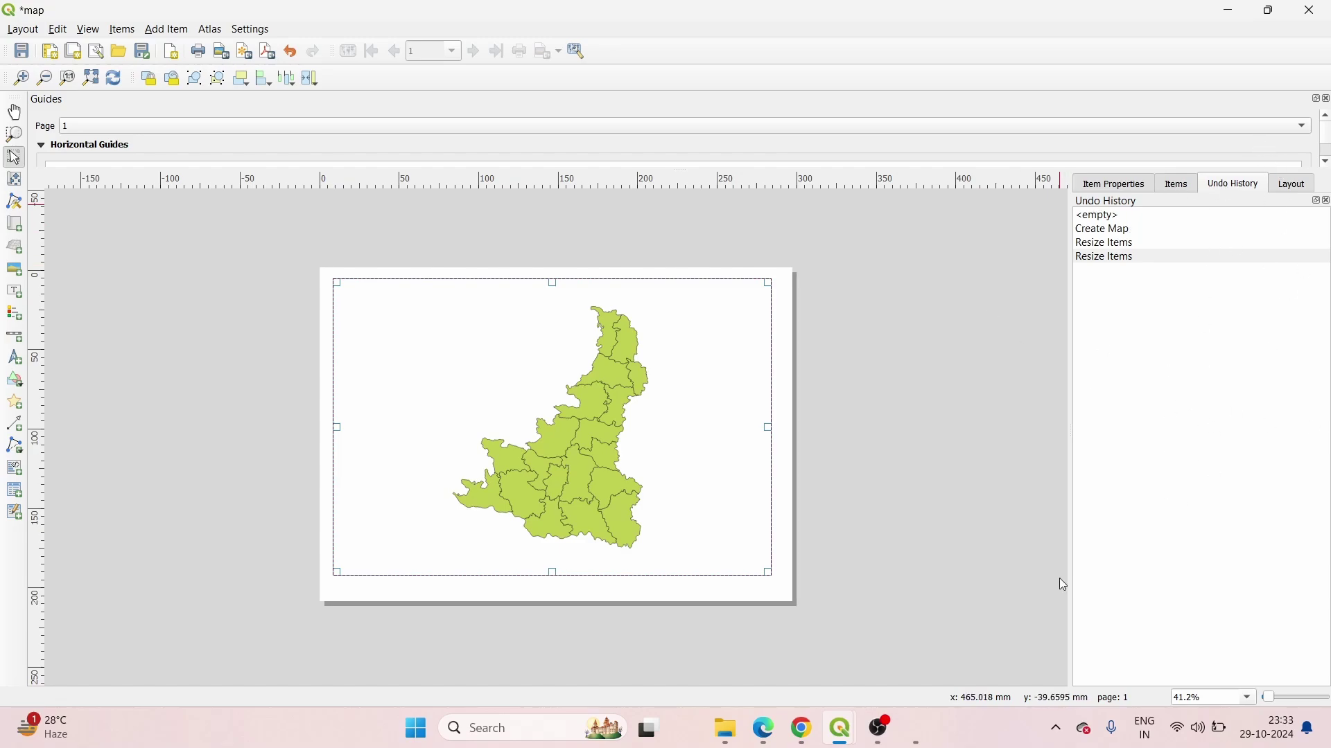
{"action": "left_click", "coordinate": [1128, 192]}
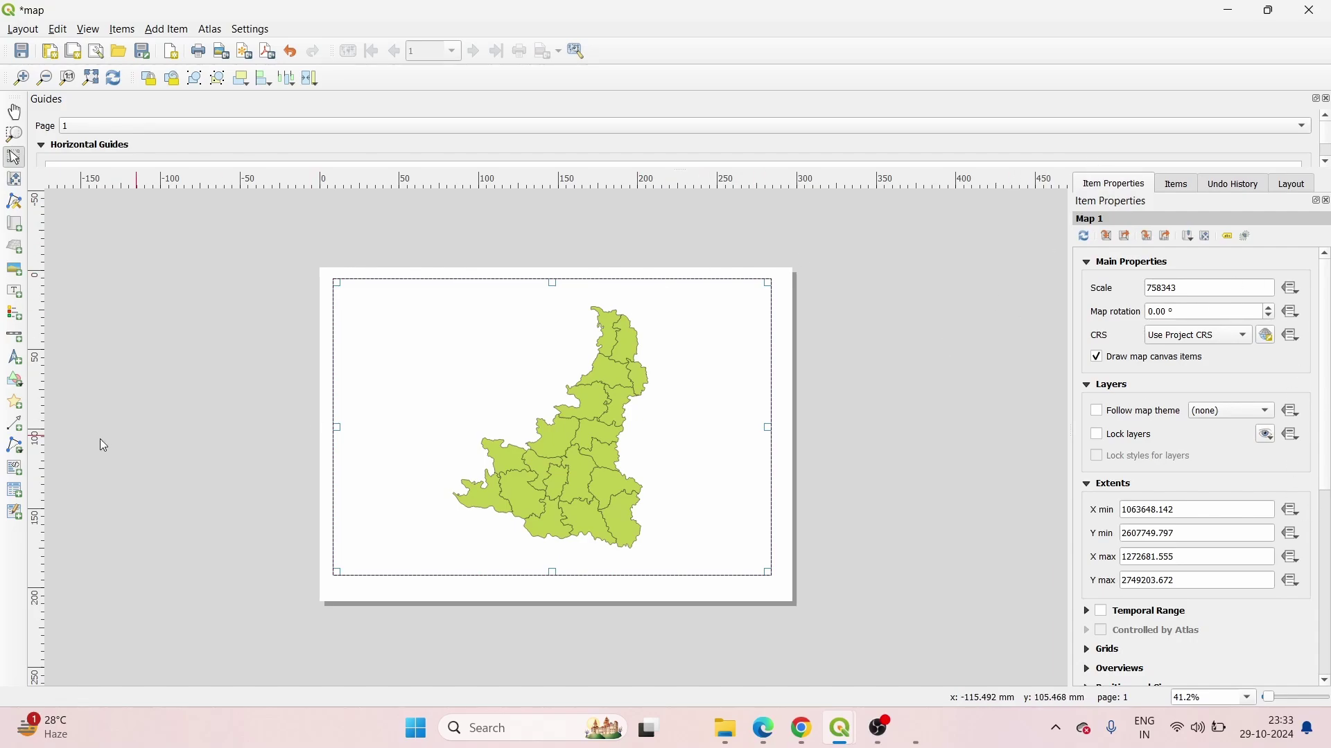
{"action": "scroll", "coordinate": [1125, 483], "scroll_direction": "down", "scroll_amount": 8}
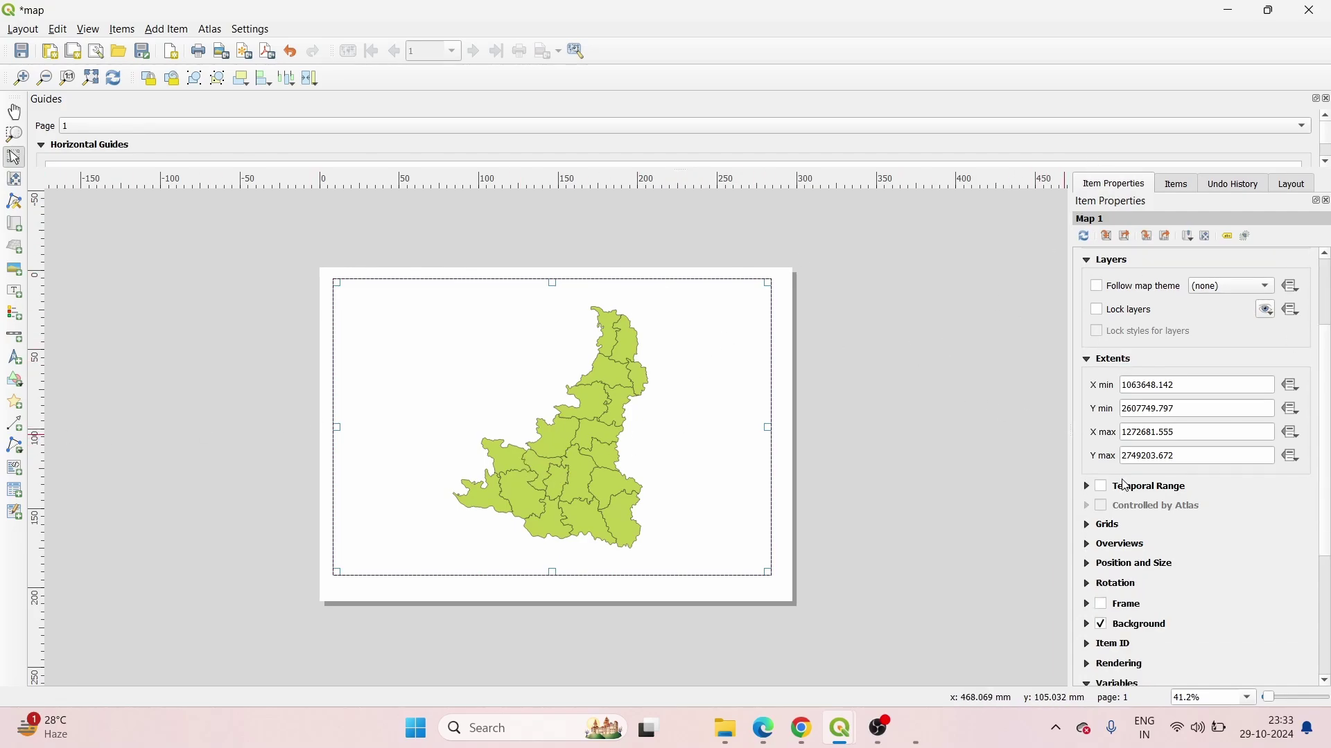
{"action": "scroll", "coordinate": [1115, 271], "scroll_direction": "up", "scroll_amount": 8}
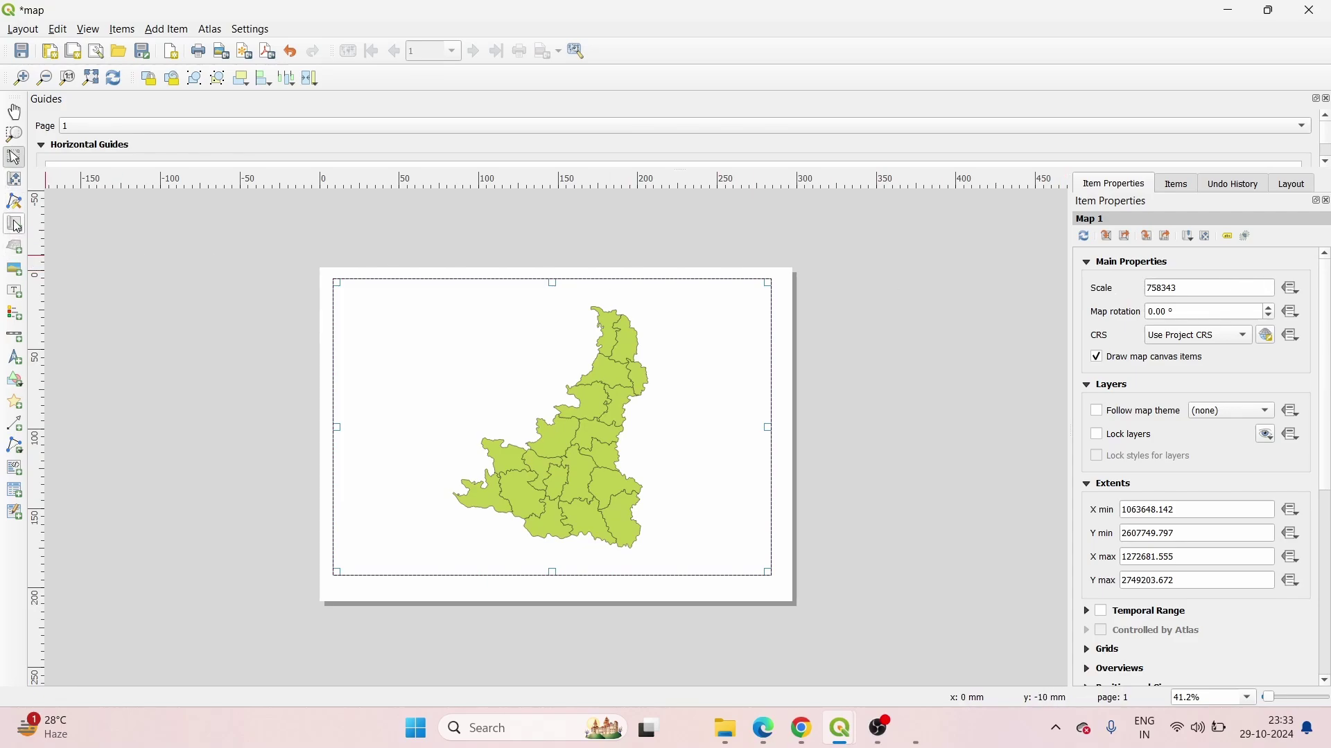
Try zooming the map content within its frame using the Move item content tool.
{"action": "left_click", "coordinate": [13, 179]}
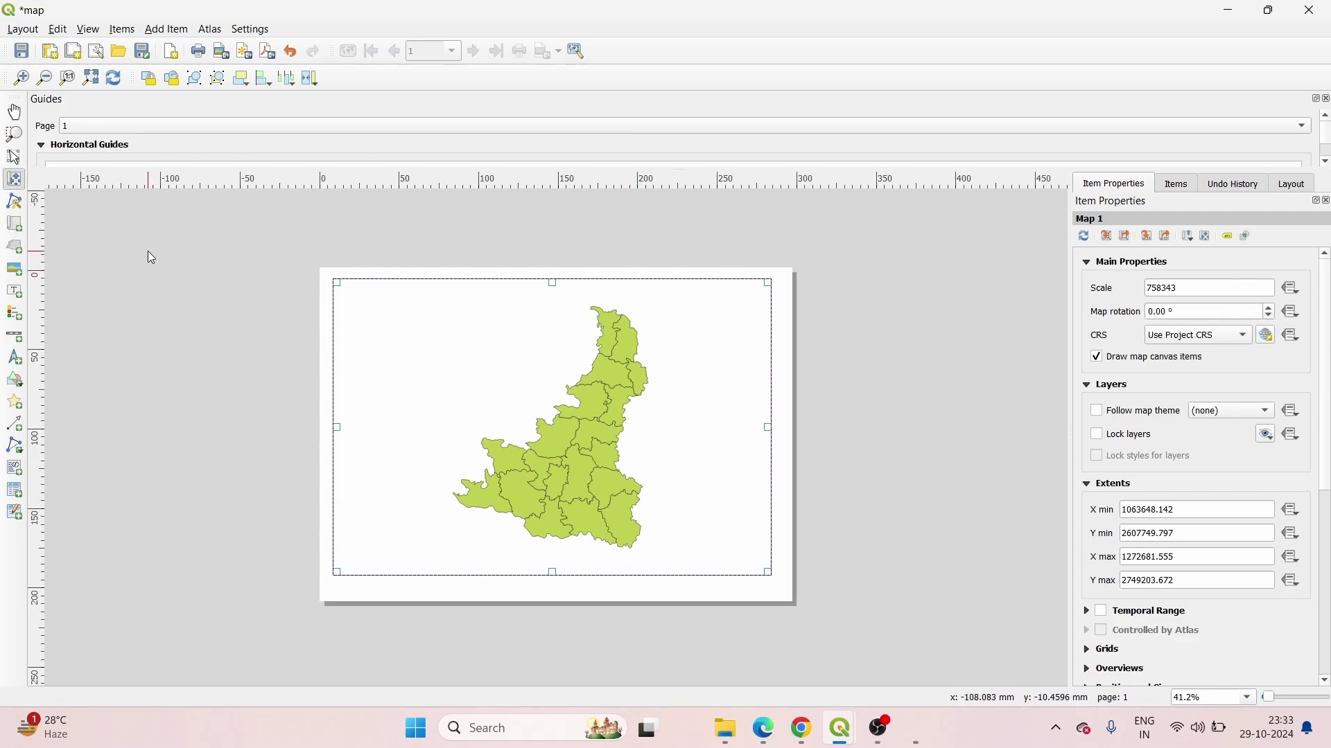
{"action": "scroll", "coordinate": [496, 413], "scroll_direction": "up", "scroll_amount": 1}
{"action": "scroll", "coordinate": [502, 413], "scroll_direction": "down", "scroll_amount": 2}
{"action": "scroll", "coordinate": [499, 413], "scroll_direction": "up", "scroll_amount": 1}
{"action": "scroll", "coordinate": [502, 413], "scroll_direction": "up", "scroll_amount": 1}
{"action": "scroll", "coordinate": [501, 413], "scroll_direction": "down", "scroll_amount": 1}
Zoom into the page, redo the zoom of the map content and undo it again.
{"action": "left_click", "coordinate": [14, 134]}
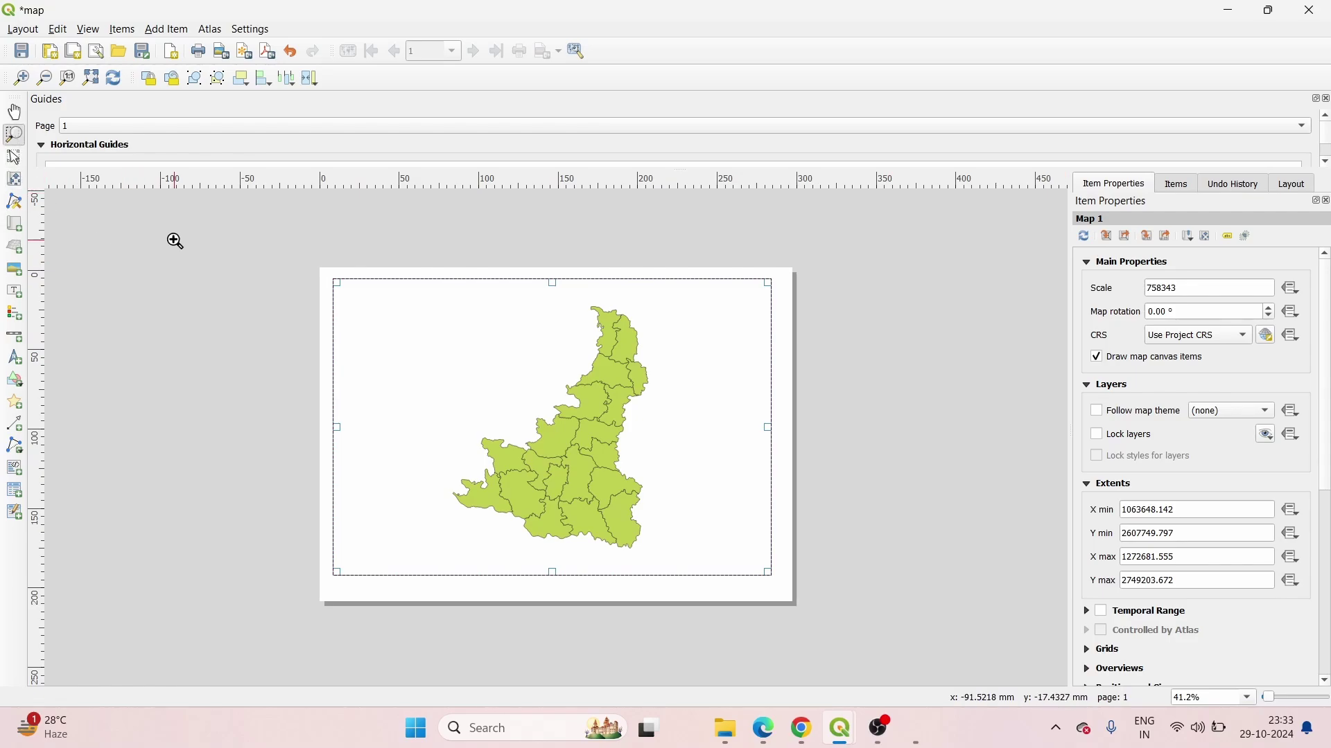
{"action": "left_click", "coordinate": [402, 372]}
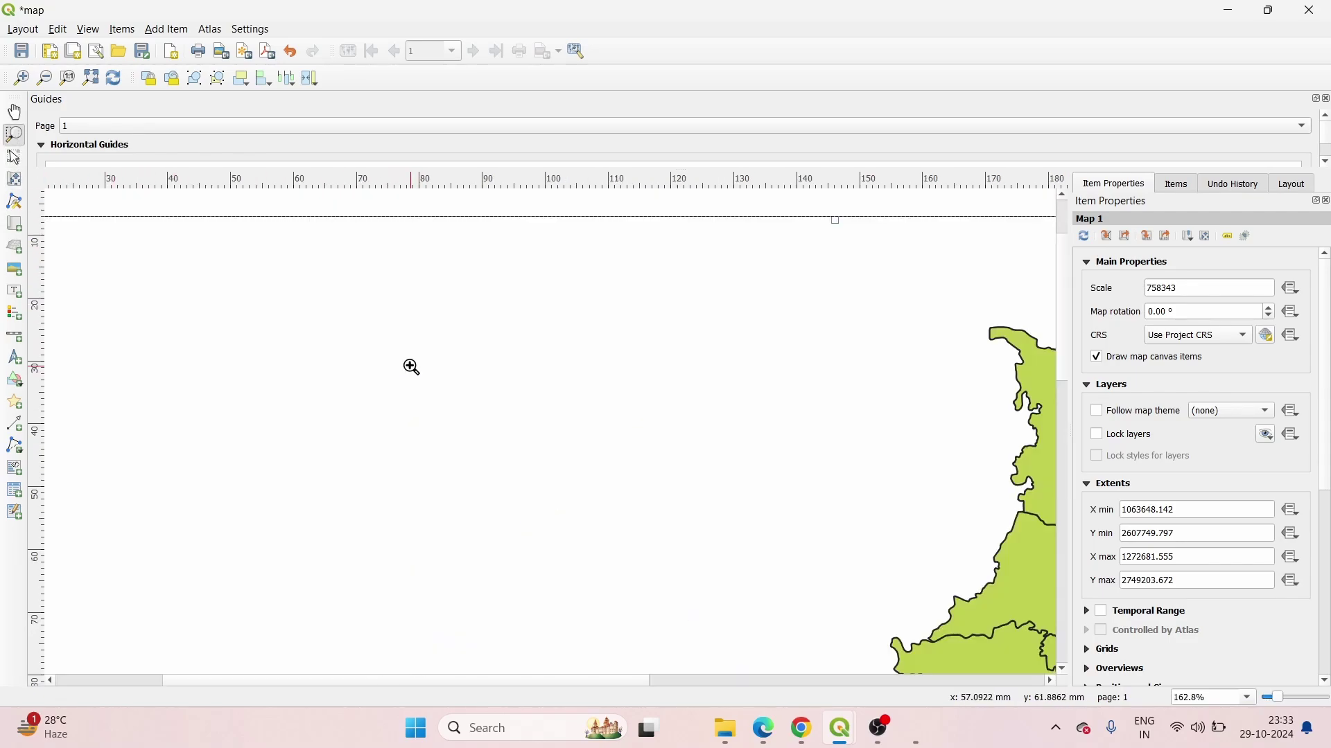
{"action": "right_click", "coordinate": [321, 351]}
{"action": "left_click", "coordinate": [335, 359]}
{"action": "right_click", "coordinate": [338, 359]}
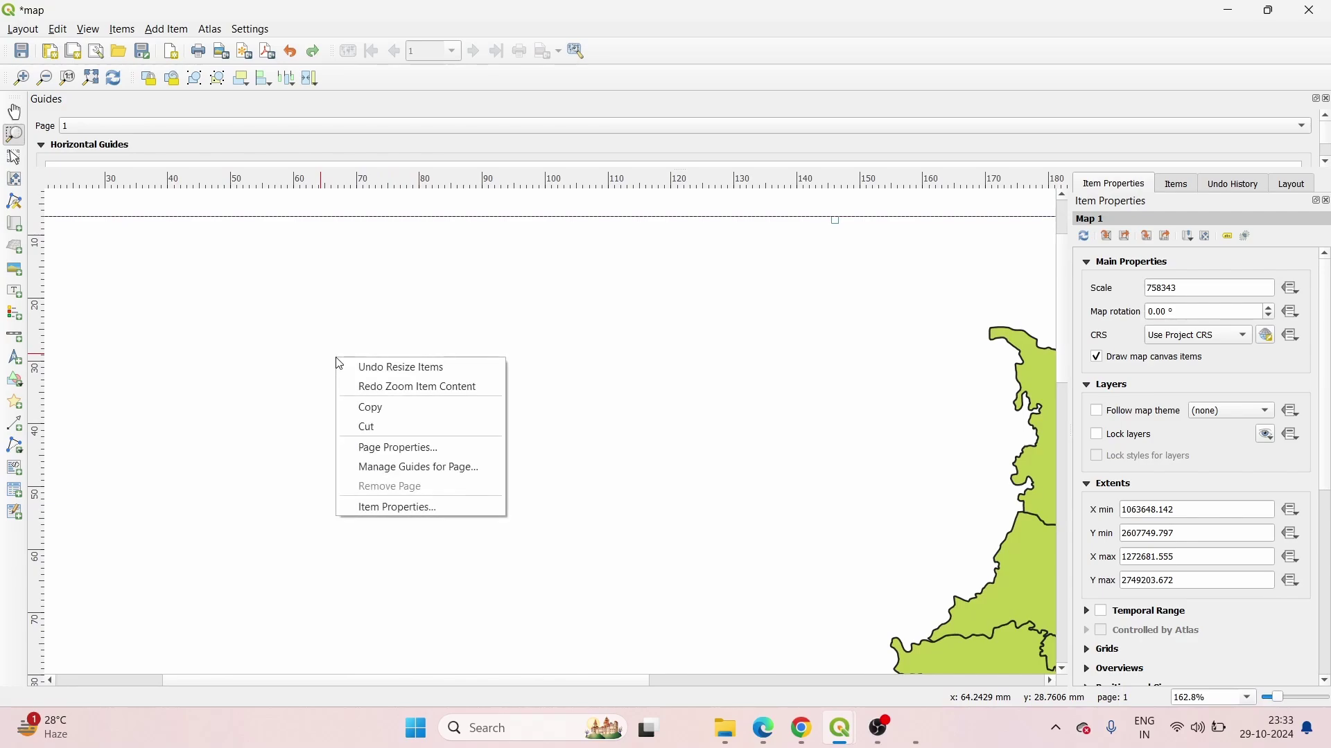
{"action": "left_click", "coordinate": [385, 387]}
{"action": "right_click", "coordinate": [386, 388]}
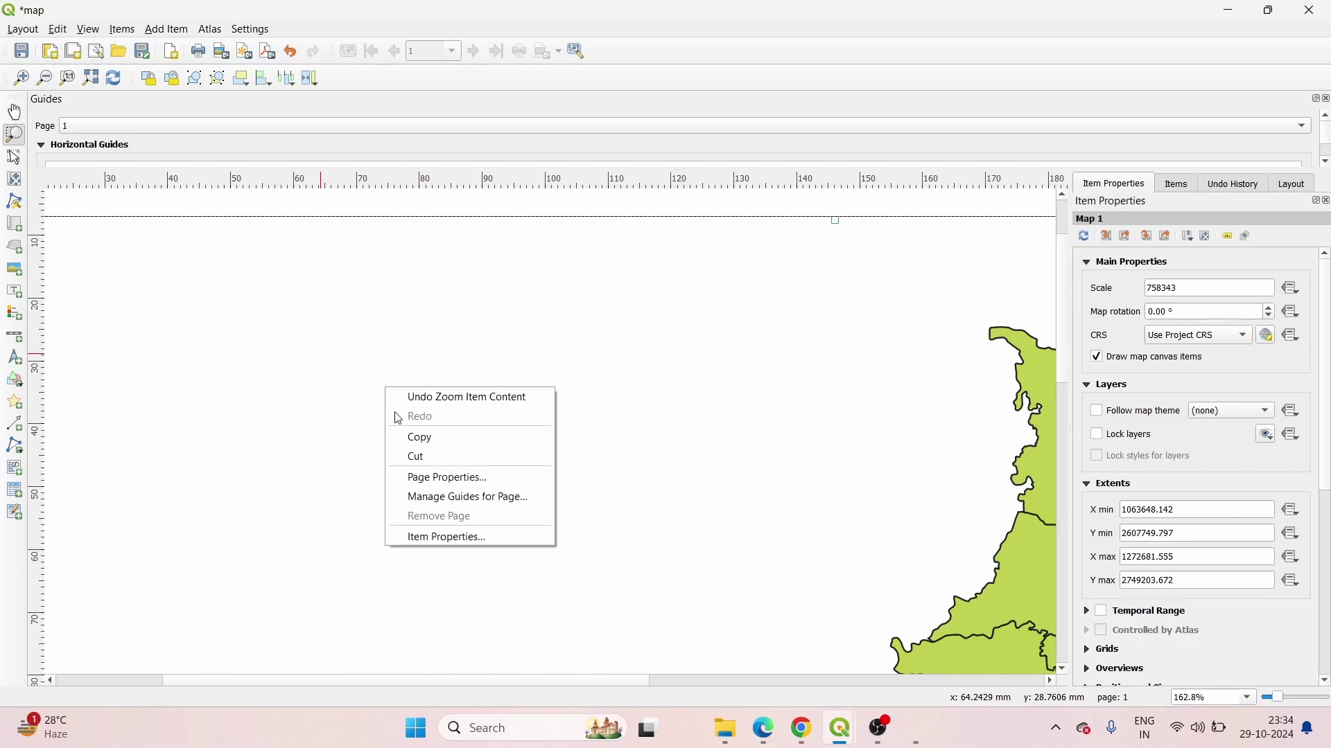
{"action": "left_click", "coordinate": [351, 456]}
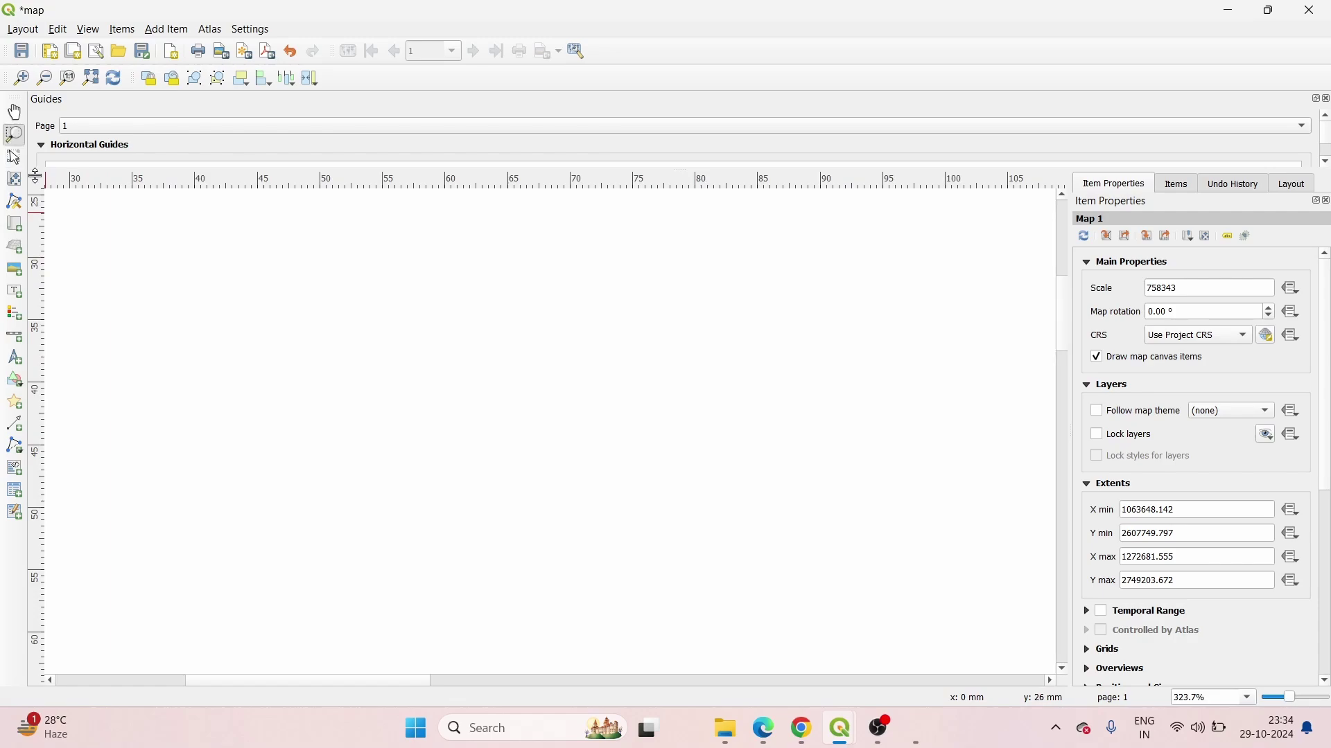
{"action": "right_click", "coordinate": [237, 348]}
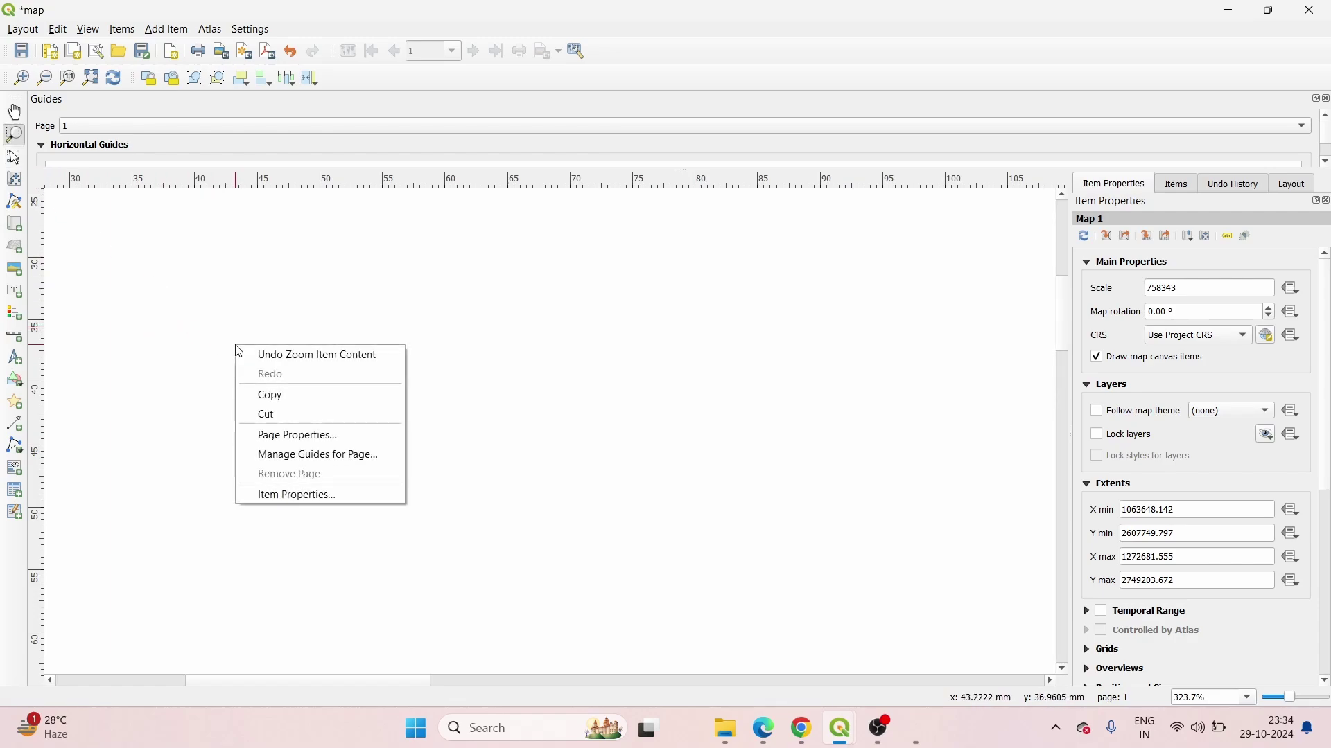
{"action": "left_click", "coordinate": [277, 355]}
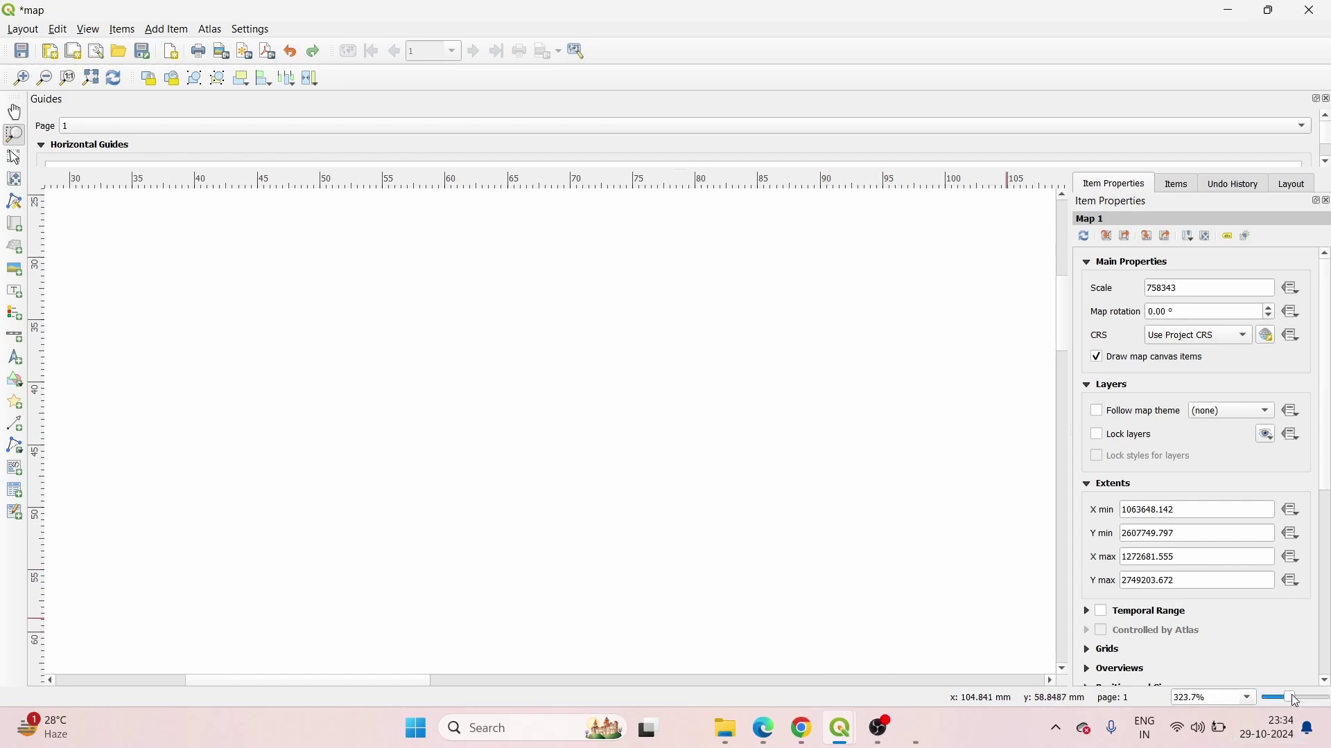
Zoom the layout view back out to show the whole page with the map.
{"action": "left_click_drag", "start_coordinate": [1291, 695], "coordinate": [1271, 700]}
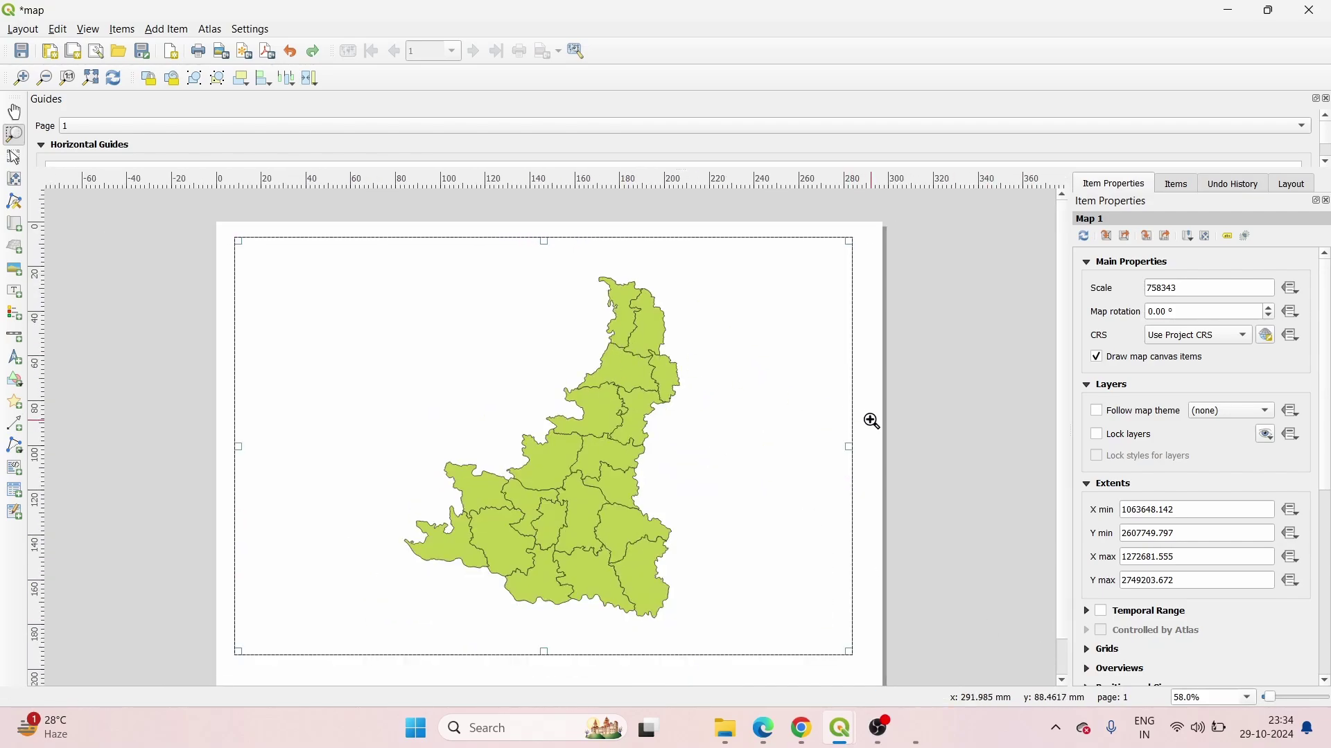
{"action": "scroll", "coordinate": [929, 439], "scroll_direction": "down", "scroll_amount": 1}
{"action": "scroll", "coordinate": [929, 439], "scroll_direction": "up", "scroll_amount": 1}
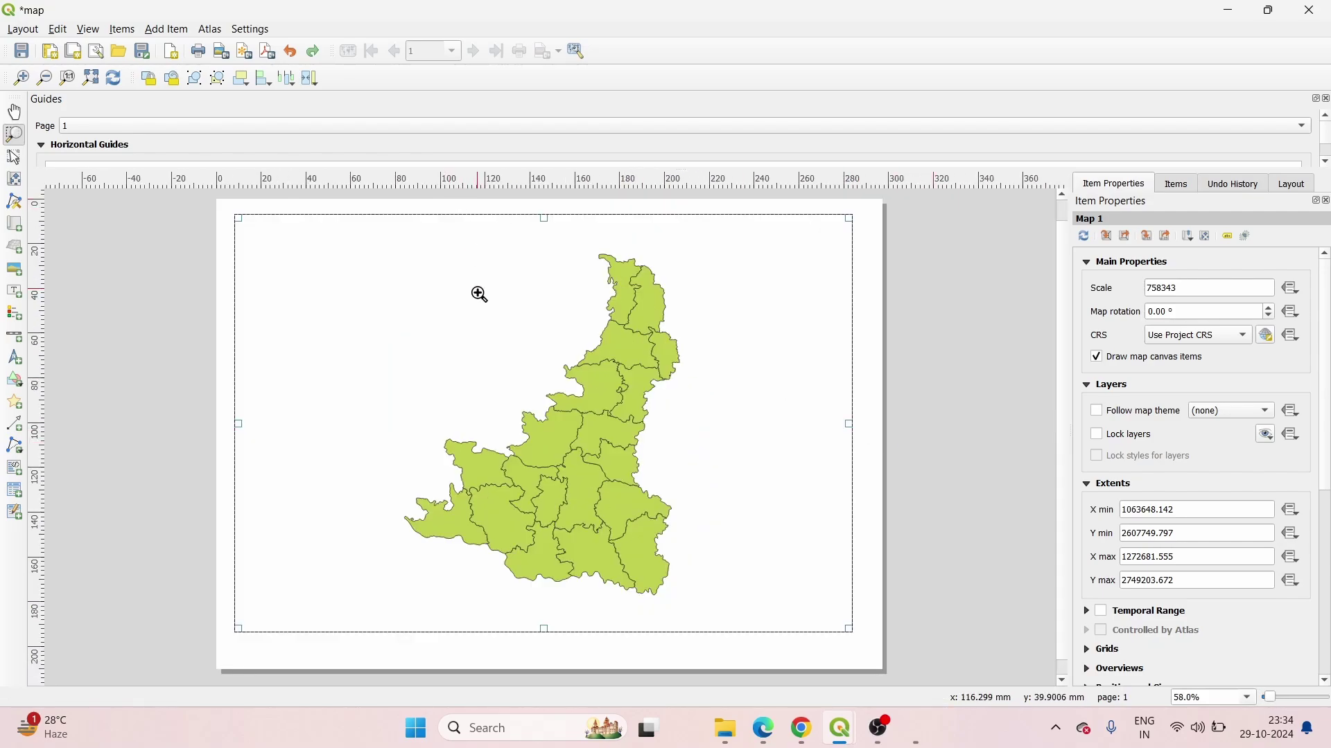
{"action": "left_click", "coordinate": [493, 377]}
{"action": "scroll", "coordinate": [494, 378], "scroll_direction": "down", "scroll_amount": 1}
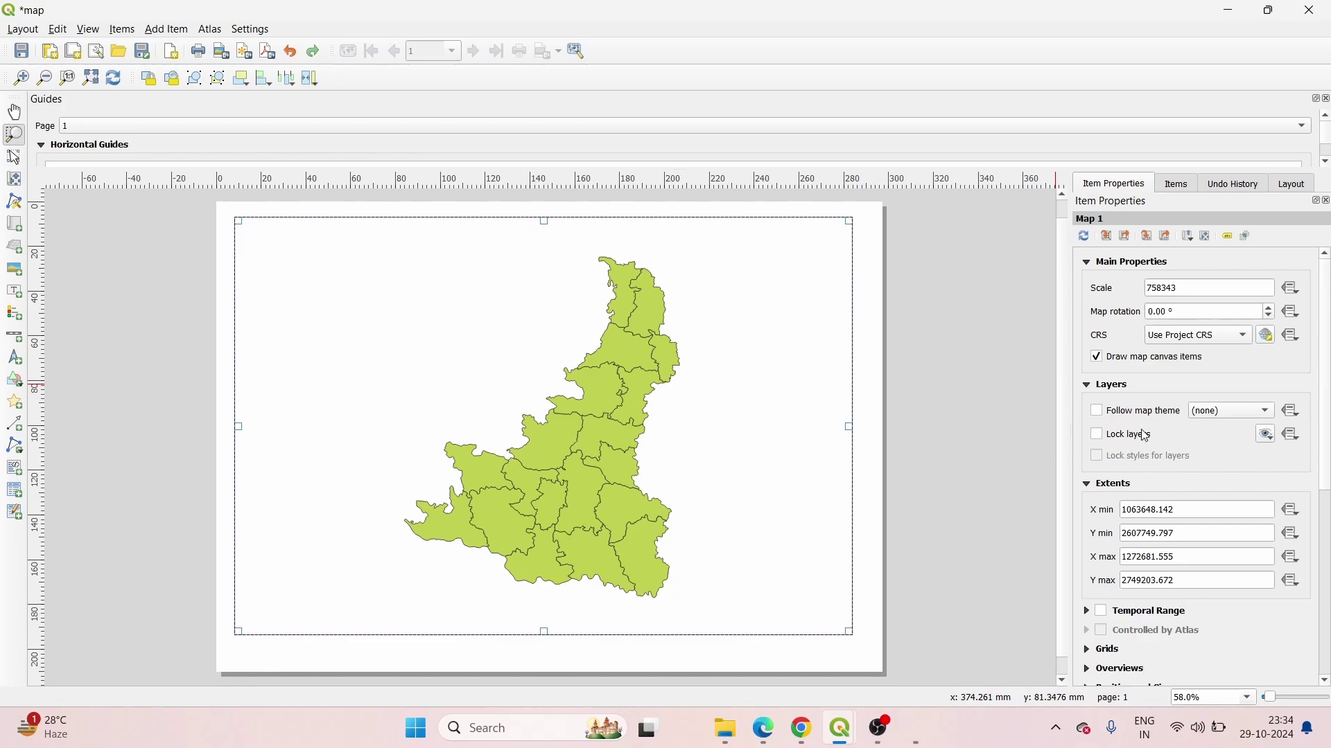
Add a new grid to the map item and open its grid properties for modification.
{"action": "scroll", "coordinate": [1147, 436], "scroll_direction": "down", "scroll_amount": 3}
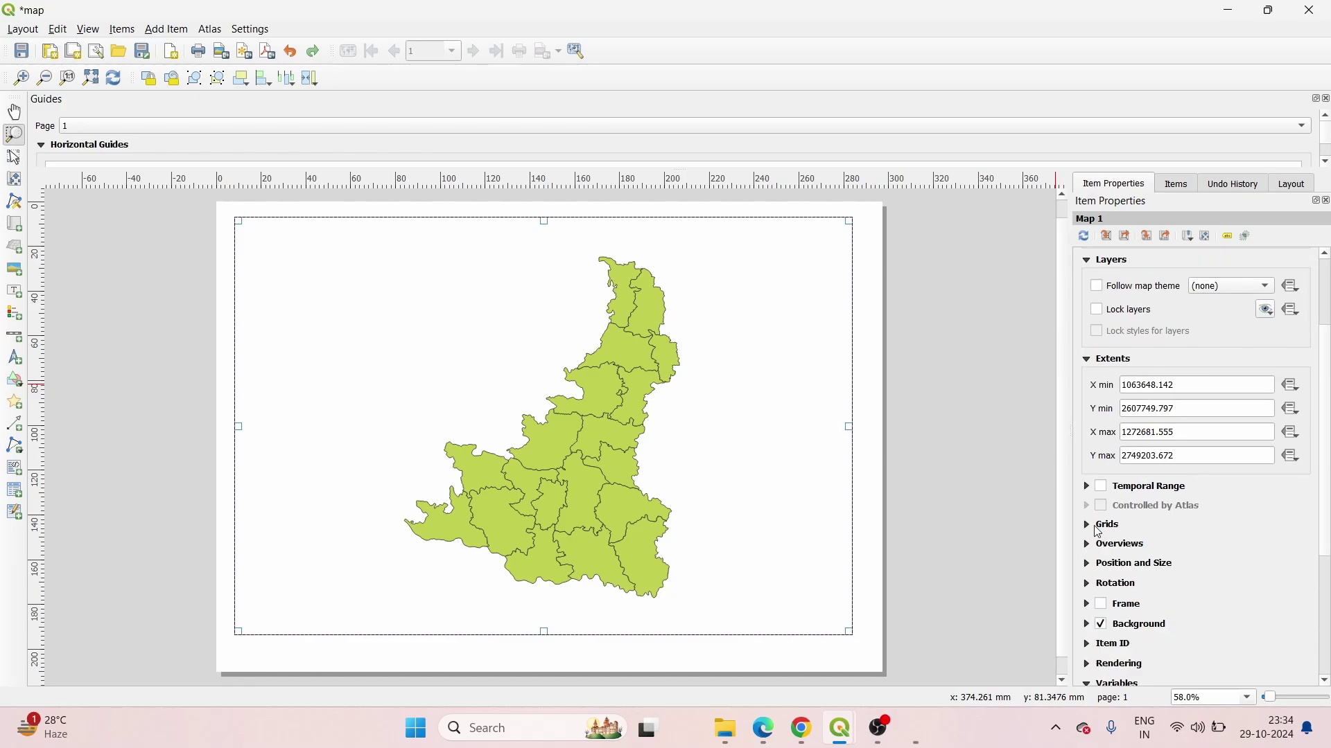
{"action": "left_click", "coordinate": [1088, 528]}
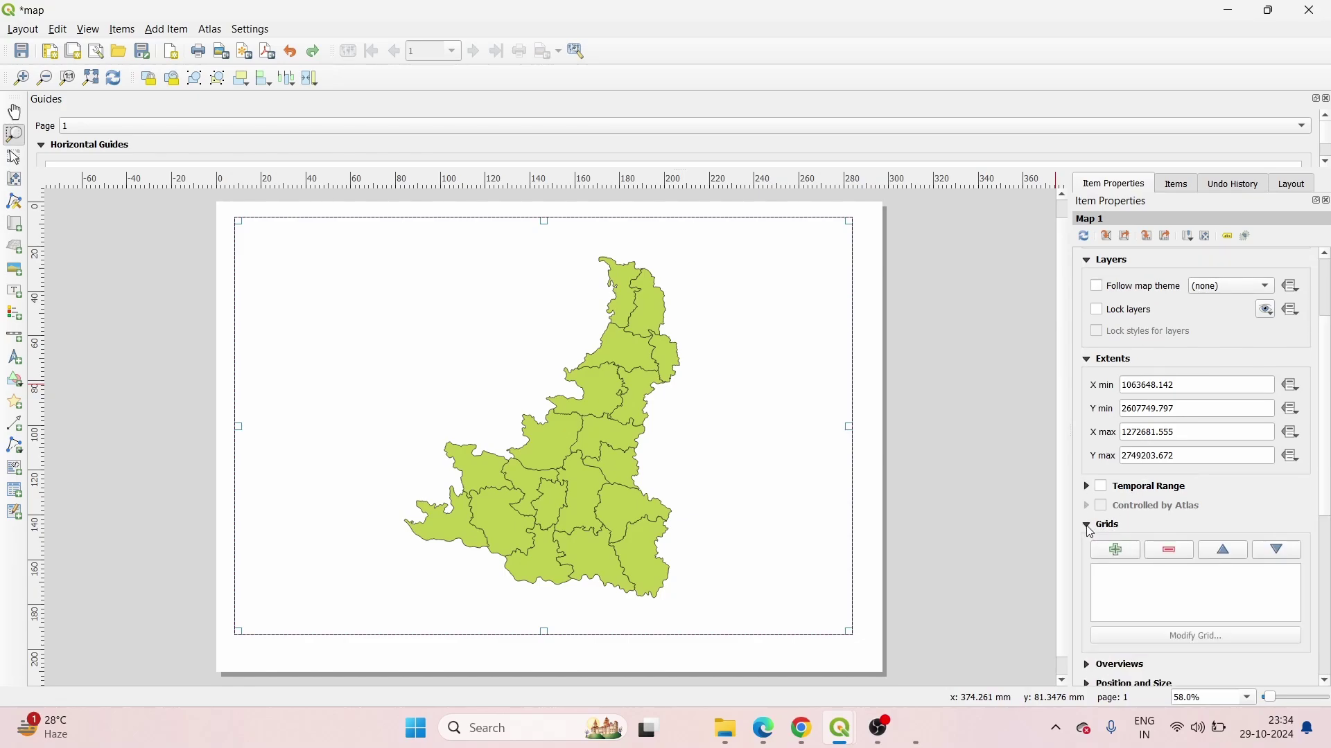
{"action": "scroll", "coordinate": [1127, 478], "scroll_direction": "down", "scroll_amount": 2}
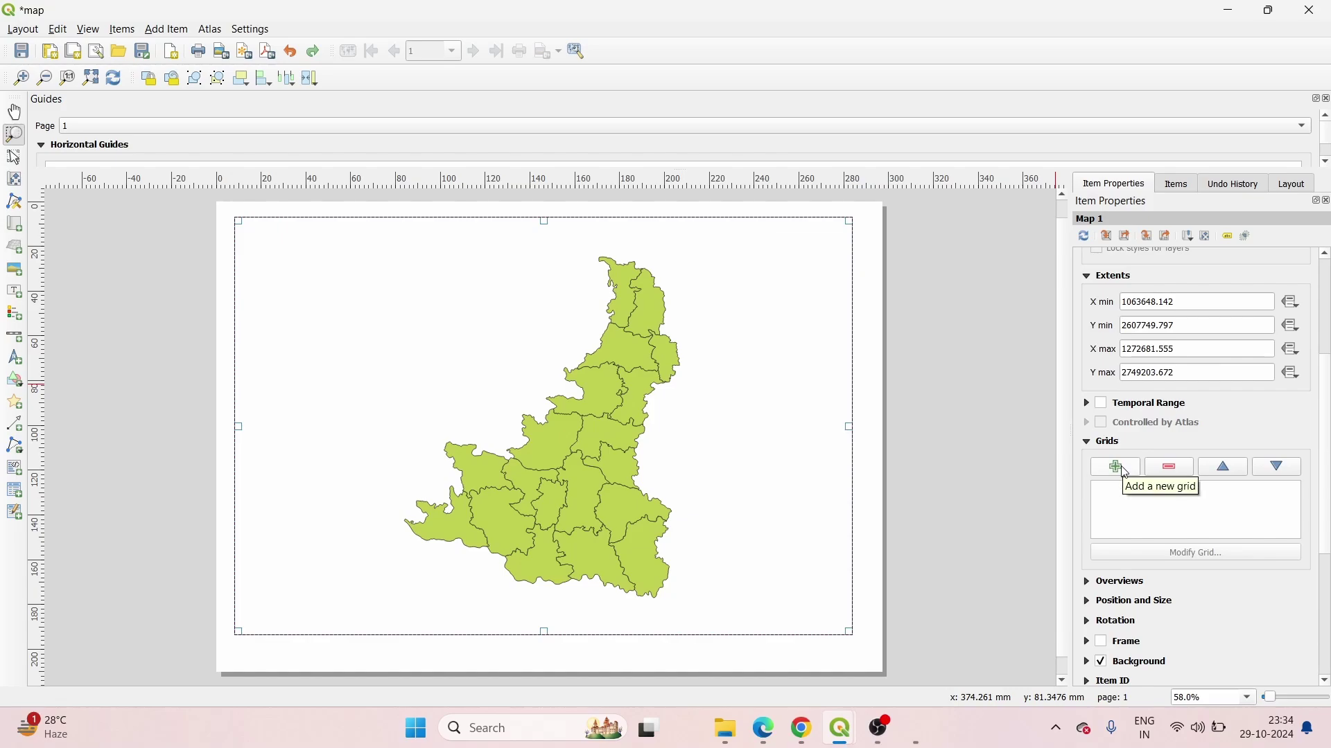
{"action": "left_click", "coordinate": [1117, 468]}
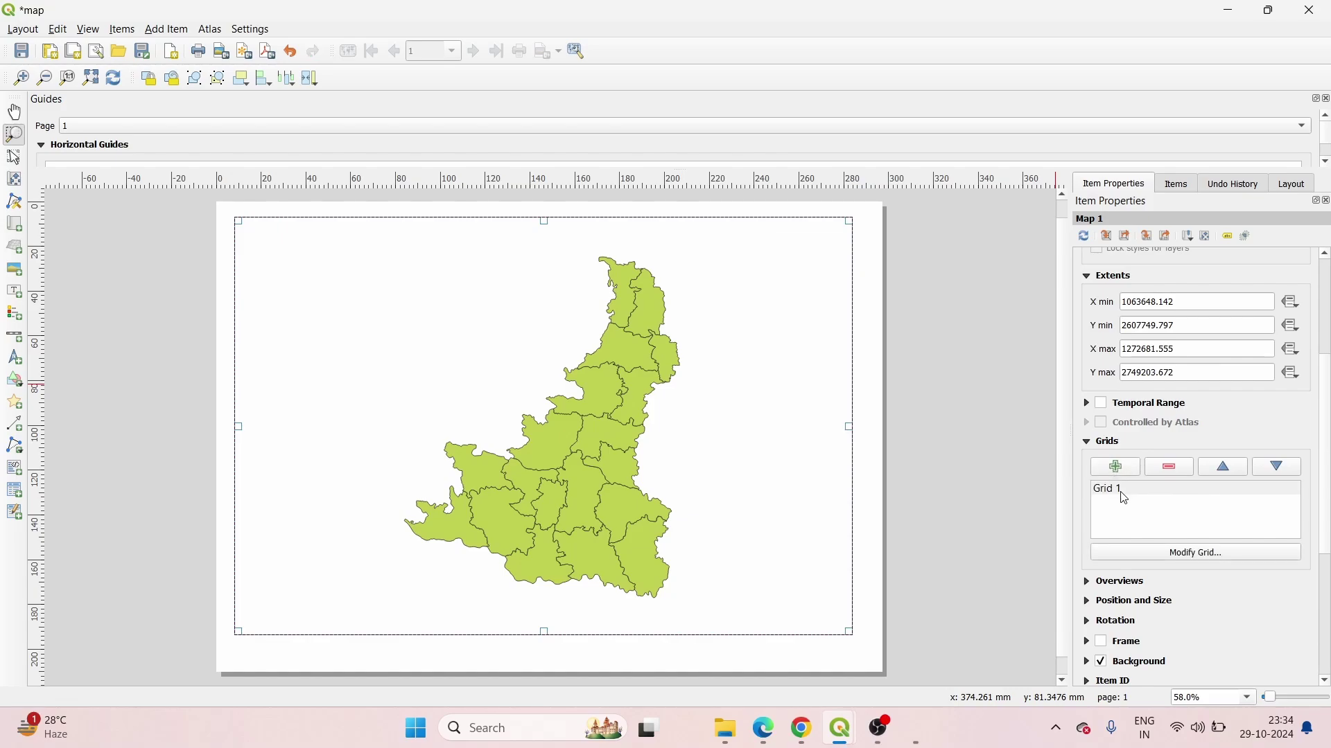
{"action": "left_click", "coordinate": [1121, 489]}
{"action": "left_click", "coordinate": [1193, 555]}
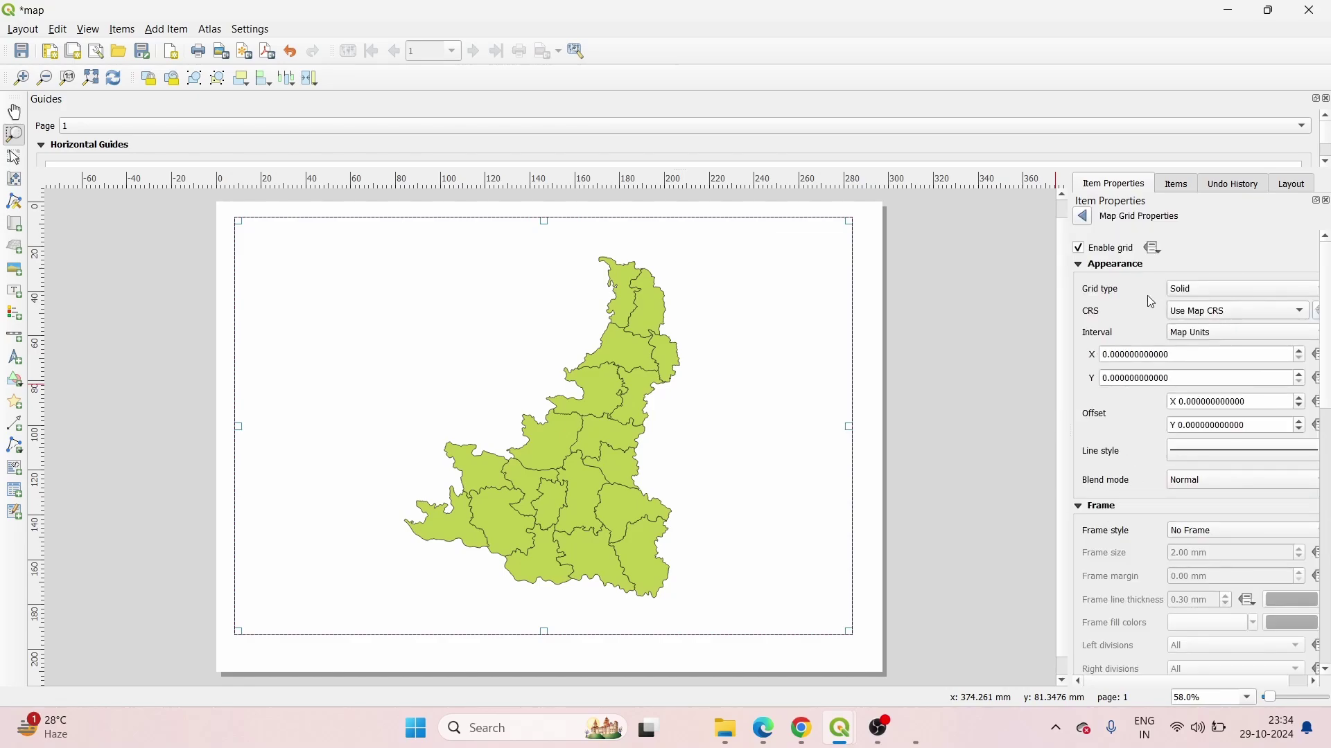
Set the grid type to Cross and the grid CRS to Default CRS: EPSG:4326 - WGS 84.
{"action": "left_click", "coordinate": [1220, 287]}
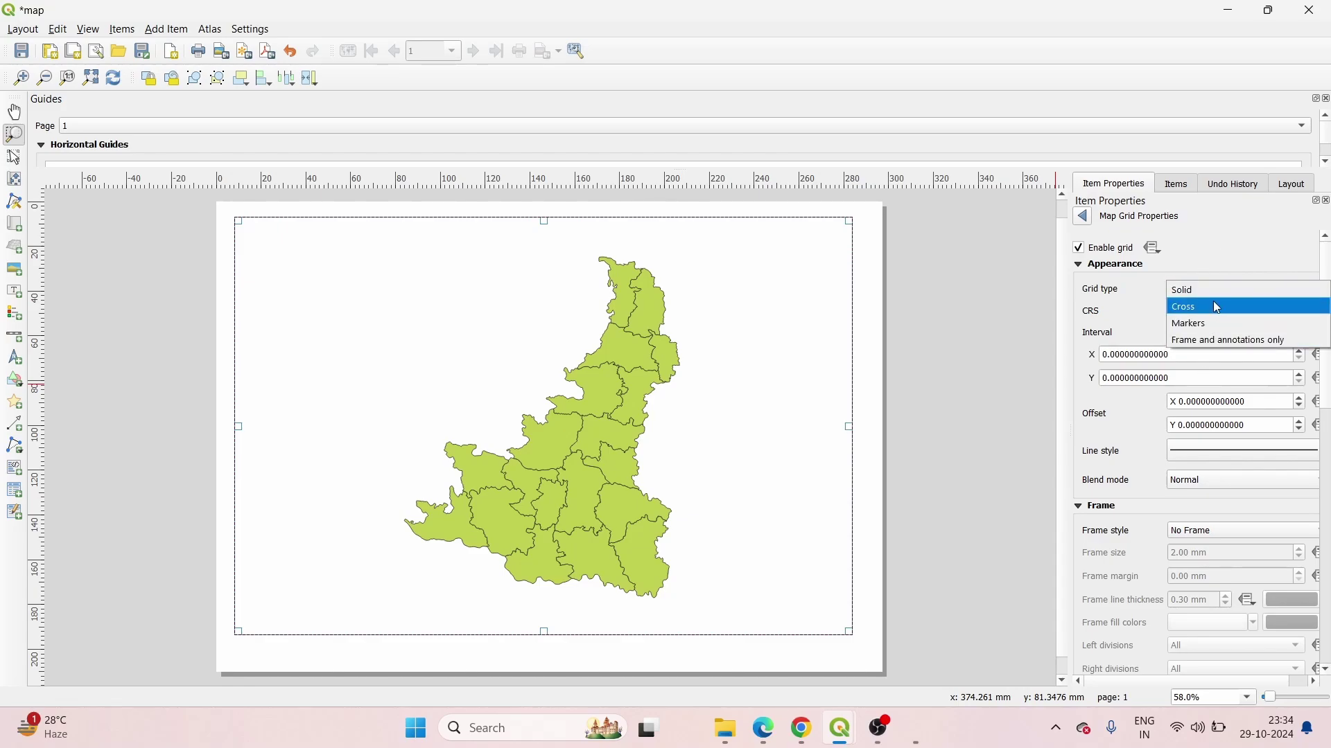
{"action": "left_click", "coordinate": [1218, 307]}
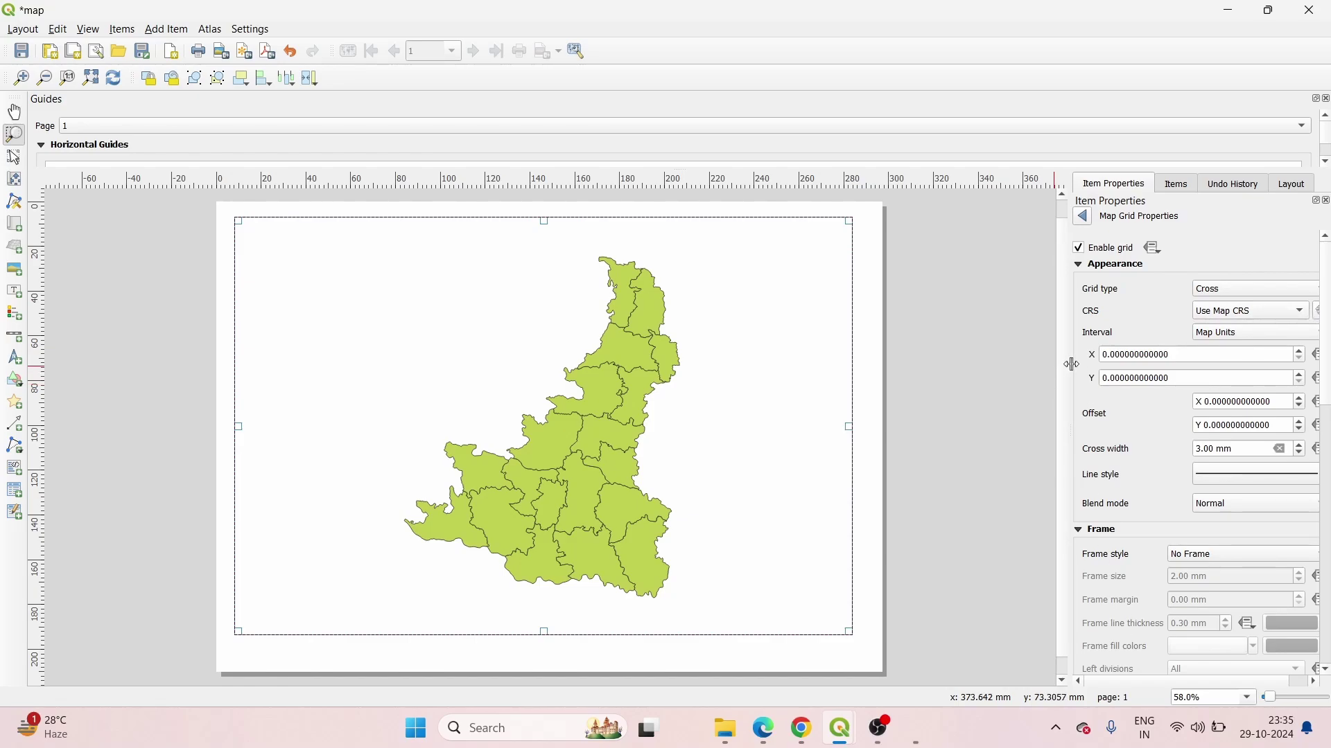
{"action": "left_click_drag", "start_coordinate": [1071, 363], "coordinate": [974, 359]}
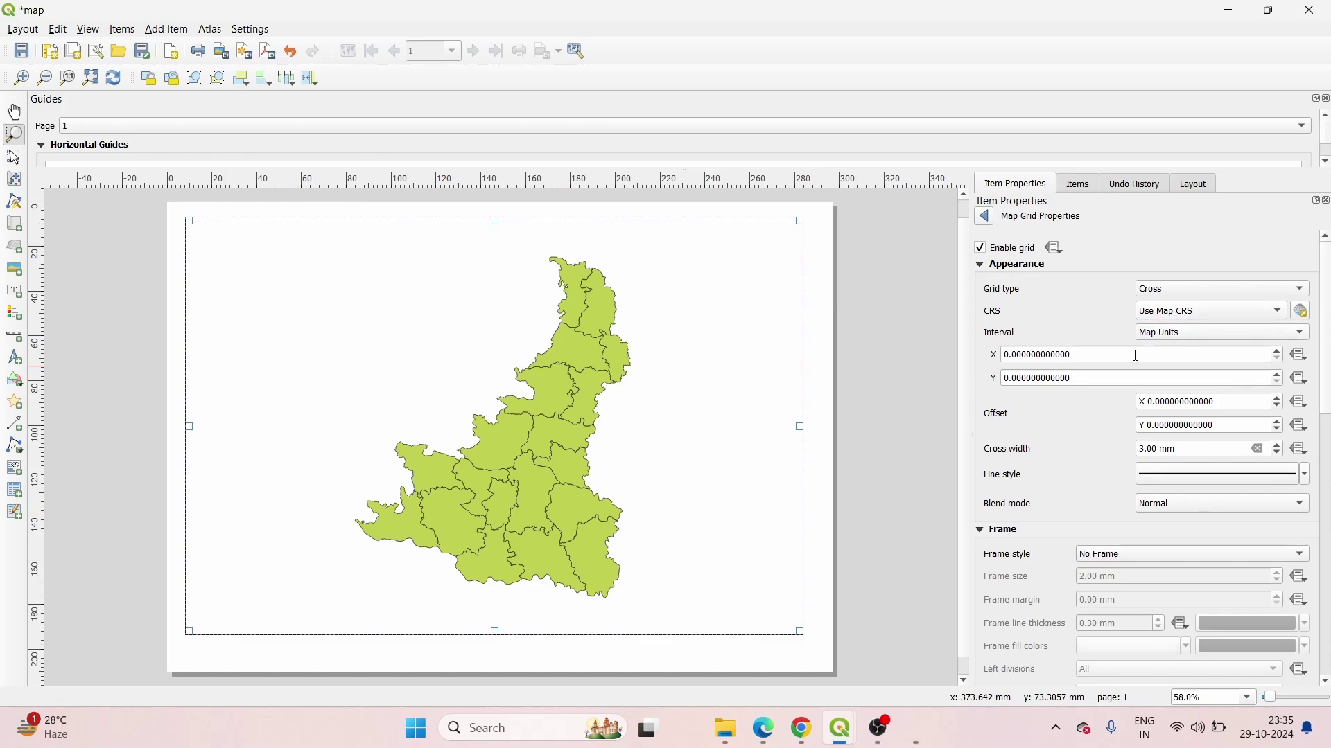
{"action": "left_click", "coordinate": [1301, 312]}
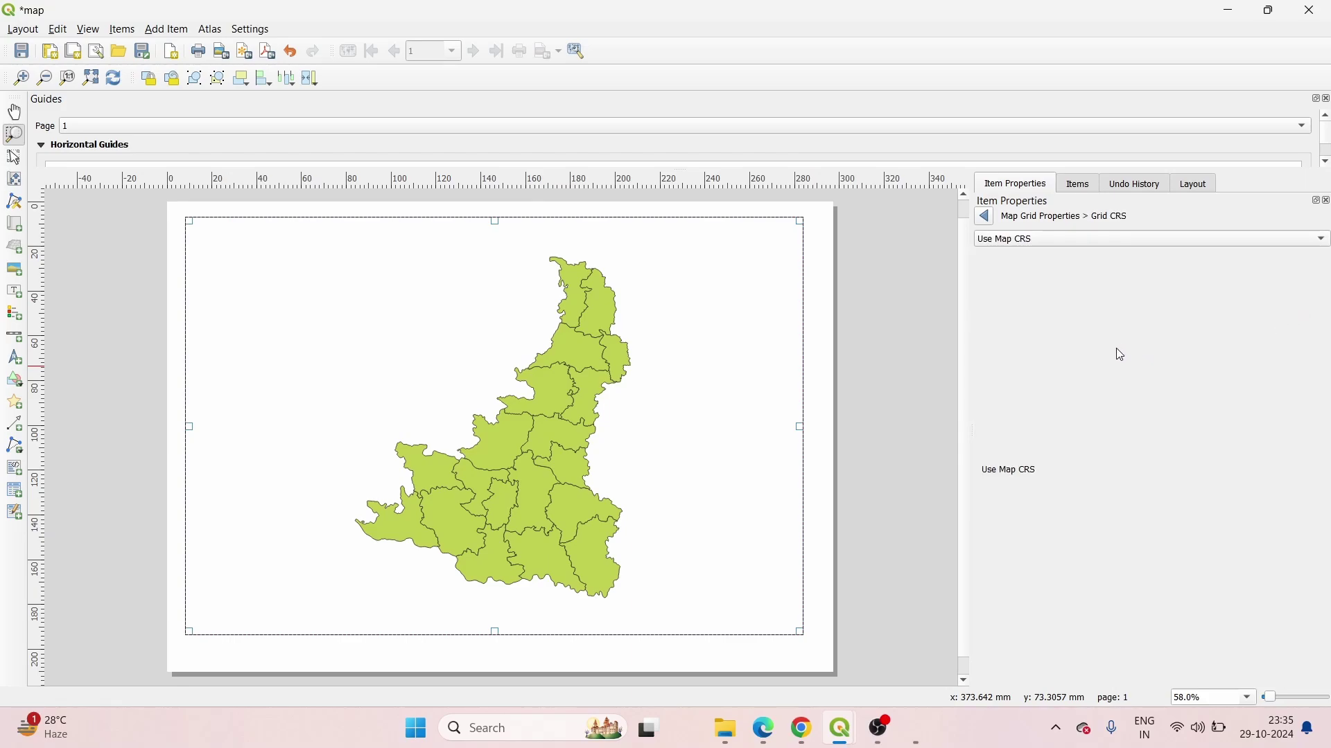
{"action": "left_click", "coordinate": [985, 223]}
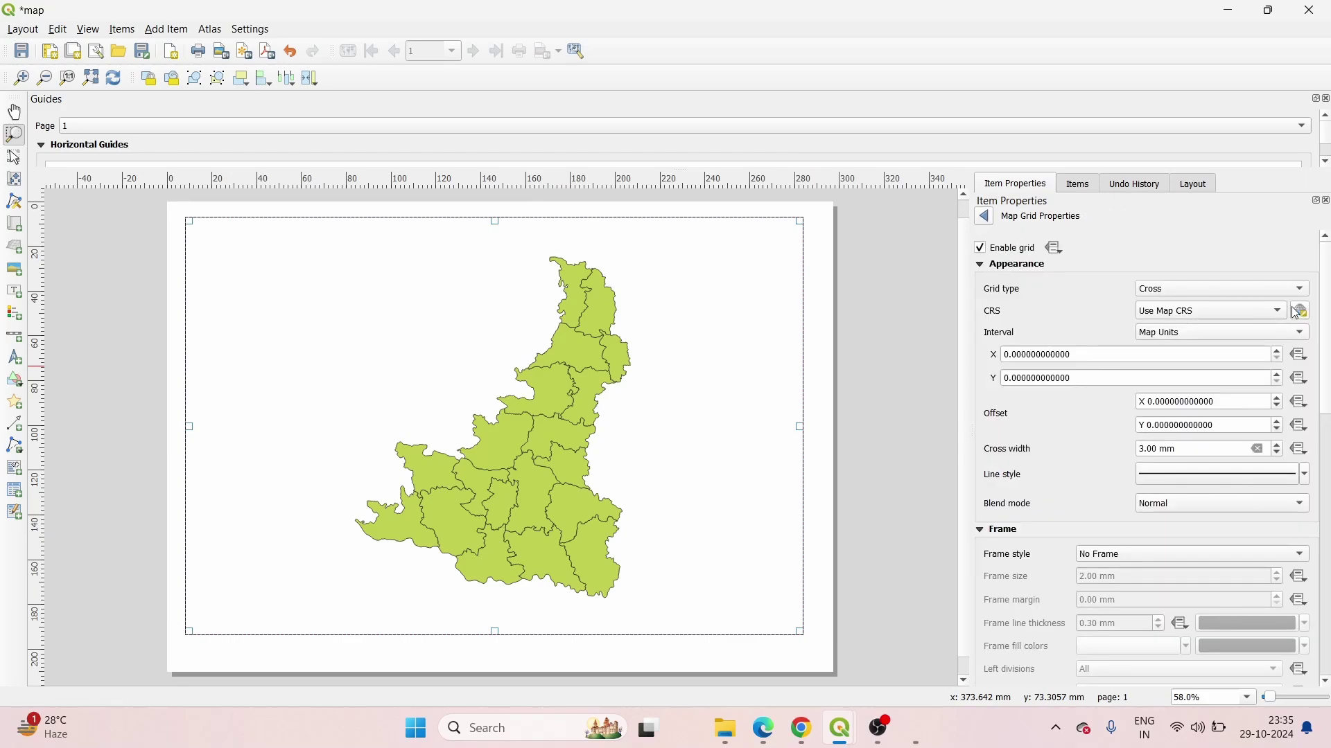
{"action": "left_click", "coordinate": [1281, 311]}
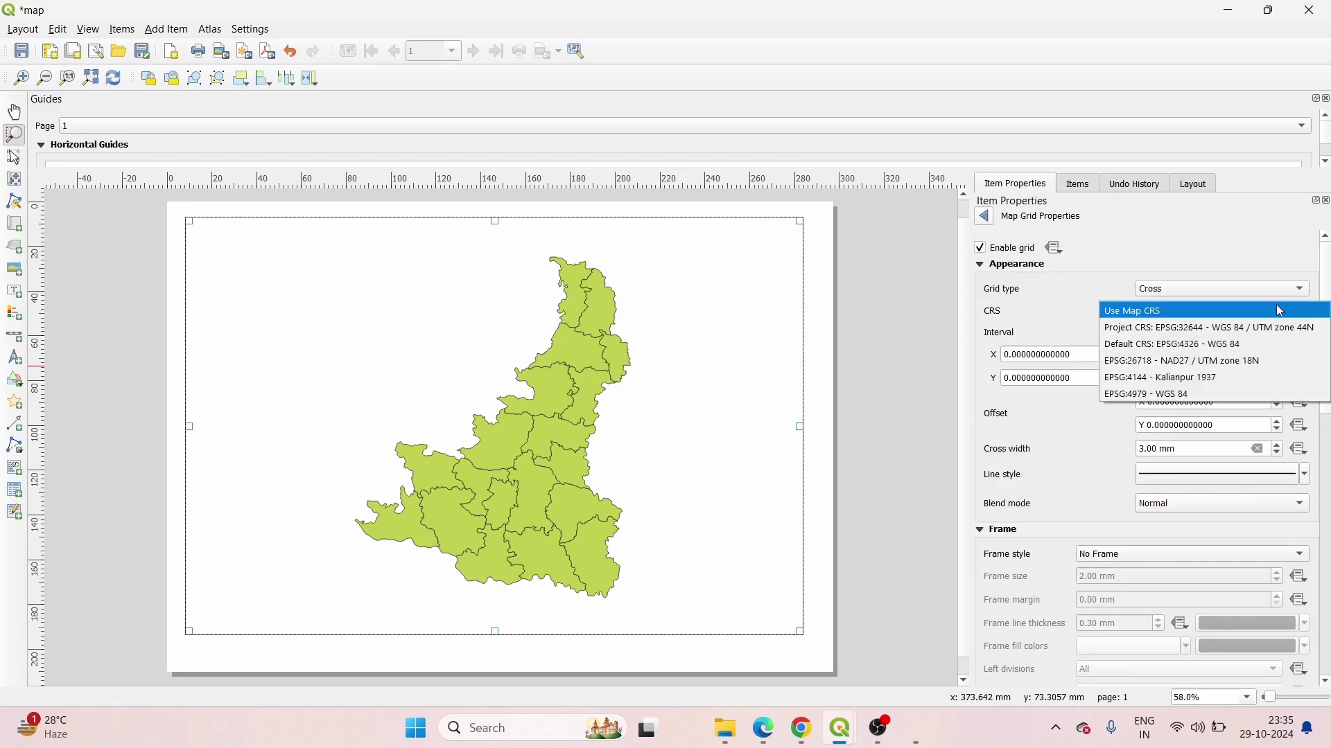
{"action": "left_click", "coordinate": [1234, 345]}
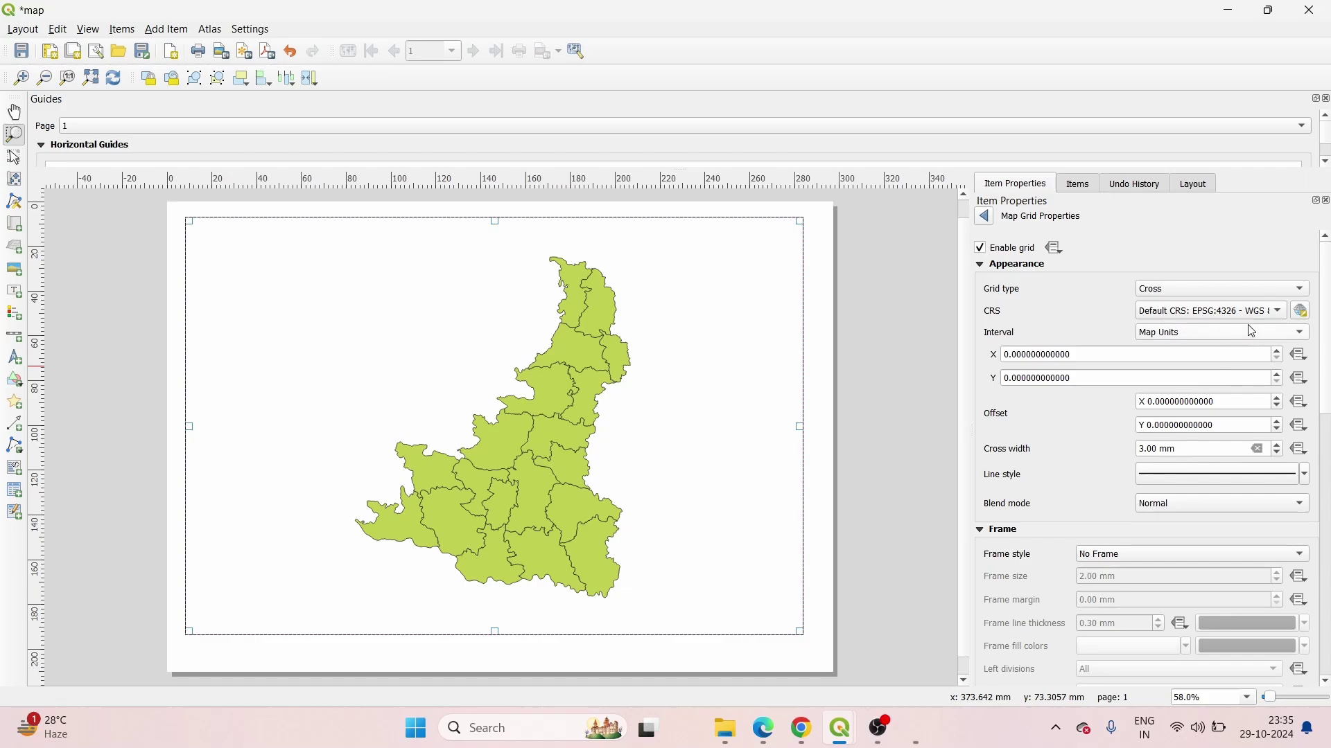
Set the grid interval to centimeters, with 1 for X and 2 for Y.
{"action": "left_click", "coordinate": [1303, 334]}
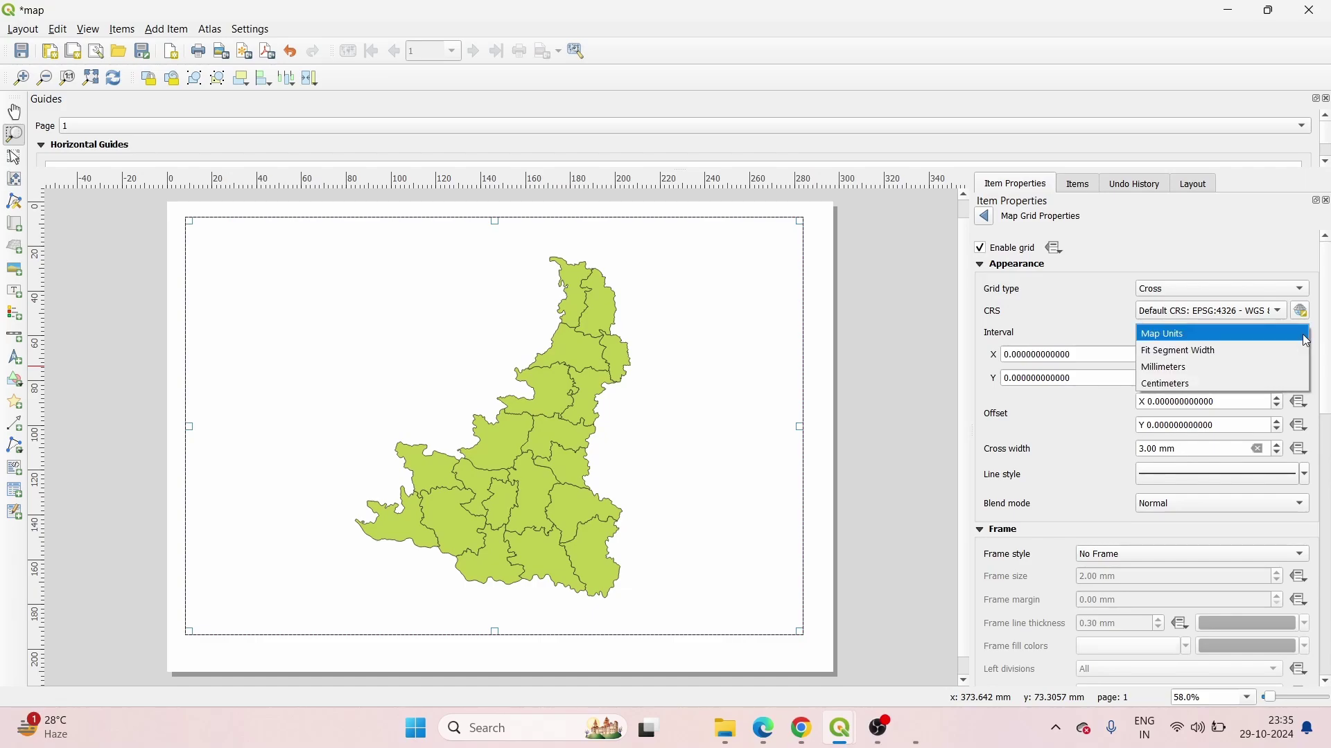
{"action": "left_click", "coordinate": [1197, 385]}
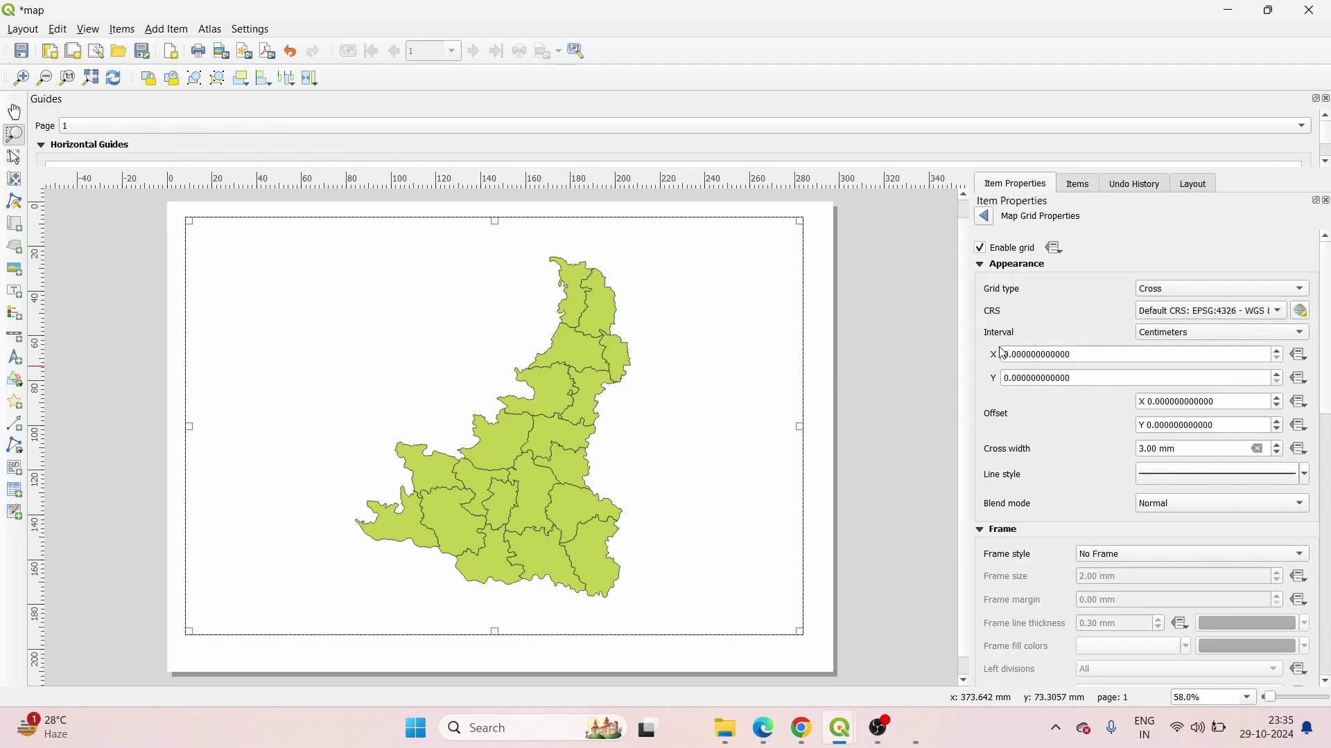
{"action": "left_click", "coordinate": [1281, 353]}
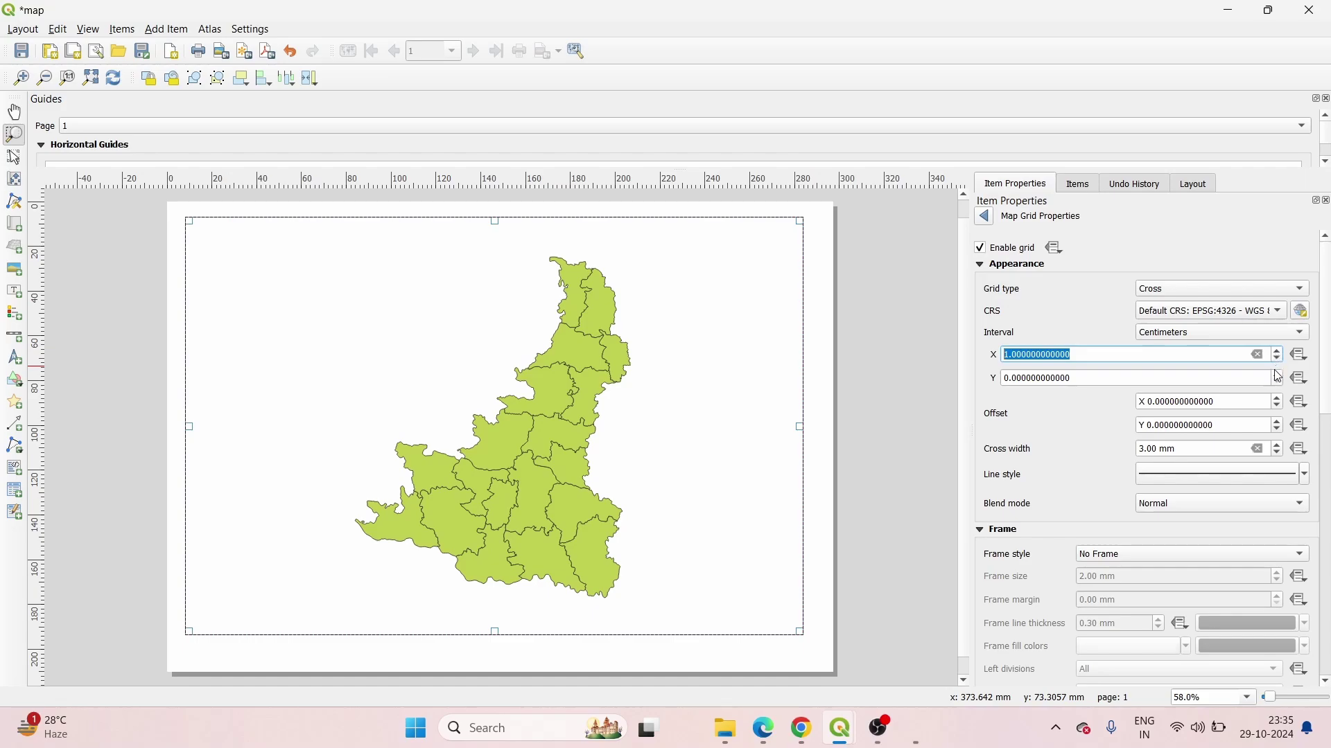
{"action": "left_click", "coordinate": [1280, 375]}
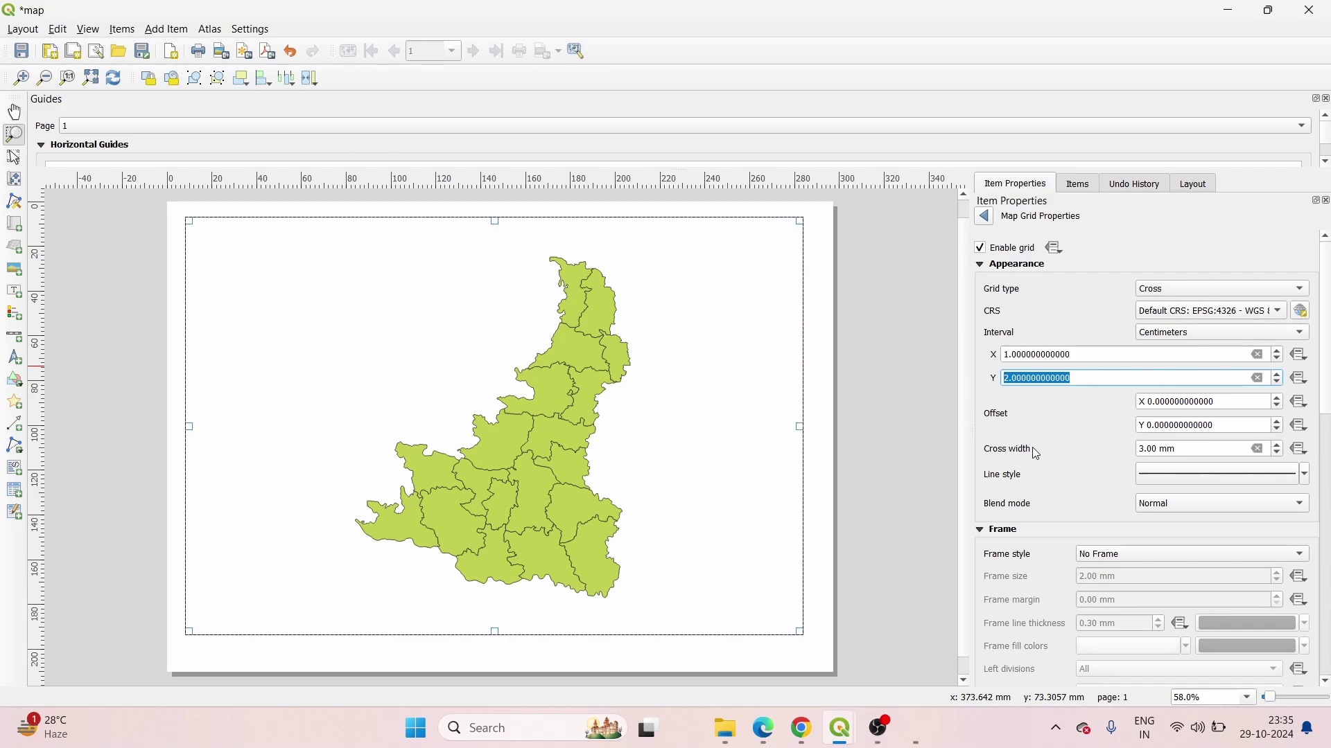
Try the Zebra, Zebra (Nautical) and Line Border frame styles for the grid, and settle on Zebra.
{"action": "scroll", "coordinate": [1092, 450], "scroll_direction": "down", "scroll_amount": 1}
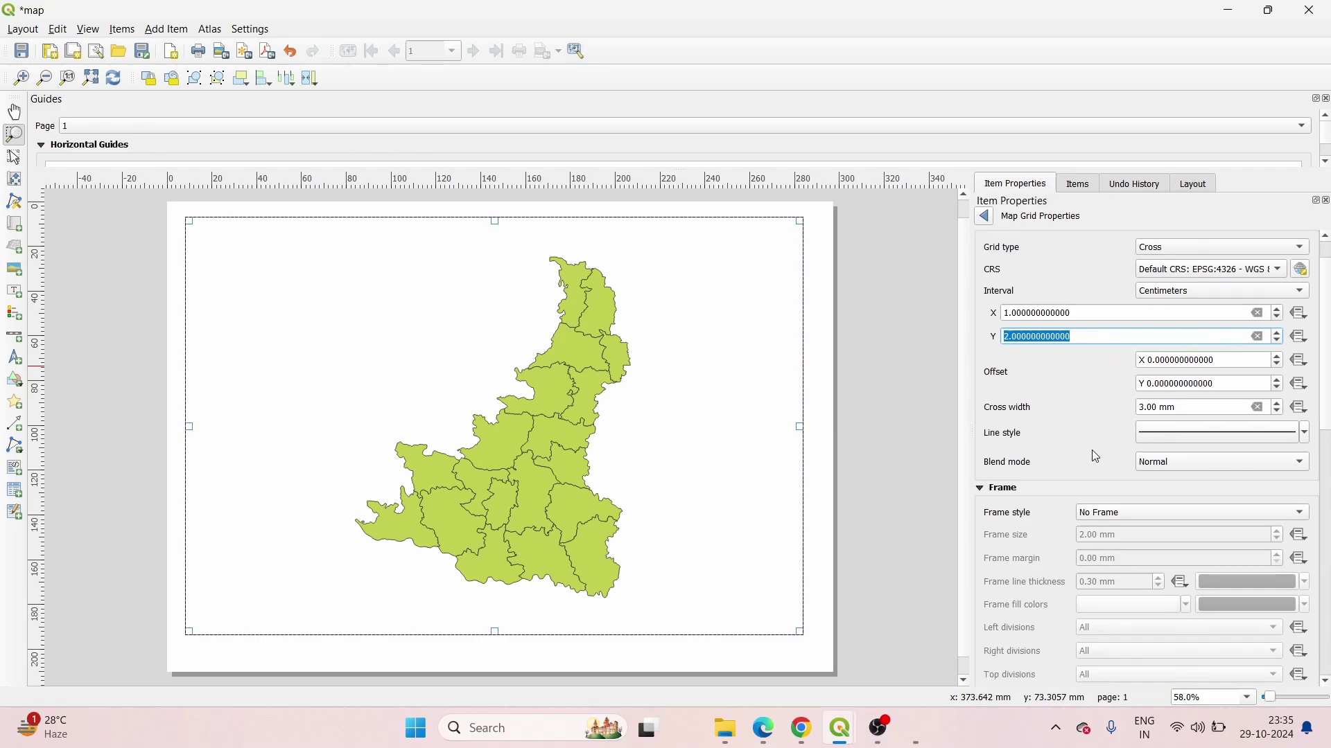
{"action": "left_click", "coordinate": [1149, 513]}
{"action": "left_click", "coordinate": [1145, 534]}
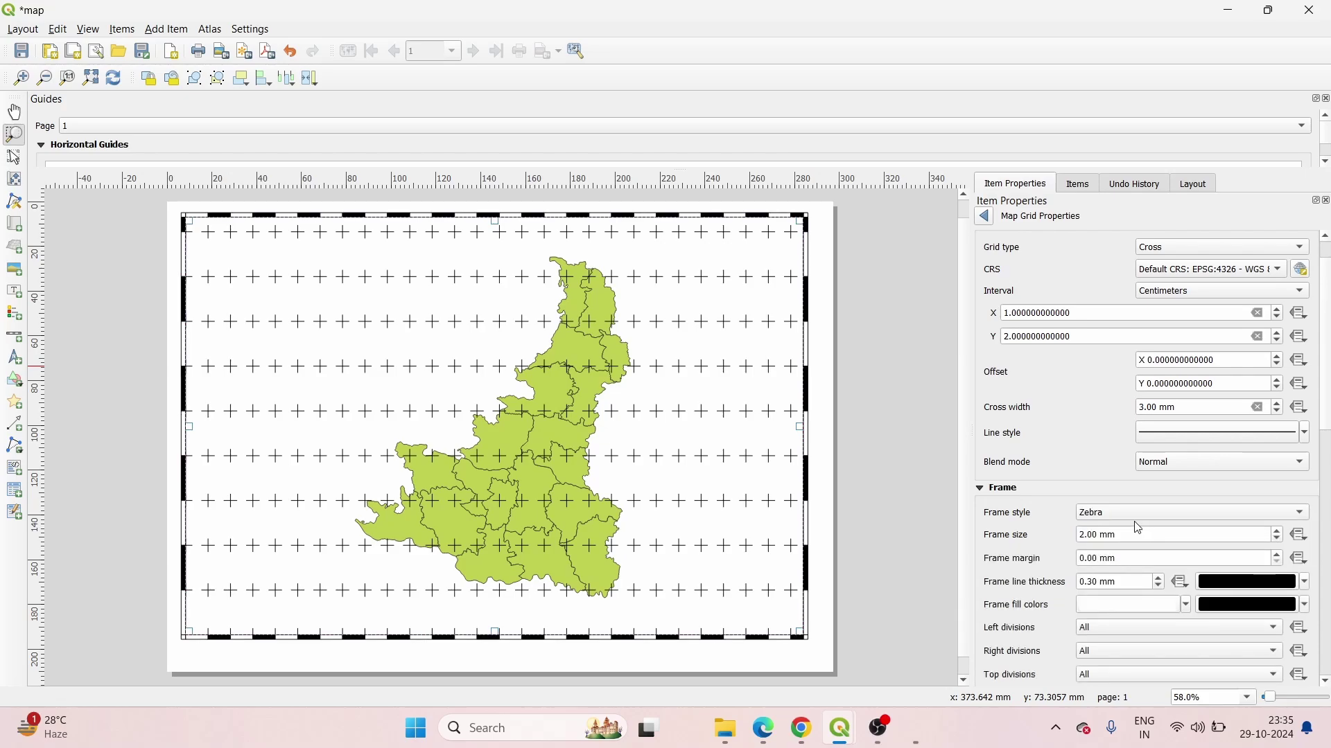
{"action": "left_click", "coordinate": [1149, 512]}
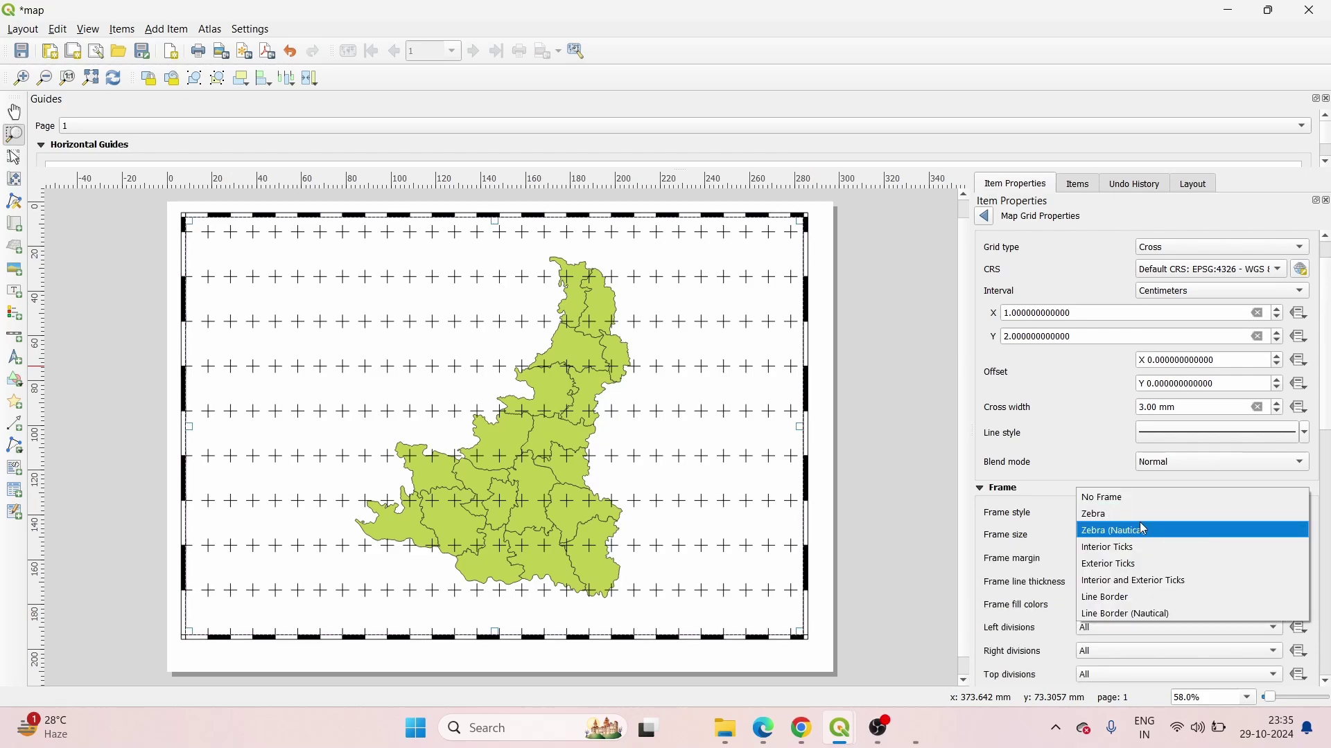
{"action": "left_click", "coordinate": [1144, 528]}
{"action": "left_click", "coordinate": [1151, 513]}
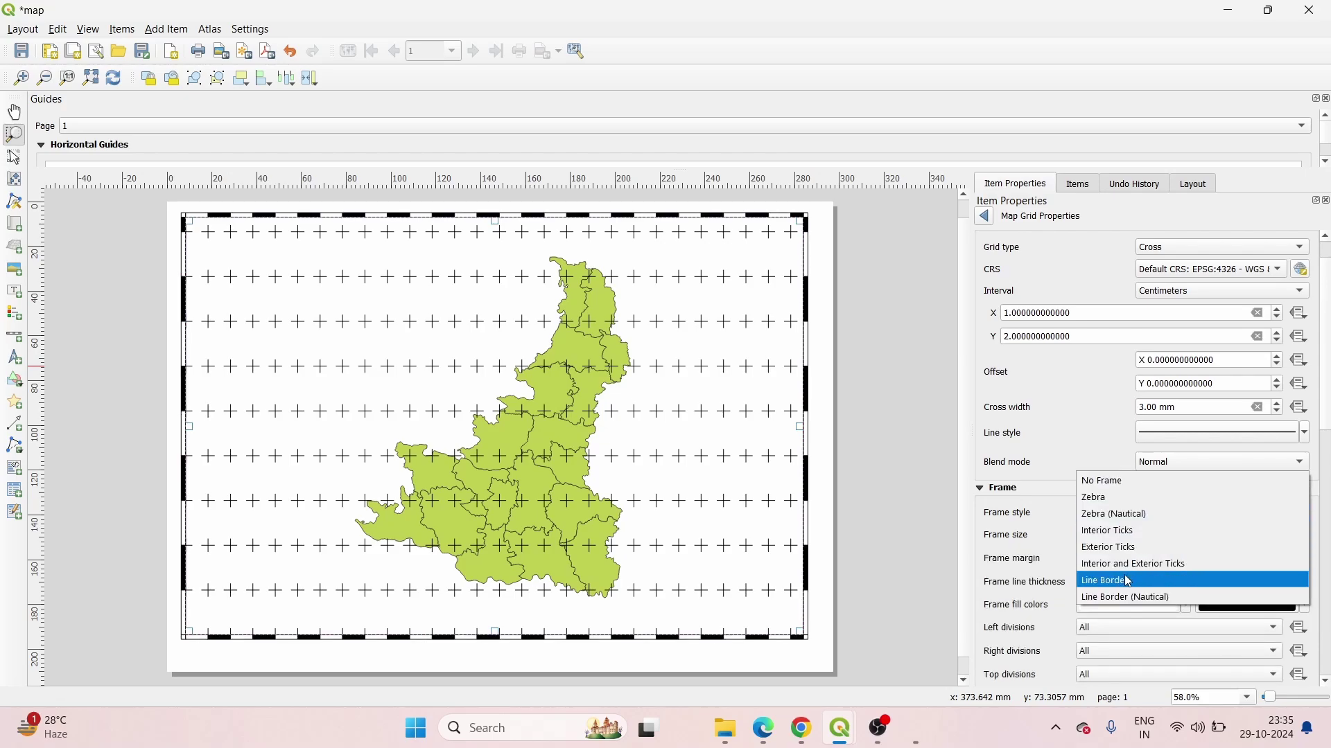
{"action": "left_click", "coordinate": [1129, 582]}
{"action": "left_click", "coordinate": [1139, 514]}
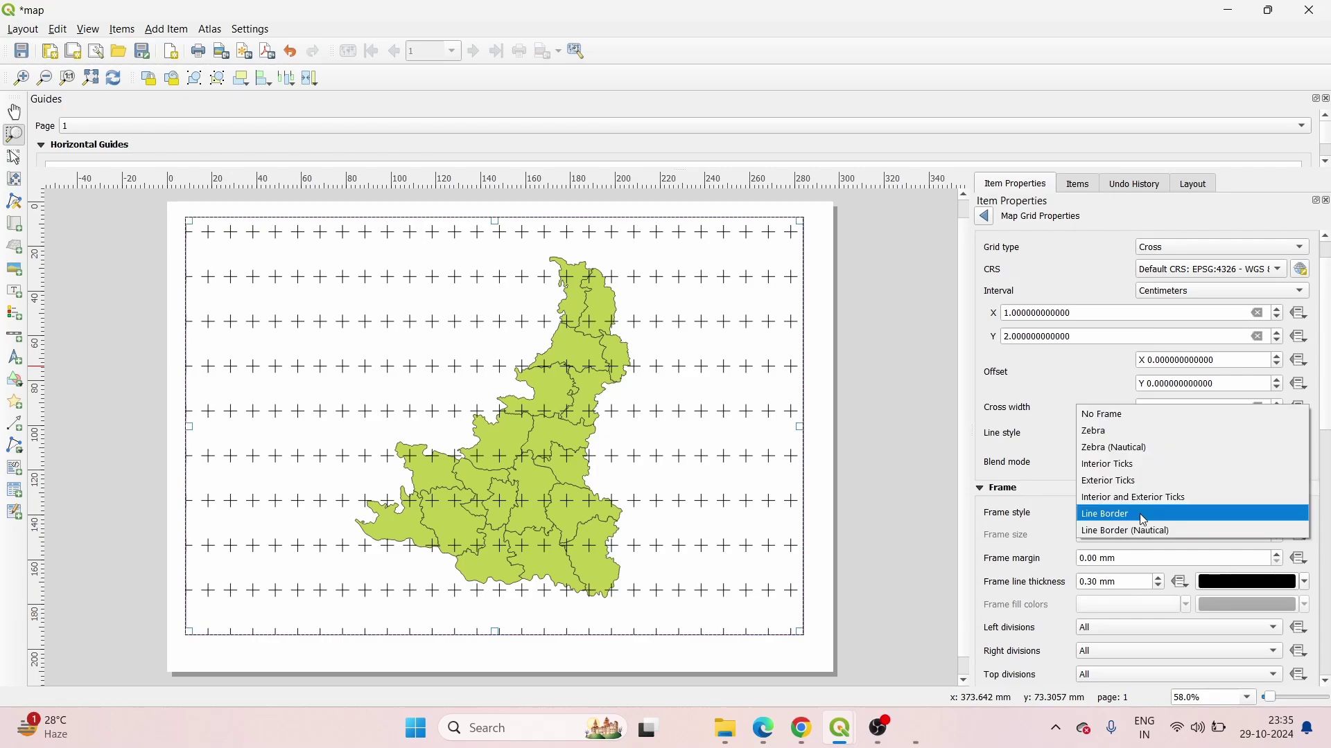
{"action": "left_click", "coordinate": [1122, 430]}
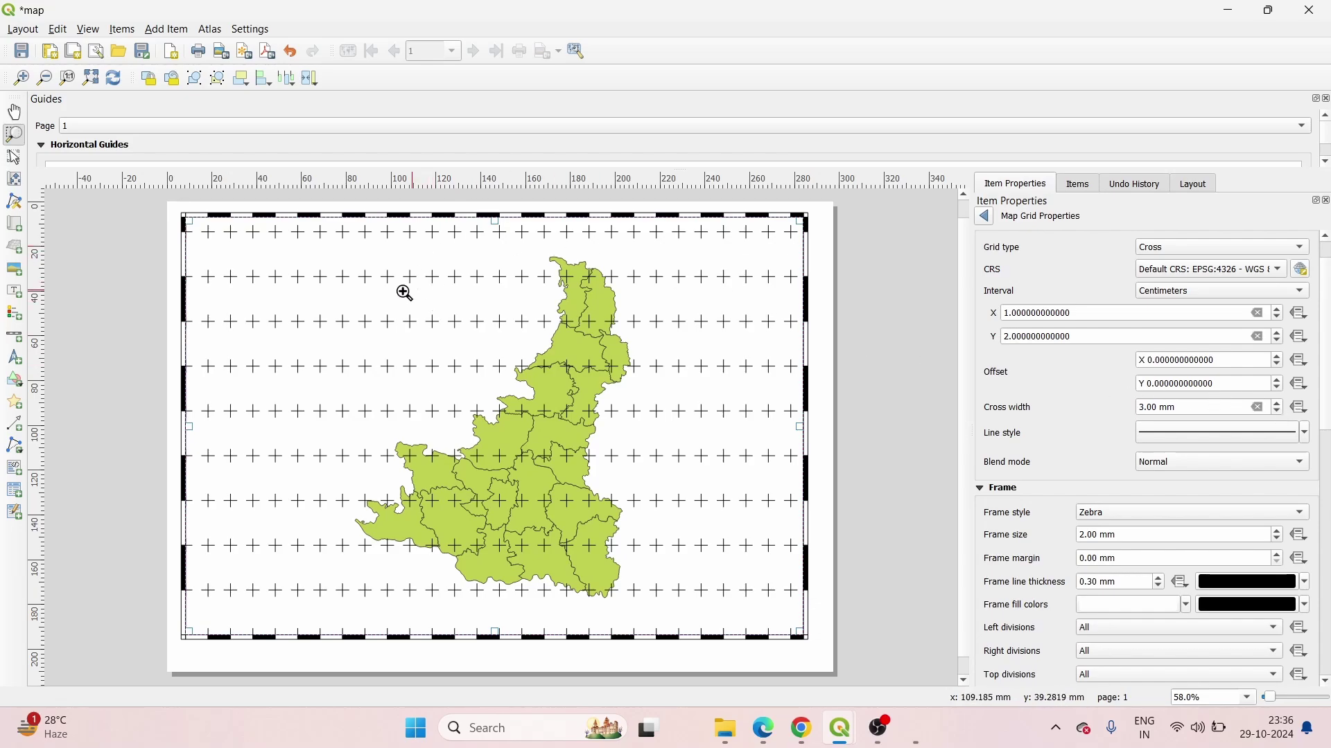
Check the grid crosses up close and reduce their cross width to 0.00 mm.
{"action": "scroll", "coordinate": [300, 298], "scroll_direction": "up", "scroll_amount": 2}
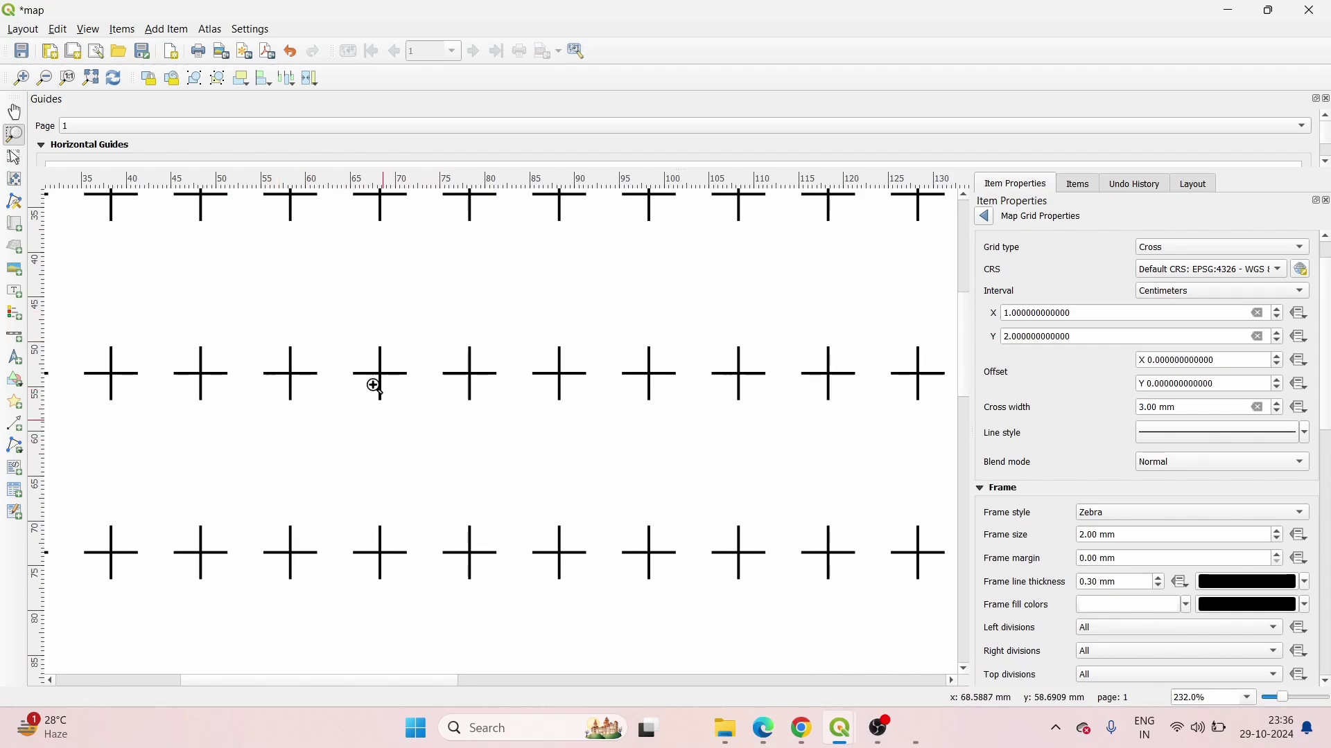
{"action": "scroll", "coordinate": [323, 391], "scroll_direction": "down", "scroll_amount": 2}
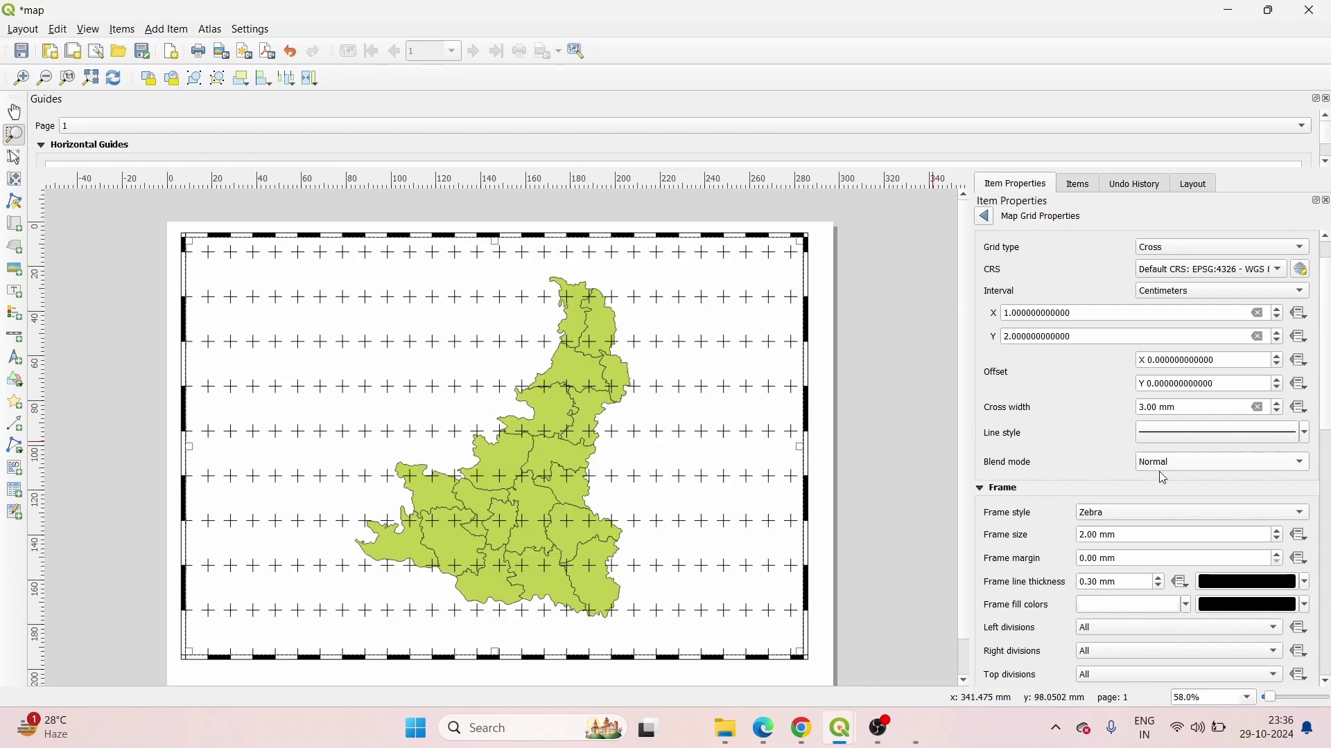
{"action": "left_click", "coordinate": [1278, 412]}
{"action": "left_click", "coordinate": [1279, 412]}
{"action": "left_click", "coordinate": [1279, 412]}
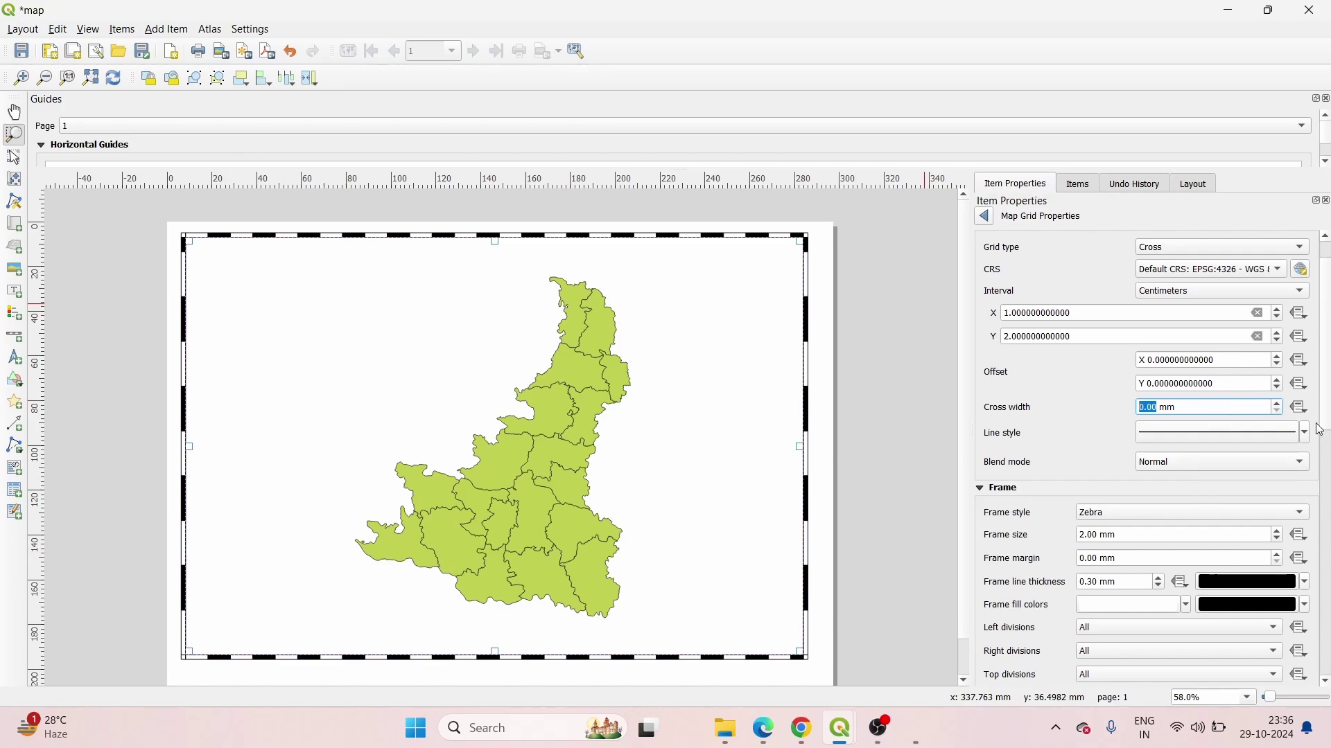
Turn on Draw Coordinates for the grid and inspect the coordinate labels around the map frame.
{"action": "scroll", "coordinate": [1321, 430], "scroll_direction": "down", "scroll_amount": 5}
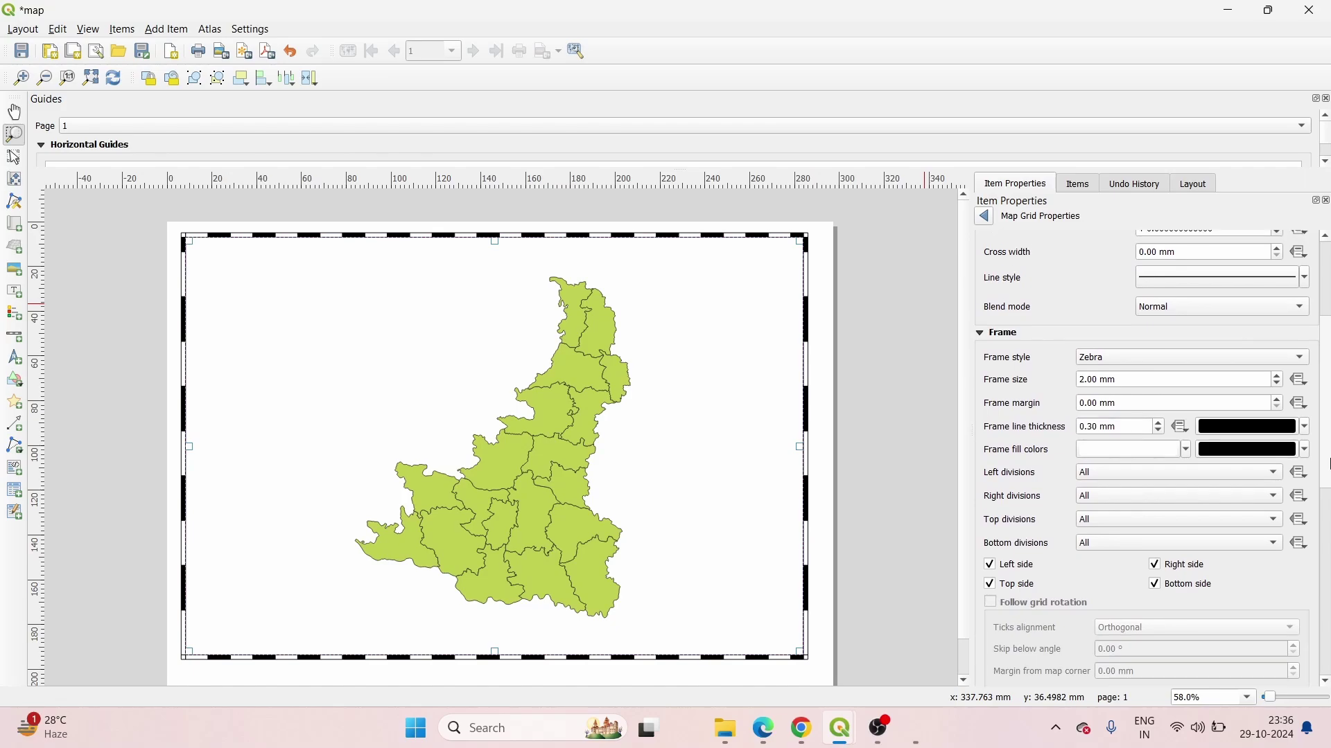
{"action": "left_click_drag", "start_coordinate": [1328, 464], "coordinate": [1328, 512]}
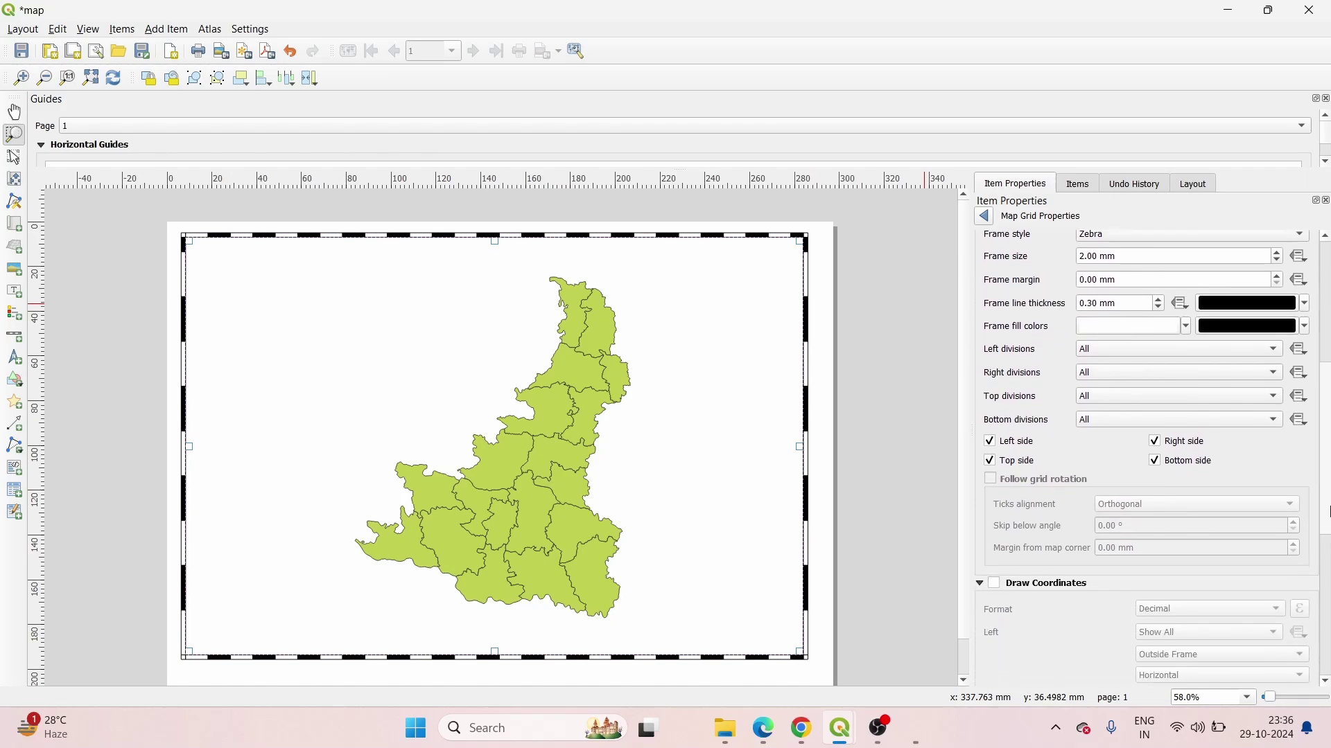
{"action": "scroll", "coordinate": [1183, 579], "scroll_direction": "down", "scroll_amount": 1}
{"action": "left_click", "coordinate": [994, 549]}
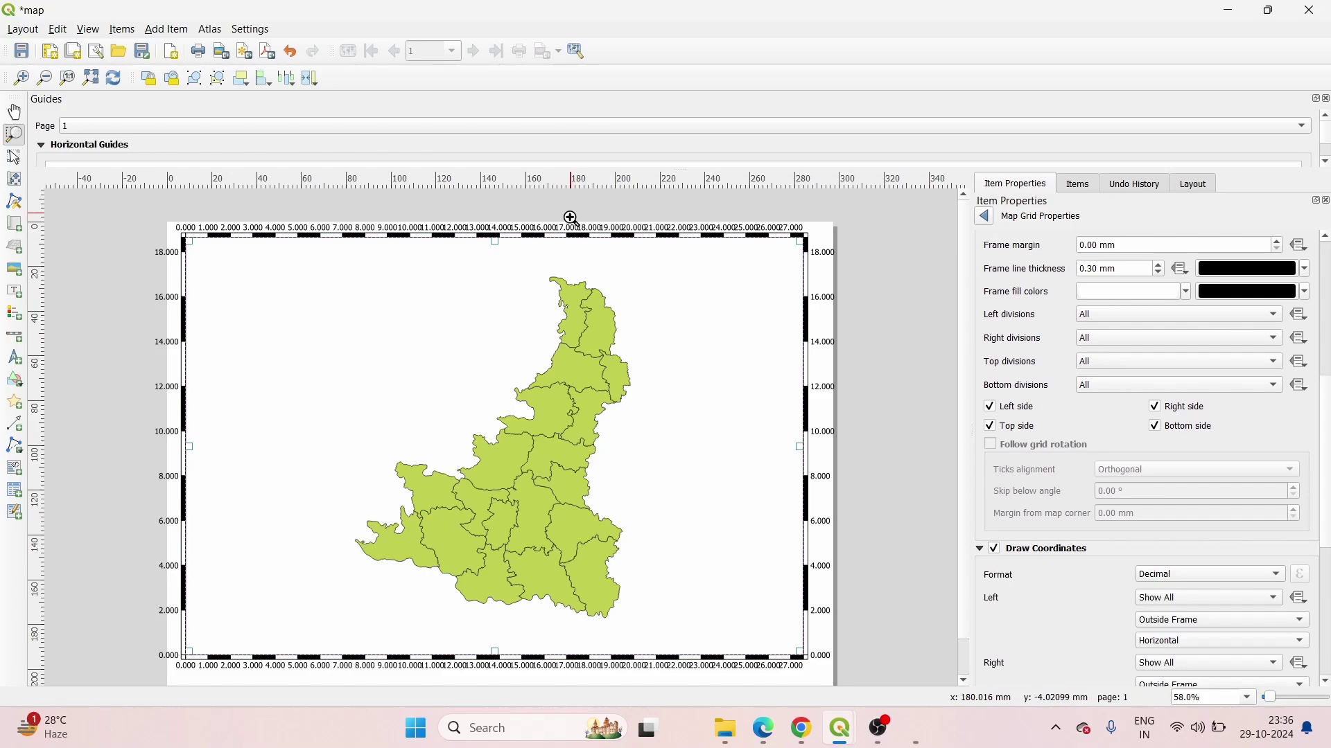
{"action": "scroll", "coordinate": [570, 219], "scroll_direction": "up", "scroll_amount": 2}
{"action": "scroll", "coordinate": [571, 220], "scroll_direction": "down", "scroll_amount": 2}
{"action": "scroll", "coordinate": [802, 407], "scroll_direction": "up", "scroll_amount": 2}
{"action": "scroll", "coordinate": [804, 406], "scroll_direction": "down", "scroll_amount": 2}
{"action": "scroll", "coordinate": [1326, 437], "scroll_direction": "up", "scroll_amount": 3}
{"action": "scroll", "coordinate": [1327, 447], "scroll_direction": "down", "scroll_amount": 4}
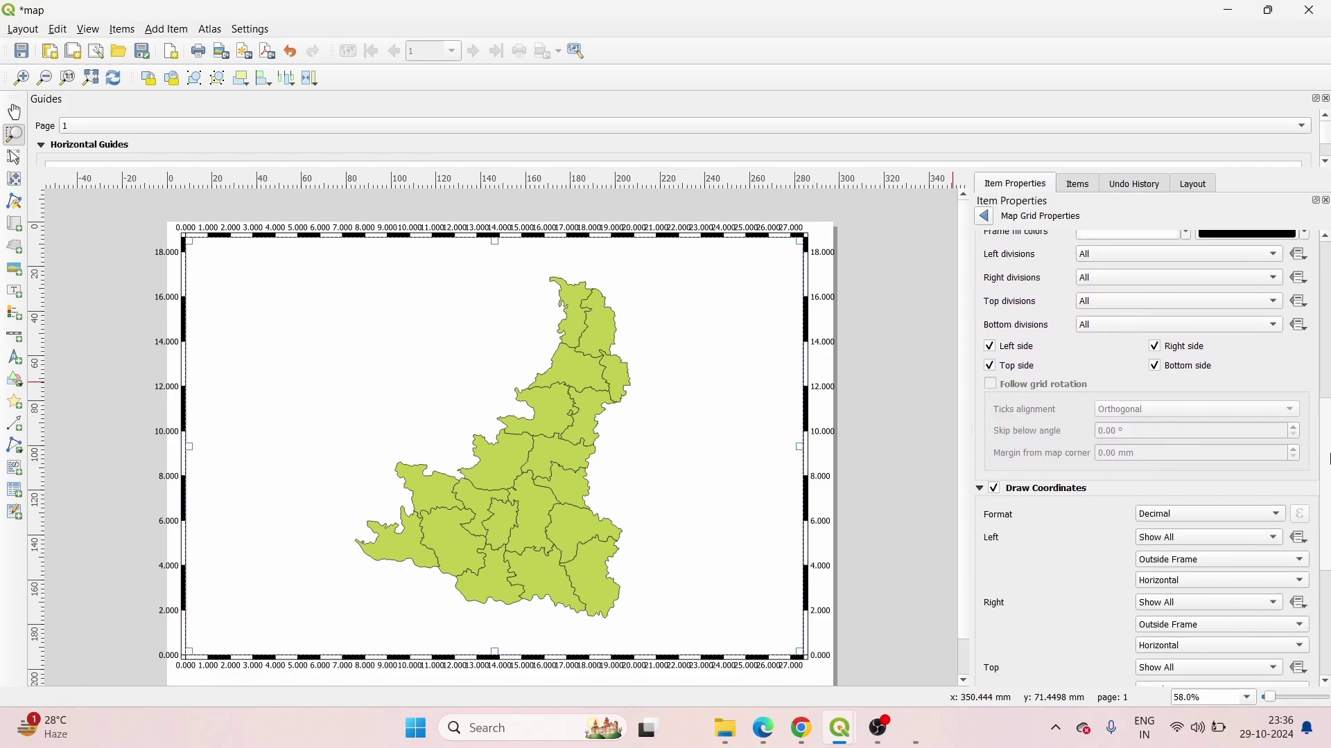
Place the left-side grid coordinates outside the frame and orient them Vertical Ascending.
{"action": "scroll", "coordinate": [1328, 455], "scroll_direction": "up", "scroll_amount": 2}
{"action": "scroll", "coordinate": [1327, 455], "scroll_direction": "down", "scroll_amount": 3}
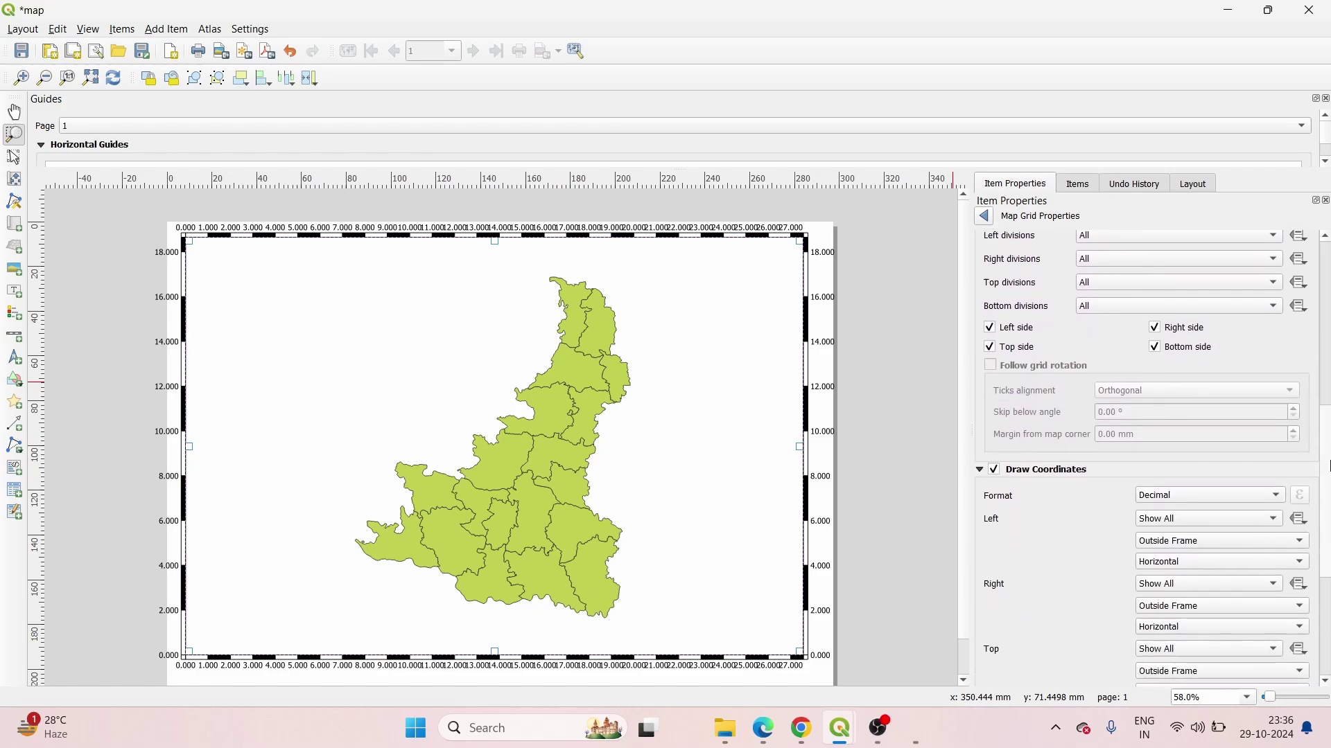
{"action": "left_click", "coordinate": [1240, 549]}
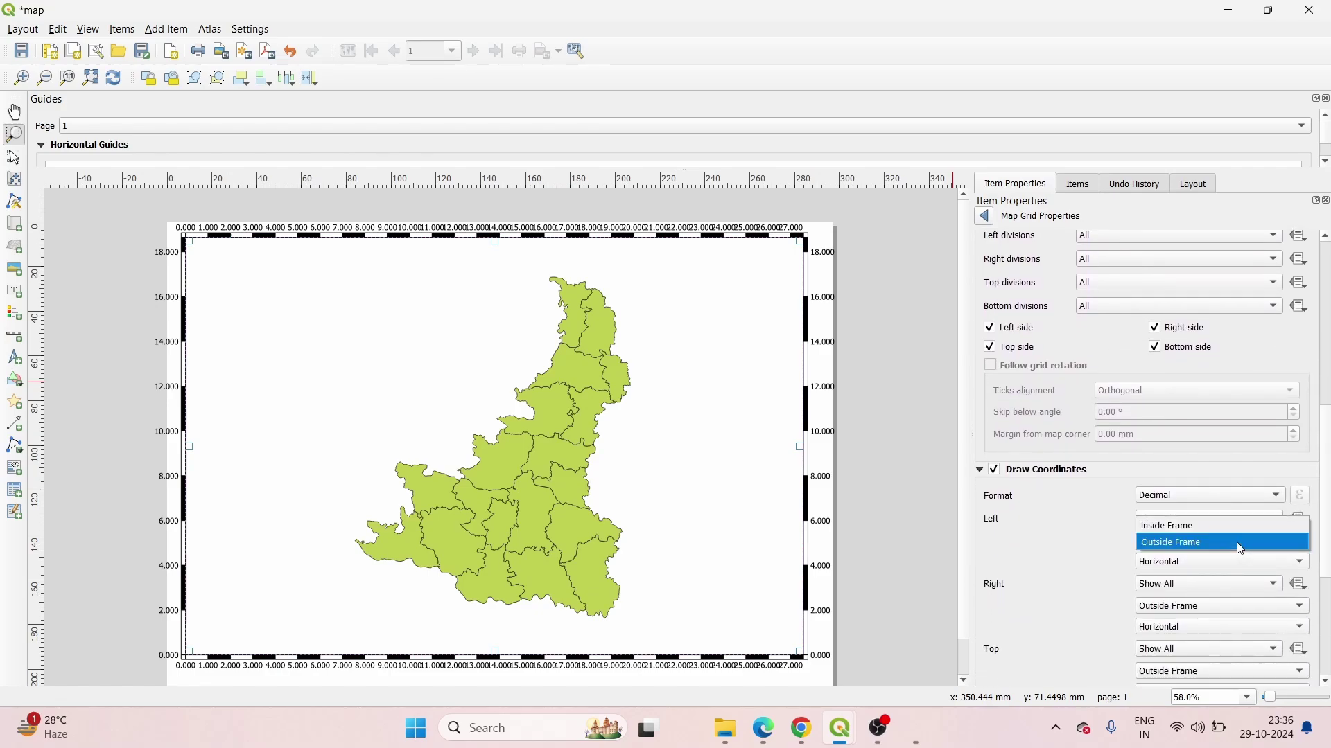
{"action": "left_click", "coordinate": [1236, 542]}
{"action": "left_click", "coordinate": [1234, 564]}
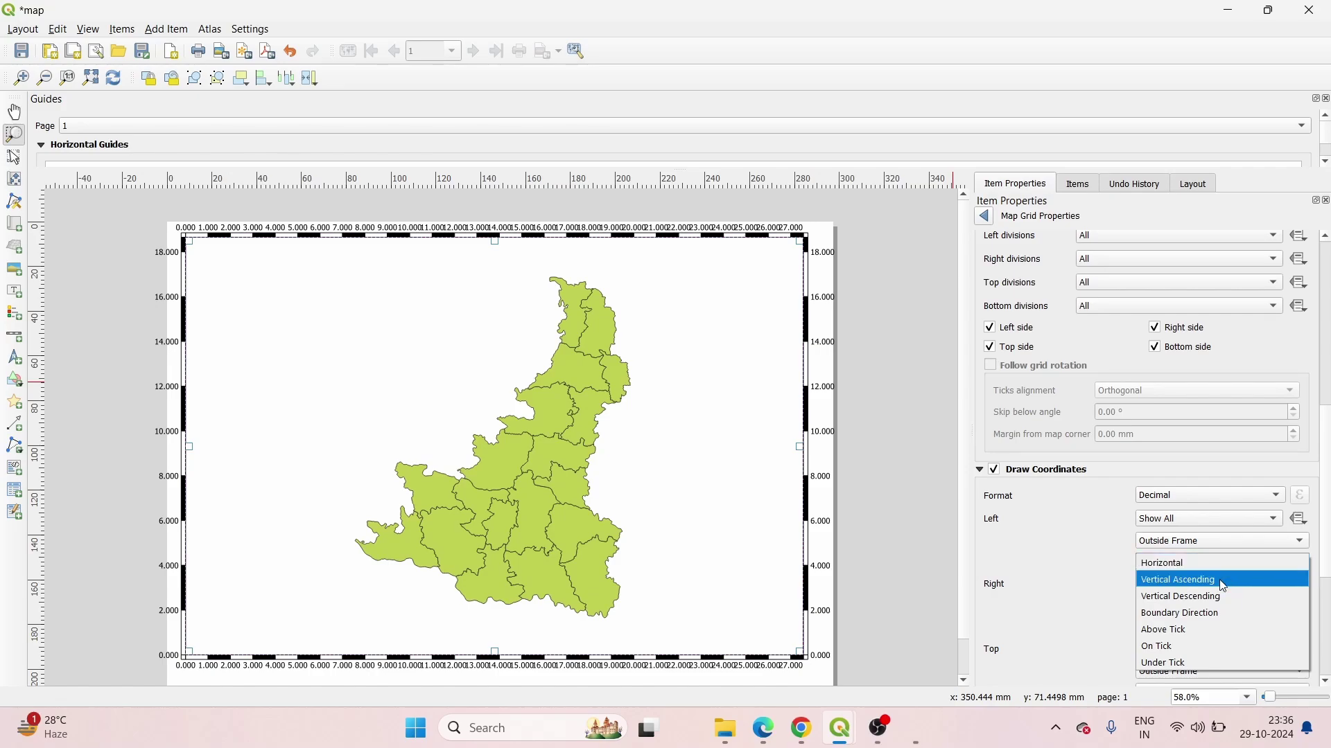
{"action": "left_click", "coordinate": [1225, 586]}
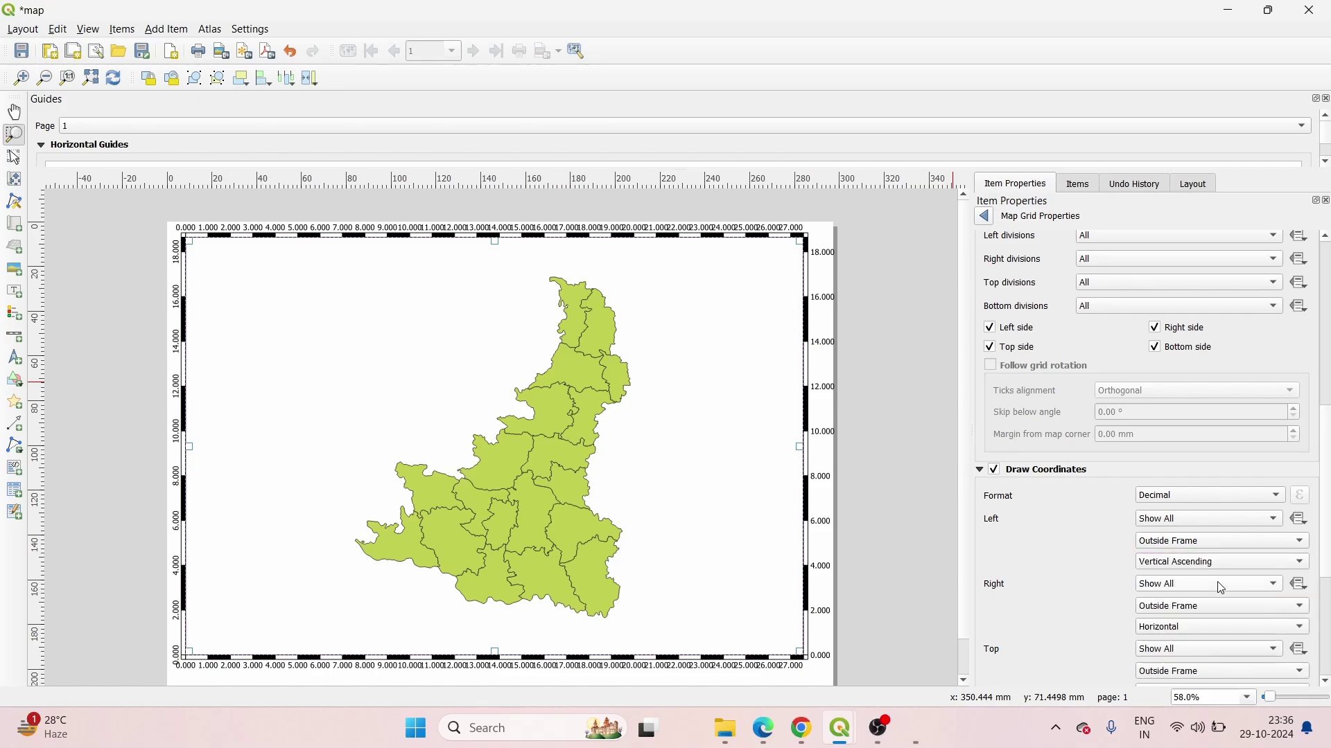
Keep the right-side grid coordinates outside the frame and set their direction to Vertical Ascending.
{"action": "left_click", "coordinate": [1220, 610]}
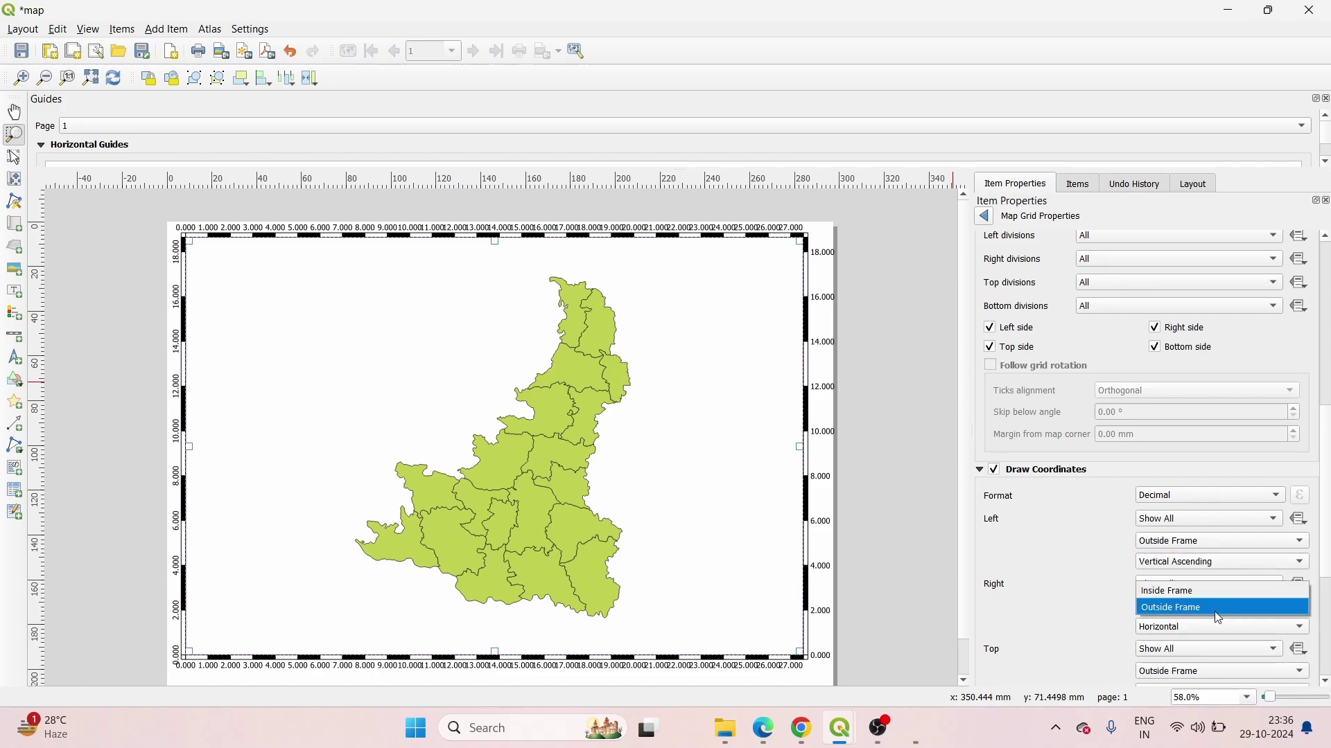
{"action": "left_click", "coordinate": [1219, 610]}
{"action": "left_click", "coordinate": [1201, 629]}
{"action": "left_click", "coordinate": [1196, 638]}
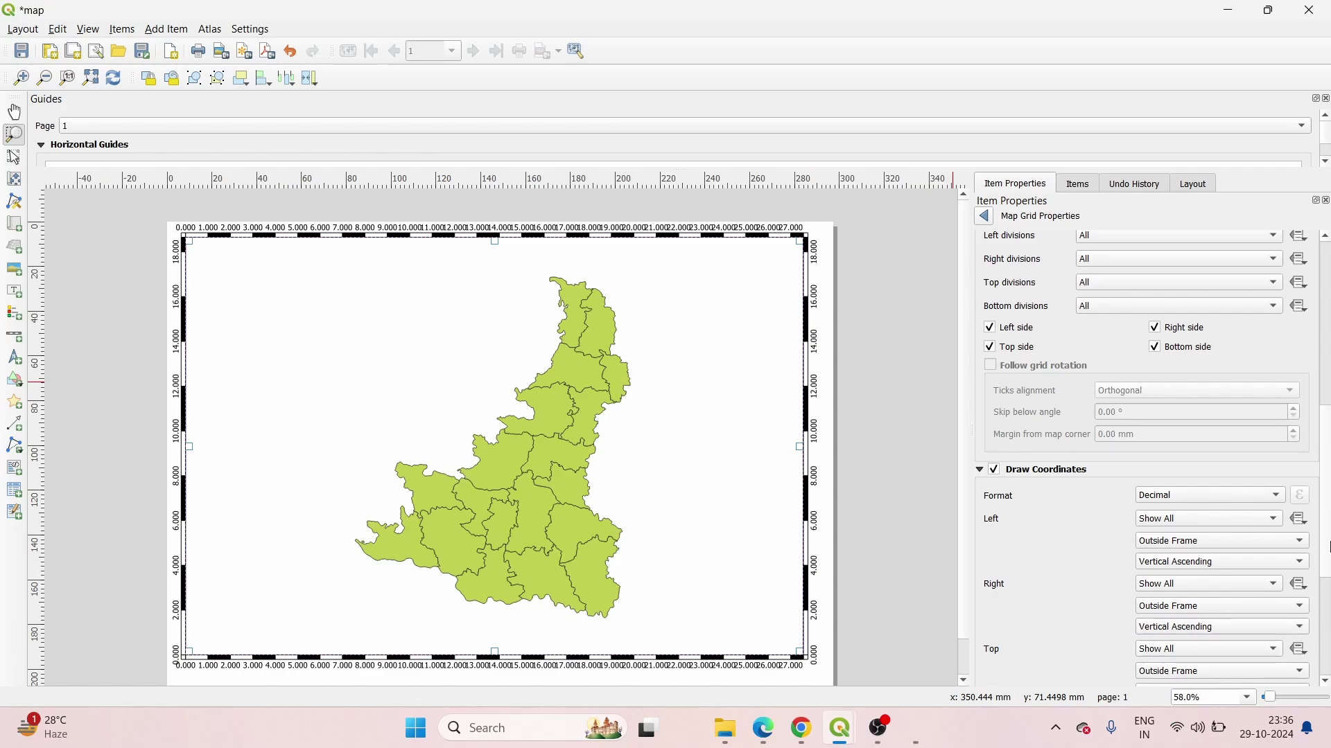
Set the map grid's interval to 3 centimetres in both X and Y and check the spacing of the coordinate labels.
{"action": "scroll", "coordinate": [577, 240], "scroll_direction": "up", "scroll_amount": 3}
{"action": "scroll", "coordinate": [627, 241], "scroll_direction": "down", "scroll_amount": 4}
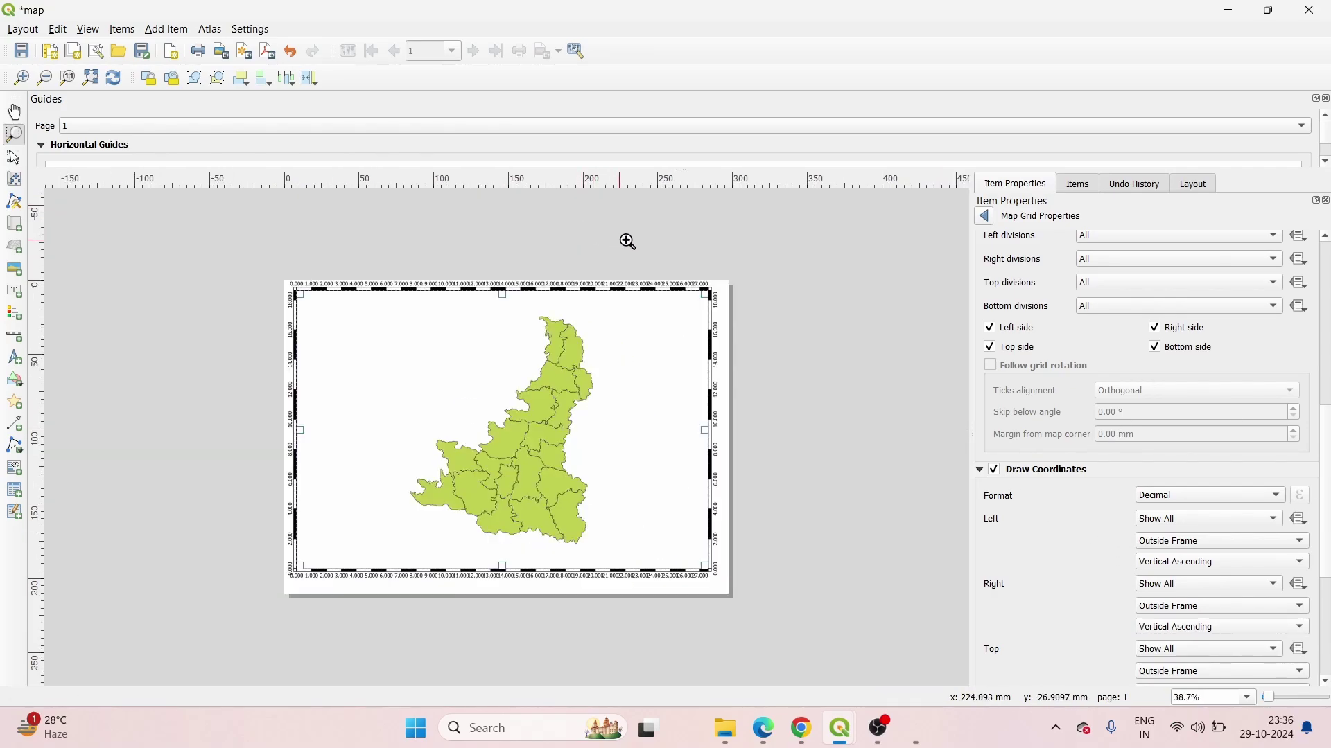
{"action": "left_click", "coordinate": [679, 263]}
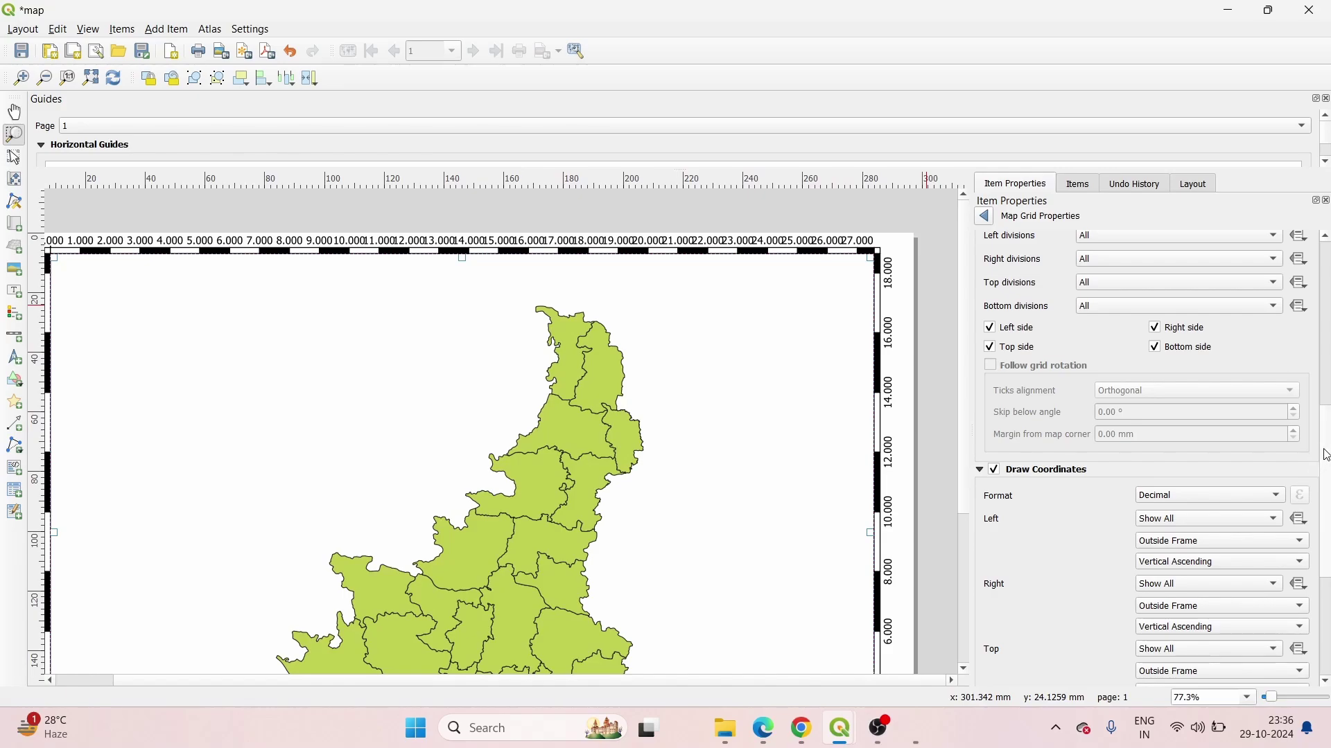
{"action": "scroll", "coordinate": [1325, 455], "scroll_direction": "up", "scroll_amount": 5}
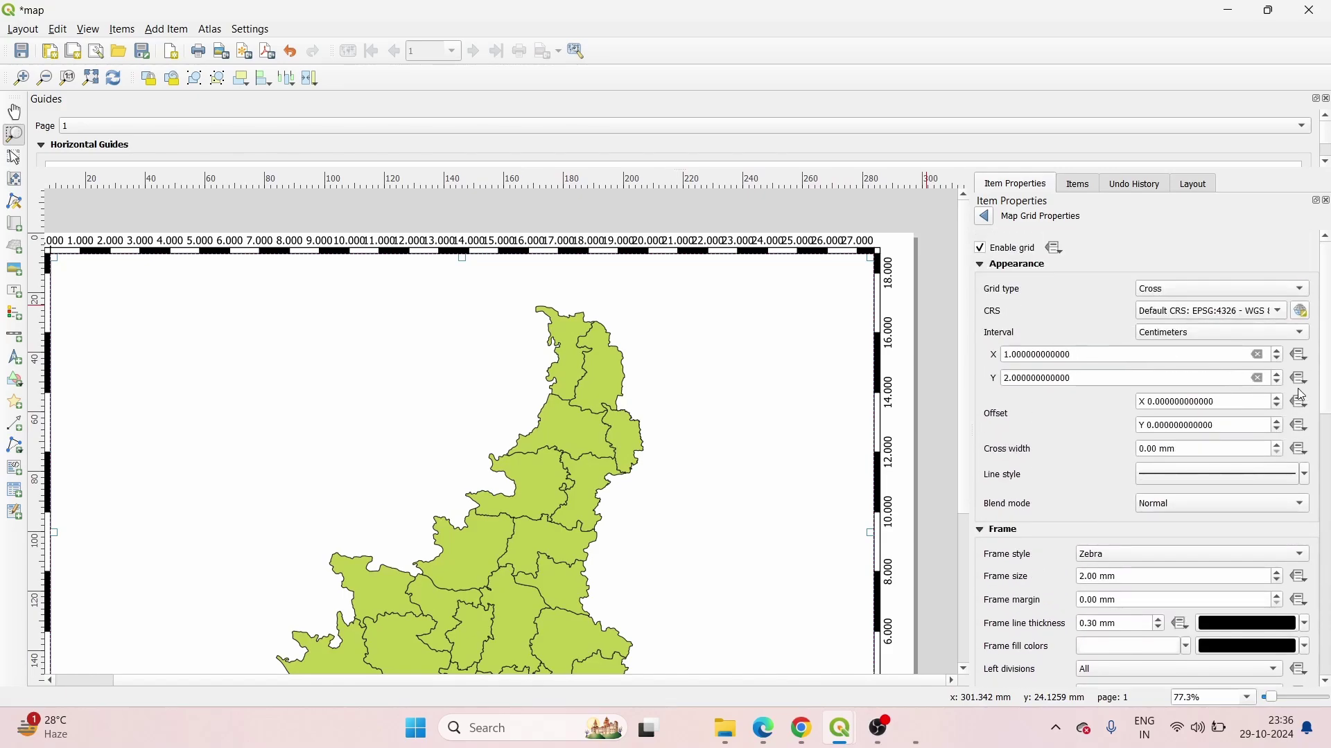
{"action": "left_click", "coordinate": [1279, 384]}
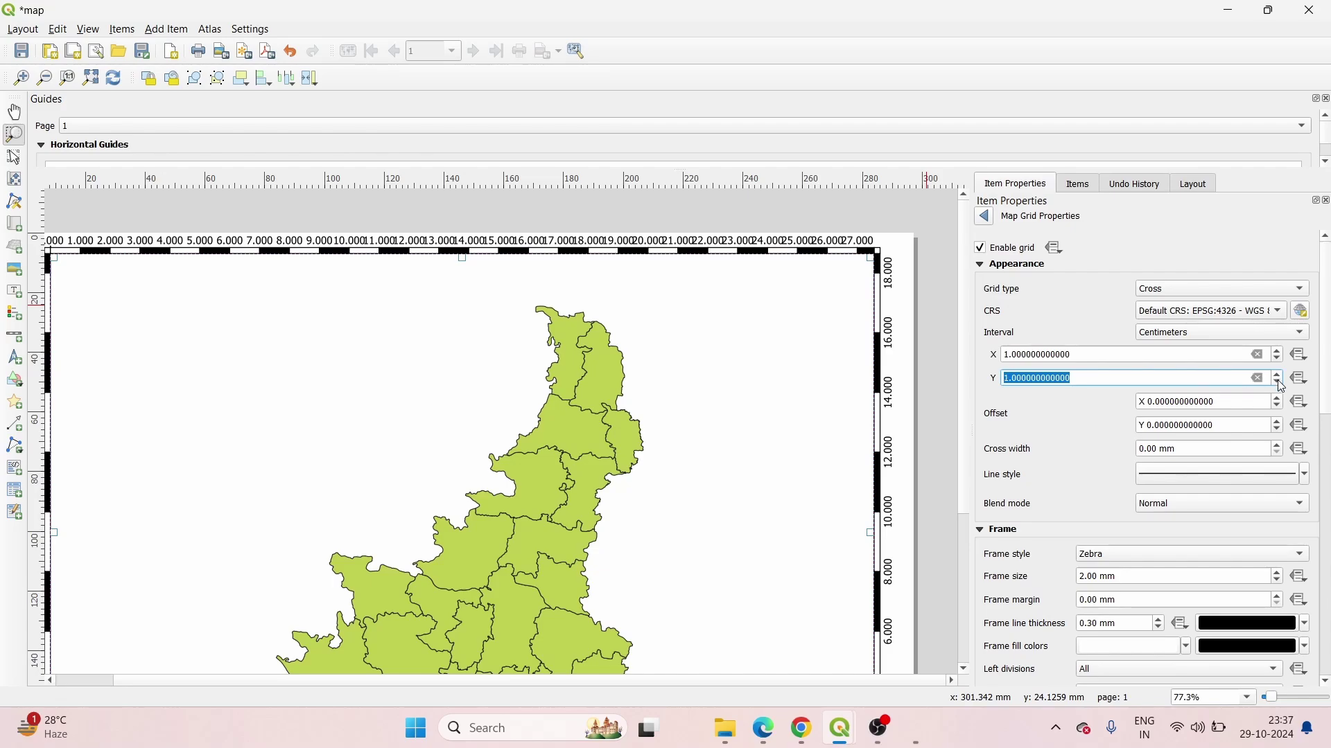
{"action": "left_click", "coordinate": [1025, 352]}
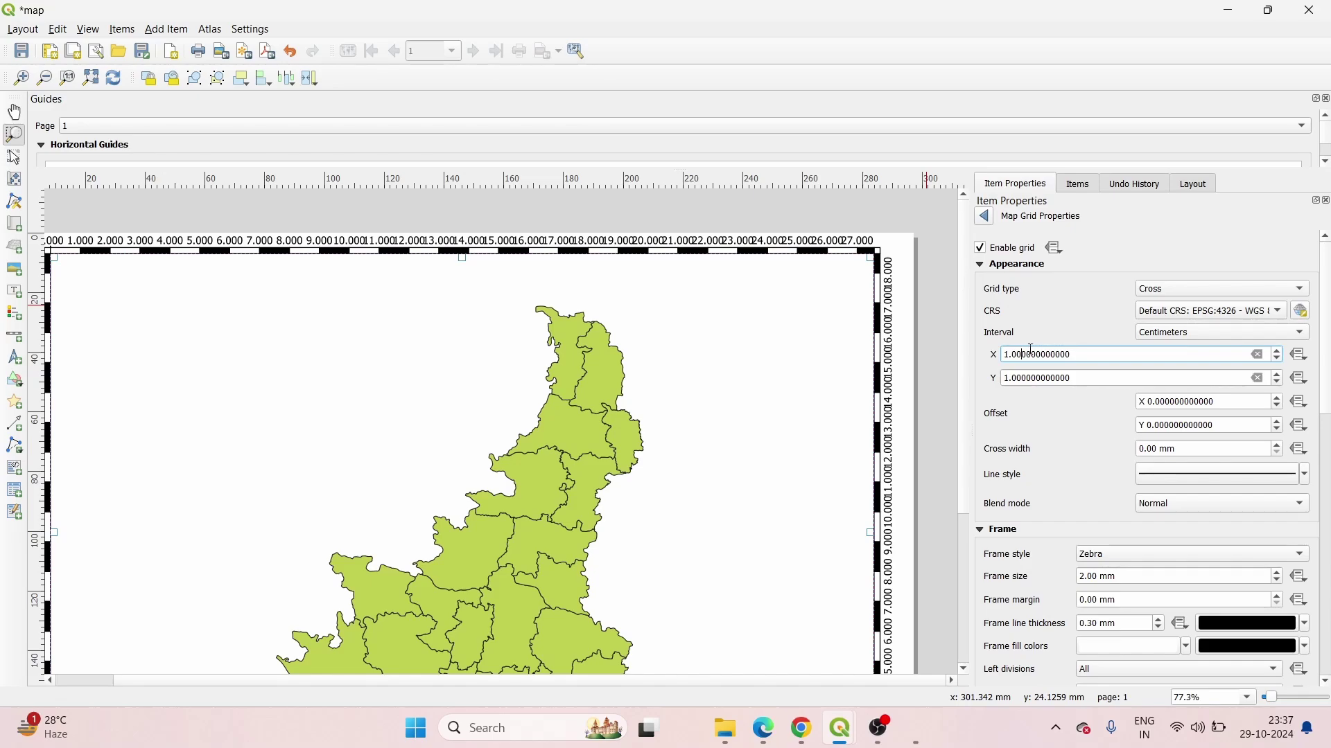
{"action": "left_click", "coordinate": [1279, 382]}
{"action": "left_click", "coordinate": [1278, 375]}
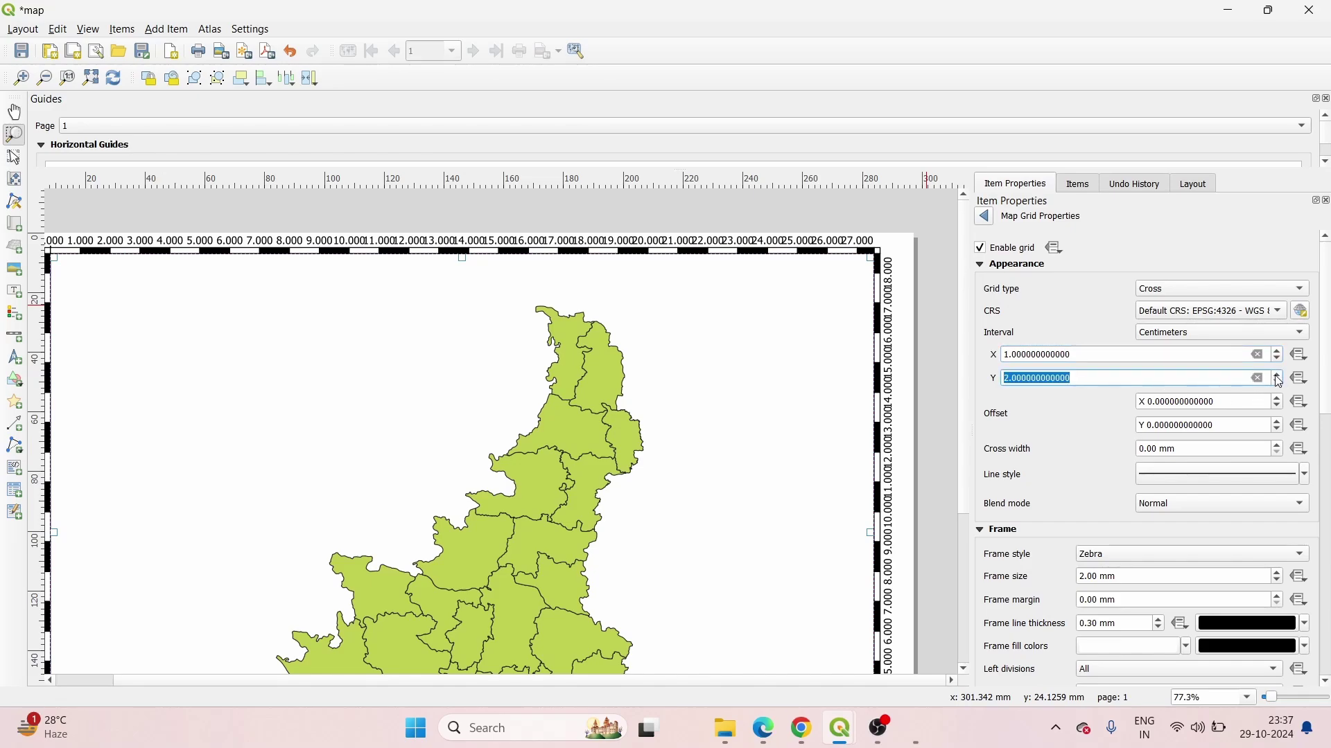
{"action": "left_click", "coordinate": [1093, 405]}
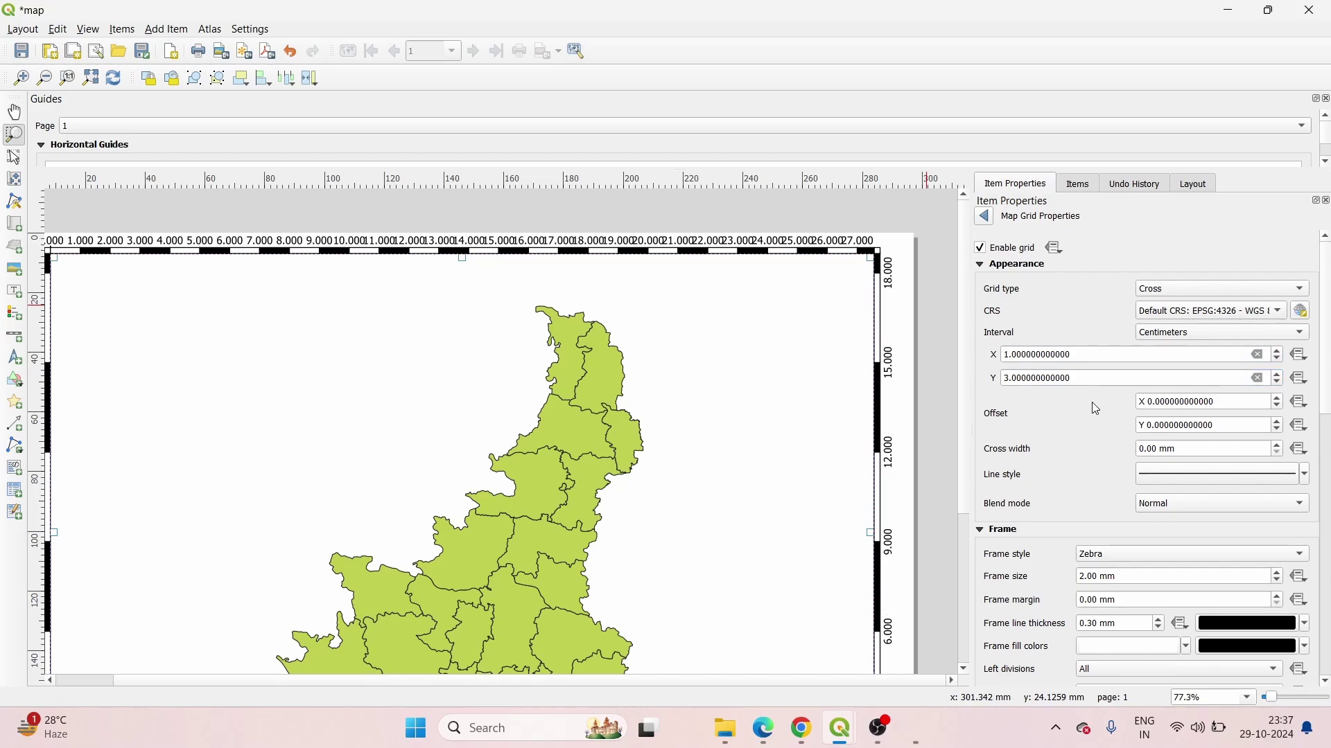
{"action": "double_click", "coordinate": [1277, 350]}
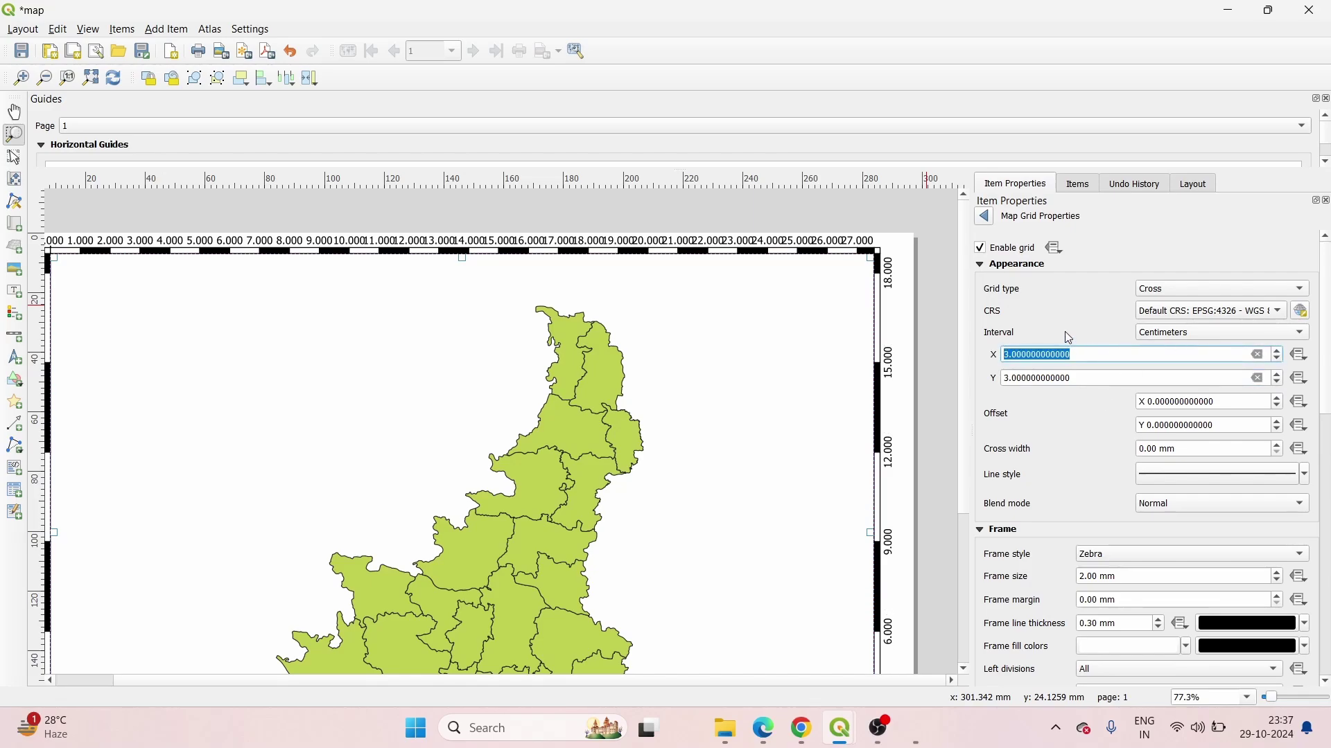
{"action": "scroll", "coordinate": [388, 310], "scroll_direction": "down", "scroll_amount": 1}
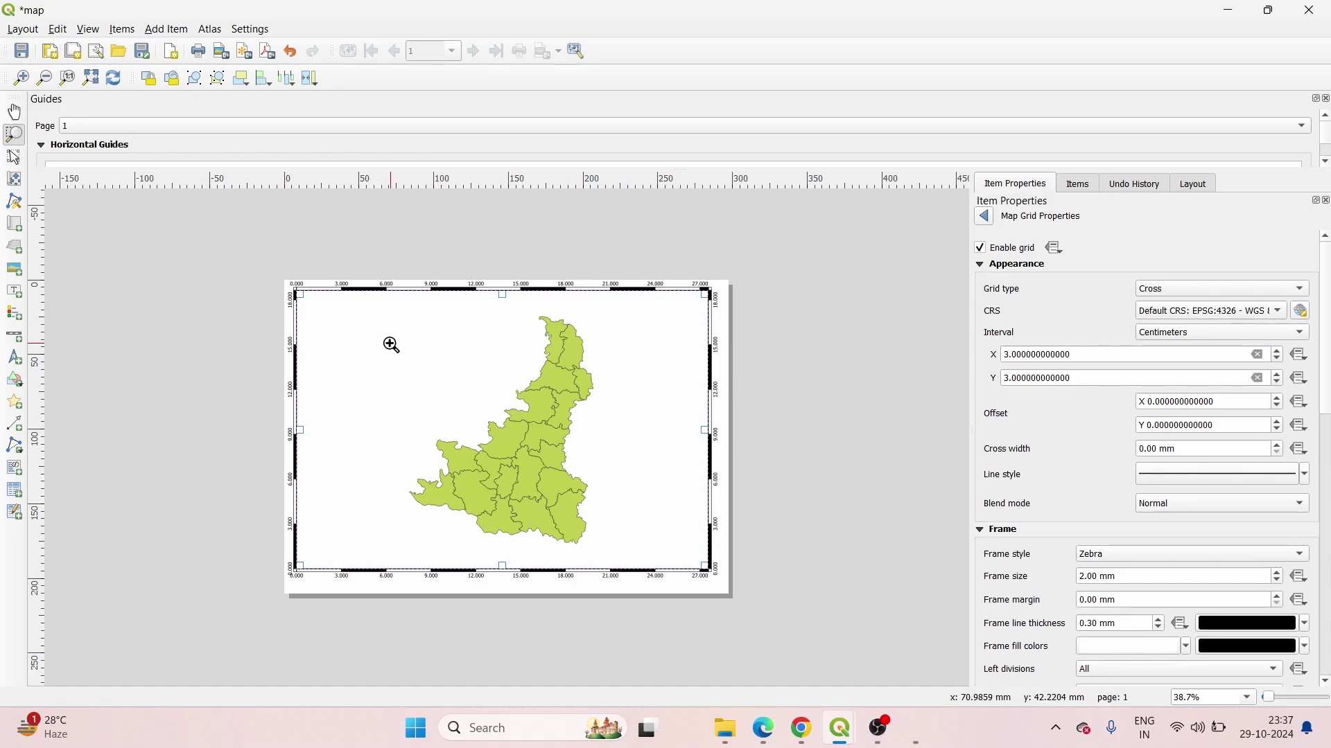
{"action": "left_click", "coordinate": [303, 565]}
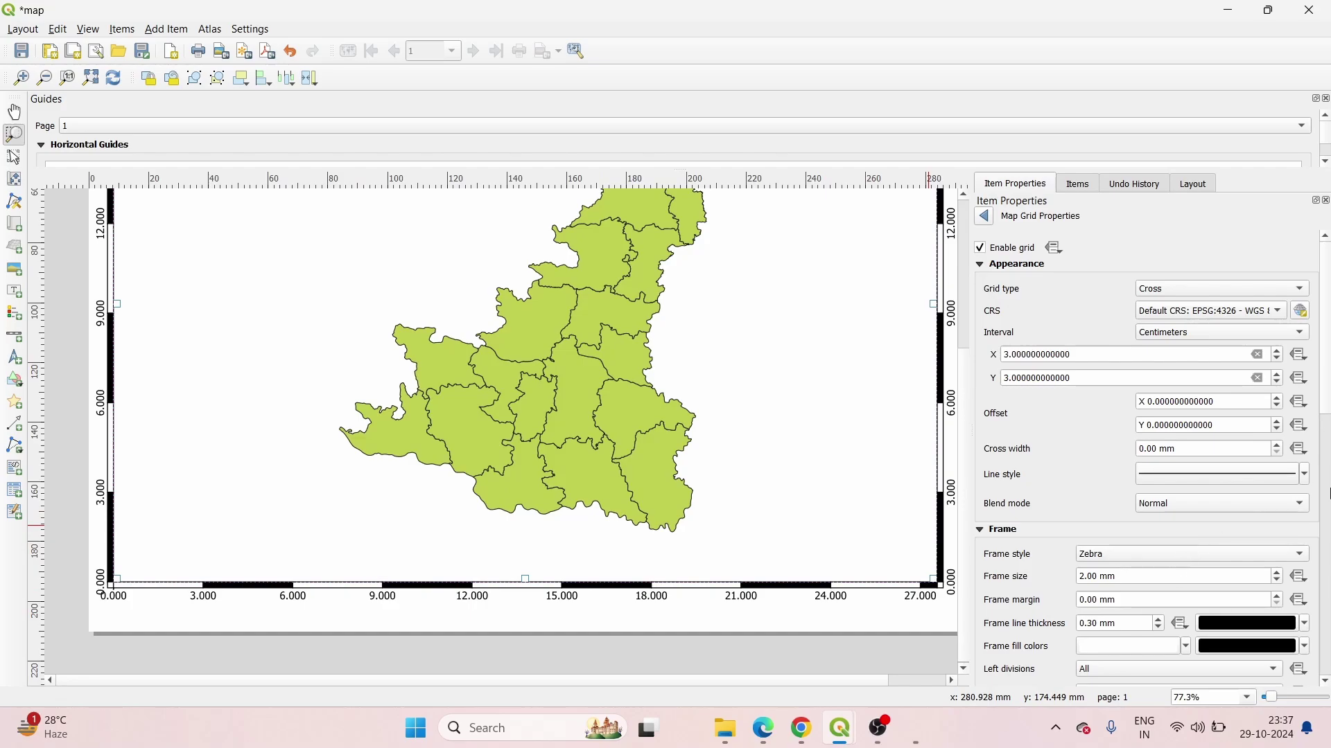
{"action": "scroll", "coordinate": [1327, 515], "scroll_direction": "down", "scroll_amount": 1}
{"action": "scroll", "coordinate": [1326, 514], "scroll_direction": "down", "scroll_amount": 1}
{"action": "scroll", "coordinate": [1326, 514], "scroll_direction": "down", "scroll_amount": 1}
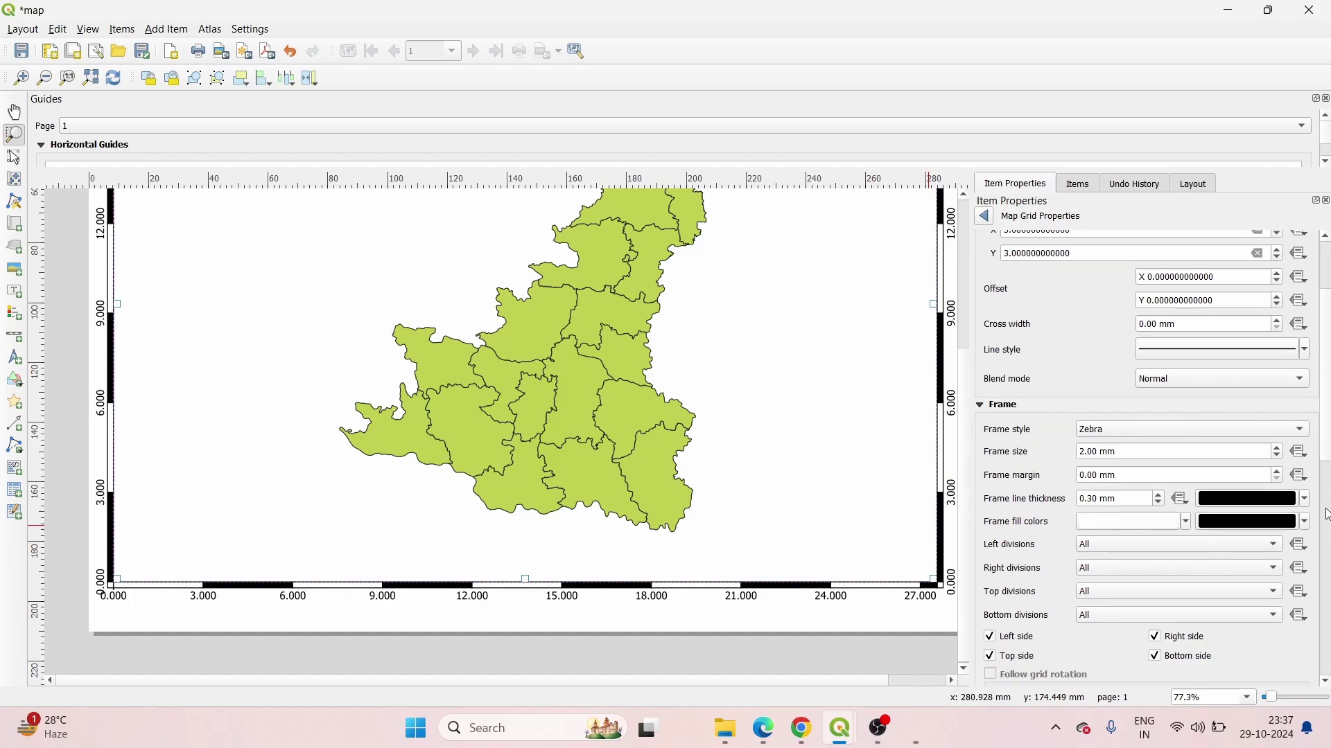
{"action": "scroll", "coordinate": [1327, 559], "scroll_direction": "down", "scroll_amount": 1}
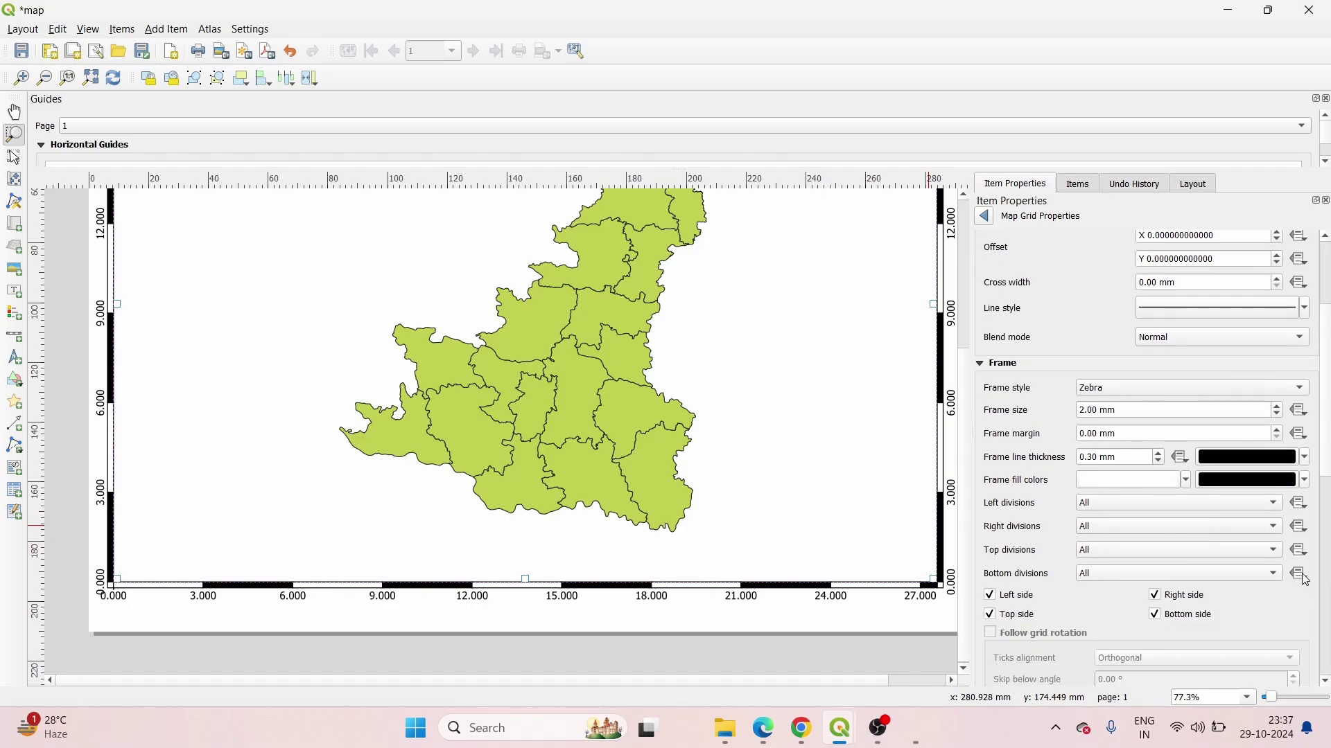
{"action": "left_click", "coordinate": [892, 737]}
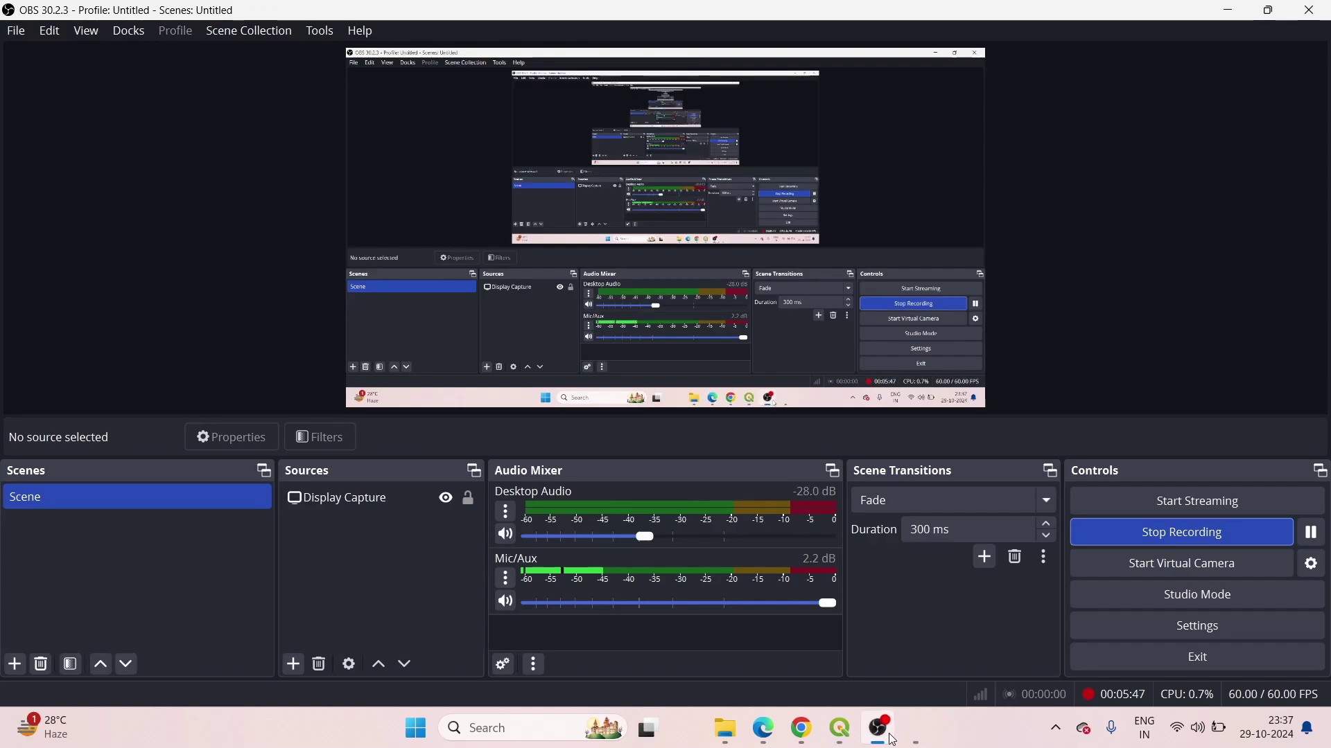
{"action": "left_click", "coordinate": [892, 737]}
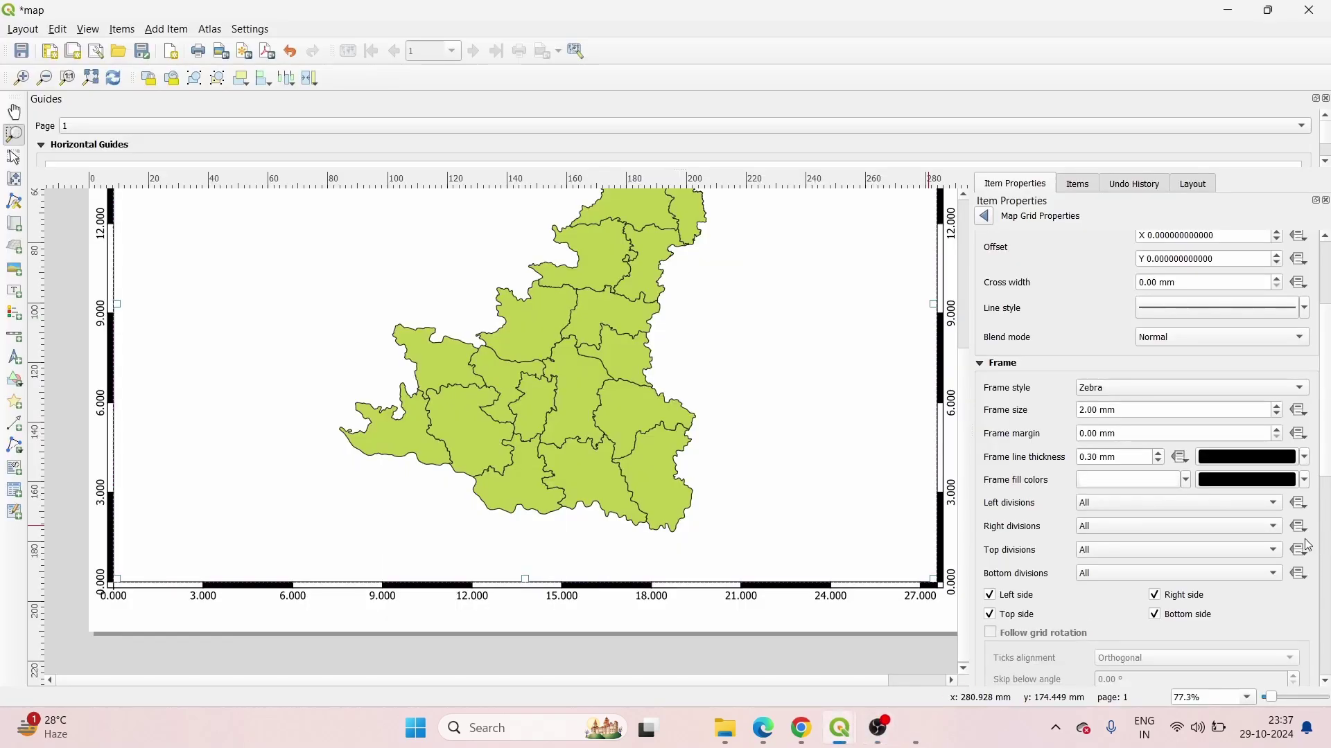
Set the size of the grid's zebra frame to 3.00 mm.
{"action": "scroll", "coordinate": [1308, 545], "scroll_direction": "down", "scroll_amount": 1}
{"action": "scroll", "coordinate": [1261, 541], "scroll_direction": "up", "scroll_amount": 1}
{"action": "left_click", "coordinate": [1176, 437]}
{"action": "left_click", "coordinate": [866, 368]}
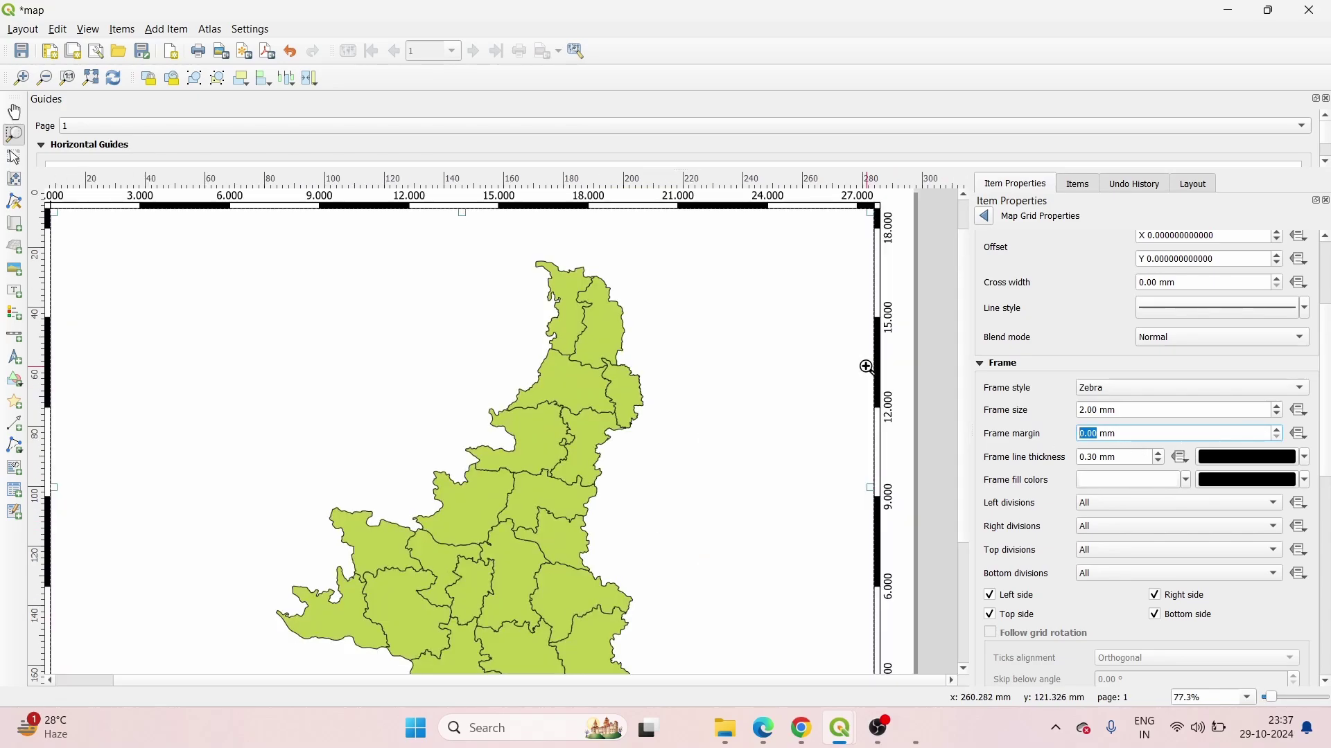
{"action": "left_click", "coordinate": [866, 367], "text": "alt"}
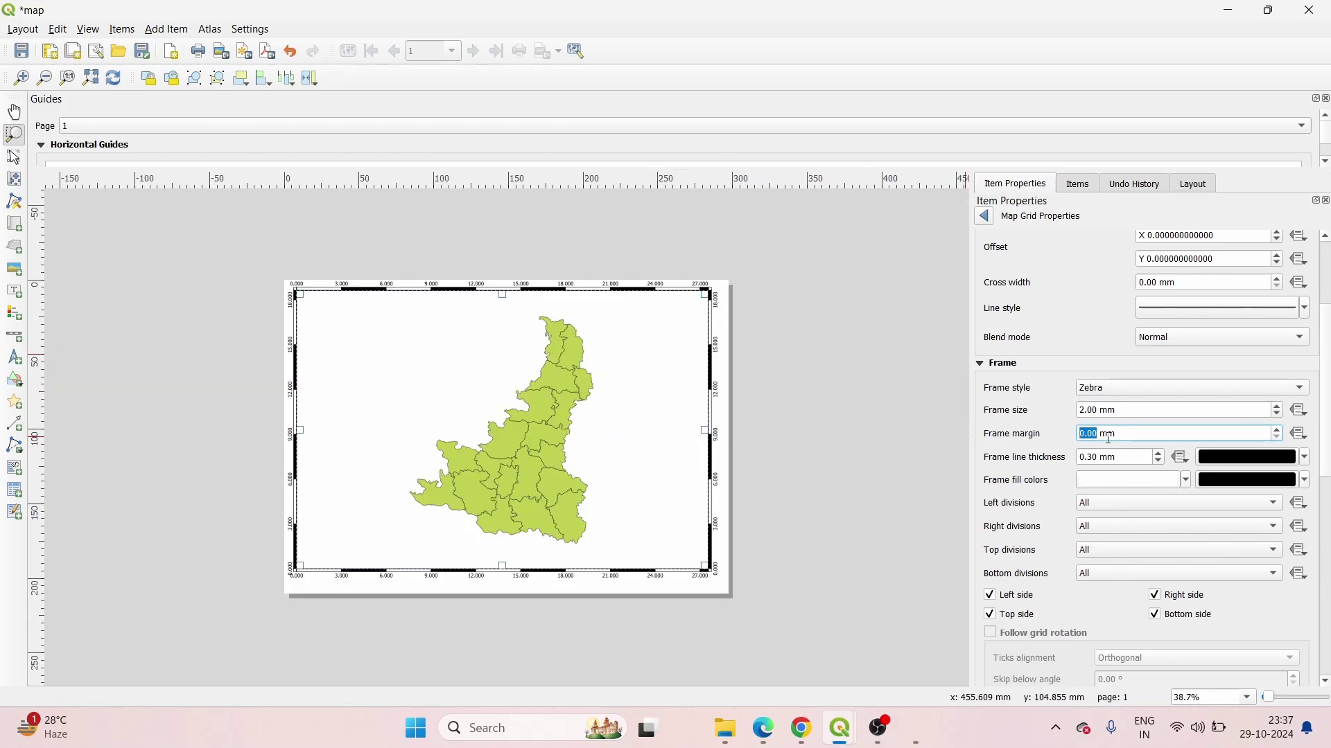
{"action": "left_click", "coordinate": [1277, 408]}
{"action": "left_click", "coordinate": [1277, 408]}
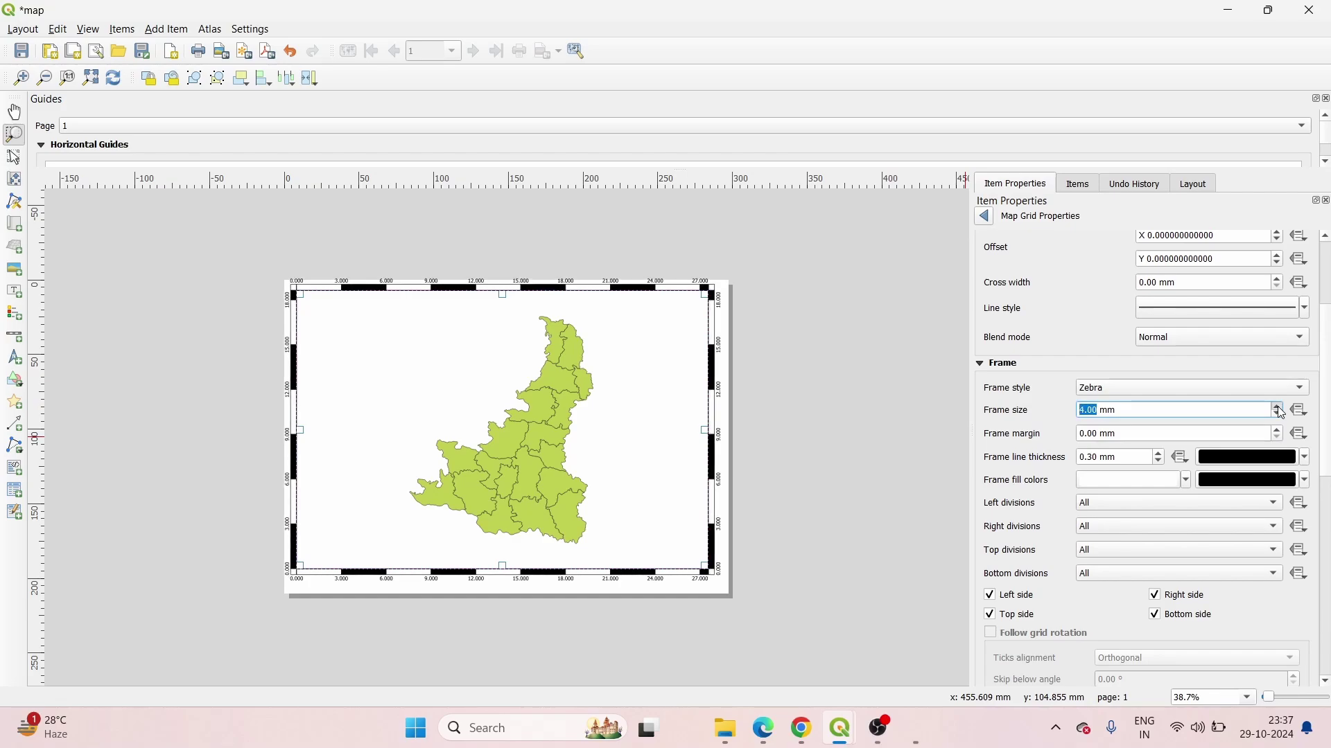
{"action": "left_click", "coordinate": [1278, 416]}
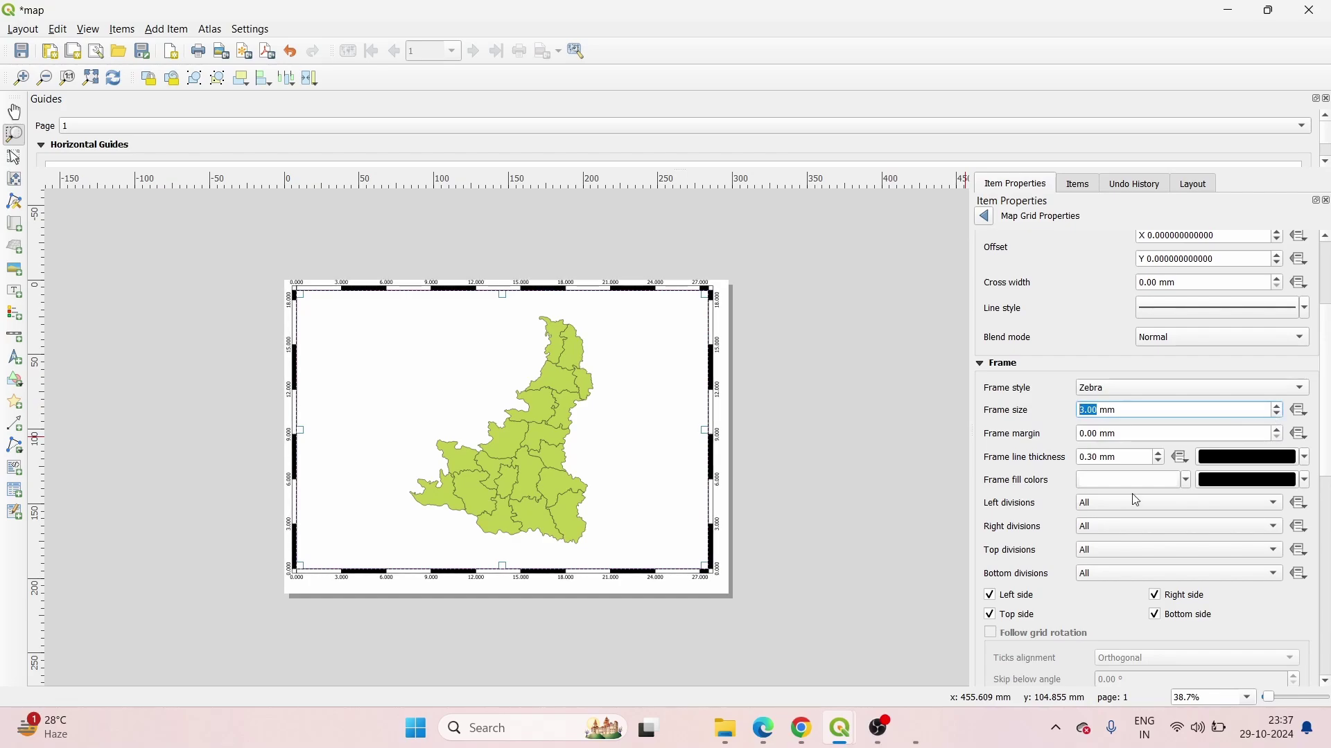
Set the grid coordinates' distance to the map frame to 2.00 mm.
{"action": "left_click_drag", "start_coordinate": [1325, 333], "coordinate": [1327, 441]}
{"action": "scroll", "coordinate": [1192, 551], "scroll_direction": "down", "scroll_amount": 5}
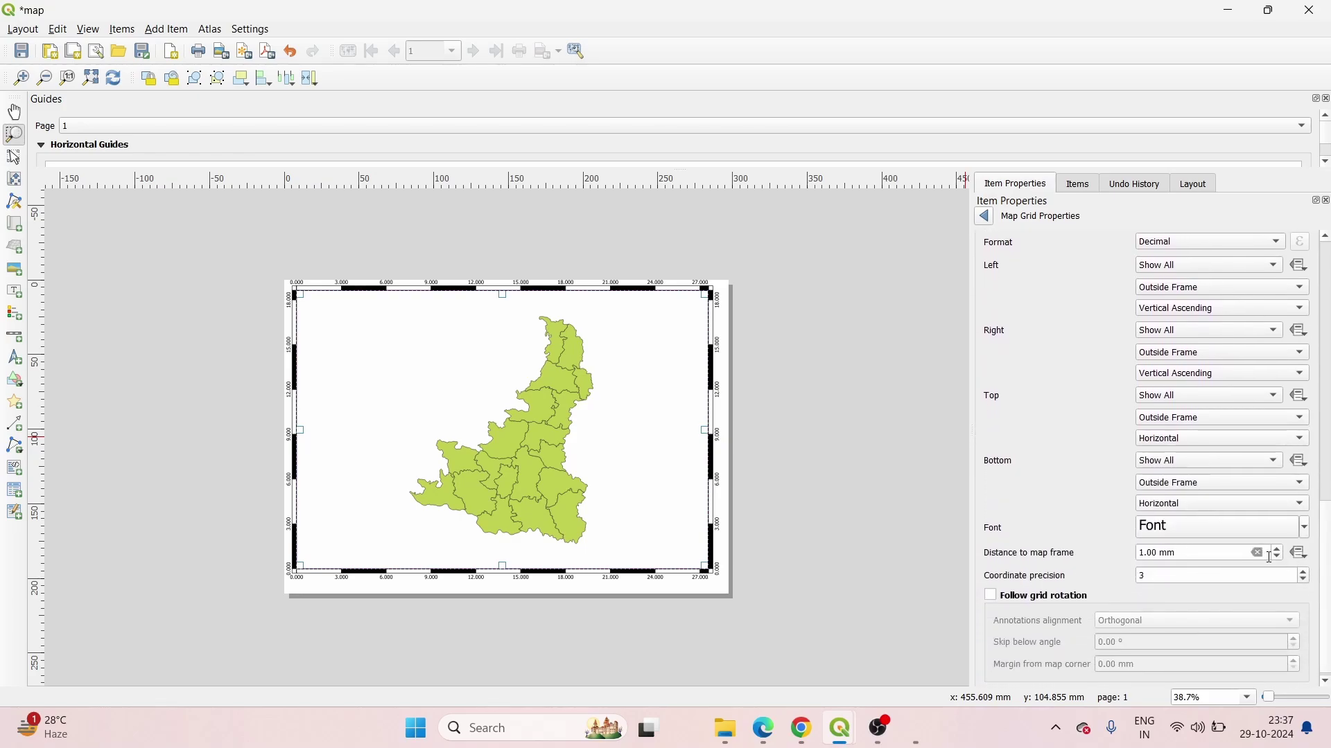
{"action": "left_click", "coordinate": [1276, 551]}
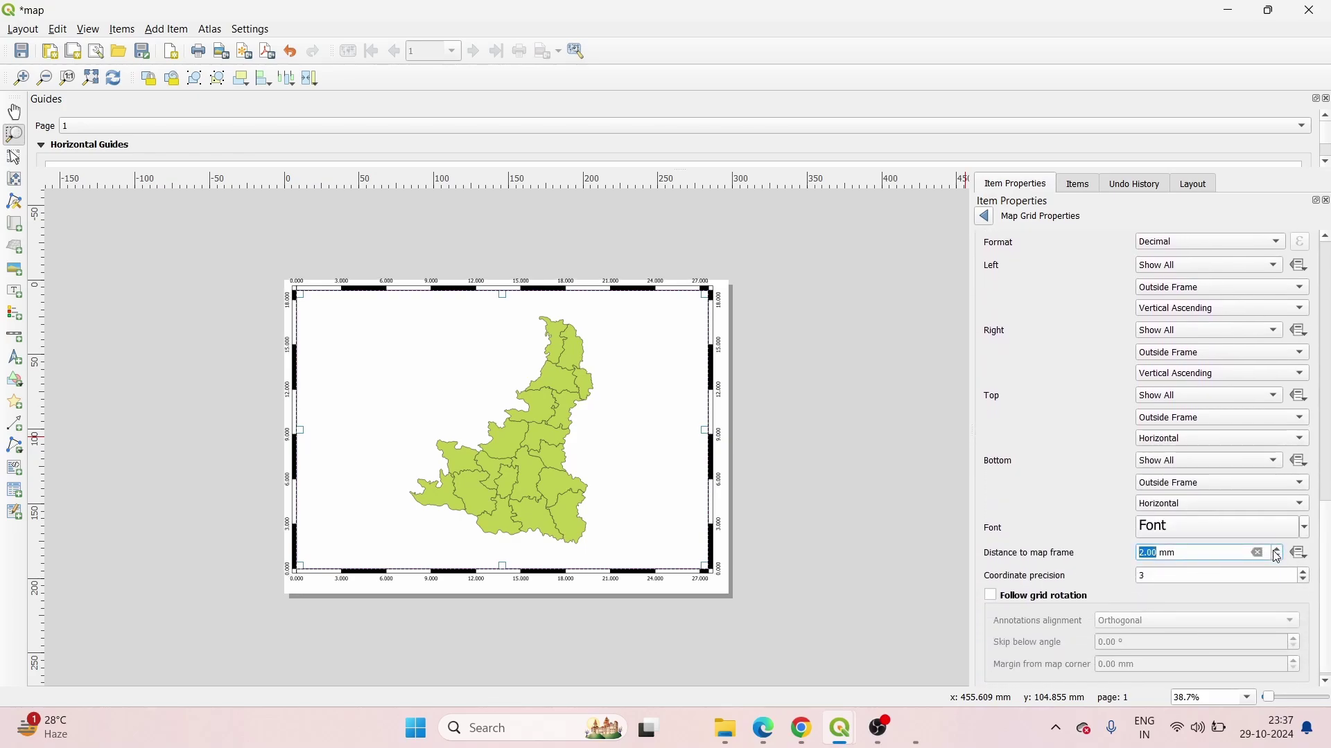
Set the coordinate precision of the grid labels to 2.
{"action": "double_click", "coordinate": [1302, 575]}
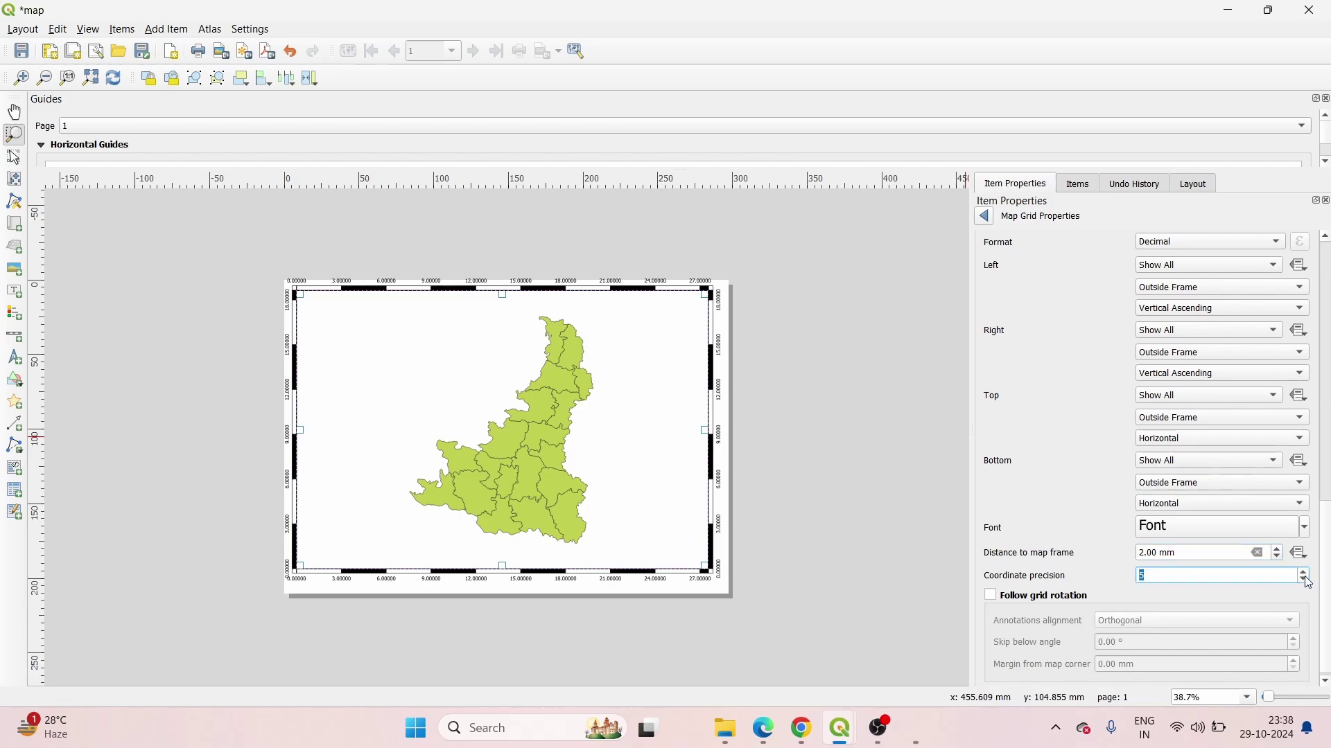
{"action": "left_click", "coordinate": [1307, 581]}
{"action": "left_click", "coordinate": [1307, 582]}
{"action": "left_click", "coordinate": [1307, 582]}
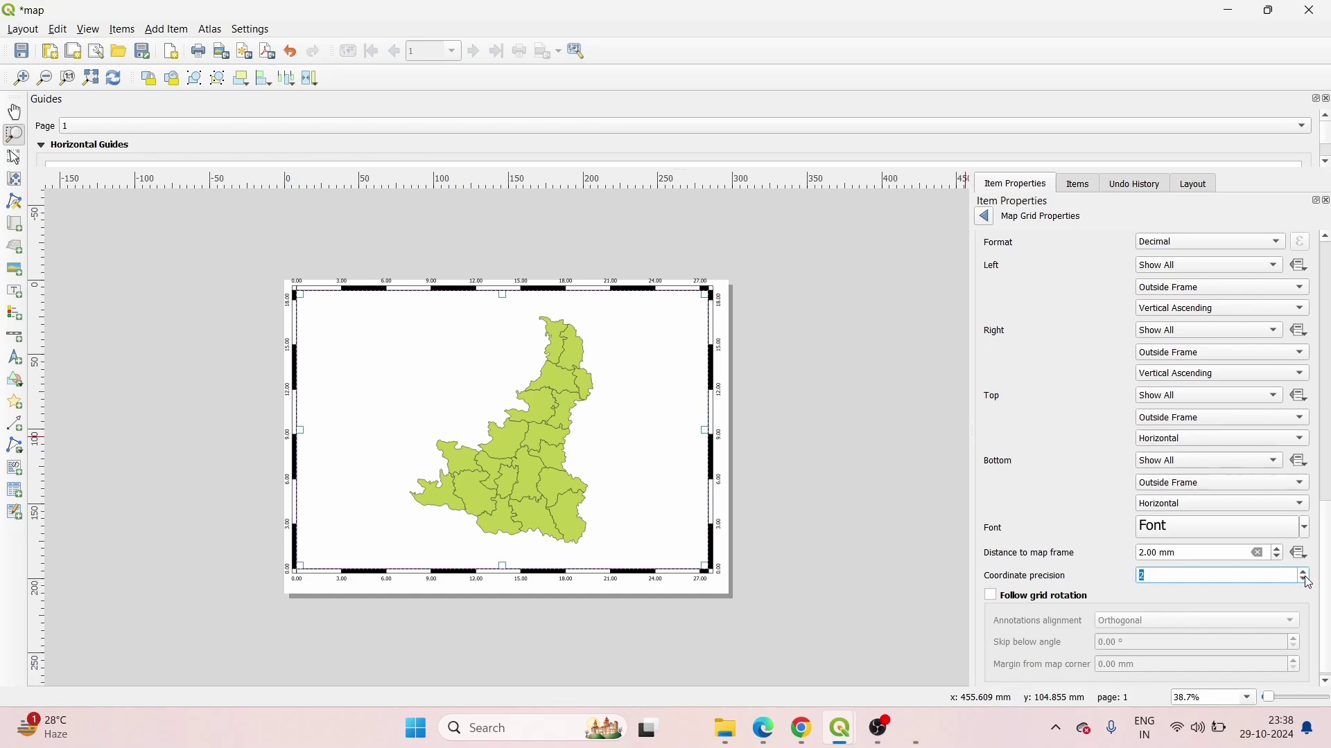
Review the map grid settings and examine the zebra frame and coordinate labels around the map up close.
{"action": "scroll", "coordinate": [794, 582], "scroll_direction": "up", "scroll_amount": 2}
{"action": "scroll", "coordinate": [793, 582], "scroll_direction": "down", "scroll_amount": 2}
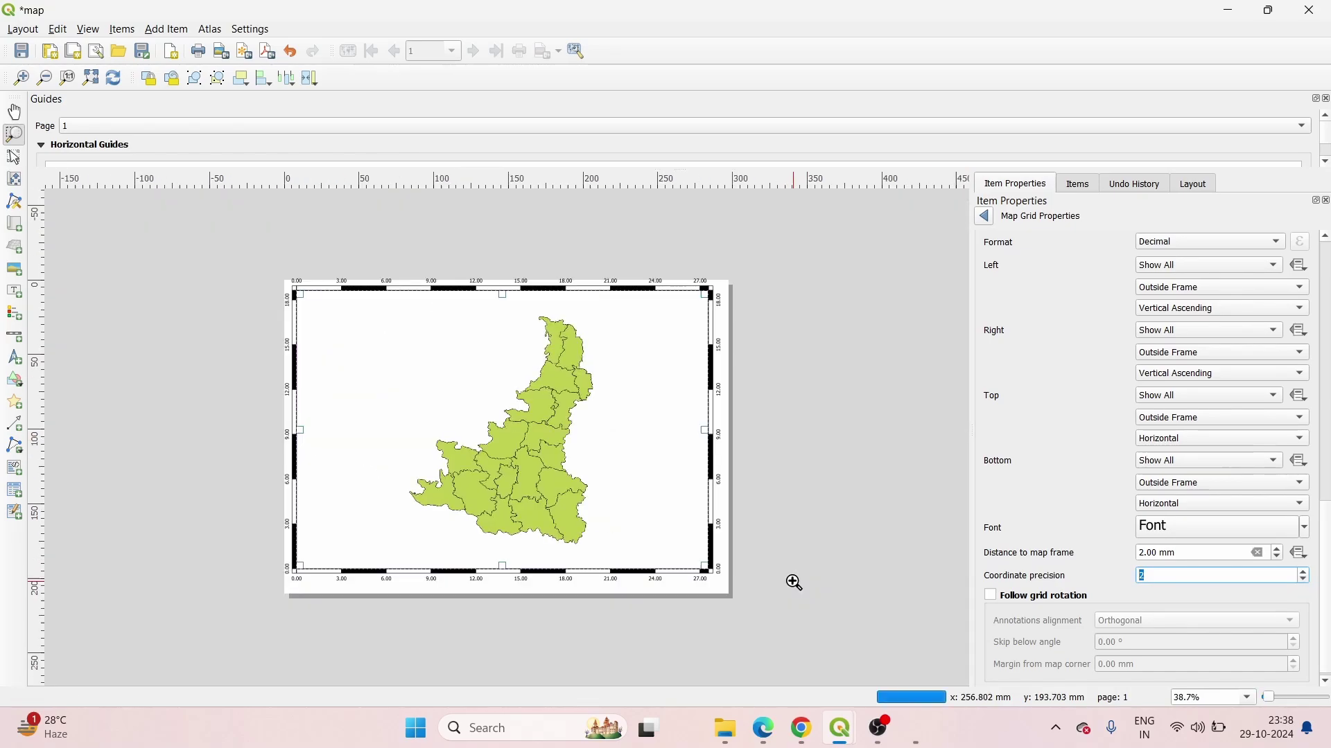
{"action": "scroll", "coordinate": [538, 264], "scroll_direction": "up", "scroll_amount": 2}
{"action": "scroll", "coordinate": [538, 264], "scroll_direction": "down", "scroll_amount": 2}
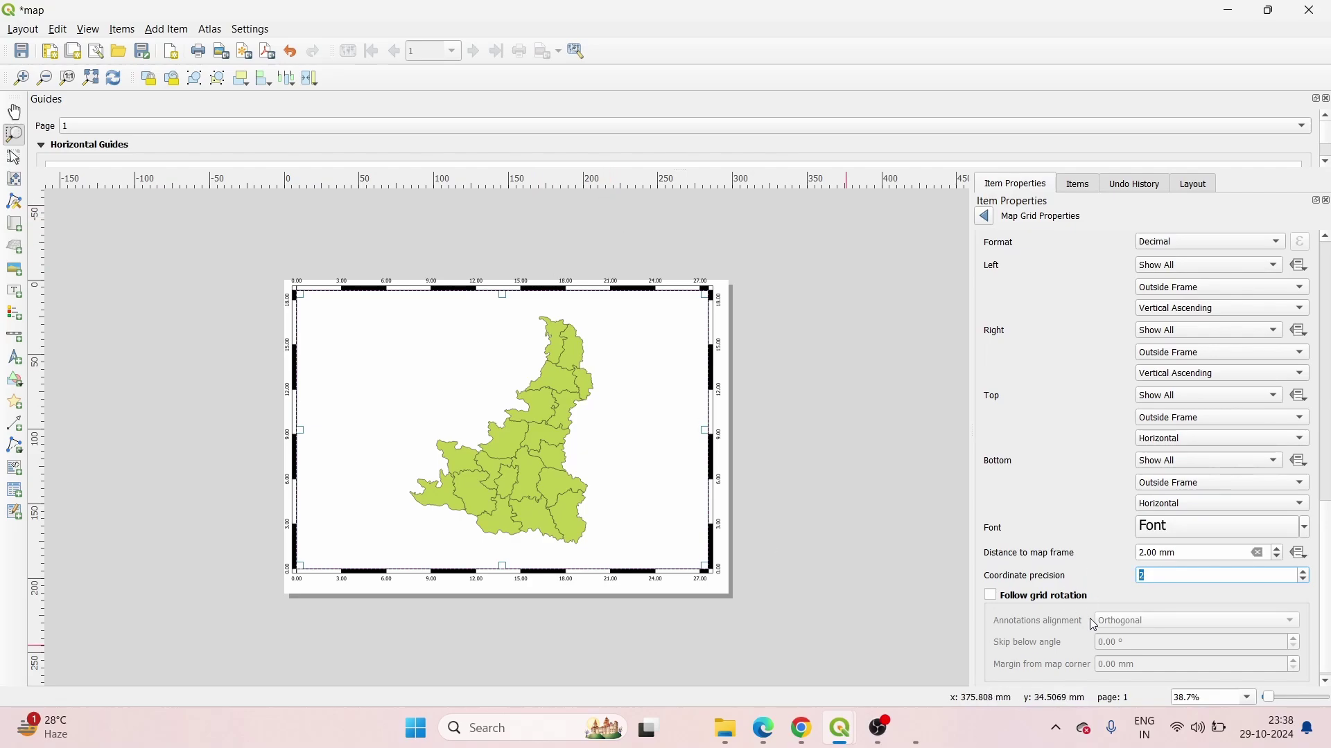
{"action": "left_click_drag", "start_coordinate": [1327, 511], "coordinate": [1327, 461]}
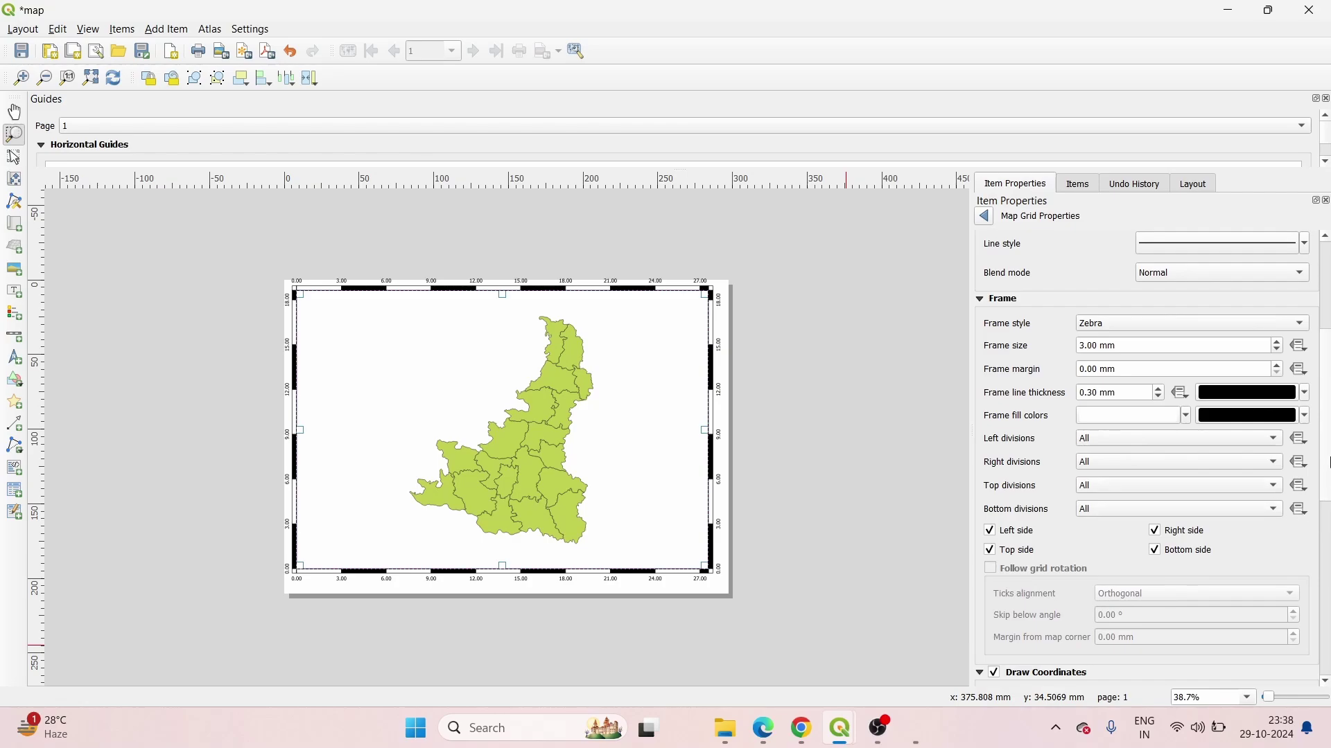
{"action": "scroll", "coordinate": [1328, 409], "scroll_direction": "up", "scroll_amount": 5}
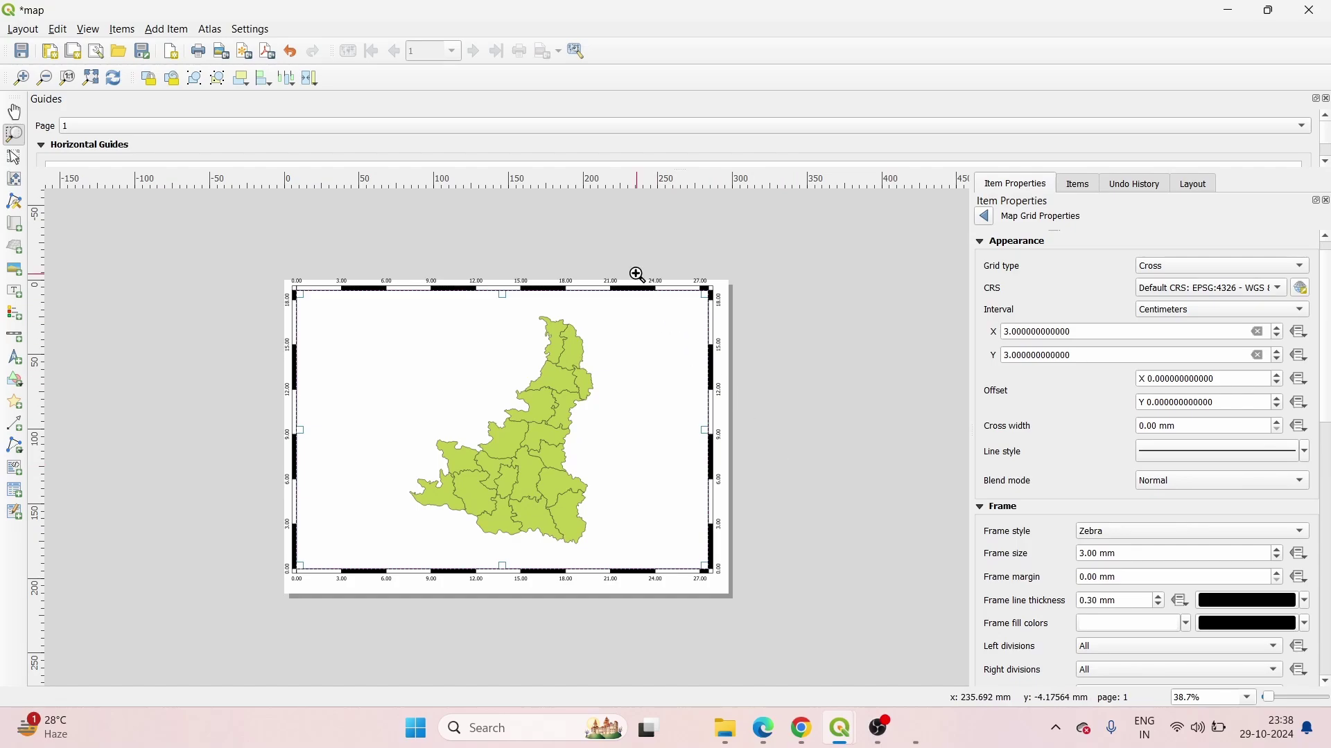
{"action": "scroll", "coordinate": [636, 277], "scroll_direction": "up", "scroll_amount": 2}
{"action": "scroll", "coordinate": [703, 319], "scroll_direction": "down", "scroll_amount": 4}
{"action": "scroll", "coordinate": [863, 452], "scroll_direction": "up", "scroll_amount": 4}
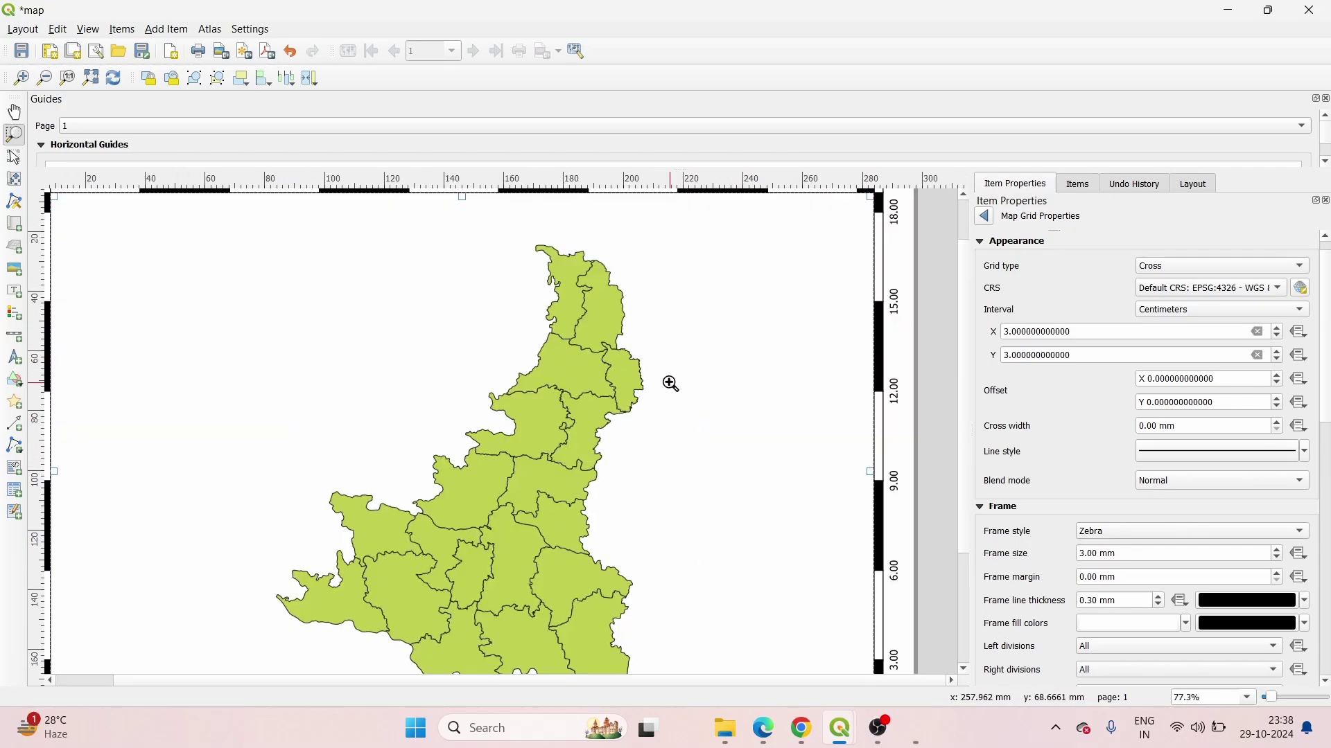
{"action": "scroll", "coordinate": [672, 380], "scroll_direction": "down", "scroll_amount": 2}
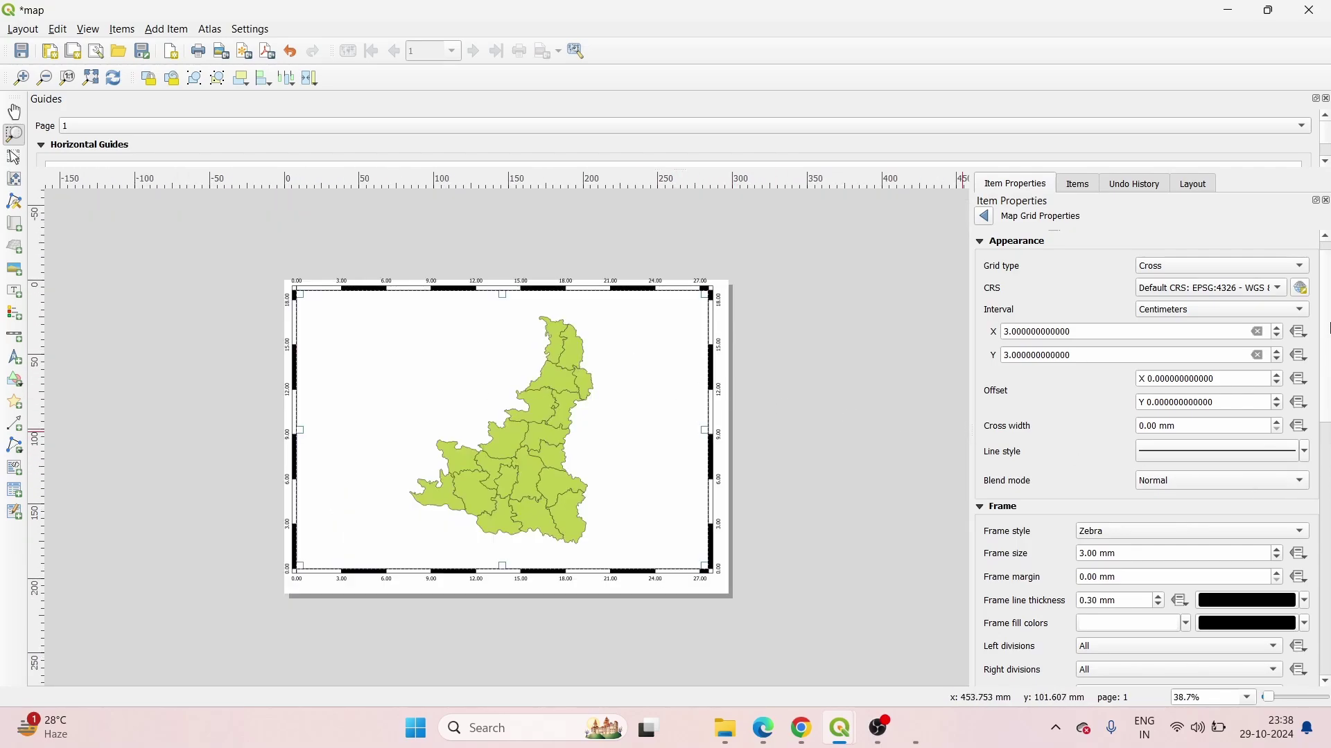
{"action": "scroll", "coordinate": [1328, 327], "scroll_direction": "up", "scroll_amount": 1}
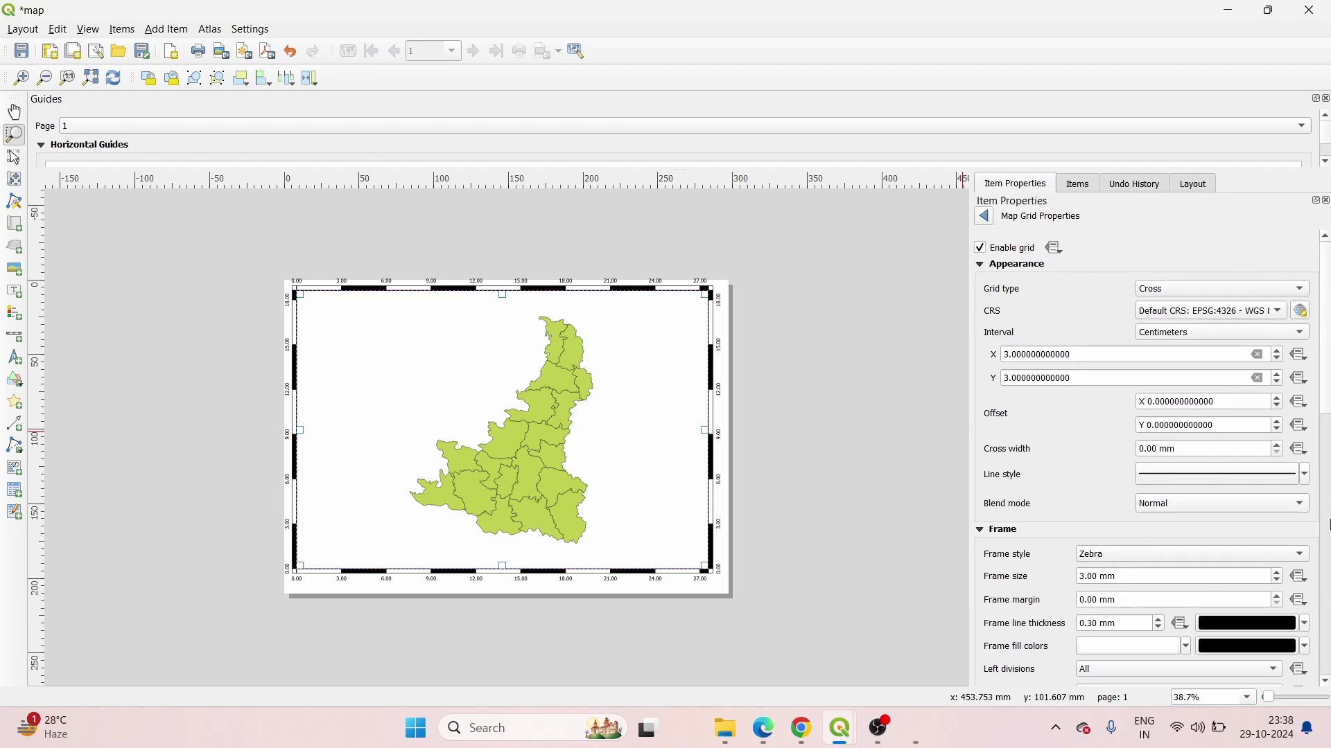
{"action": "mouse_move", "coordinate": [1326, 385]}
{"action": "left_mouse_down"}
{"action": "mouse_move", "coordinate": [1328, 551]}
{"action": "mouse_move", "coordinate": [1289, 539]}
{"action": "left_mouse_up"}
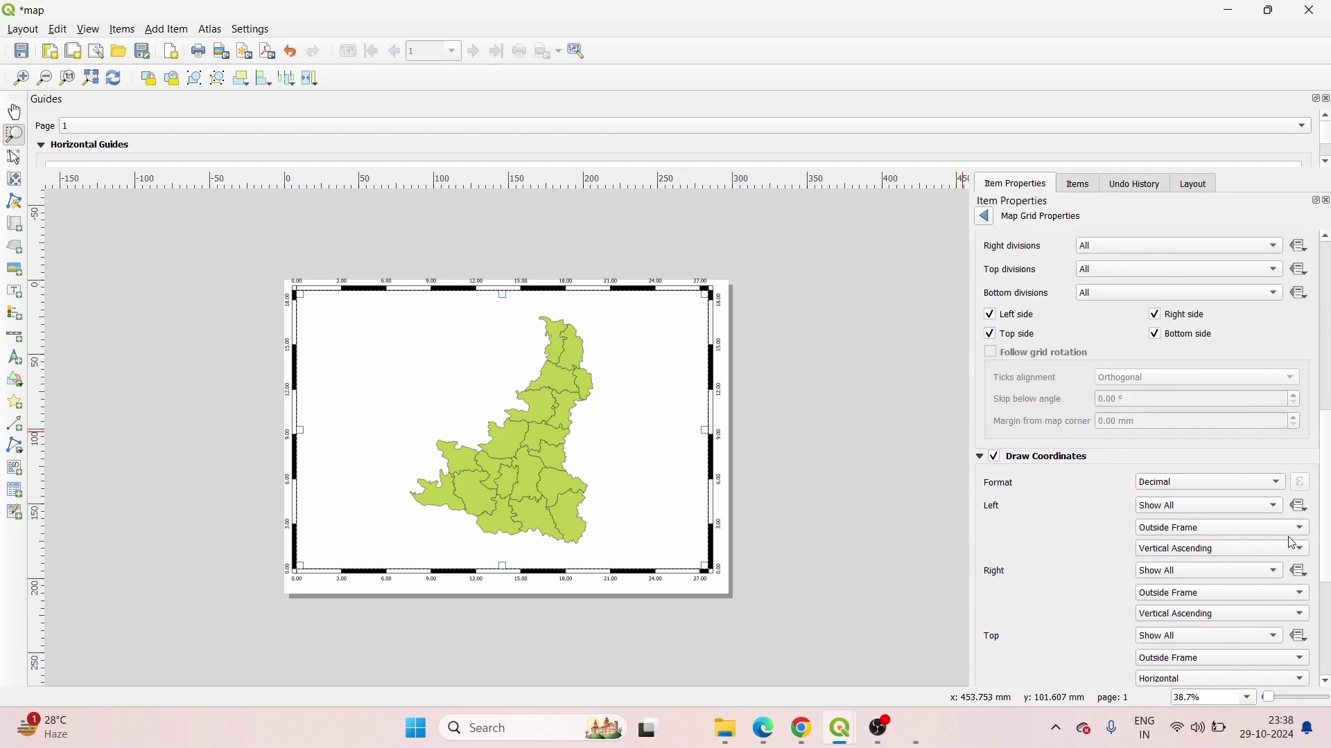
{"action": "left_click", "coordinate": [723, 318]}
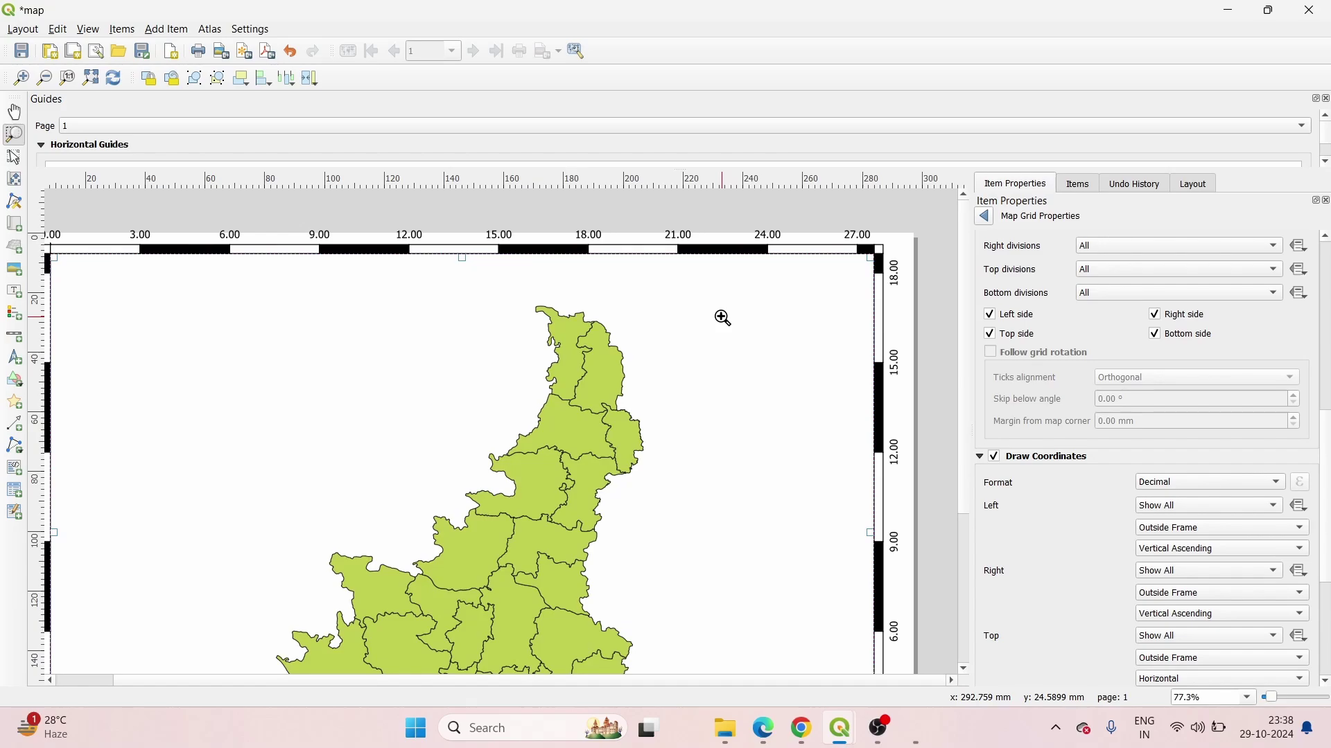
{"action": "scroll", "coordinate": [720, 317], "scroll_direction": "down", "scroll_amount": 1}
{"action": "scroll", "coordinate": [710, 329], "scroll_direction": "up", "scroll_amount": 1}
{"action": "scroll", "coordinate": [690, 357], "scroll_direction": "down", "scroll_amount": 1}
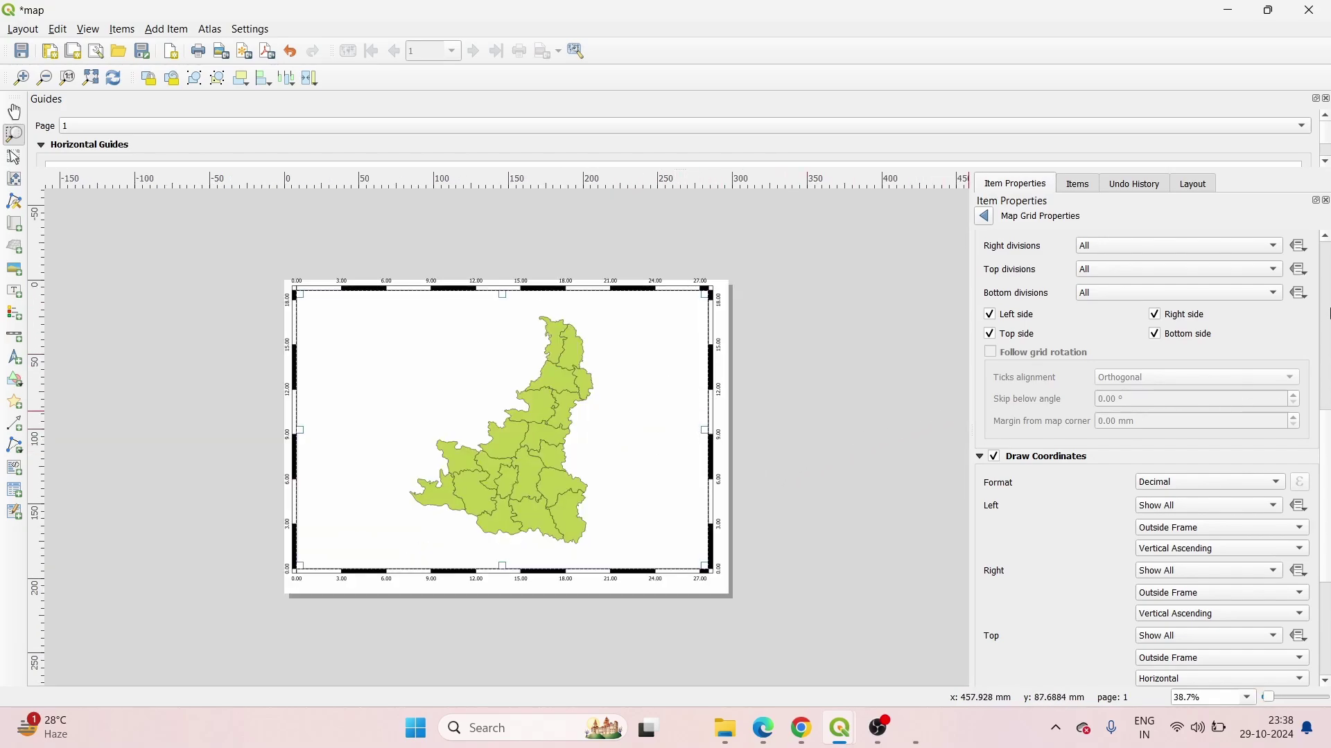
{"action": "scroll", "coordinate": [1325, 441], "scroll_direction": "up", "scroll_amount": 10}
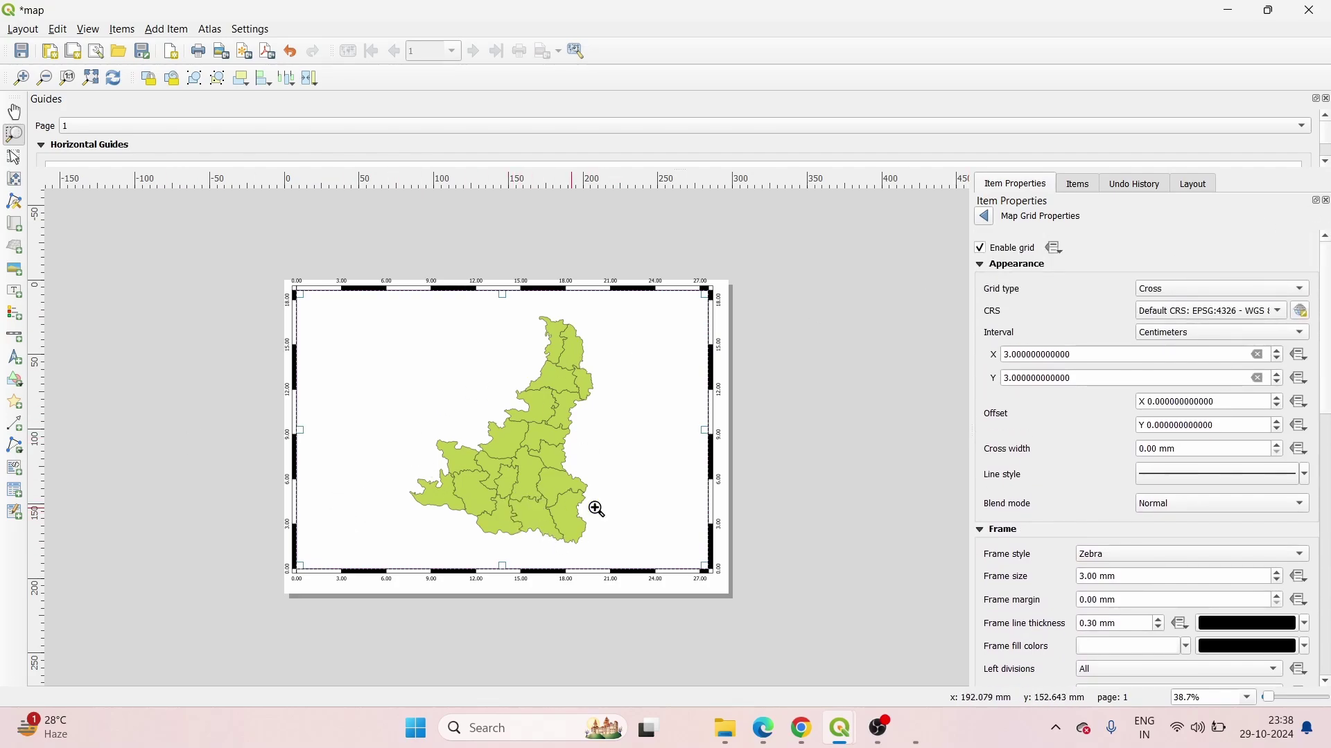
{"action": "scroll", "coordinate": [537, 462], "scroll_direction": "up", "scroll_amount": 1}
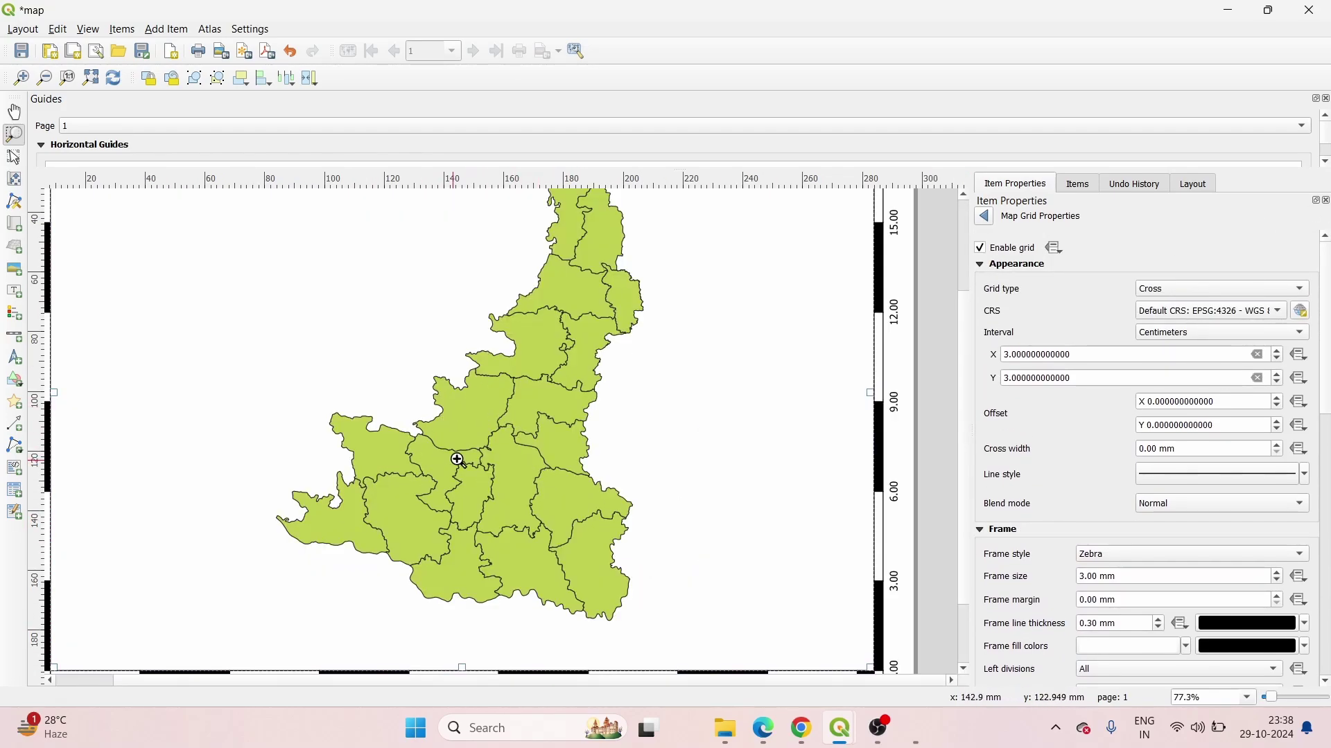
{"action": "scroll", "coordinate": [567, 477], "scroll_direction": "down", "scroll_amount": 1}
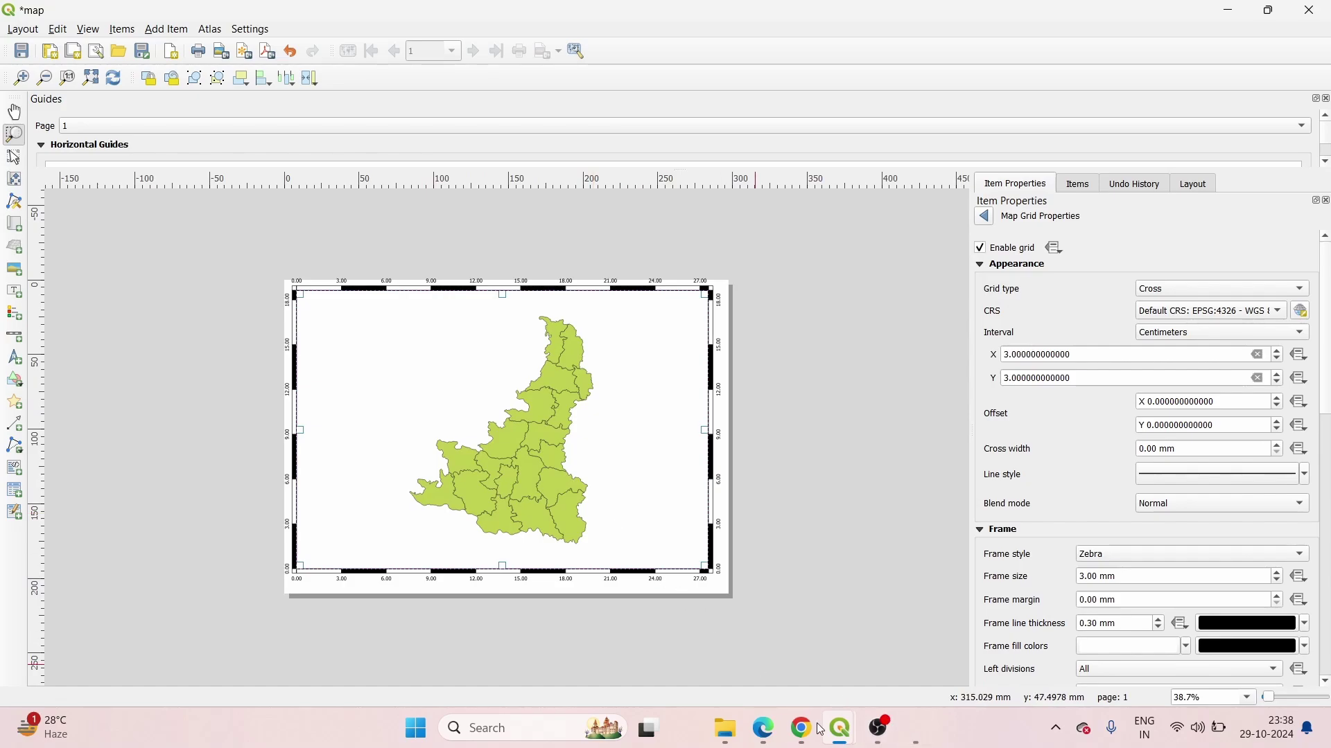
Switch to the main project window and open the symbology properties of the Birbhum_block layer.
{"action": "mouse_move", "coordinate": [838, 728]}
{"action": "mouse_move", "coordinate": [783, 666]}
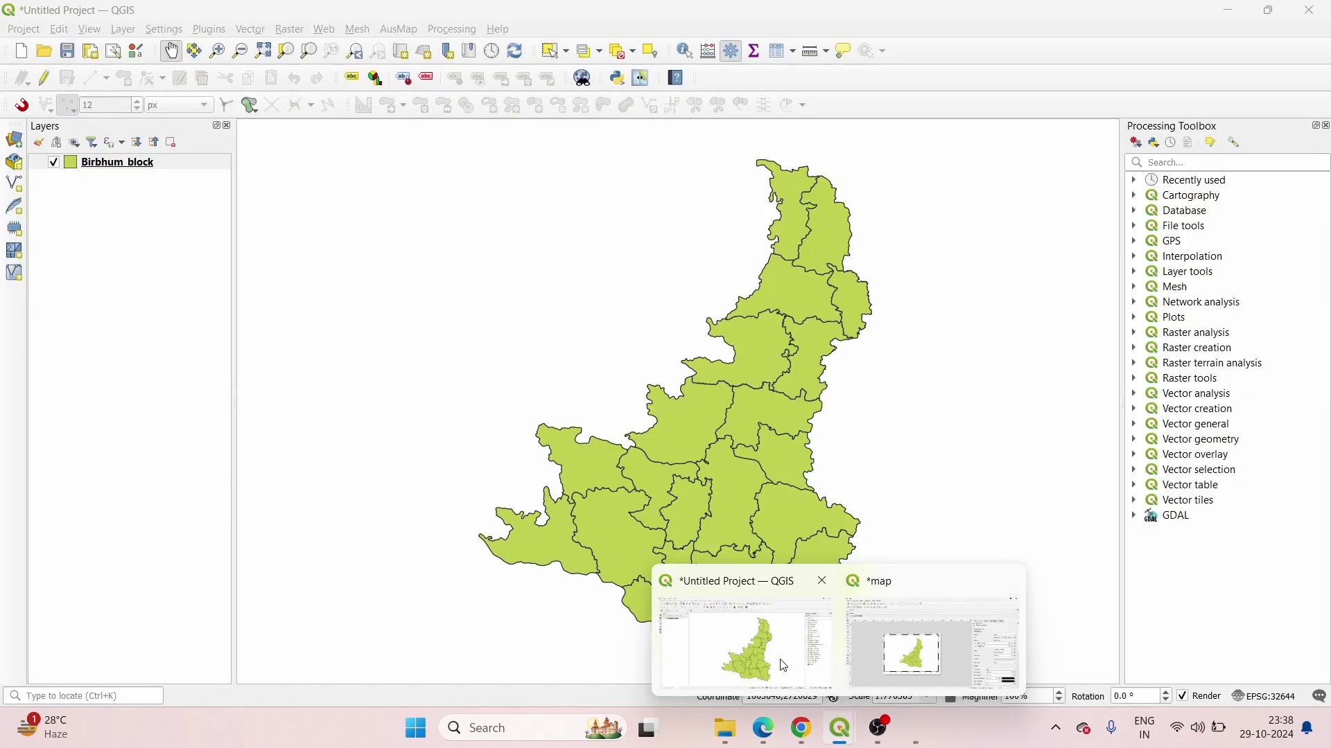
{"action": "left_click", "coordinate": [783, 665]}
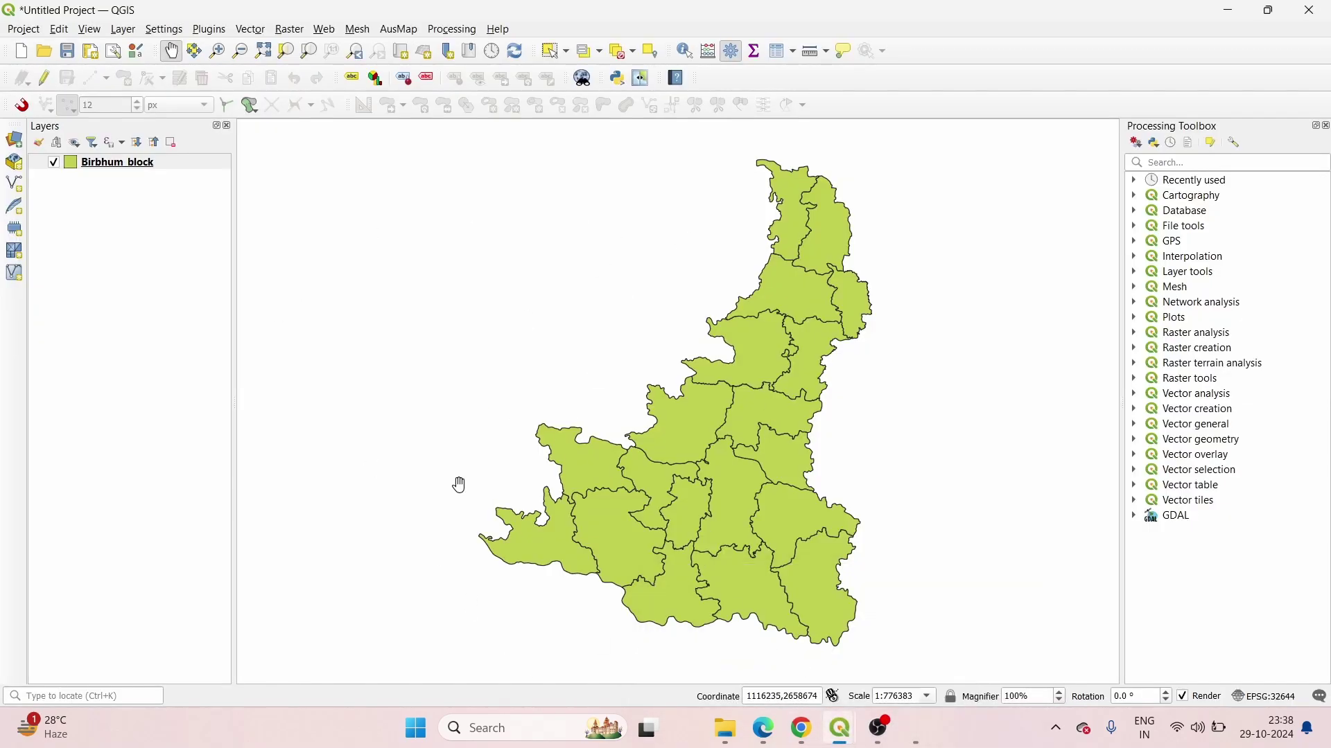
{"action": "left_click", "coordinate": [170, 168]}
{"action": "right_click", "coordinate": [169, 167]}
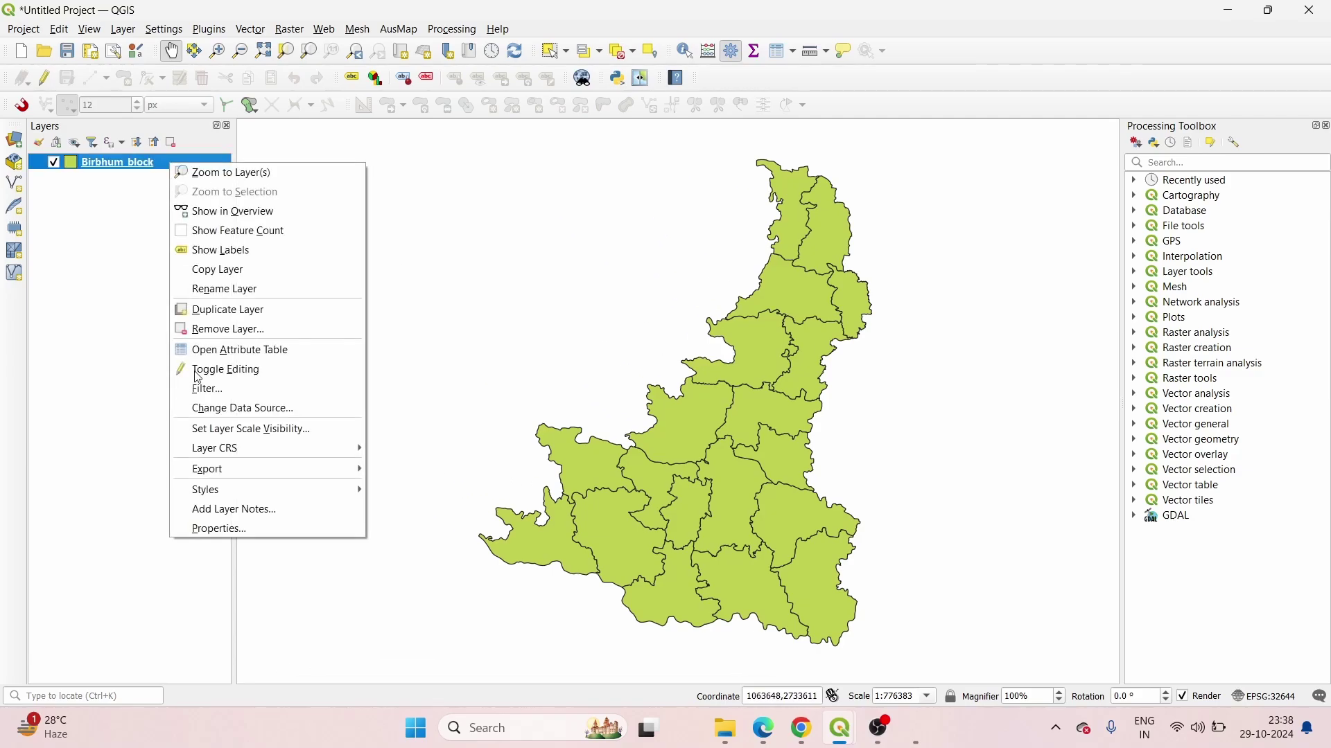
{"action": "left_click", "coordinate": [192, 530]}
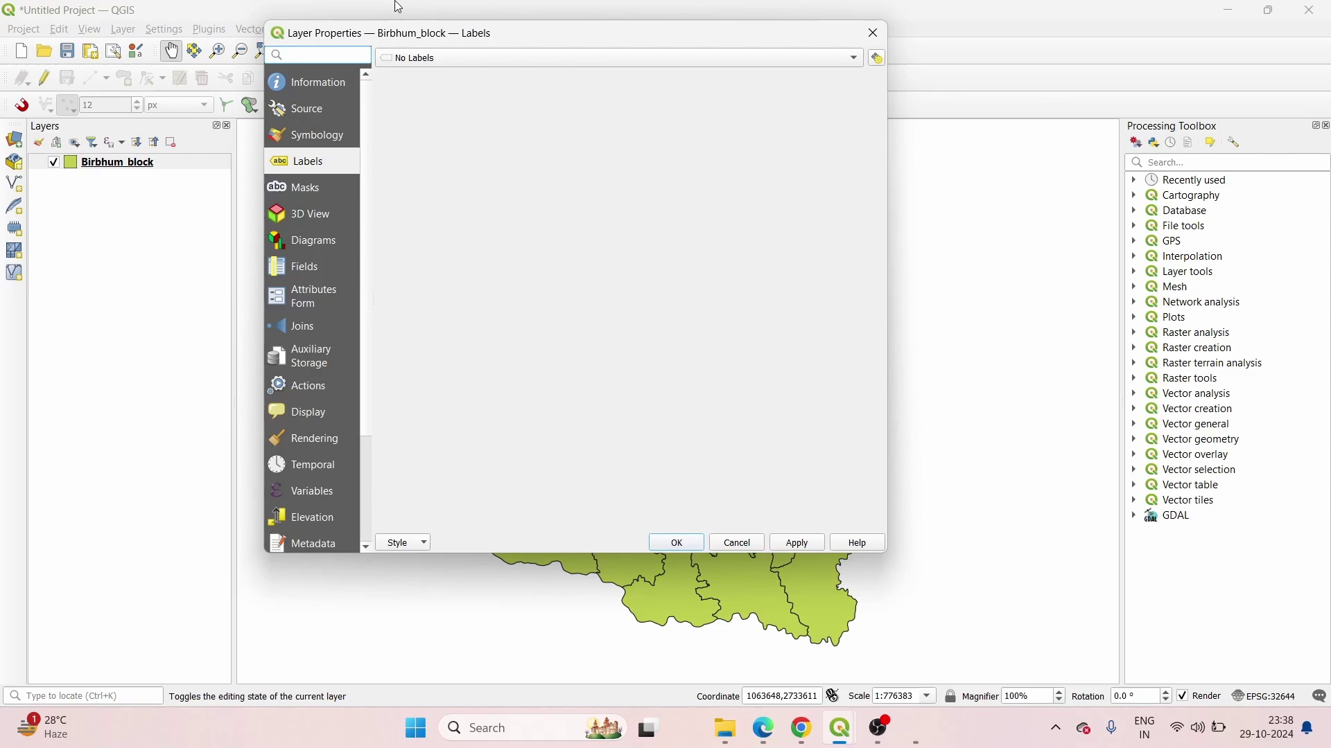
{"action": "left_click", "coordinate": [335, 145]}
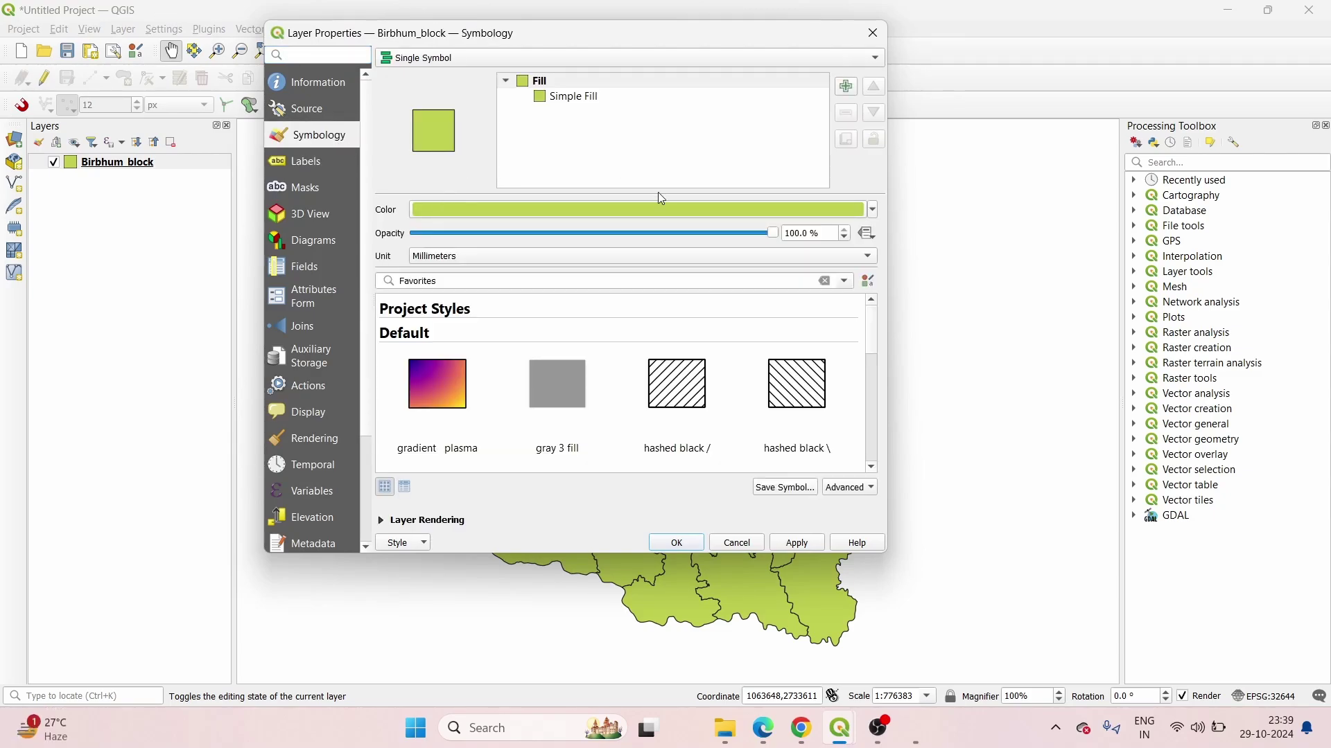
Change the Birbhum_block layer's symbology to Categorized, using the NAME field as the value.
{"action": "mouse_move", "coordinate": [838, 743]}
{"action": "left_click", "coordinate": [658, 58]}
{"action": "left_click", "coordinate": [643, 76]}
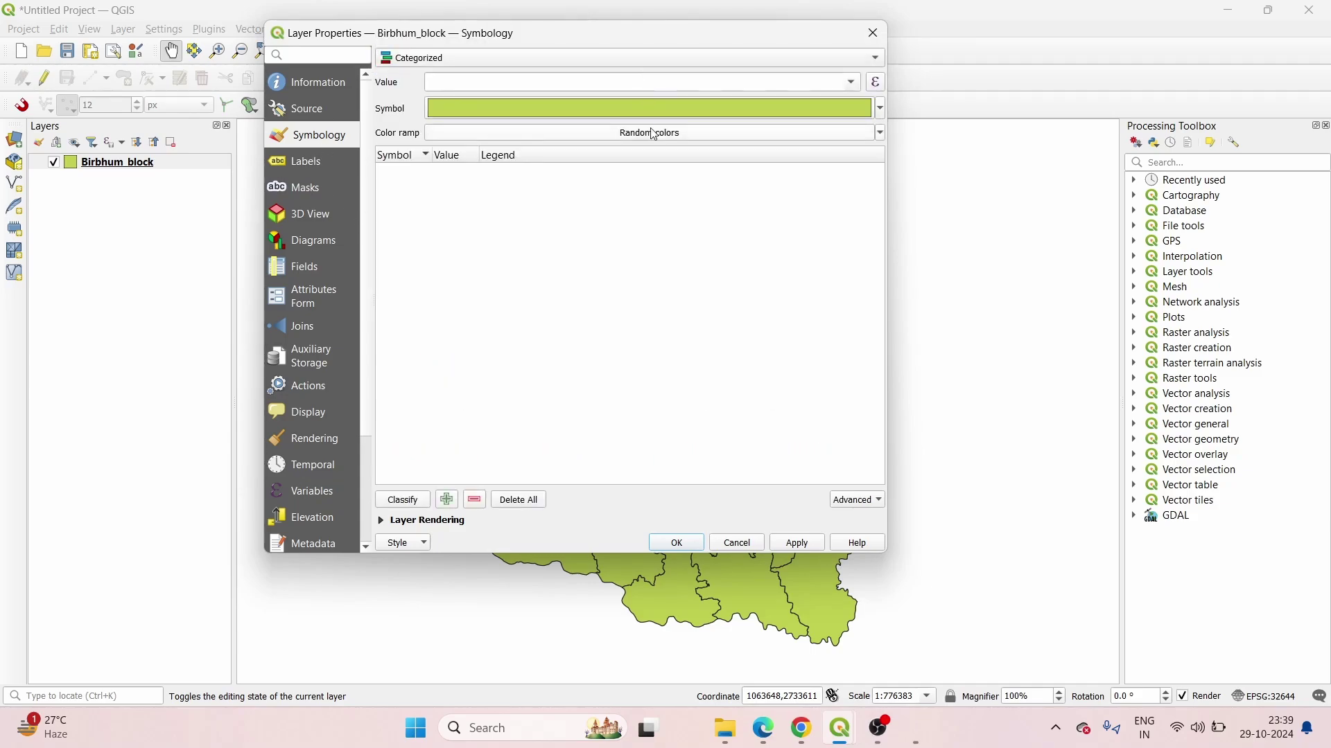
{"action": "left_click", "coordinate": [832, 83]}
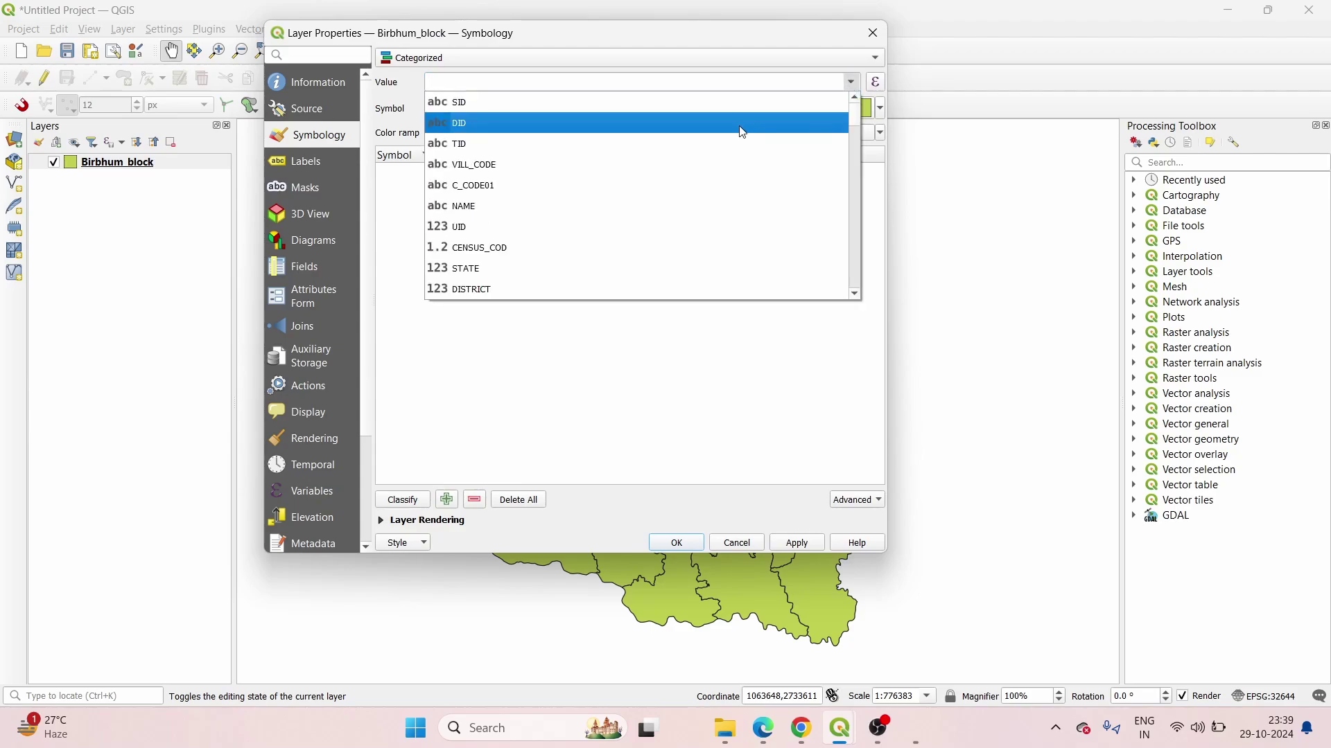
{"action": "left_click", "coordinate": [600, 205]}
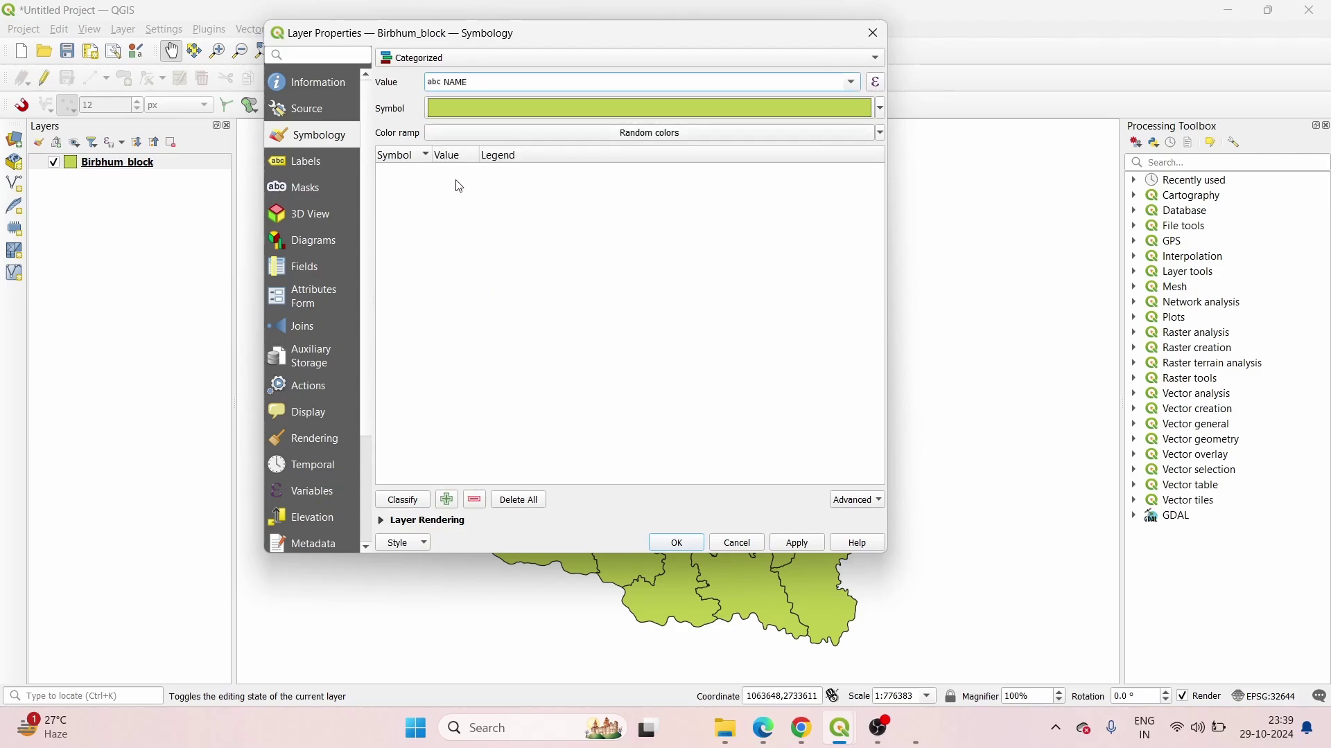
Apply the Turbo color ramp and classify the block names into categories.
{"action": "left_click", "coordinate": [881, 134]}
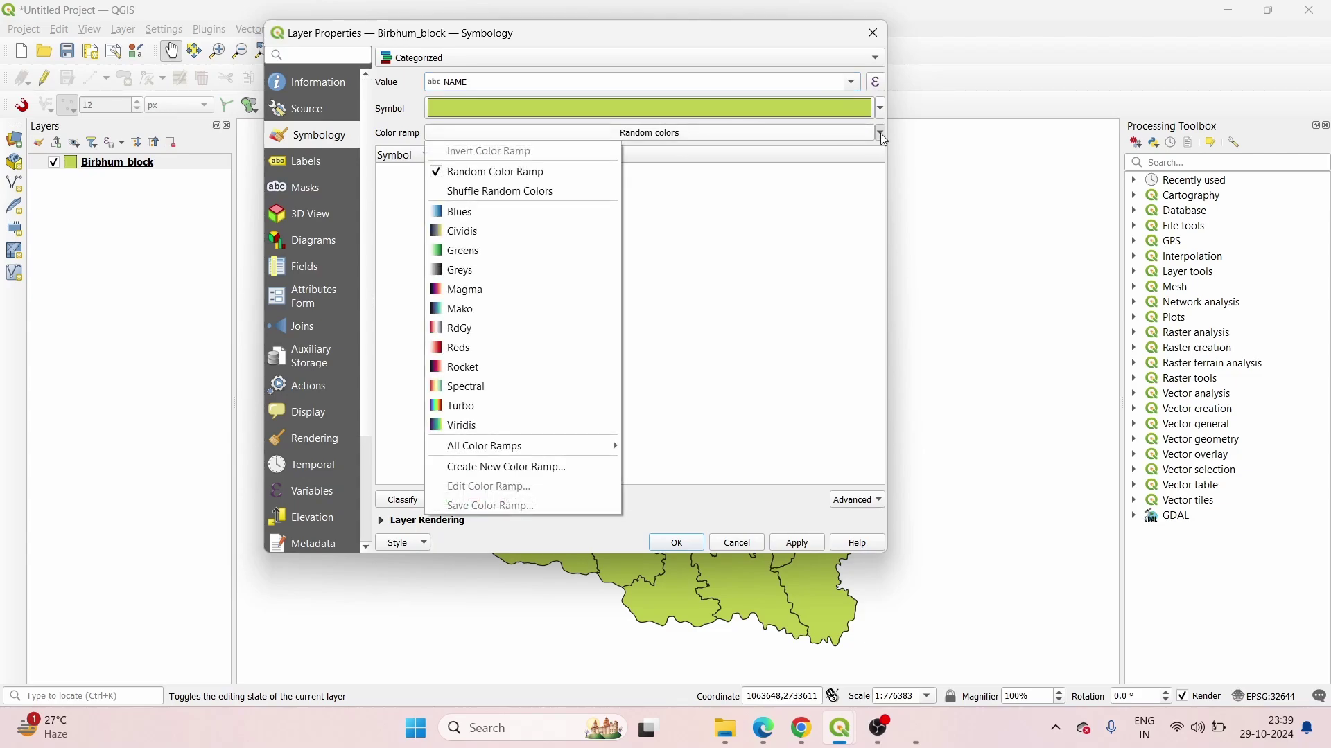
{"action": "left_click", "coordinate": [473, 399]}
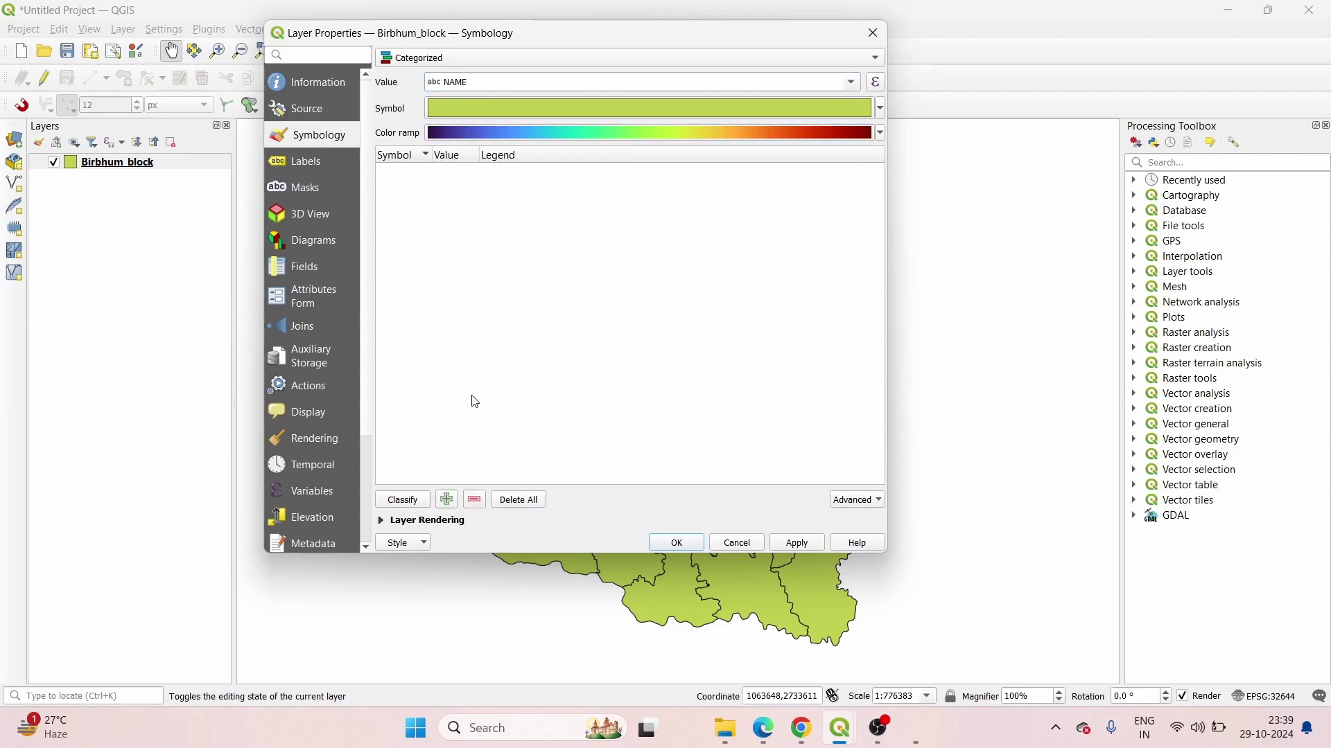
{"action": "left_click", "coordinate": [413, 503]}
Remove the "all other values" category and apply the categorized symbology to the layer.
{"action": "left_click", "coordinate": [472, 434]}
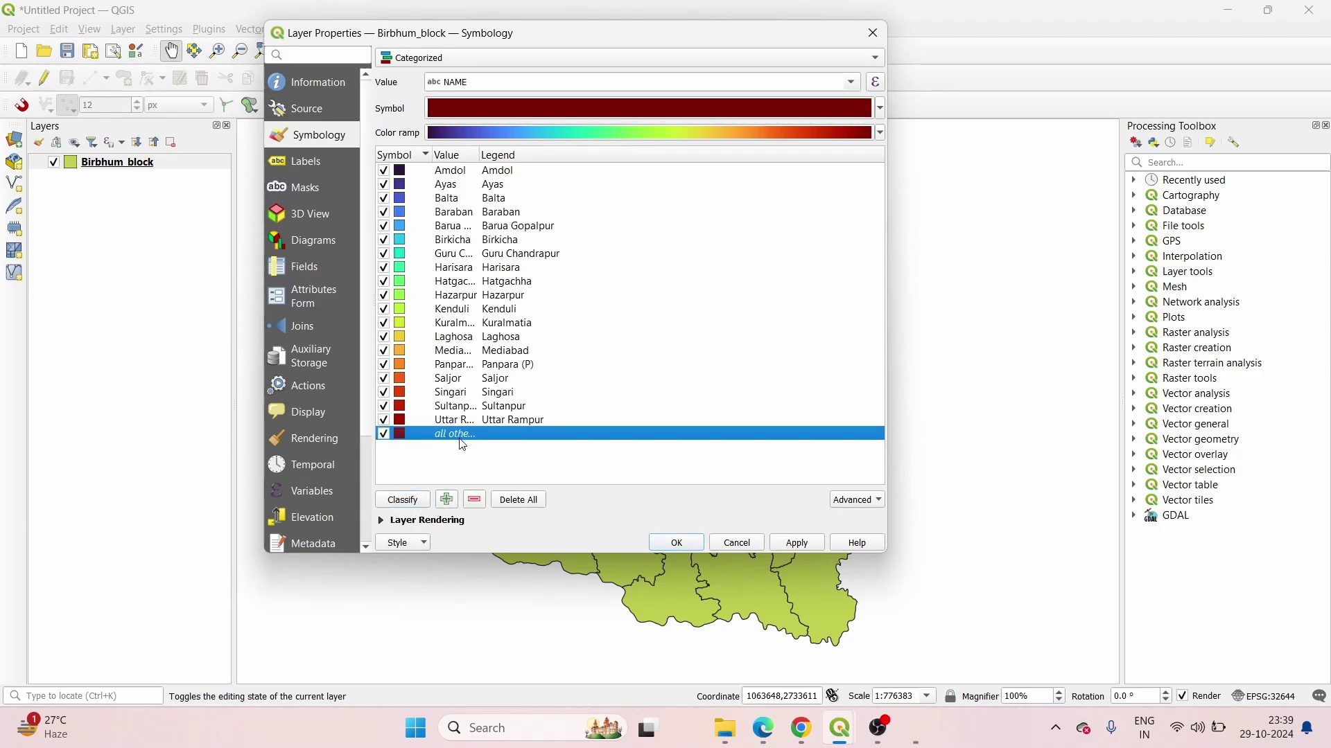
{"action": "left_click", "coordinate": [475, 502]}
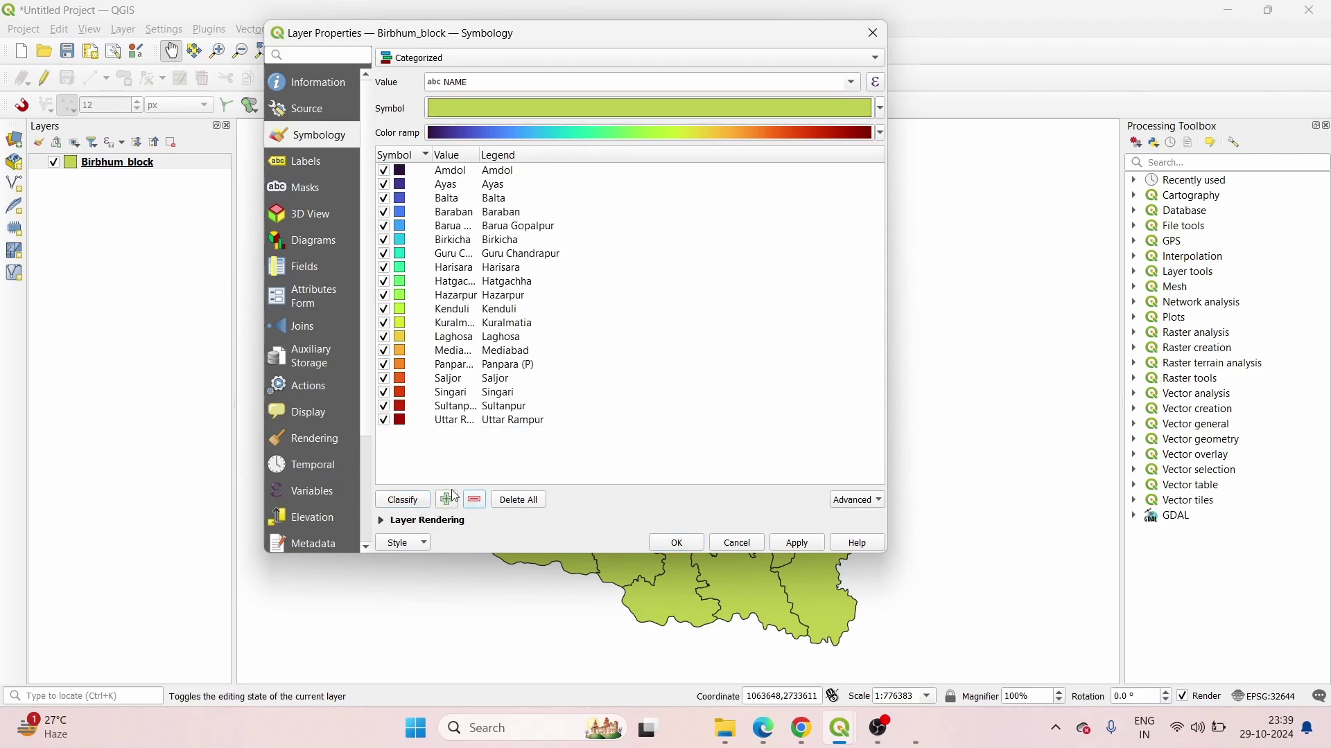
{"action": "left_click", "coordinate": [788, 544]}
{"action": "left_click", "coordinate": [678, 545]}
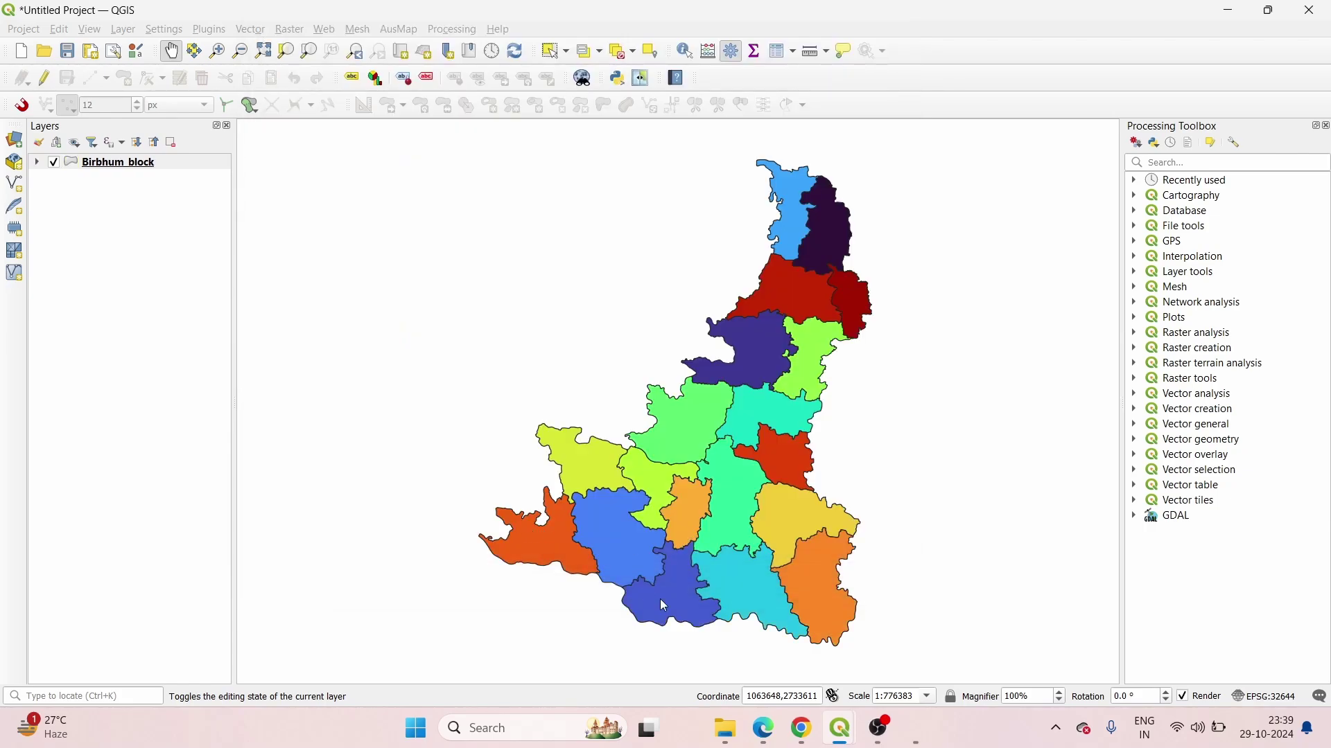
Switch to the map layout window and inspect the recolored blocks up close.
{"action": "mouse_move", "coordinate": [839, 728]}
{"action": "left_click", "coordinate": [896, 664]}
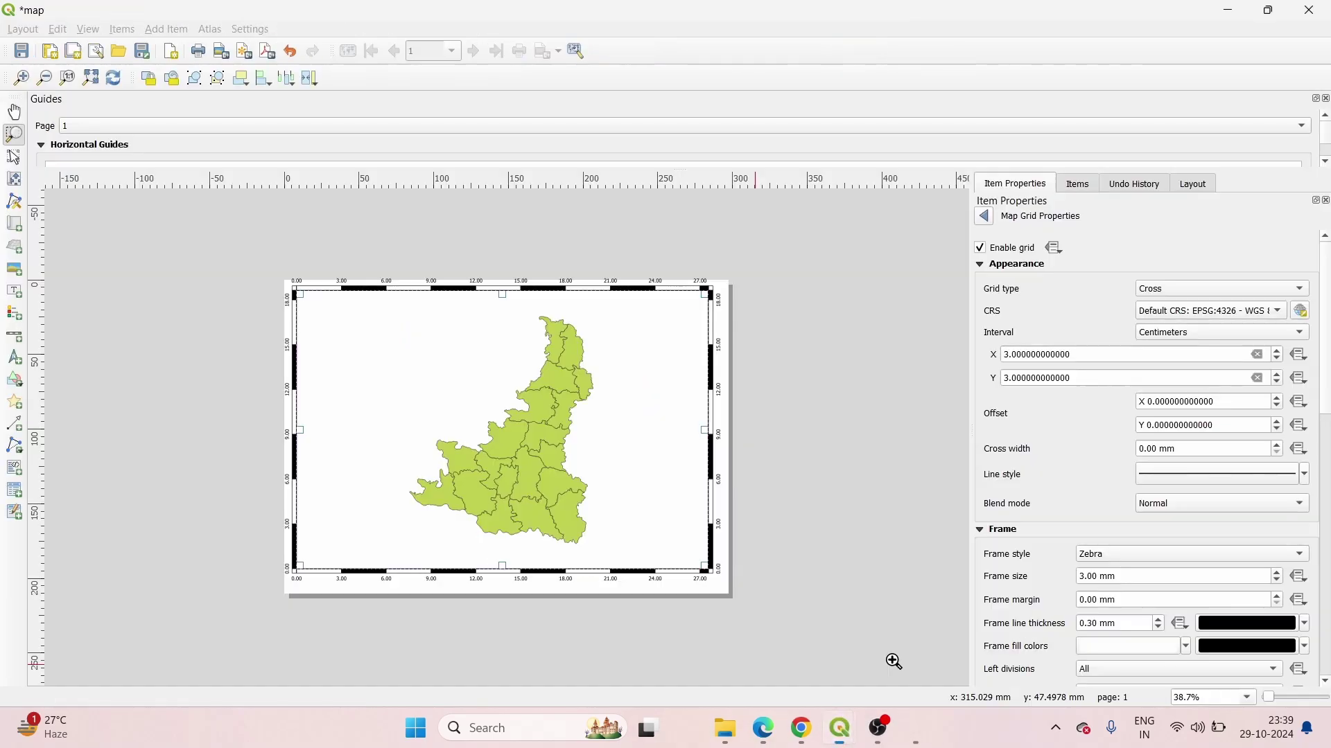
{"action": "left_click", "coordinate": [525, 457]}
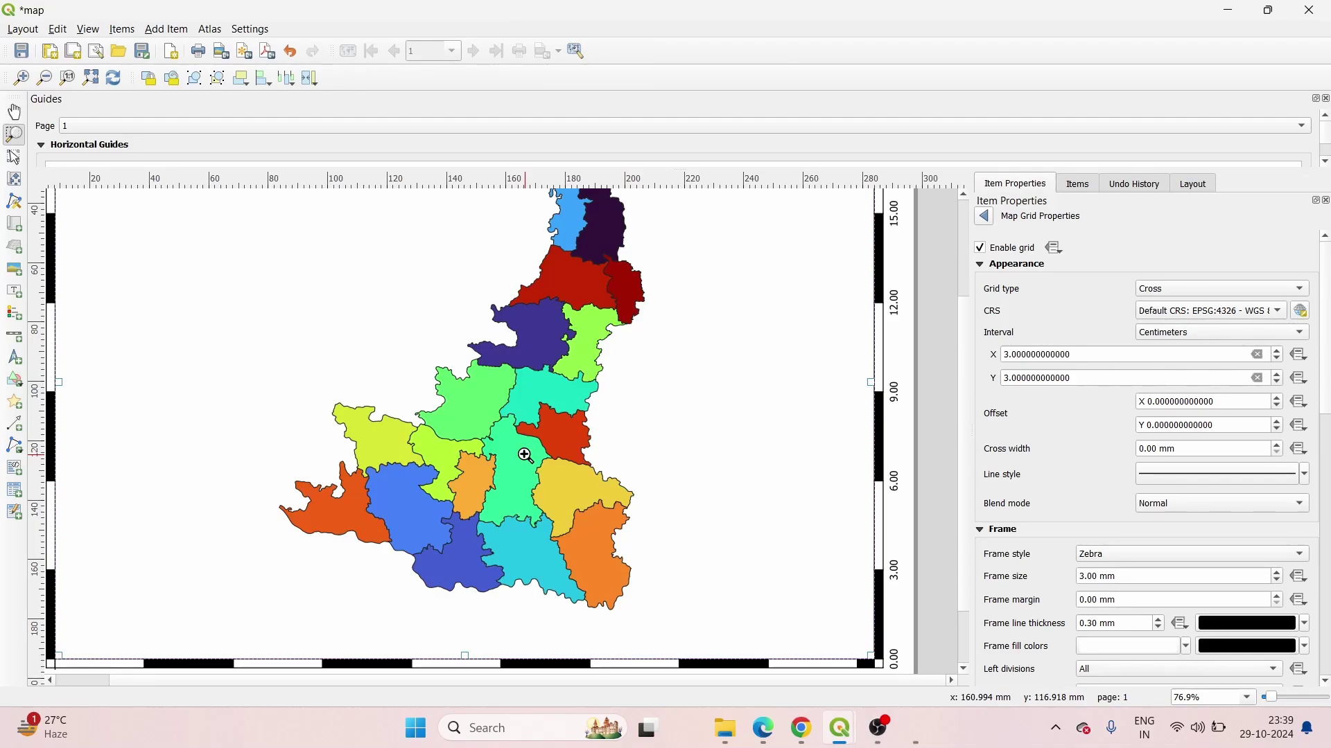
{"action": "right_click", "coordinate": [525, 456]}
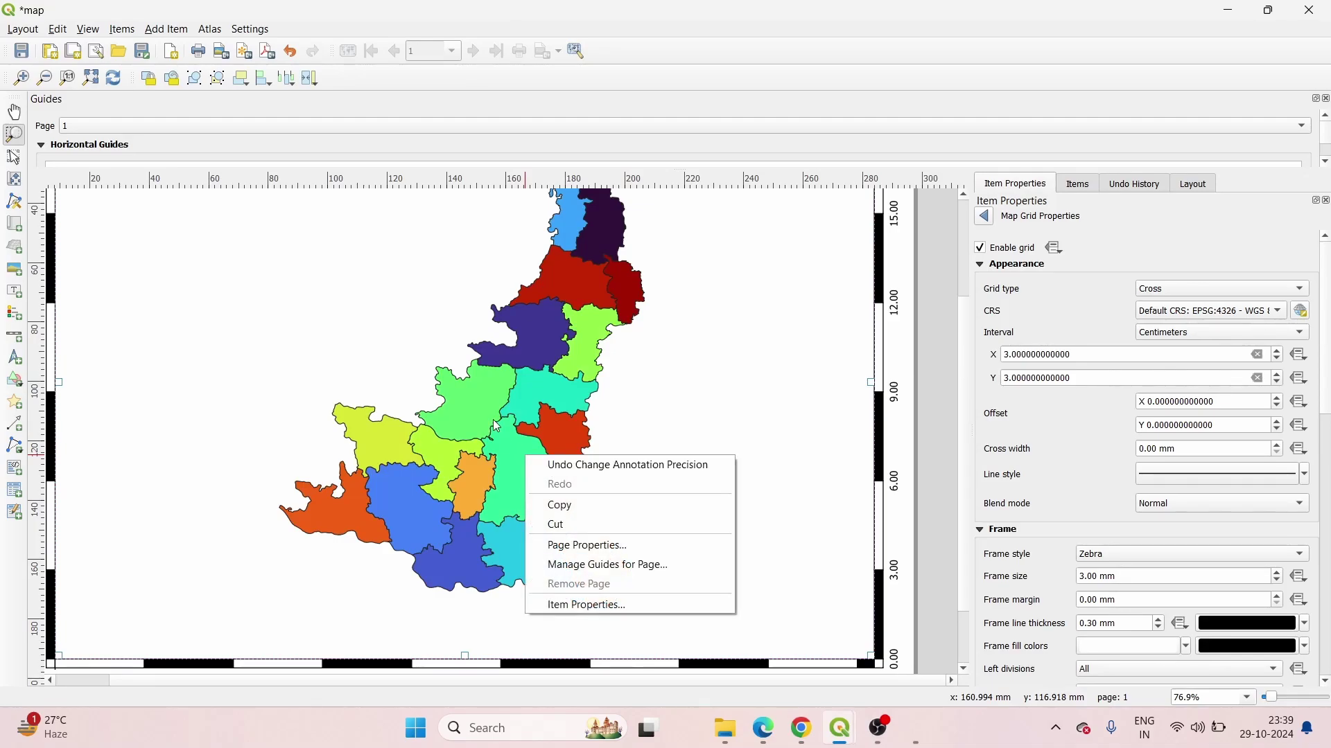
{"action": "scroll", "coordinate": [614, 383], "scroll_direction": "up", "scroll_amount": 5}
{"action": "scroll", "coordinate": [614, 382], "scroll_direction": "down", "scroll_amount": 10}
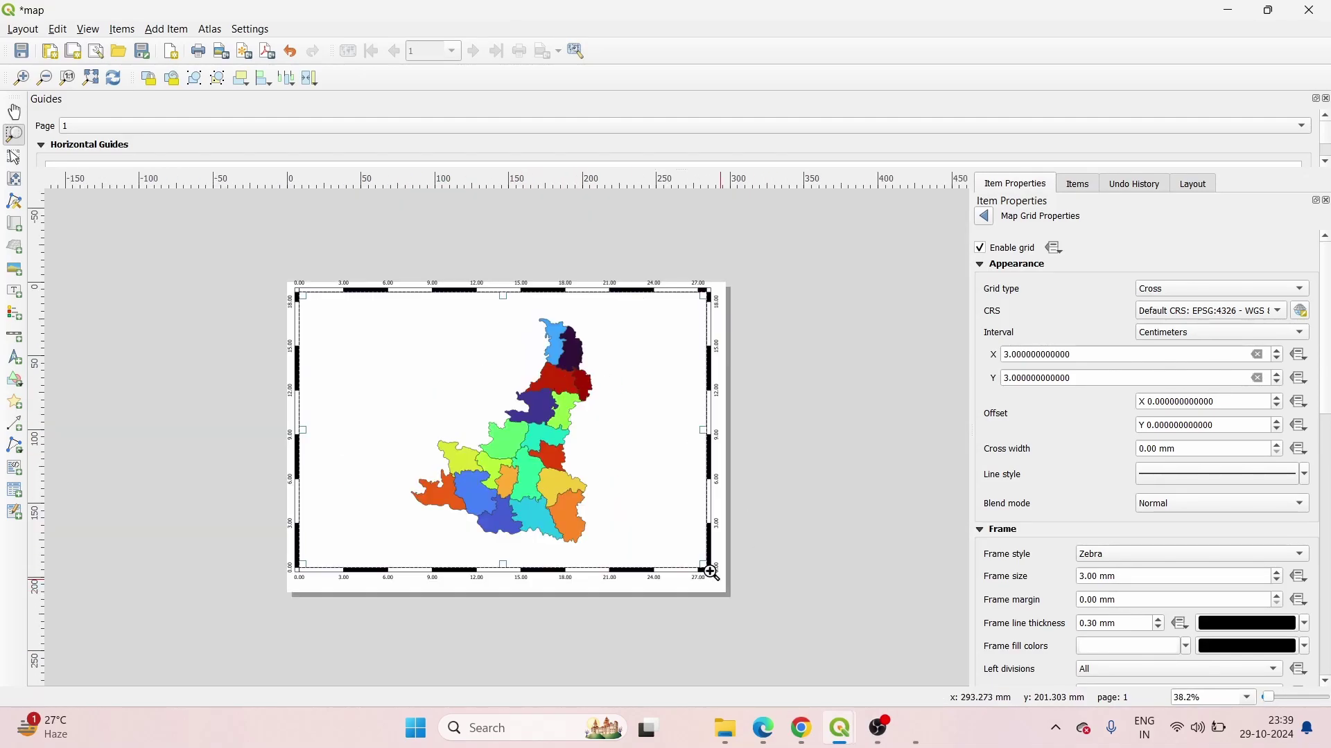
Add a legend to the layout, place it in the lower-left part of the map frame and widen its box slightly.
{"action": "left_click", "coordinate": [178, 31]}
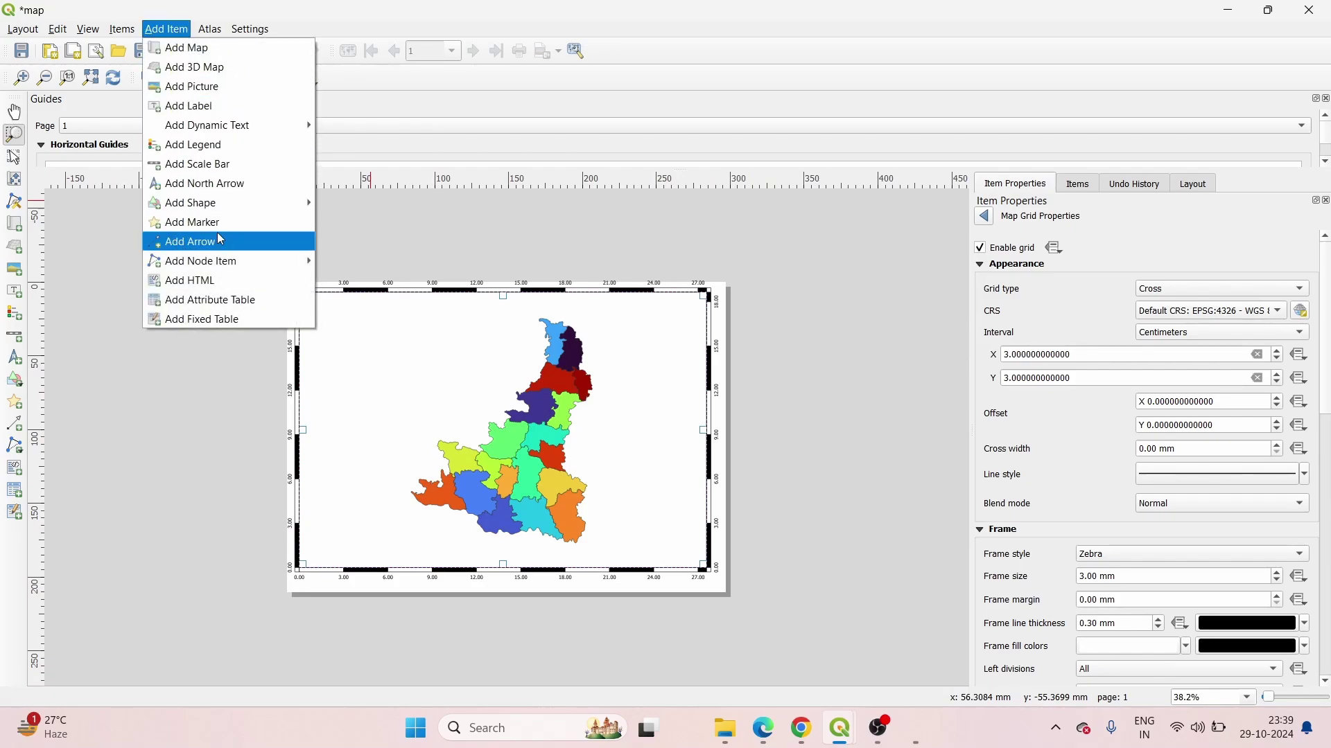
{"action": "left_click", "coordinate": [221, 146]}
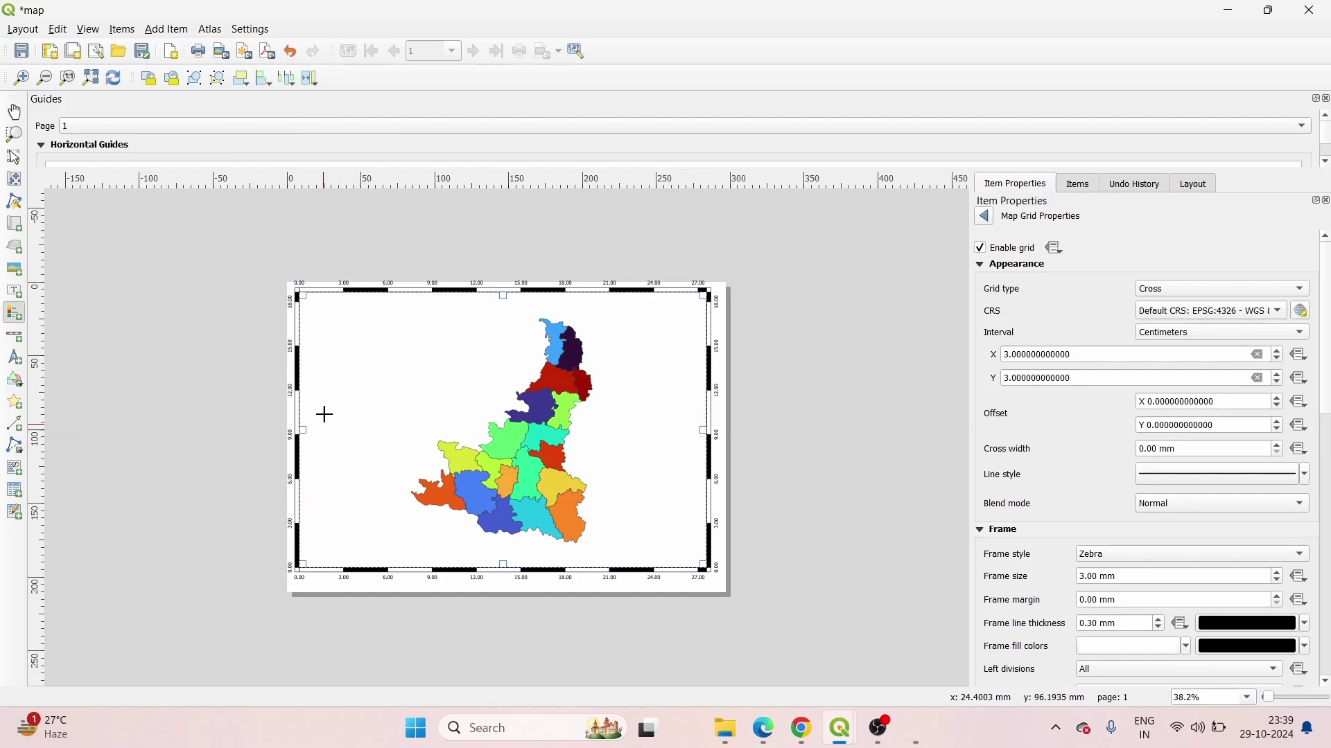
{"action": "left_click_drag", "start_coordinate": [326, 411], "coordinate": [406, 533]}
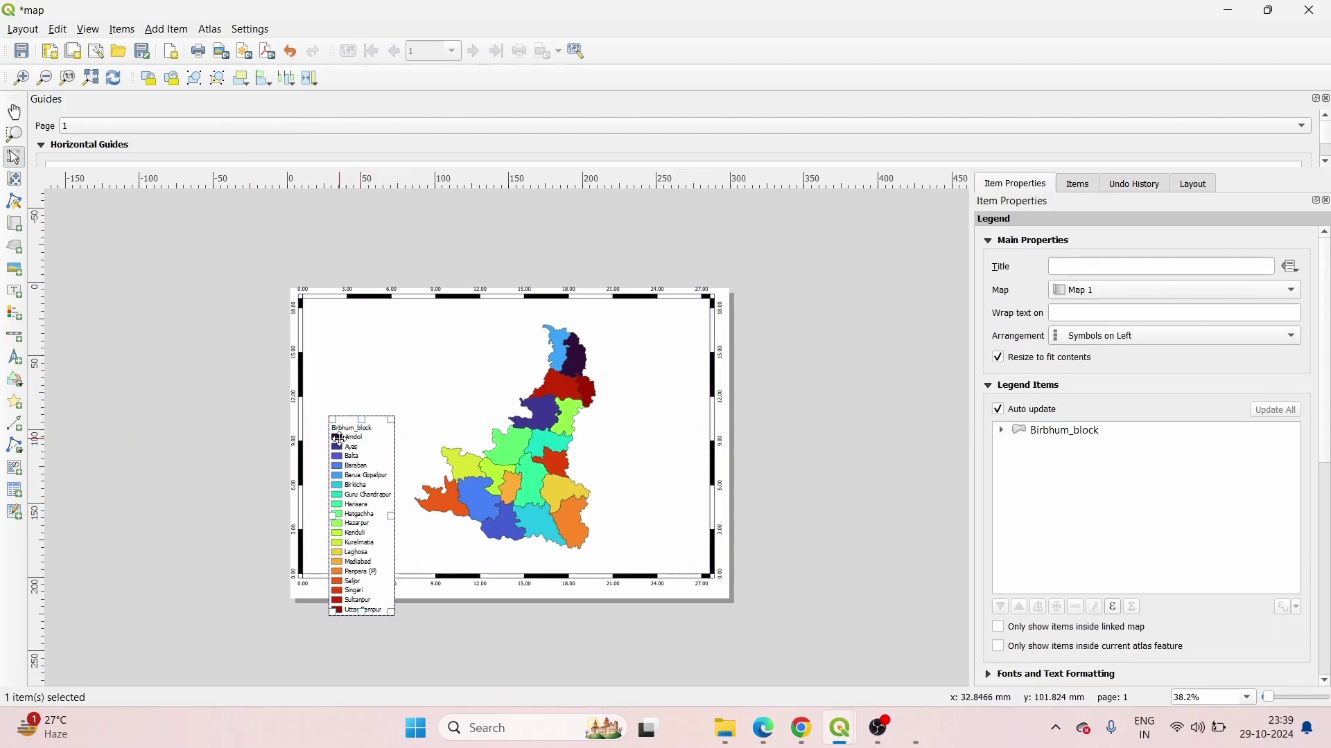
{"action": "mouse_move", "coordinate": [331, 419]}
{"action": "left_mouse_down"}
{"action": "mouse_move", "coordinate": [351, 454]}
{"action": "mouse_move", "coordinate": [305, 478]}
{"action": "mouse_move", "coordinate": [336, 486]}
{"action": "mouse_move", "coordinate": [349, 508]}
{"action": "mouse_move", "coordinate": [361, 426]}
{"action": "mouse_move", "coordinate": [345, 413]}
{"action": "left_mouse_up"}
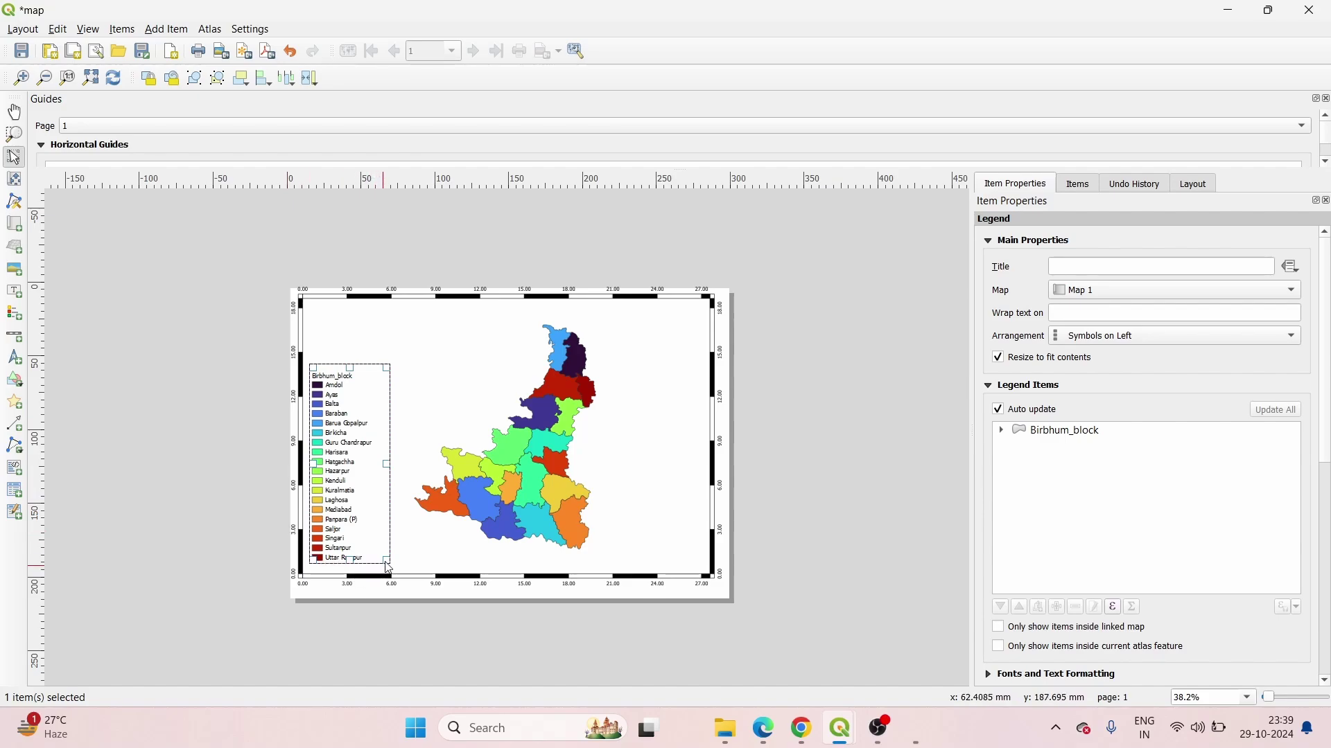
{"action": "mouse_move", "coordinate": [388, 465]}
{"action": "left_mouse_down"}
{"action": "mouse_move", "coordinate": [406, 465]}
{"action": "mouse_move", "coordinate": [395, 466]}
{"action": "left_mouse_up"}
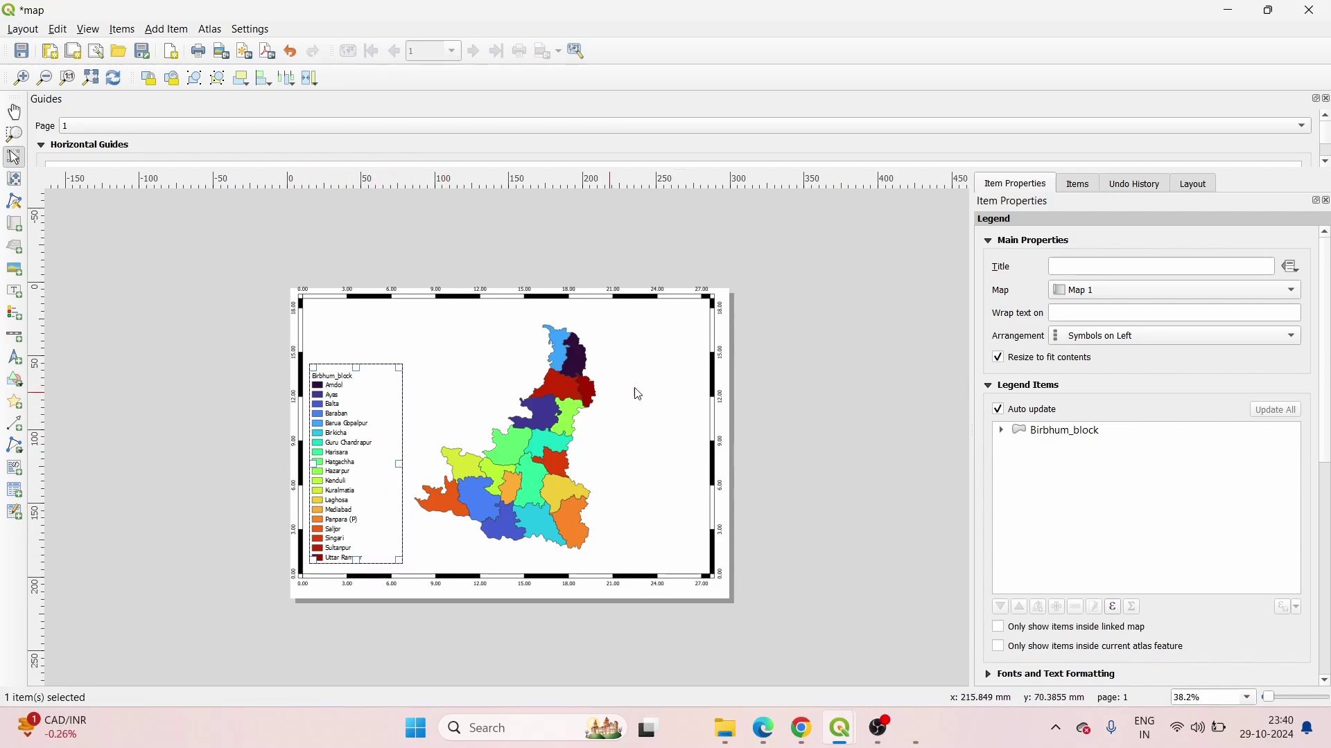
Lock the legend item in the layout and return to its item properties.
{"action": "left_click", "coordinate": [1074, 190]}
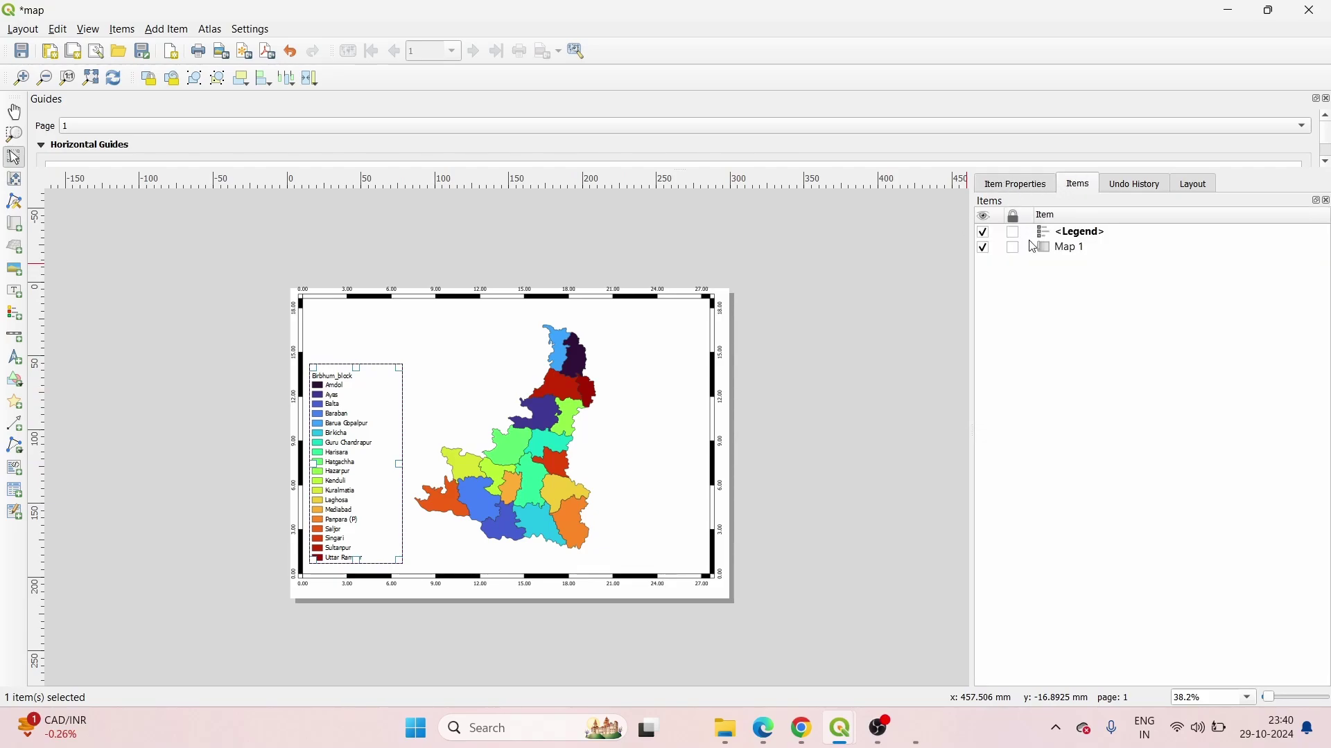
{"action": "left_click", "coordinate": [1019, 236]}
{"action": "left_click", "coordinate": [1027, 183]}
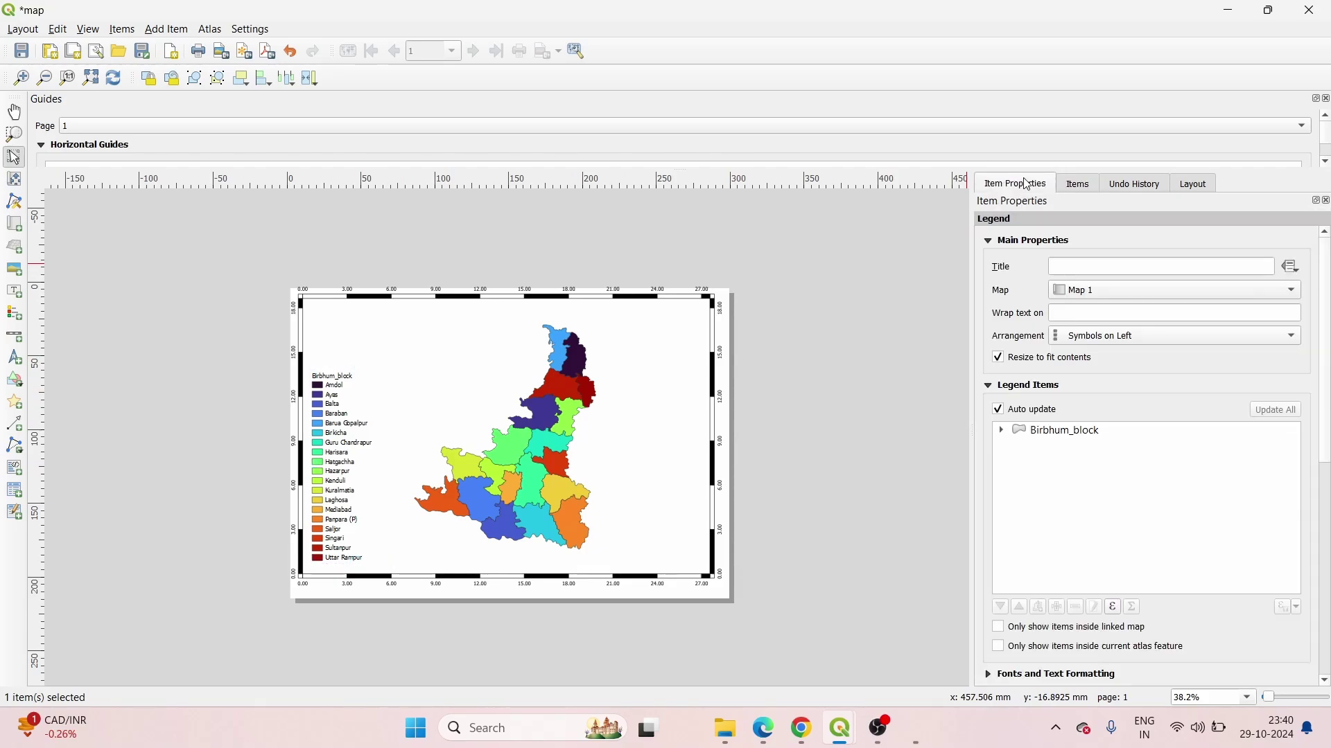
Set the legend's title to "Legend".
{"action": "scroll", "coordinate": [1142, 385], "scroll_direction": "down", "scroll_amount": 2}
{"action": "scroll", "coordinate": [1150, 315], "scroll_direction": "up", "scroll_amount": 2}
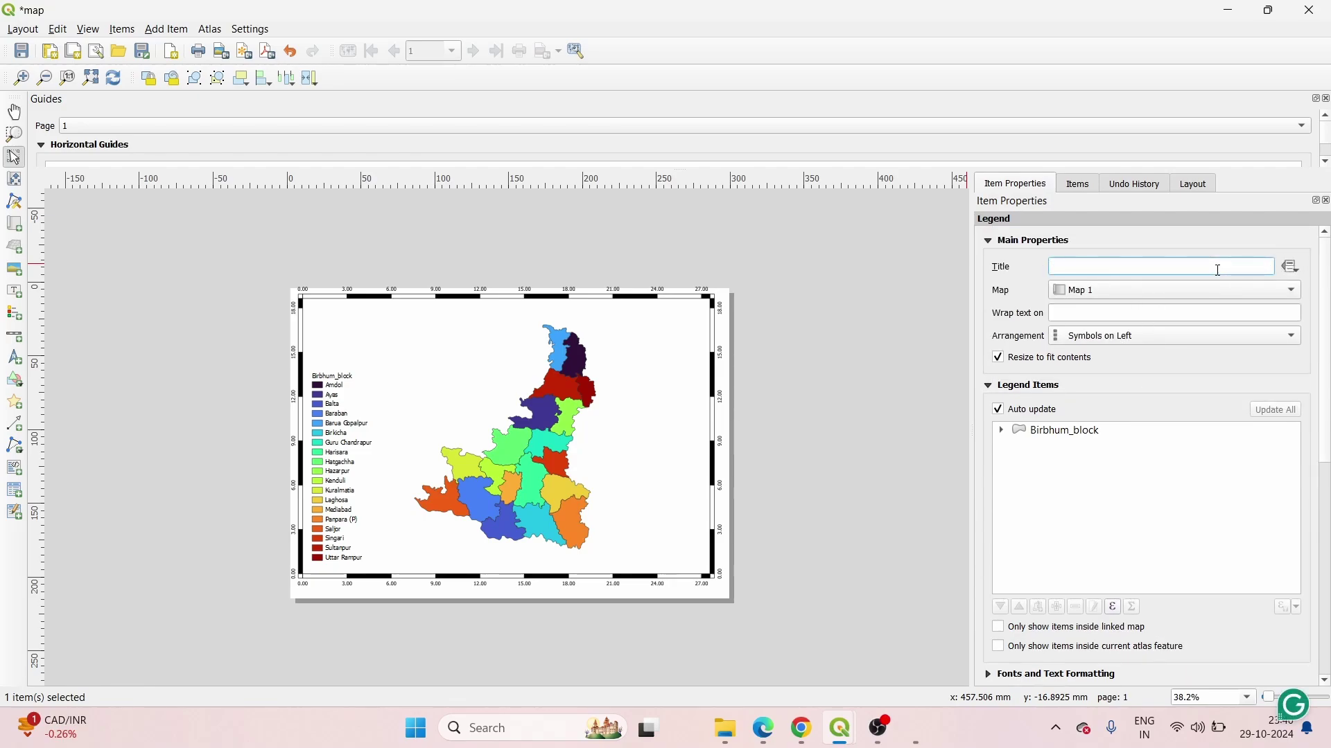
{"action": "type", "text": "Legend"}
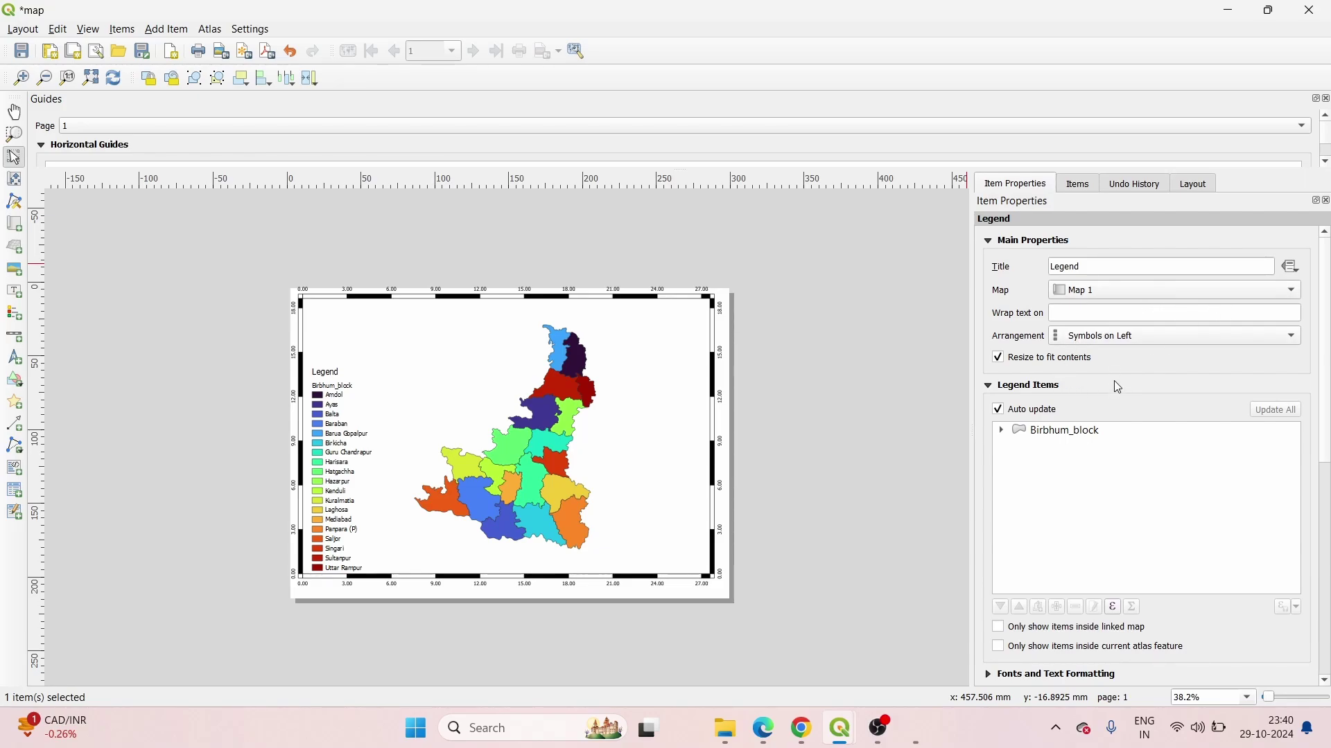
Set the legend title's font size to 11 in the fonts and text formatting settings.
{"action": "scroll", "coordinate": [1115, 480], "scroll_direction": "down", "scroll_amount": 3}
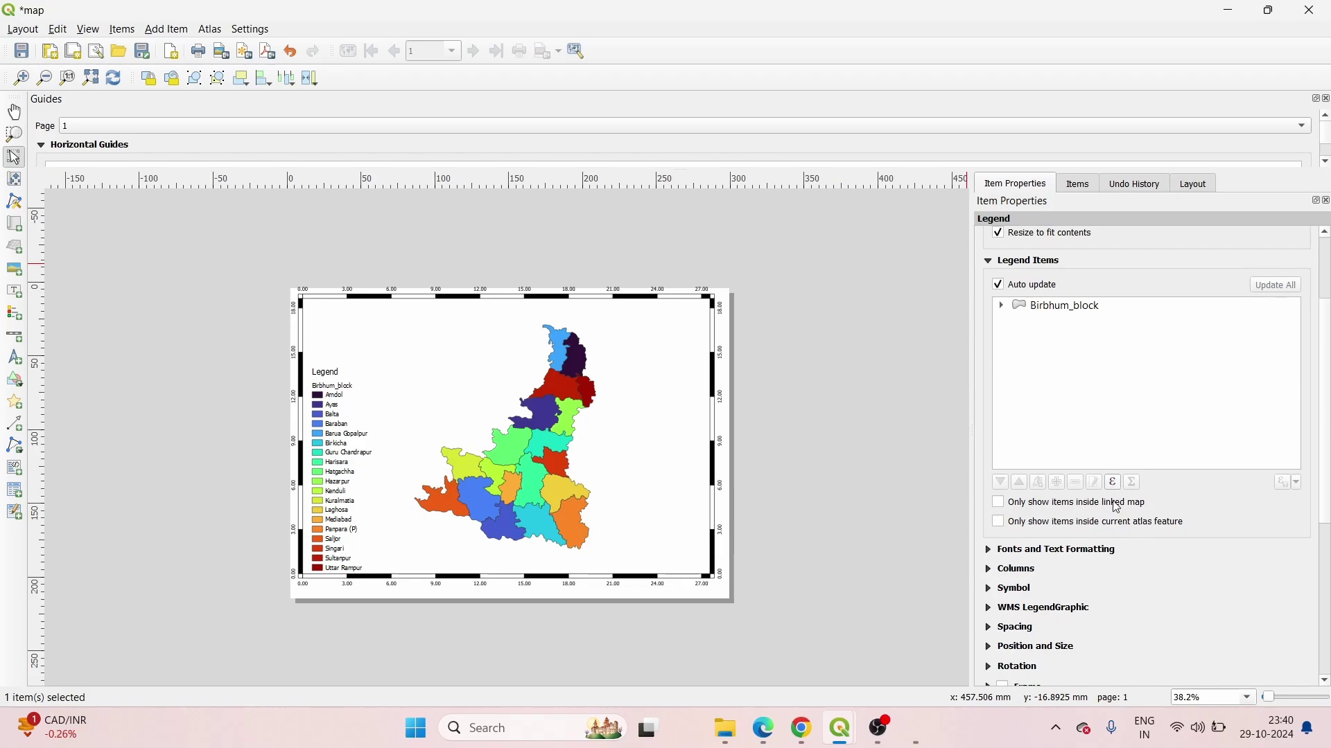
{"action": "scroll", "coordinate": [1056, 531], "scroll_direction": "down", "scroll_amount": 1}
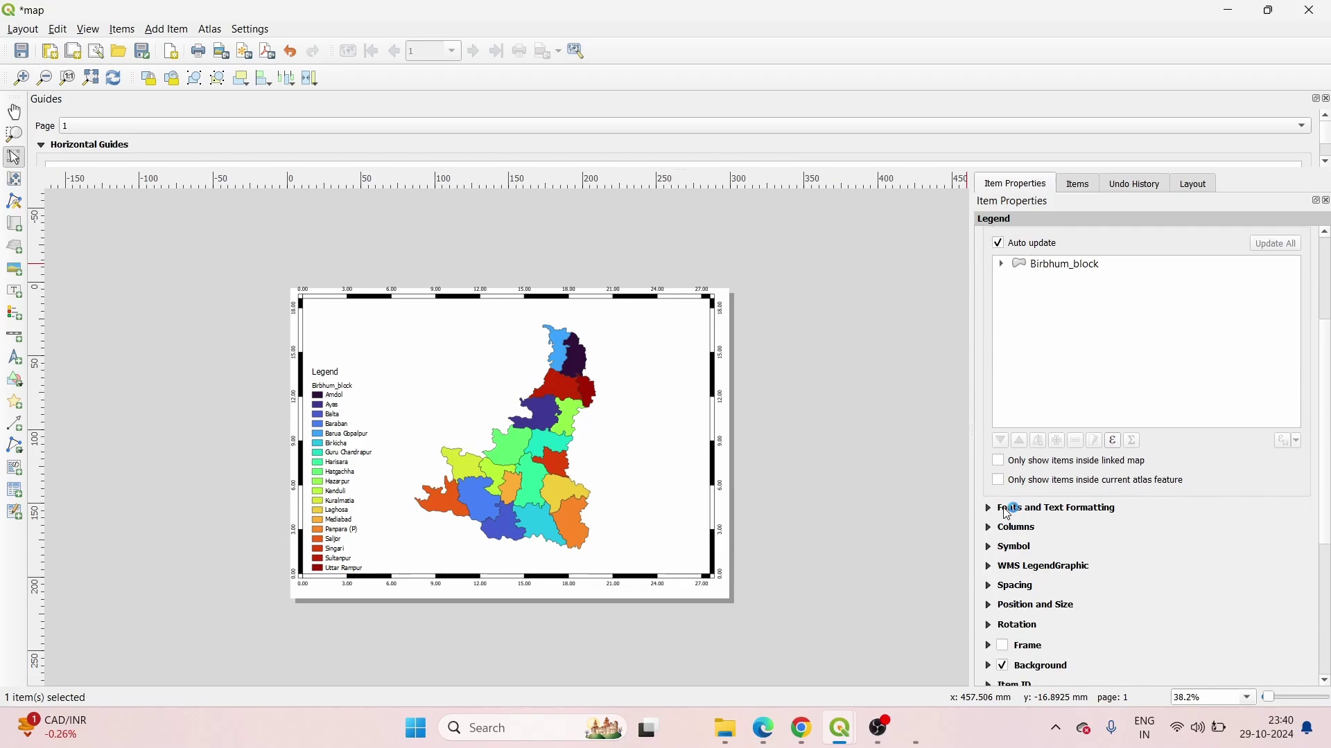
{"action": "left_click", "coordinate": [1011, 510]}
{"action": "left_click", "coordinate": [1275, 388]}
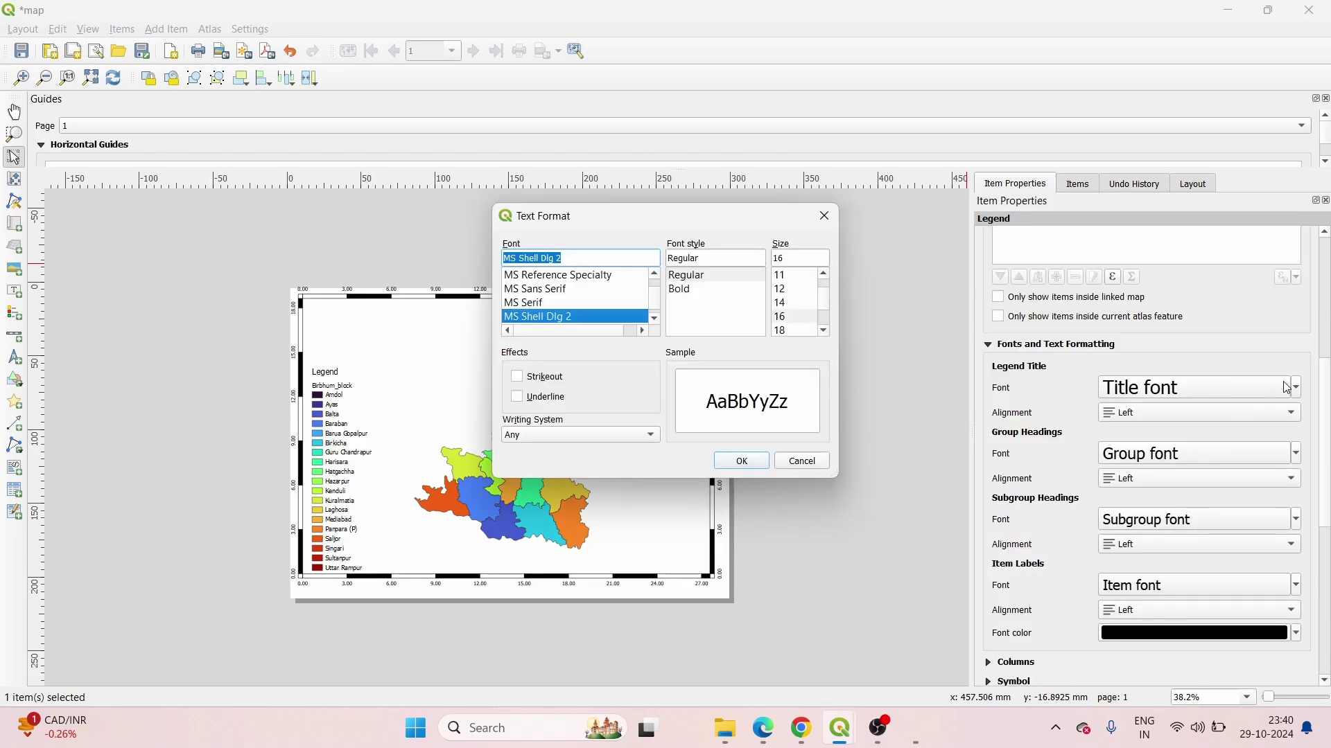
{"action": "left_click", "coordinate": [790, 276]}
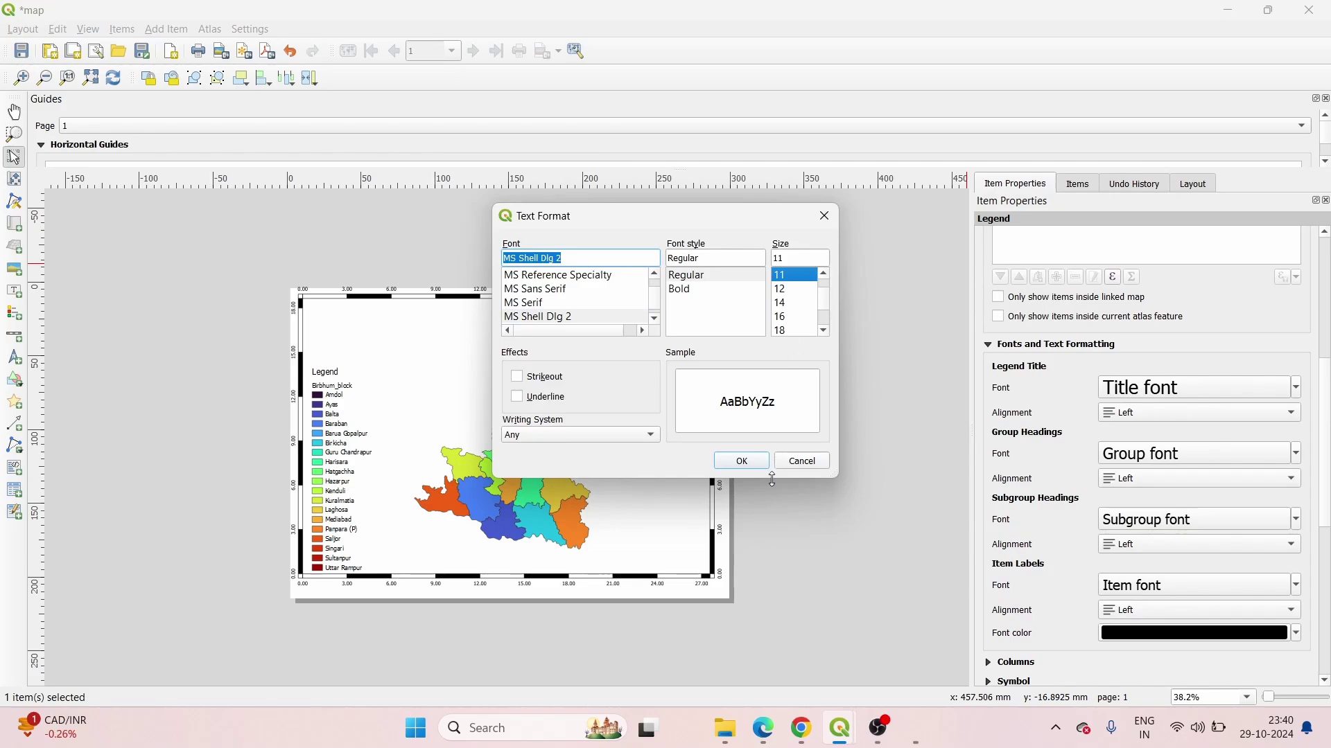
{"action": "left_click", "coordinate": [741, 460]}
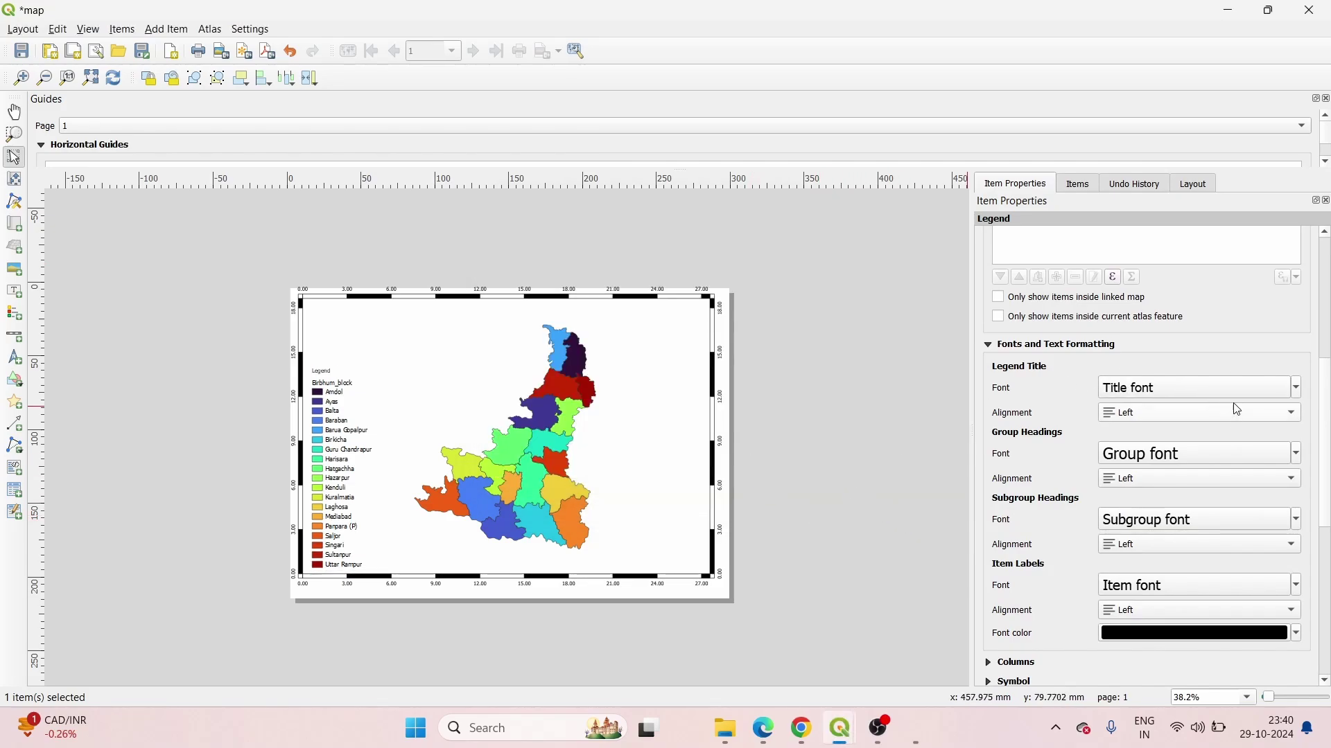
Expand the legend's spacing settings and try a 1.50 mm space below the legend title before restoring it to 3.50 mm.
{"action": "scroll", "coordinate": [1199, 494], "scroll_direction": "down", "scroll_amount": 5}
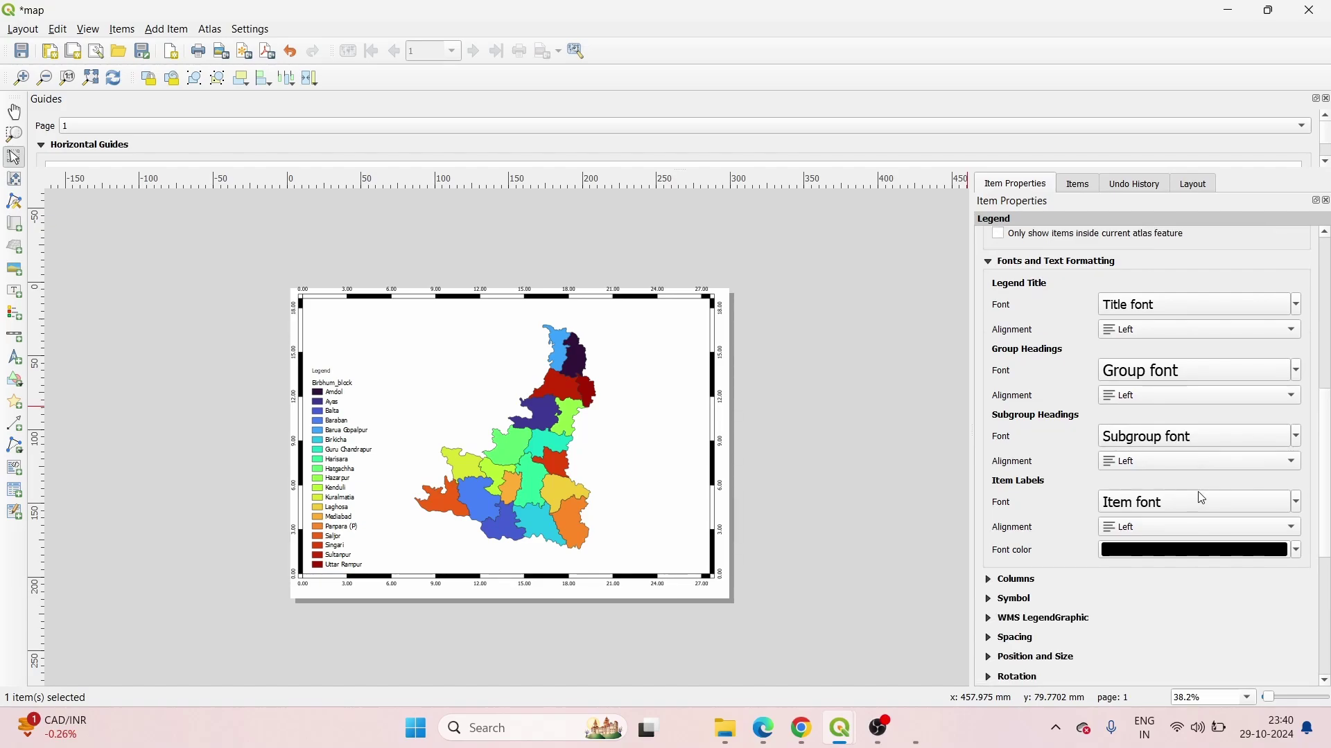
{"action": "scroll", "coordinate": [1202, 498], "scroll_direction": "up", "scroll_amount": 4}
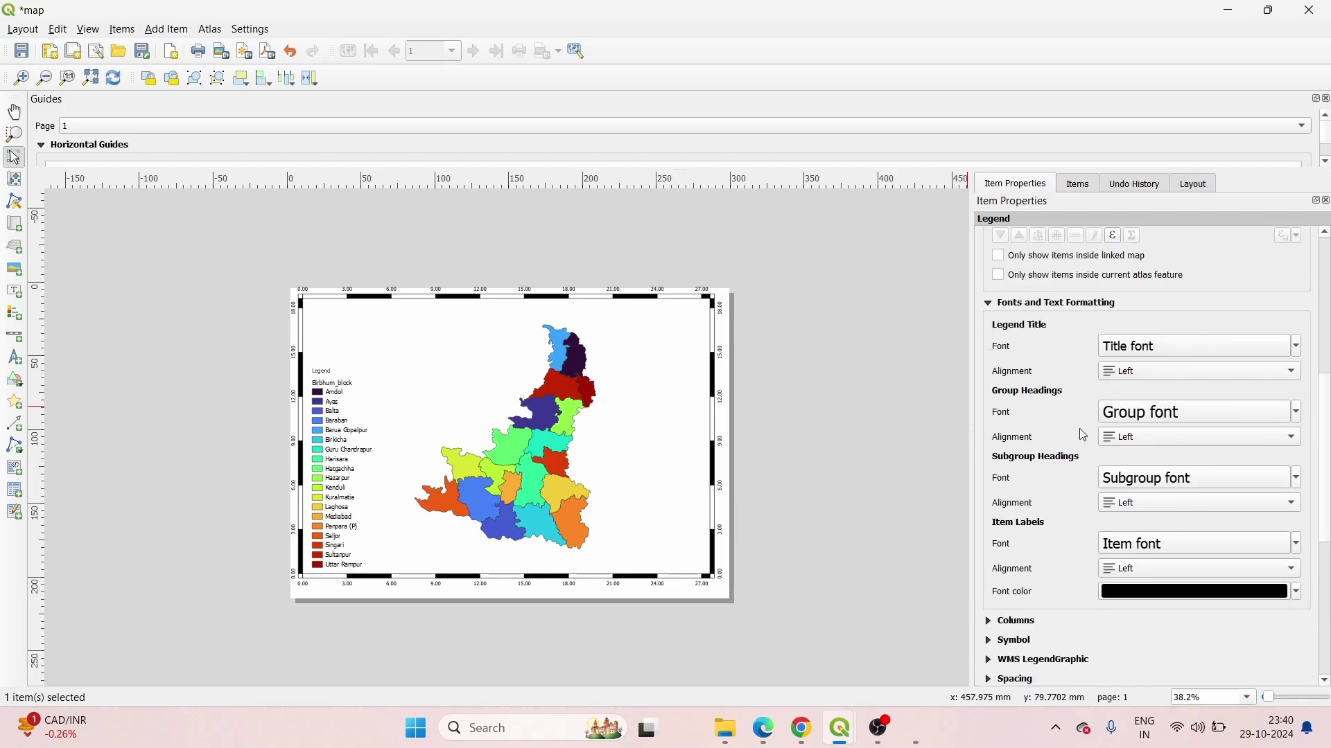
{"action": "scroll", "coordinate": [1059, 518], "scroll_direction": "down", "scroll_amount": 3}
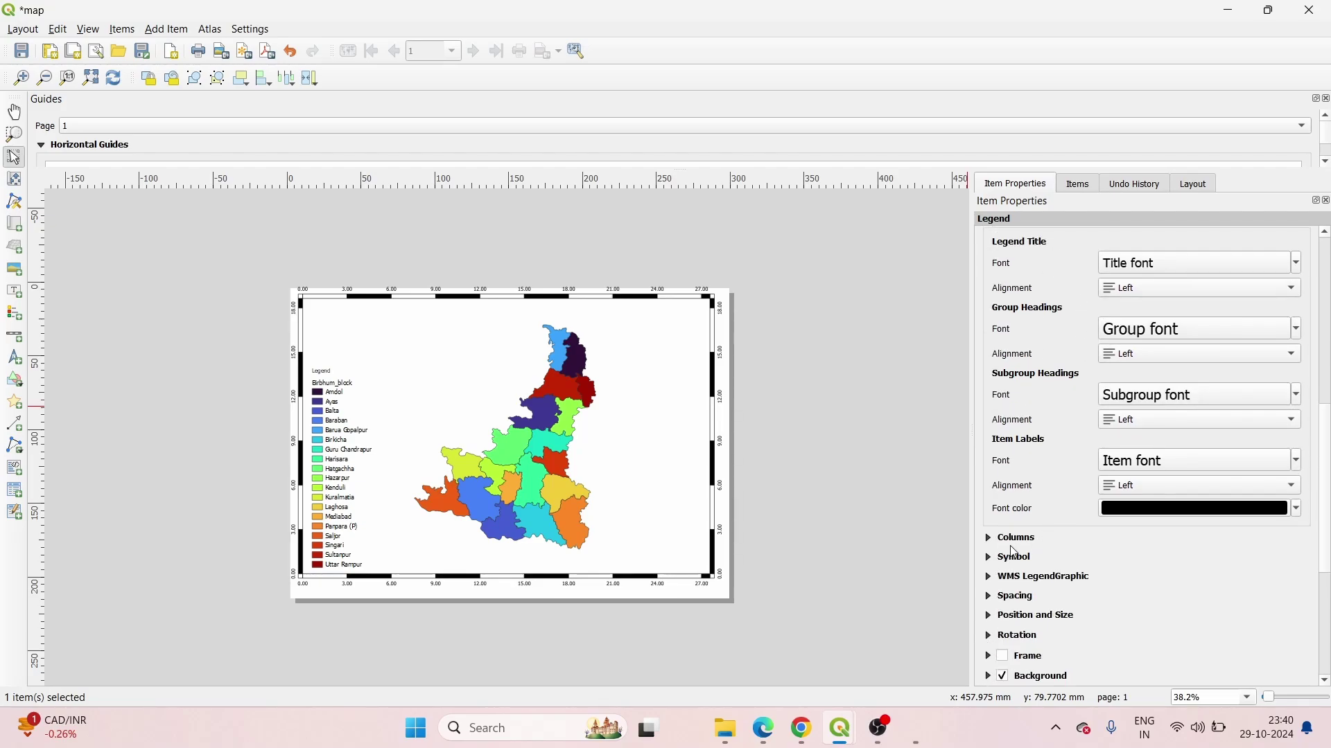
{"action": "scroll", "coordinate": [1005, 567], "scroll_direction": "down", "scroll_amount": 1}
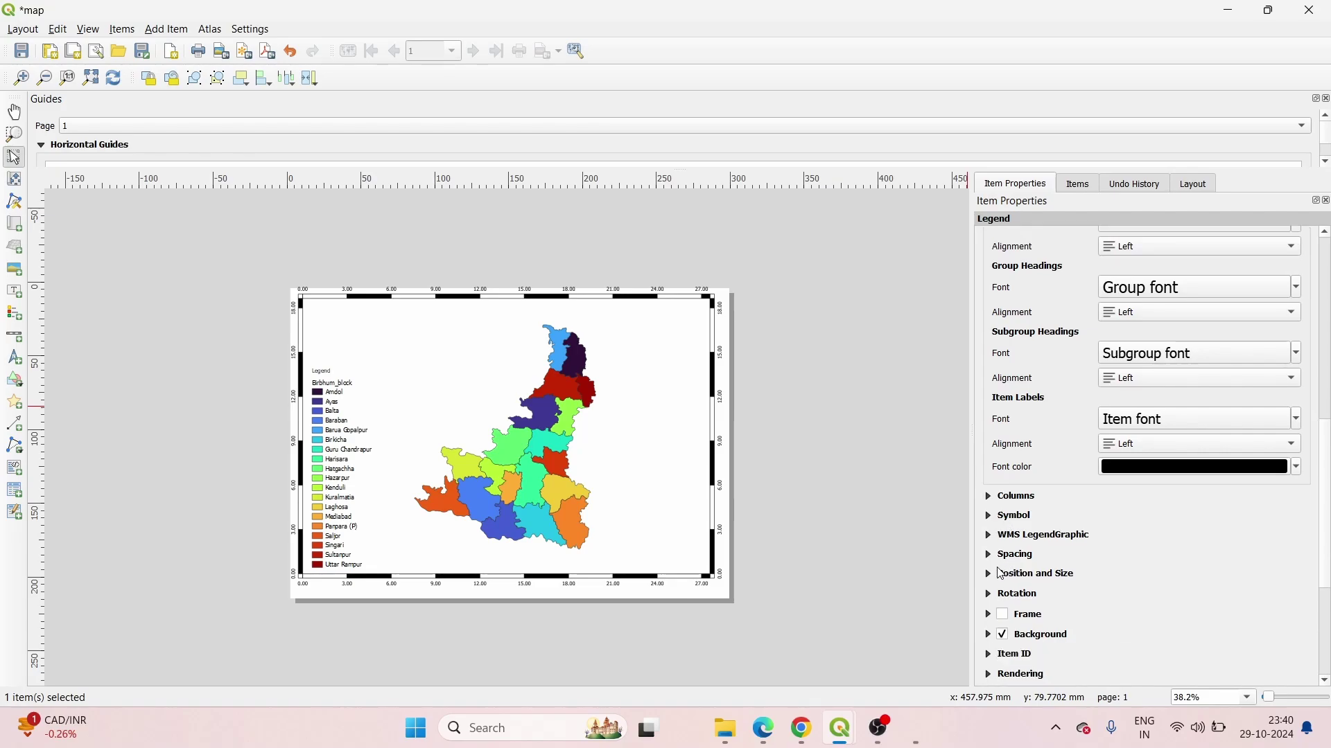
{"action": "left_click", "coordinate": [998, 554]}
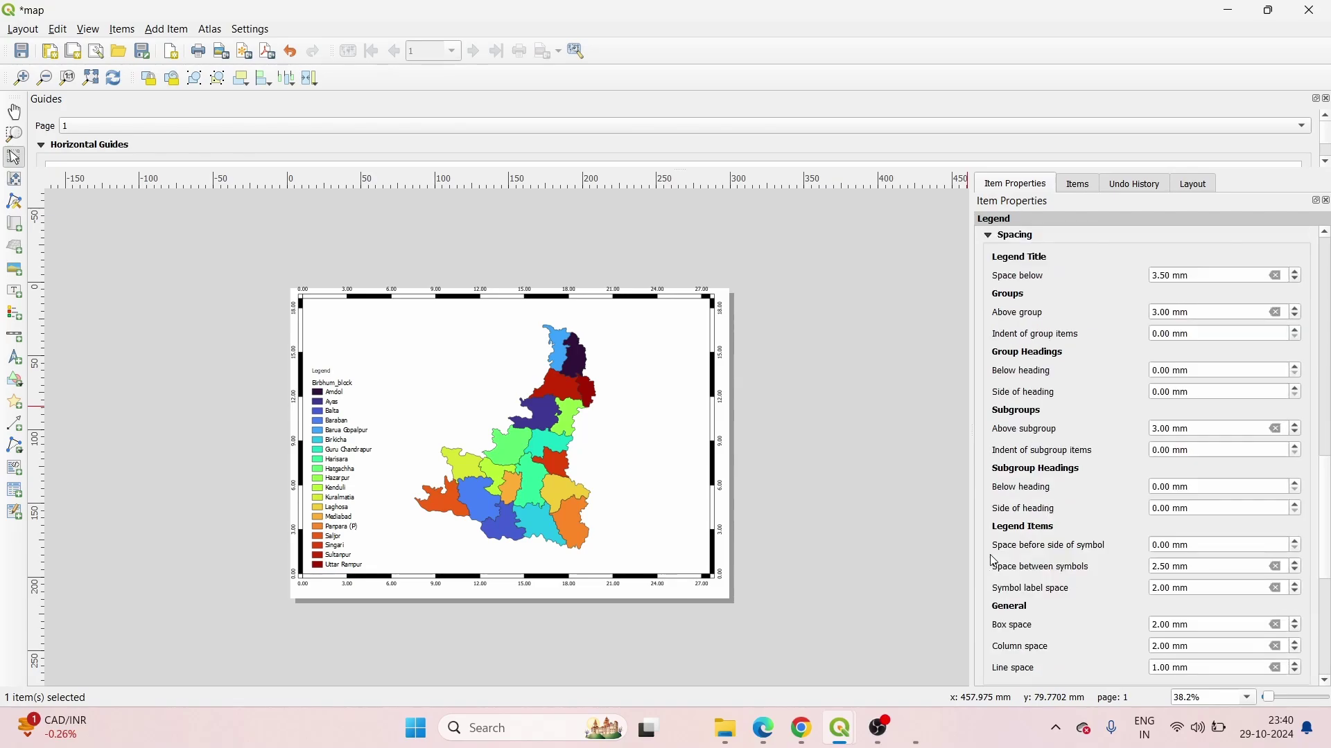
{"action": "left_click", "coordinate": [1298, 280]}
{"action": "left_click", "coordinate": [1299, 280]}
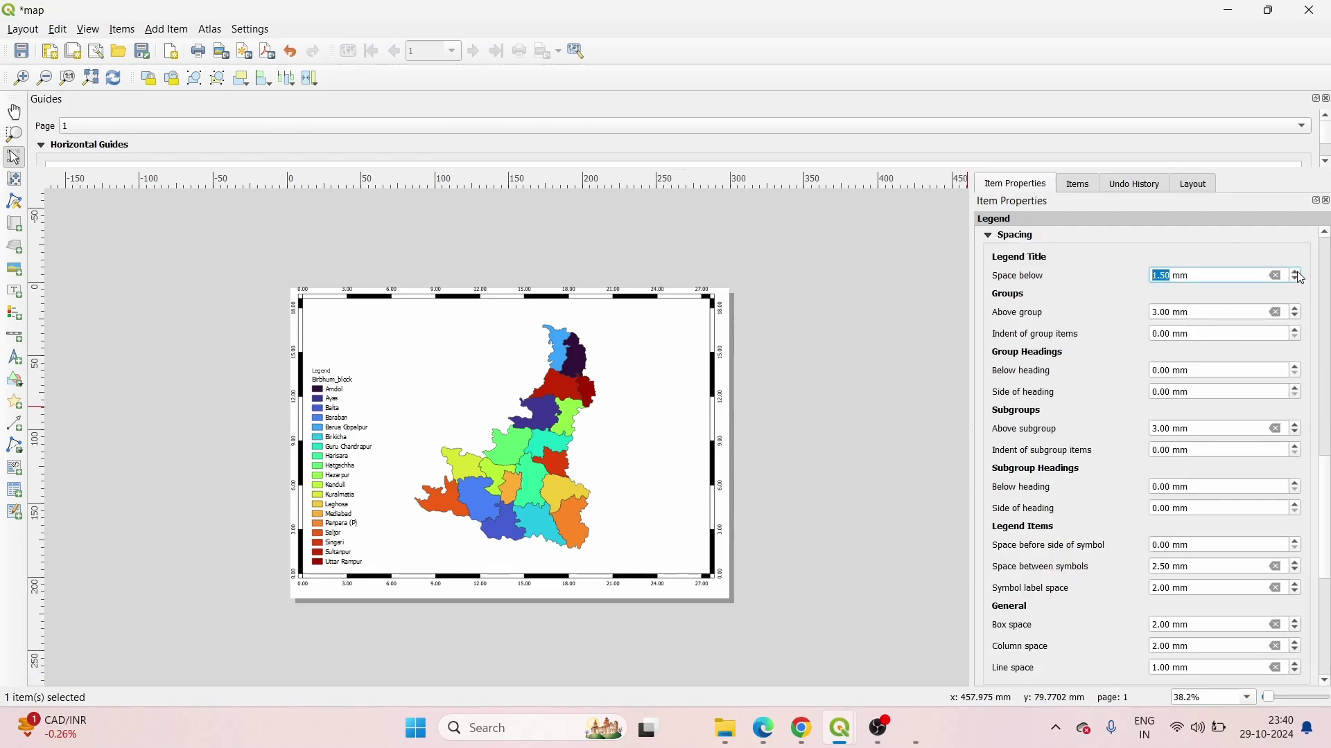
{"action": "left_click", "coordinate": [1299, 273]}
{"action": "left_click", "coordinate": [1299, 273]}
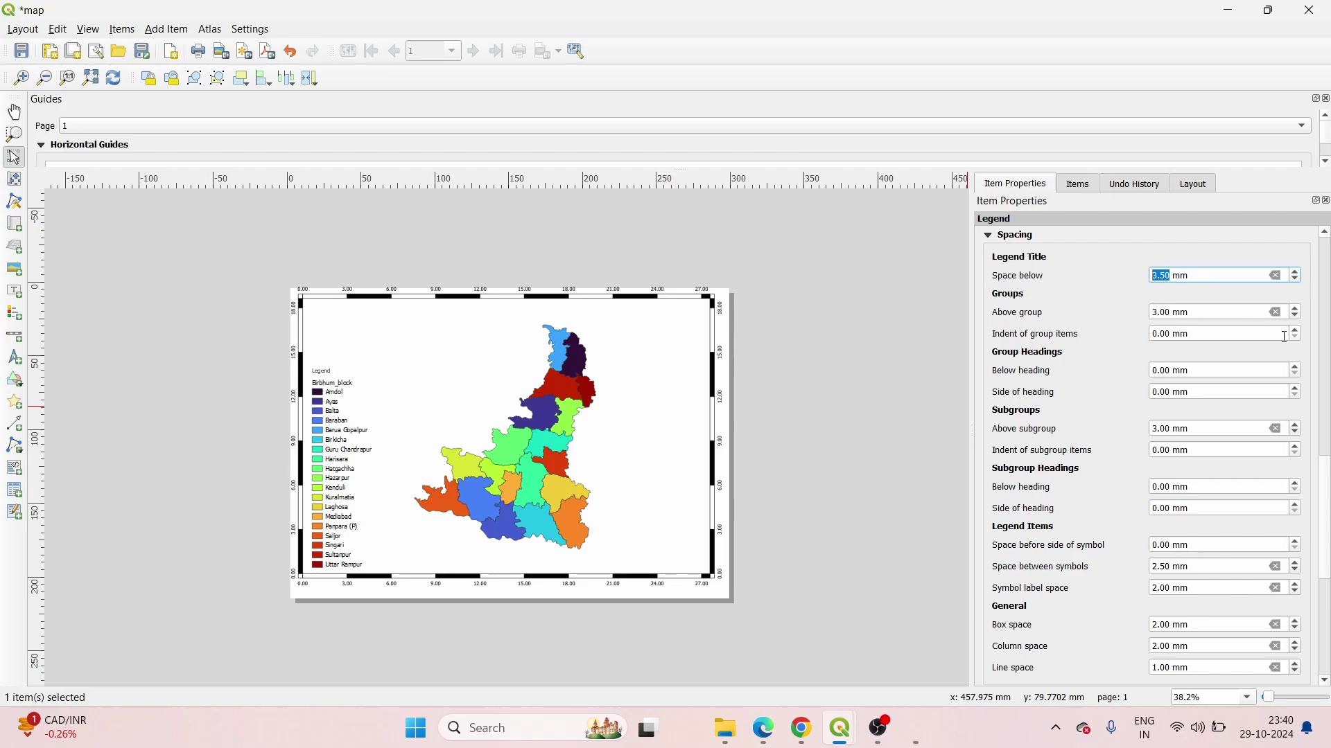
Try adjusting the legend's space above groups and its general box space, restoring 3.00 mm and 2.00 mm.
{"action": "left_click", "coordinate": [1299, 318]}
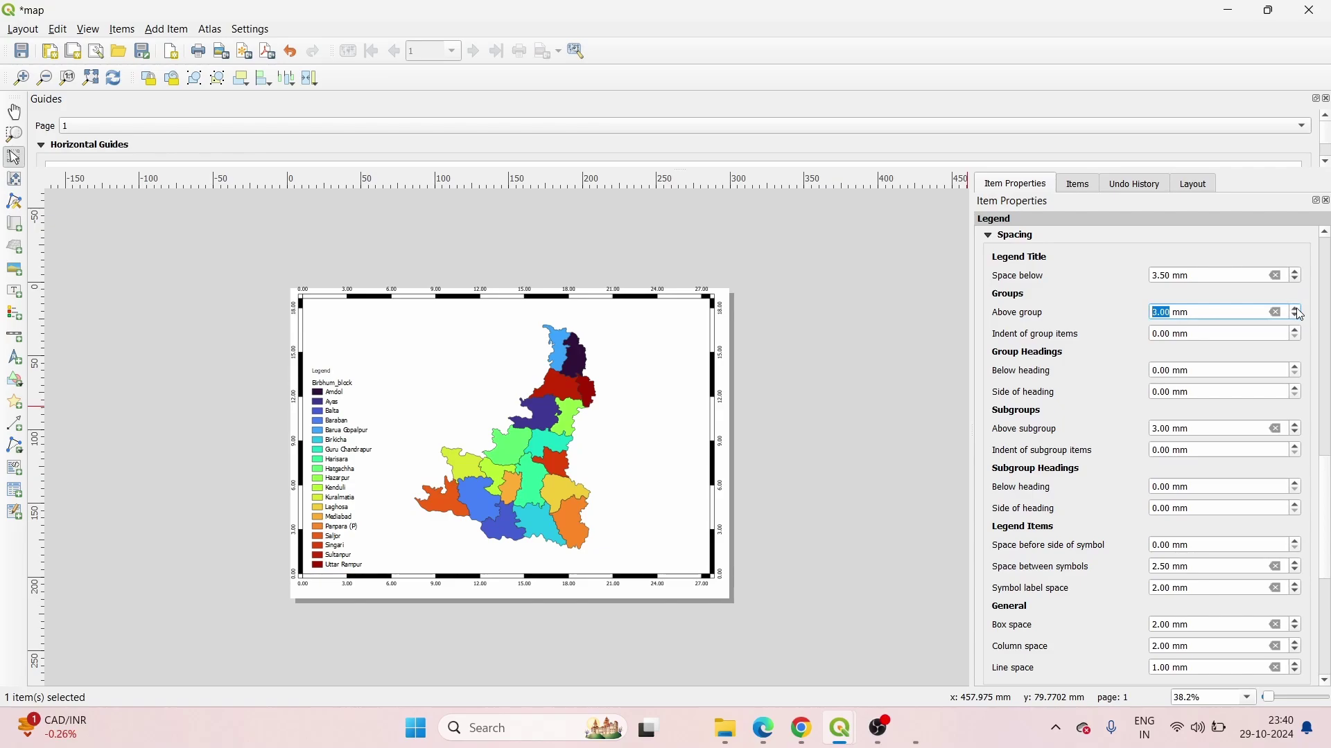
{"action": "left_click", "coordinate": [1109, 334]}
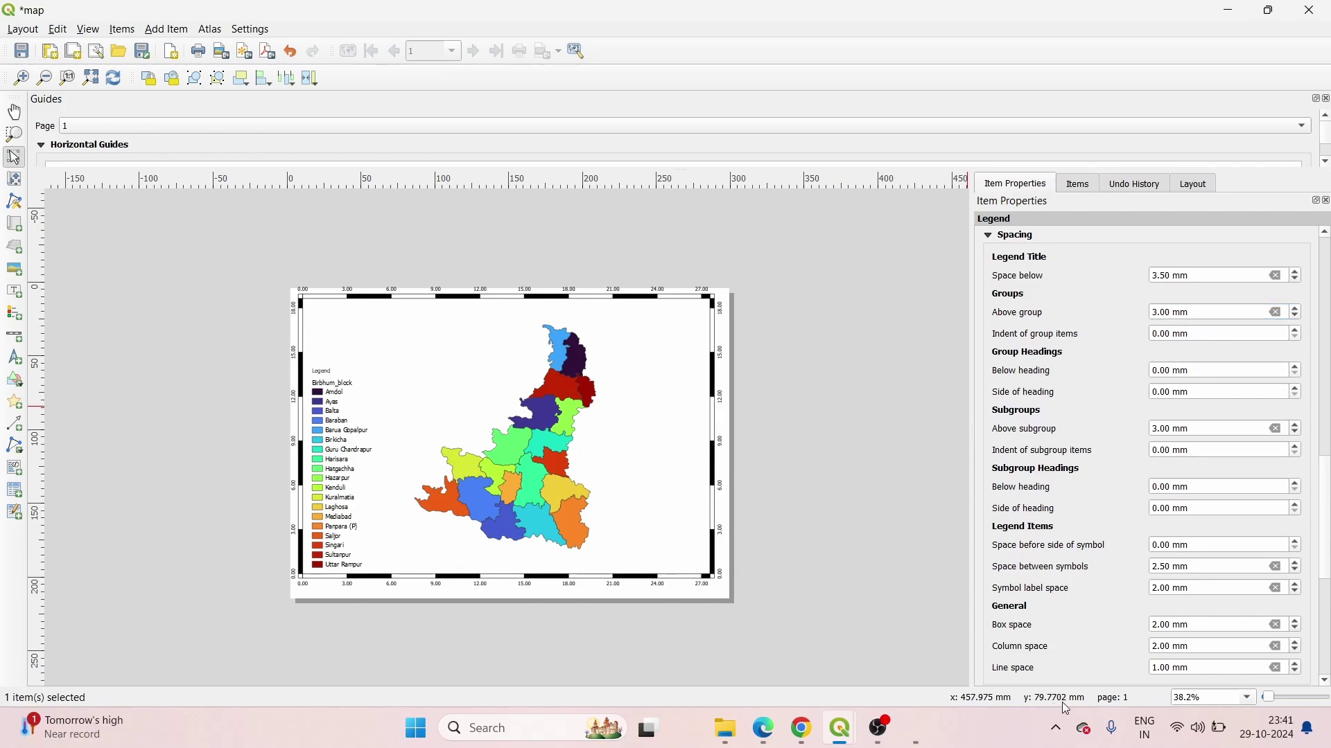
{"action": "left_click", "coordinate": [1300, 629]}
{"action": "left_click", "coordinate": [1302, 625]}
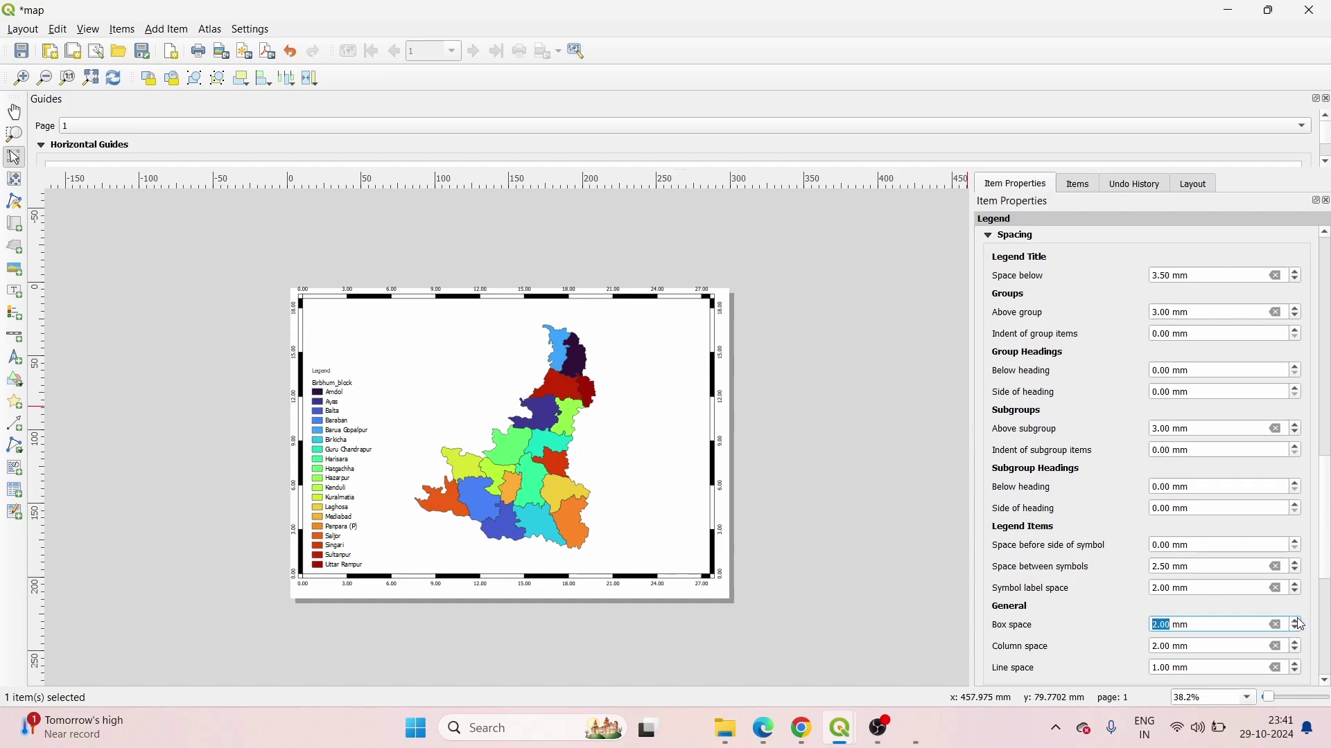
Try a 0.50 mm space between the legend symbols and restore it to 2.50 mm.
{"action": "left_click", "coordinate": [1300, 573]}
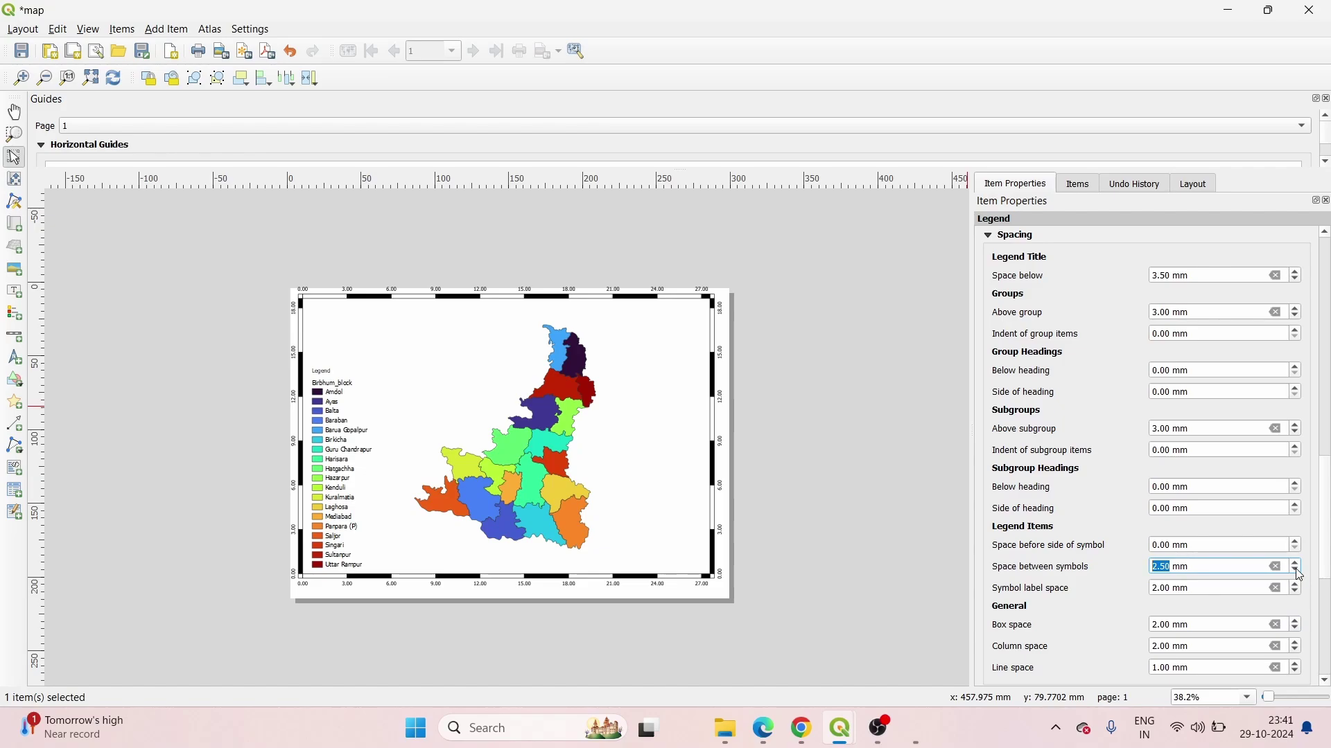
{"action": "left_click", "coordinate": [1301, 575]}
{"action": "left_click", "coordinate": [1301, 574]}
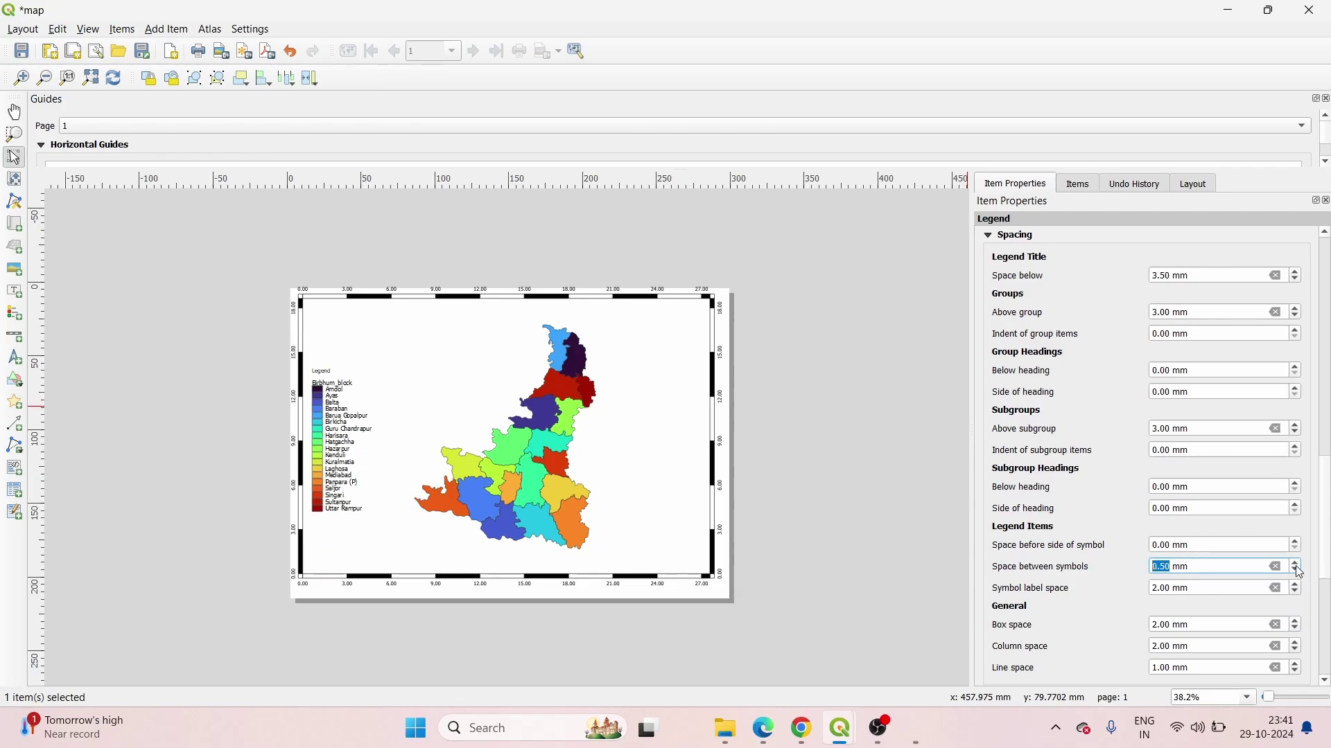
{"action": "left_click", "coordinate": [1301, 566]}
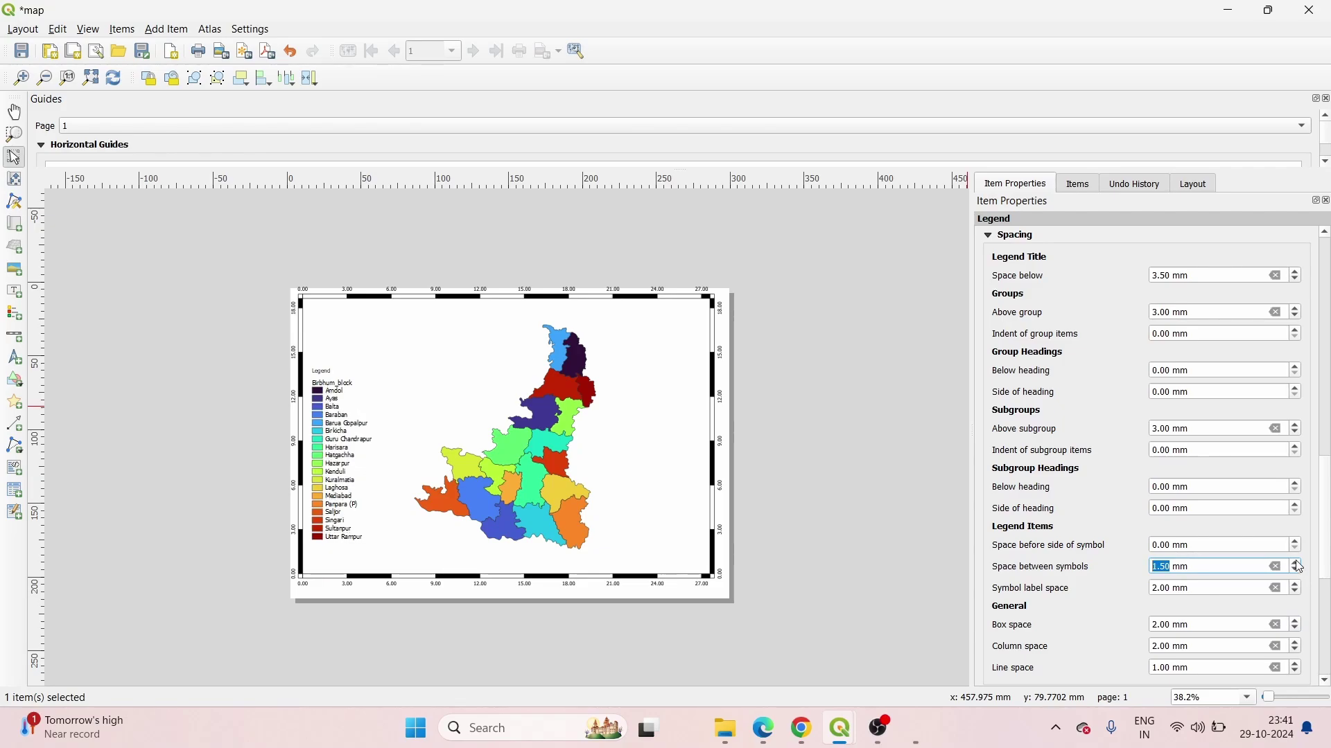
{"action": "left_click", "coordinate": [1301, 567]}
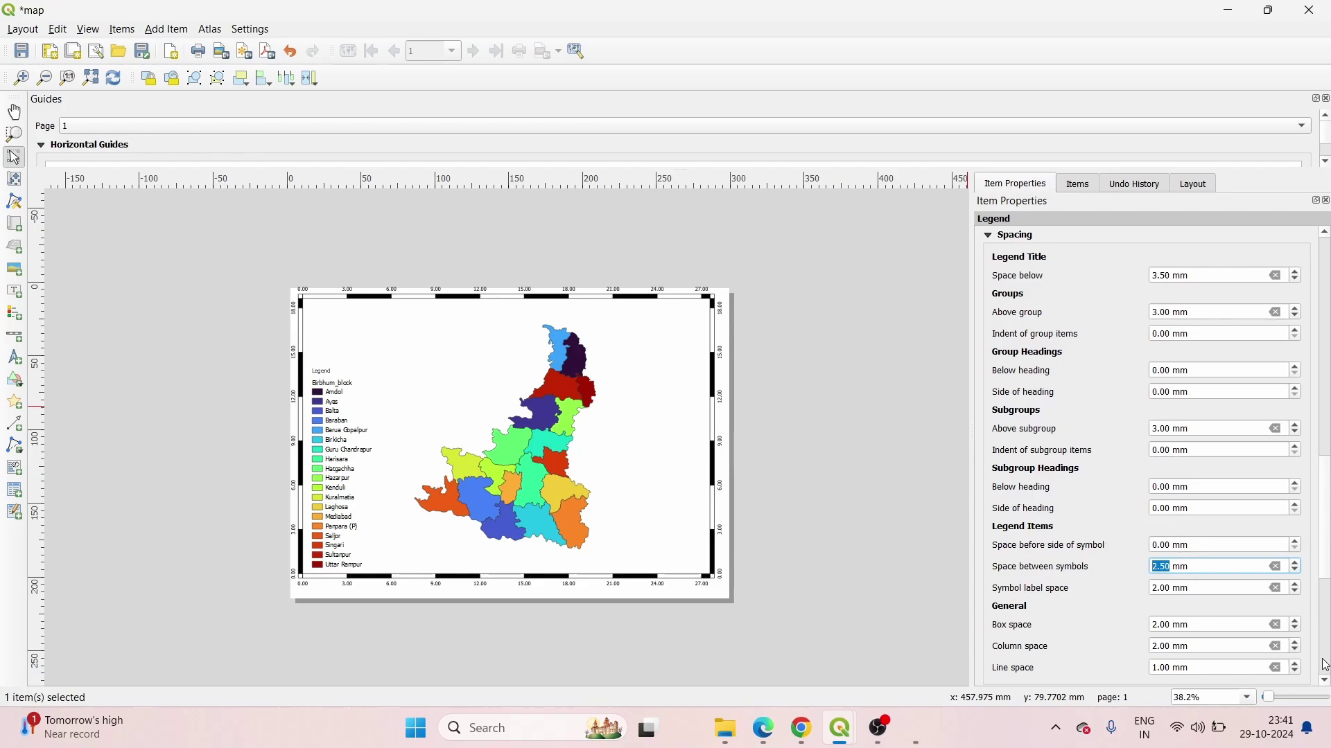
Set the legend's group heading spacing to 0.00 mm below the heading and 1.00 mm at its side.
{"action": "left_click", "coordinate": [1296, 368]}
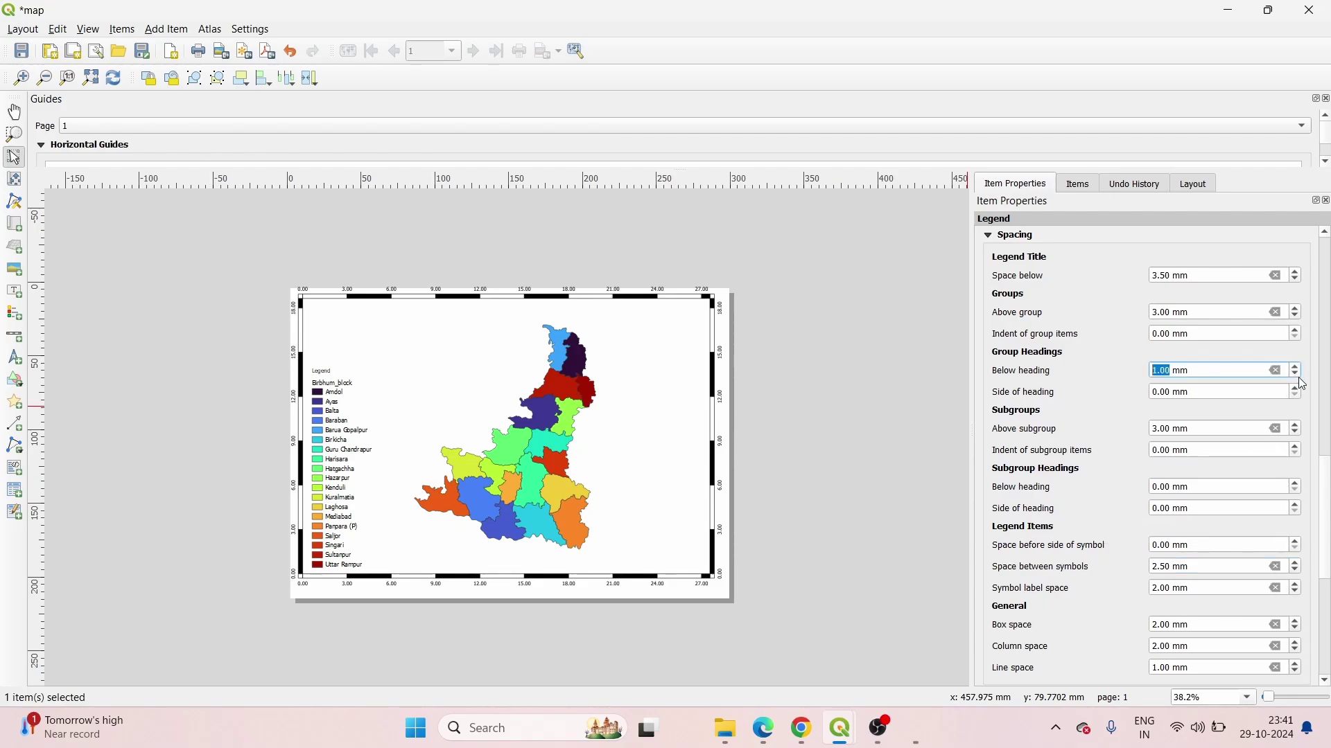
{"action": "left_click", "coordinate": [1296, 374]}
{"action": "left_click", "coordinate": [1296, 390]}
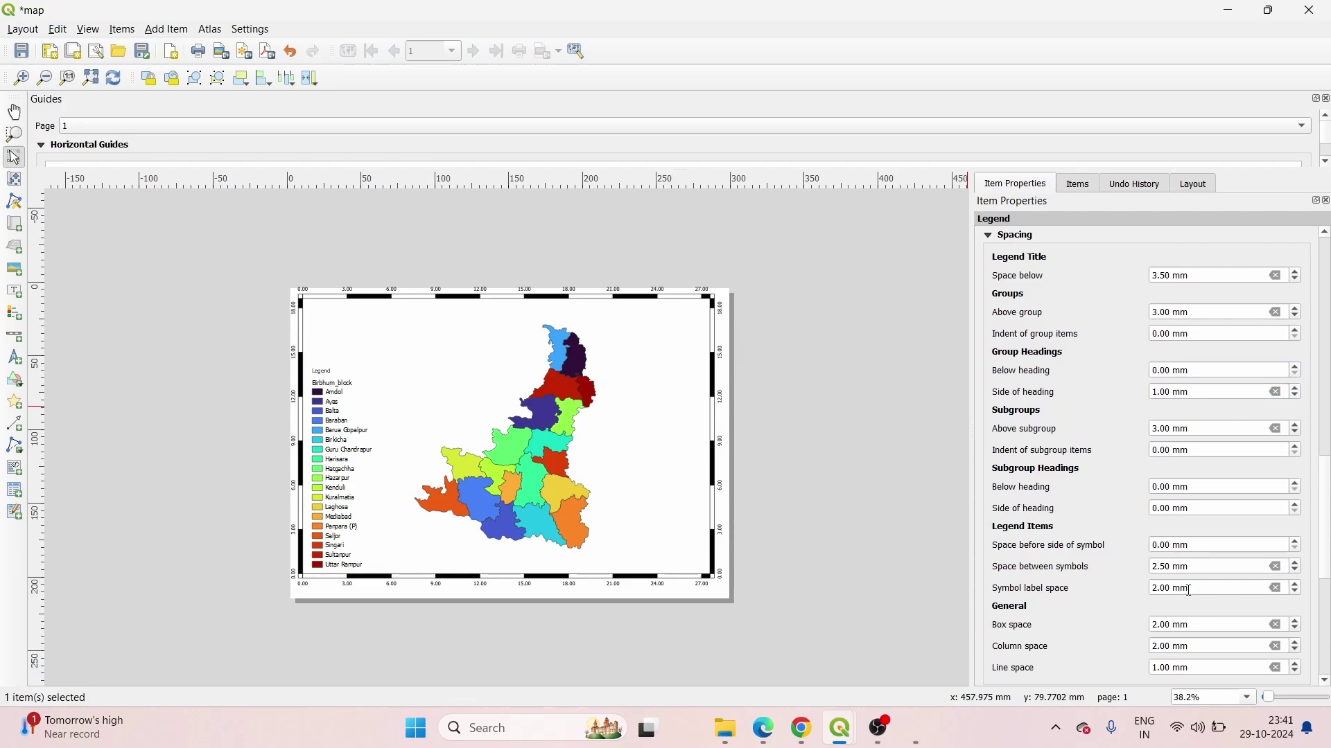
Set the legend's position to X 12.669 mm and Y 49.147 mm.
{"action": "scroll", "coordinate": [1107, 434], "scroll_direction": "down", "scroll_amount": 5}
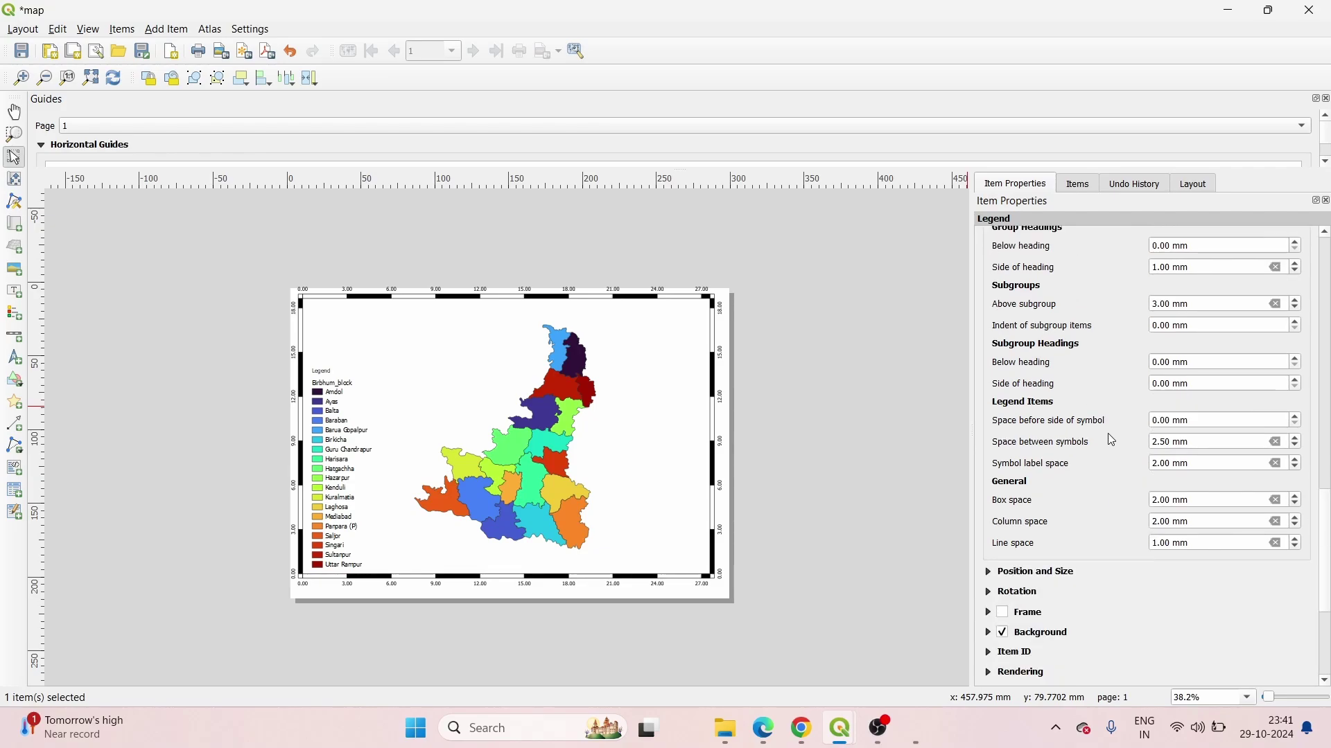
{"action": "scroll", "coordinate": [1112, 441], "scroll_direction": "down", "scroll_amount": 2}
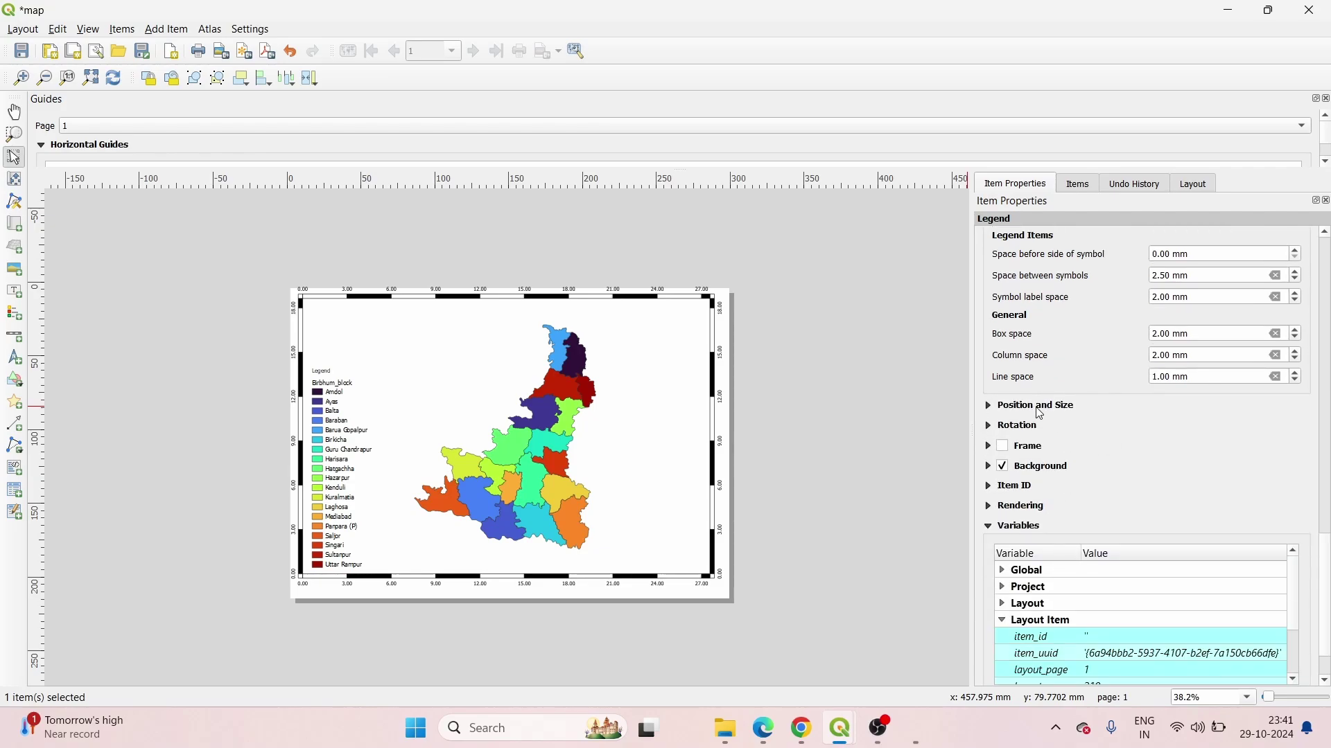
{"action": "left_click", "coordinate": [997, 408]}
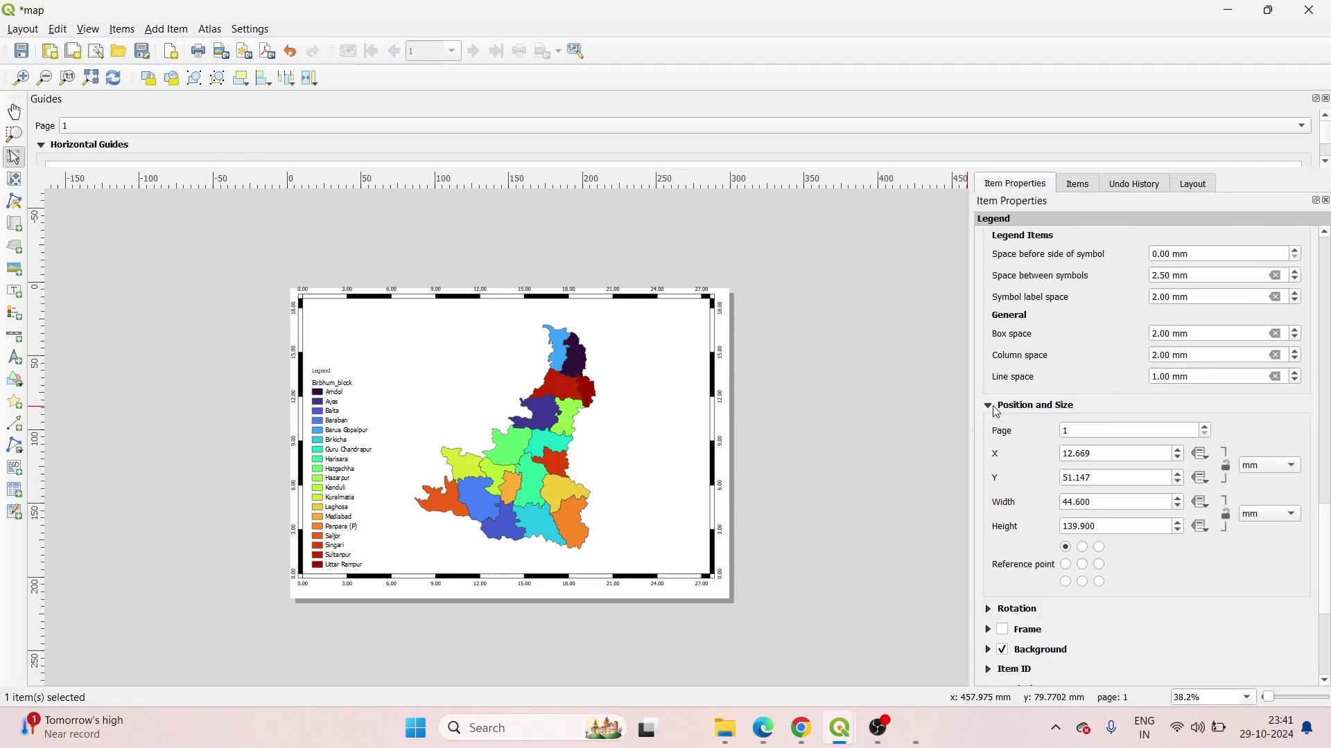
{"action": "left_click", "coordinate": [1179, 461]}
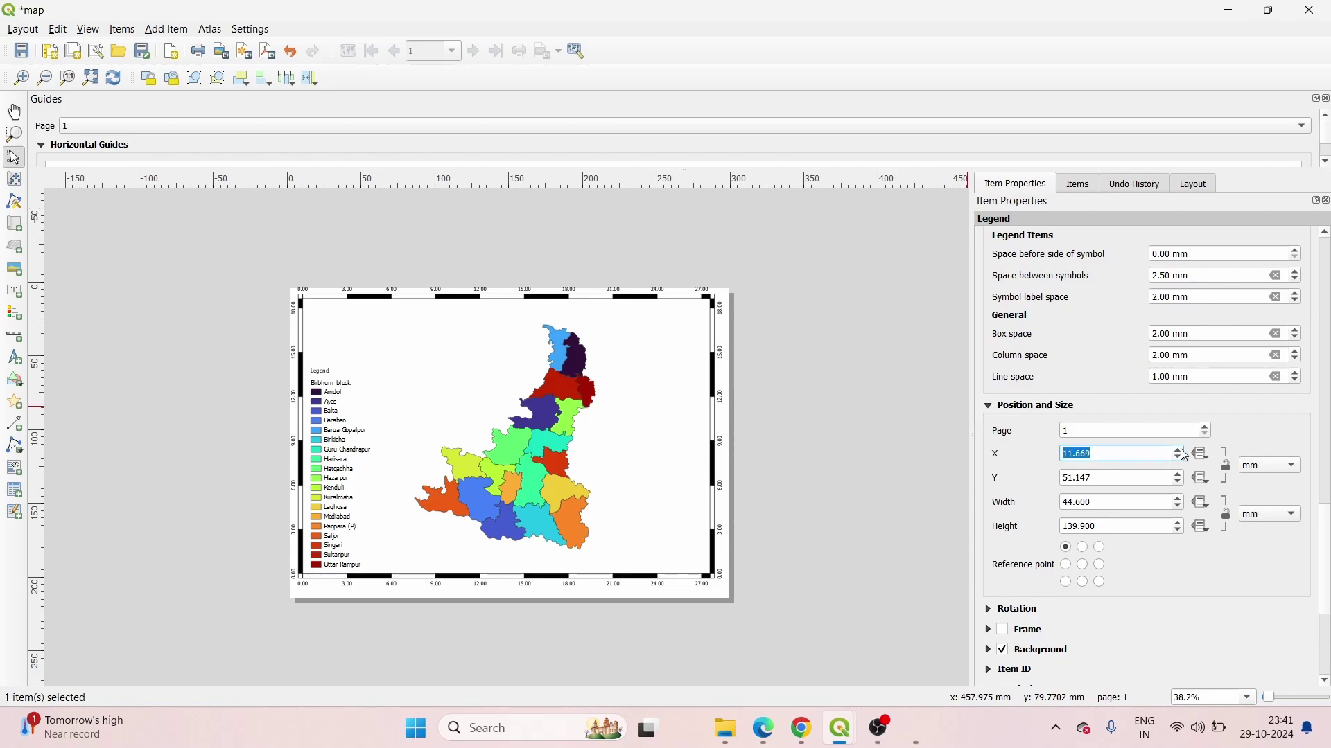
{"action": "left_click", "coordinate": [1180, 451]}
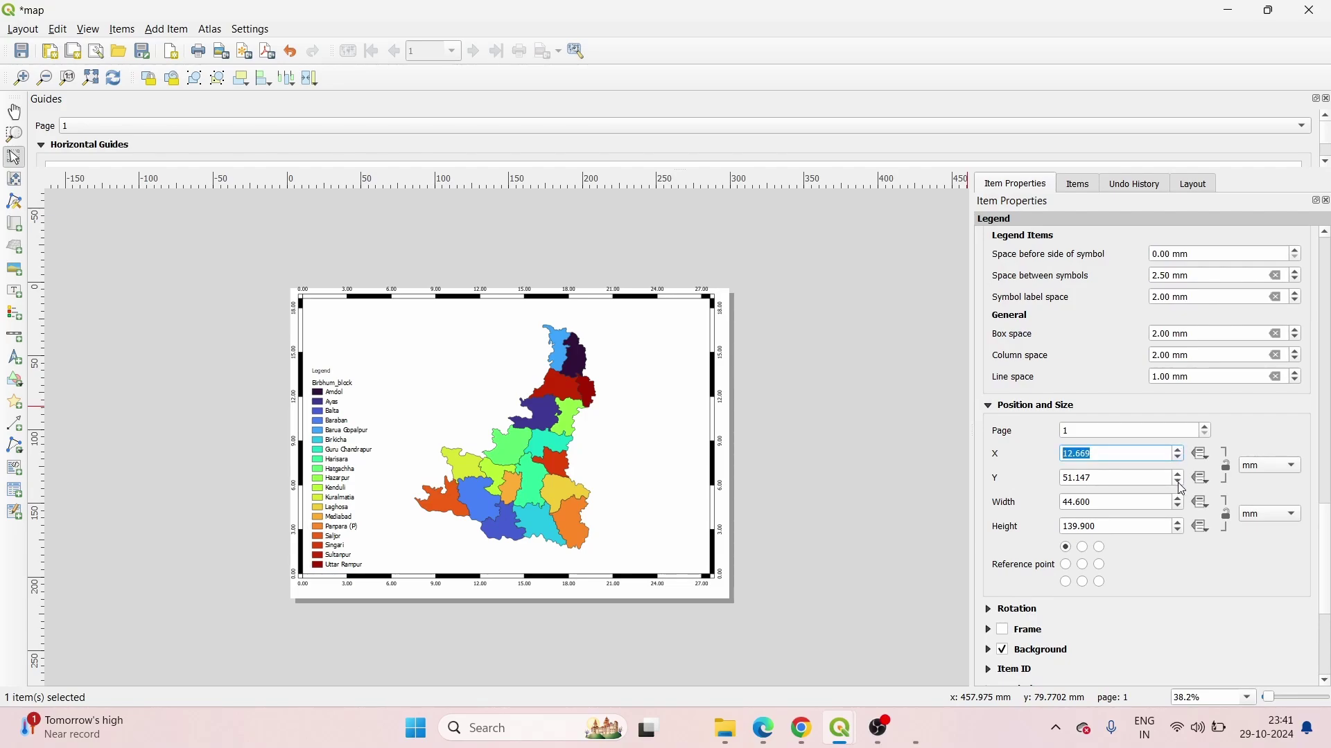
{"action": "left_click", "coordinate": [1178, 483]}
{"action": "left_click", "coordinate": [1178, 484]}
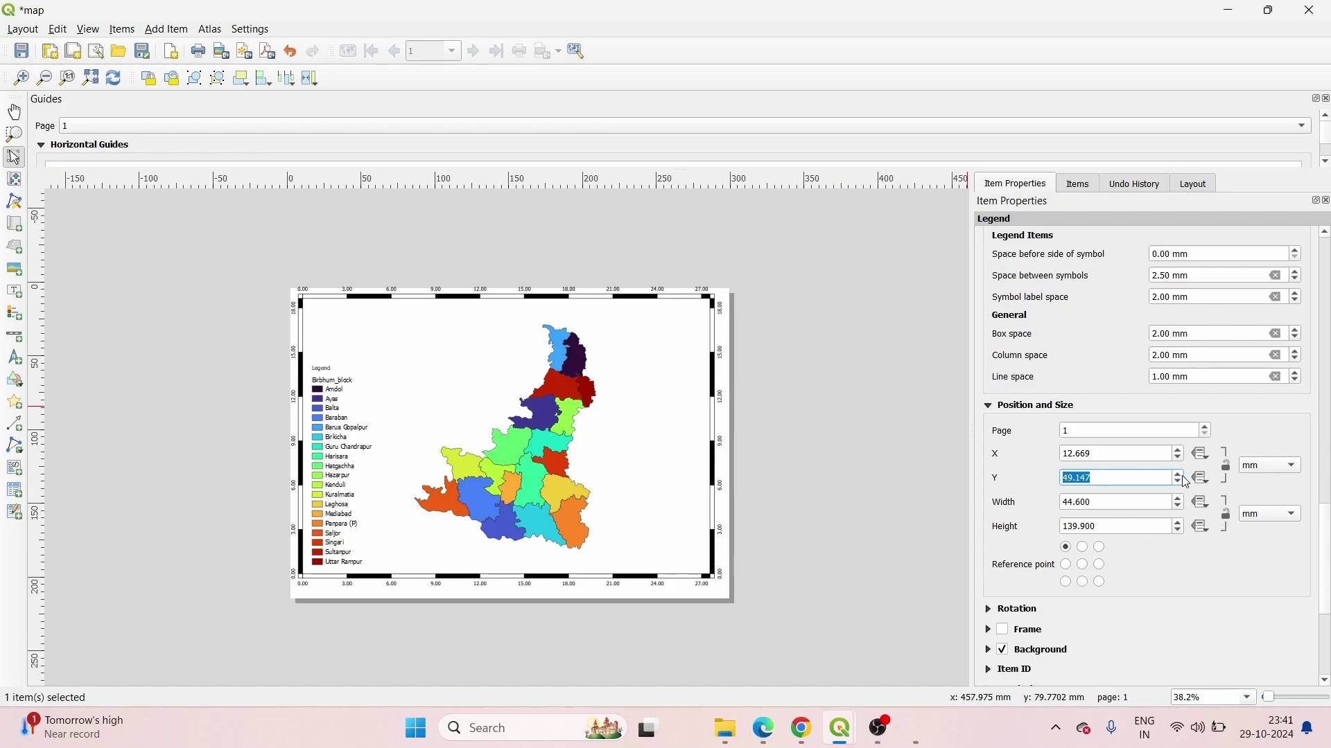
Set the legend's width to 45.600 mm and its height to 140.900 mm.
{"action": "left_click", "coordinate": [1177, 505]}
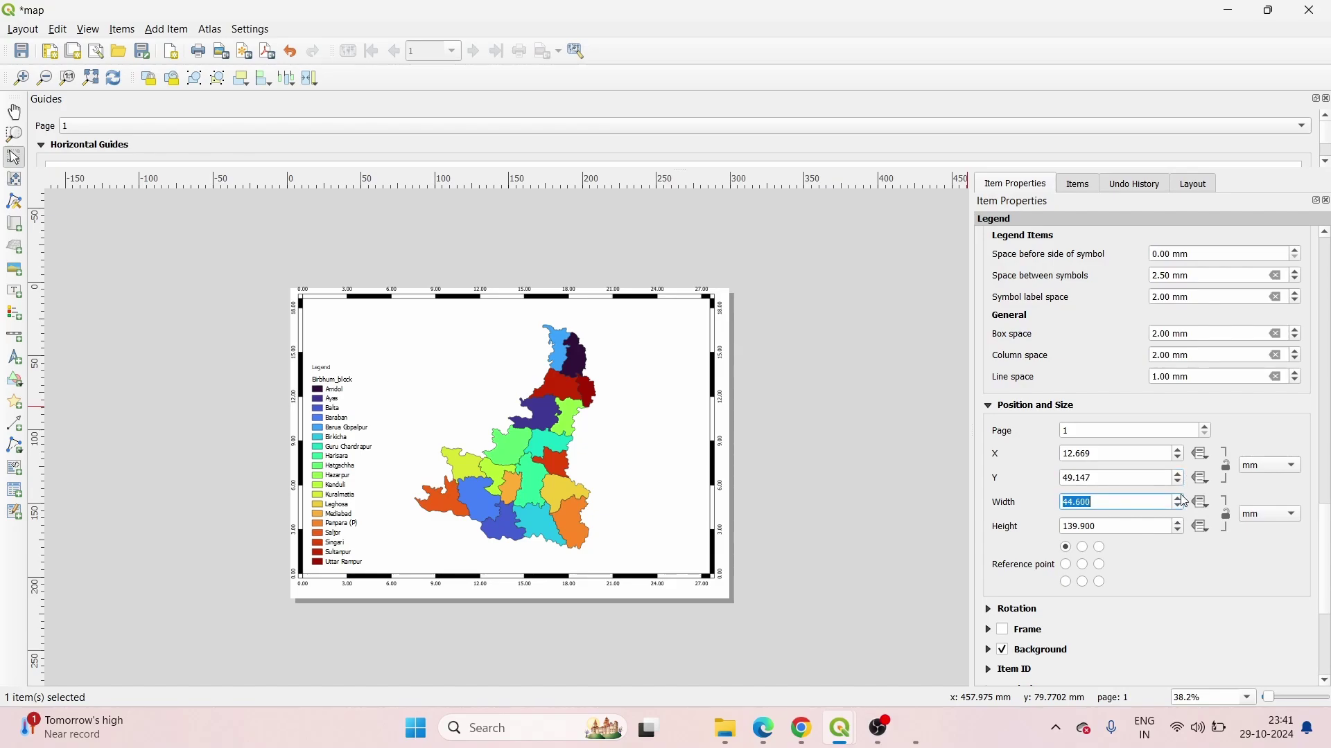
{"action": "left_click", "coordinate": [1181, 499]}
{"action": "left_click", "coordinate": [1179, 500]}
{"action": "left_click", "coordinate": [1179, 501]}
{"action": "left_click", "coordinate": [1180, 507]}
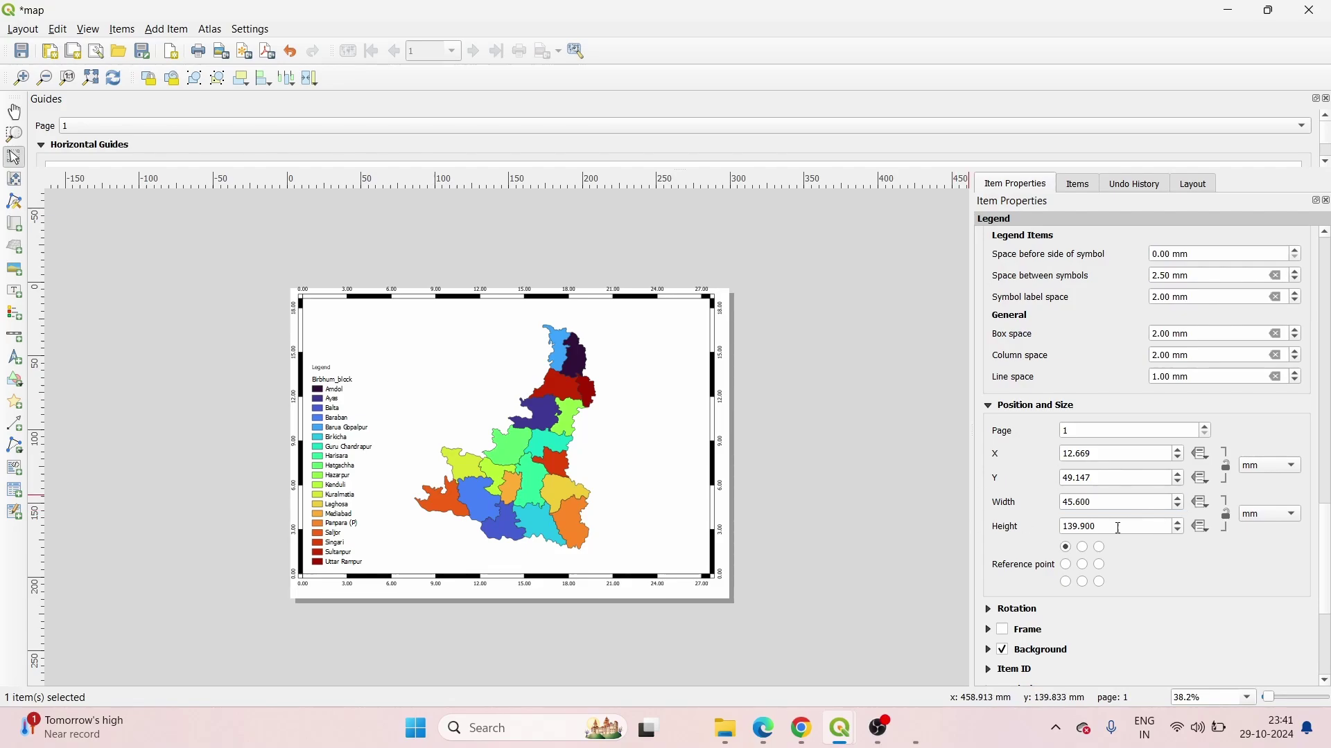
{"action": "left_click", "coordinate": [1180, 523]}
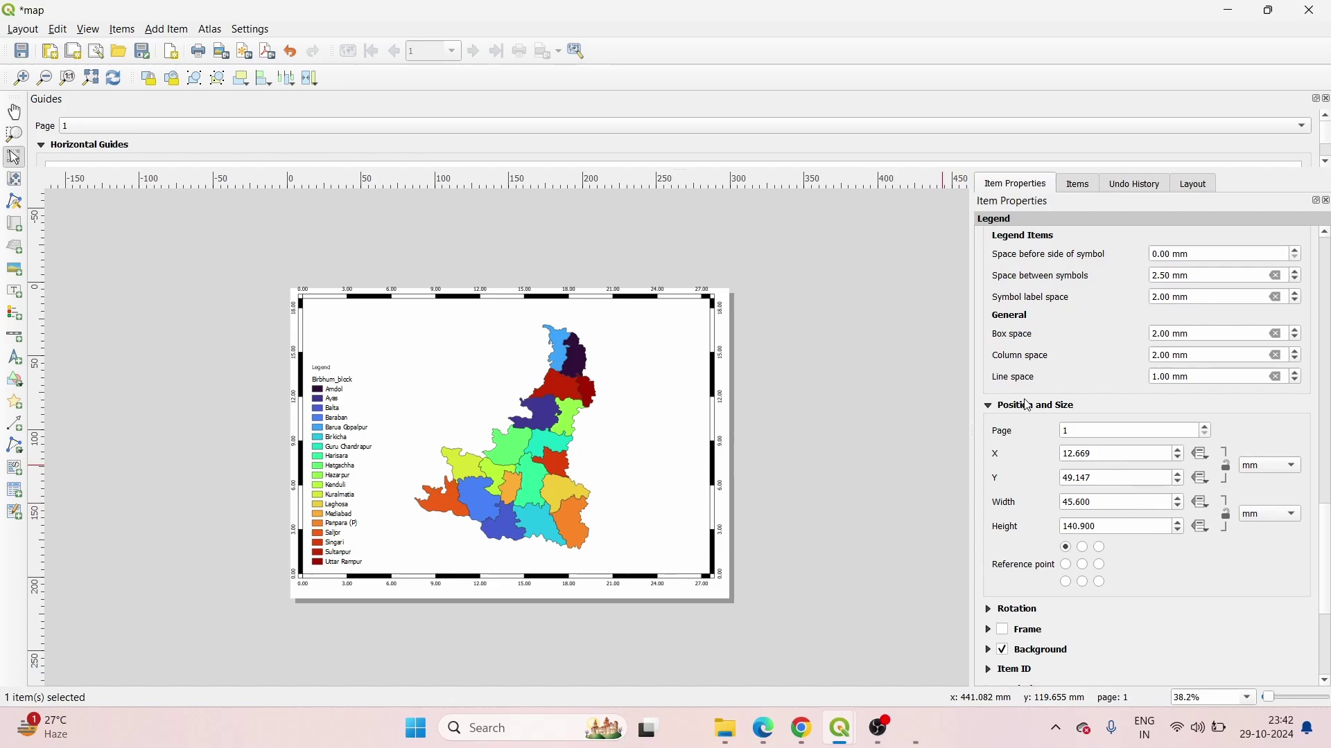
{"action": "scroll", "coordinate": [1021, 627], "scroll_direction": "down", "scroll_amount": 3}
{"action": "scroll", "coordinate": [1020, 627], "scroll_direction": "up", "scroll_amount": 3}
{"action": "scroll", "coordinate": [1021, 627], "scroll_direction": "down", "scroll_amount": 3}
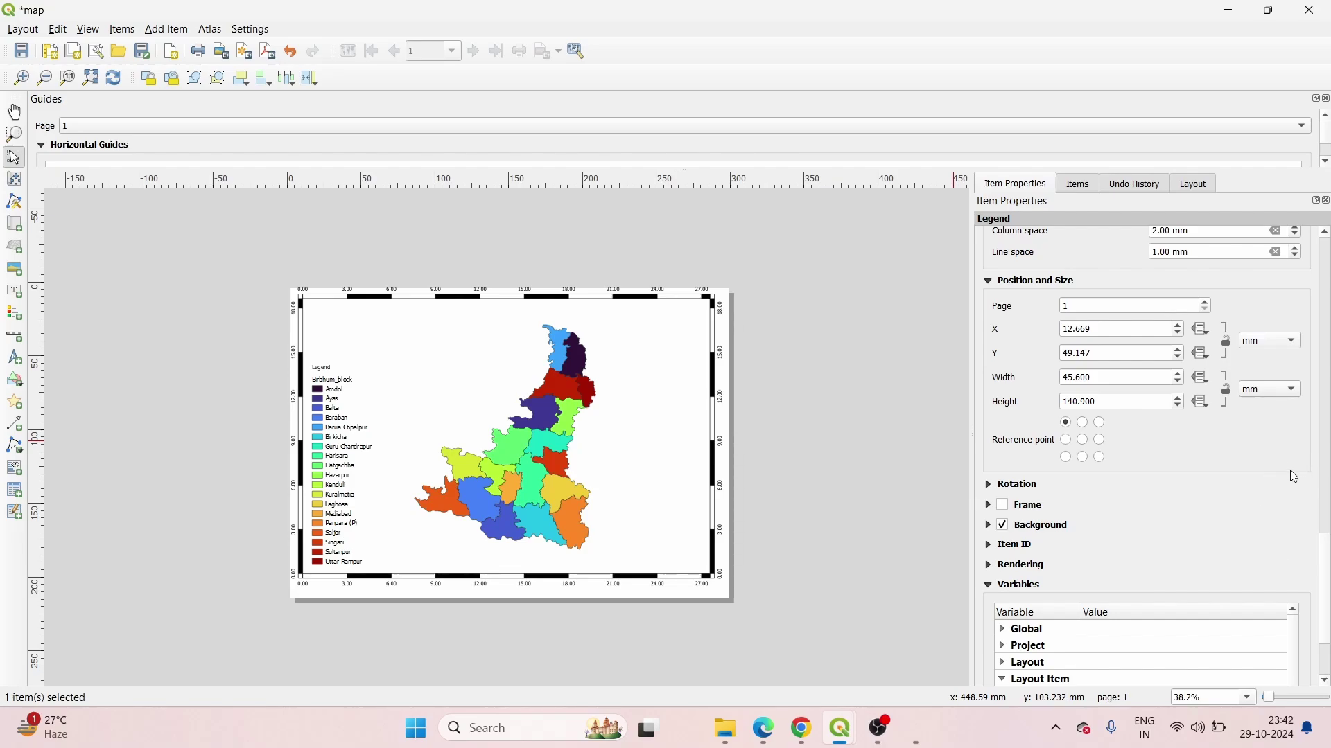
Add a north arrow to the layout in the upper-right corner of the map frame.
{"action": "left_click", "coordinate": [169, 30]}
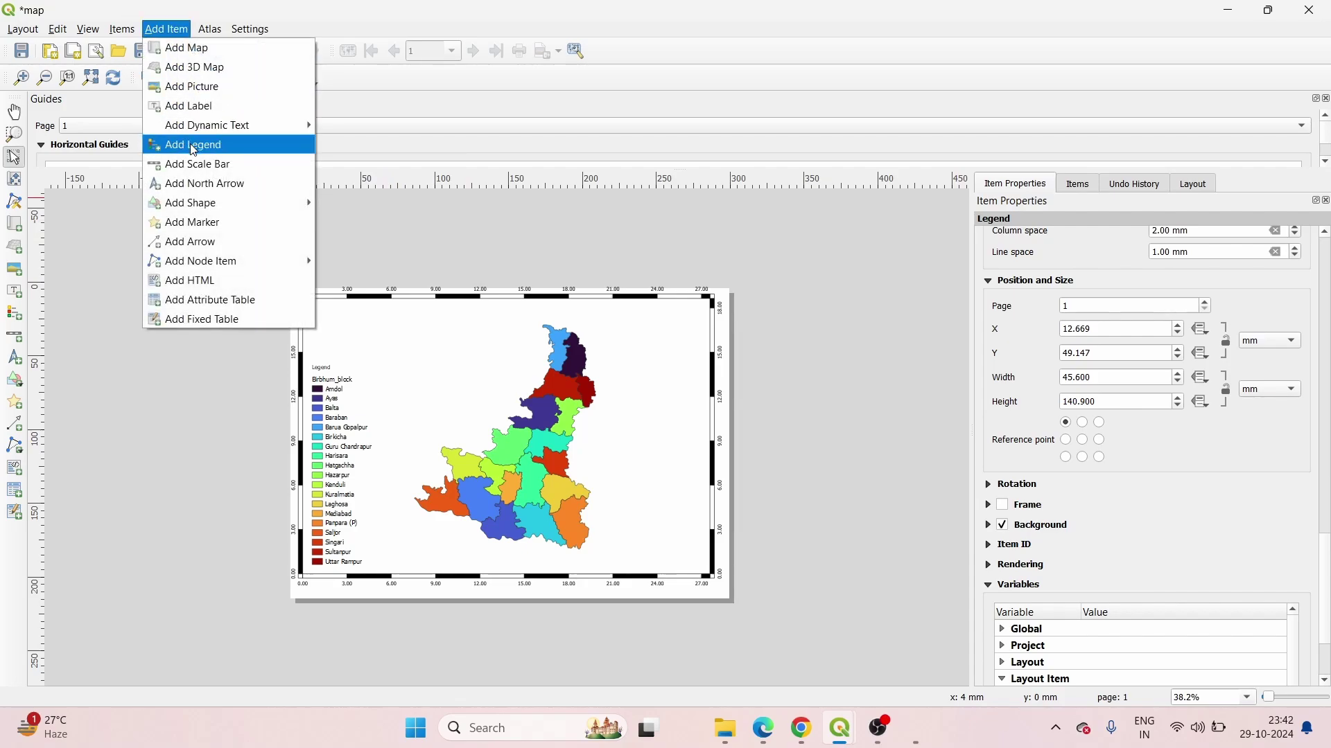
{"action": "left_click", "coordinate": [201, 184]}
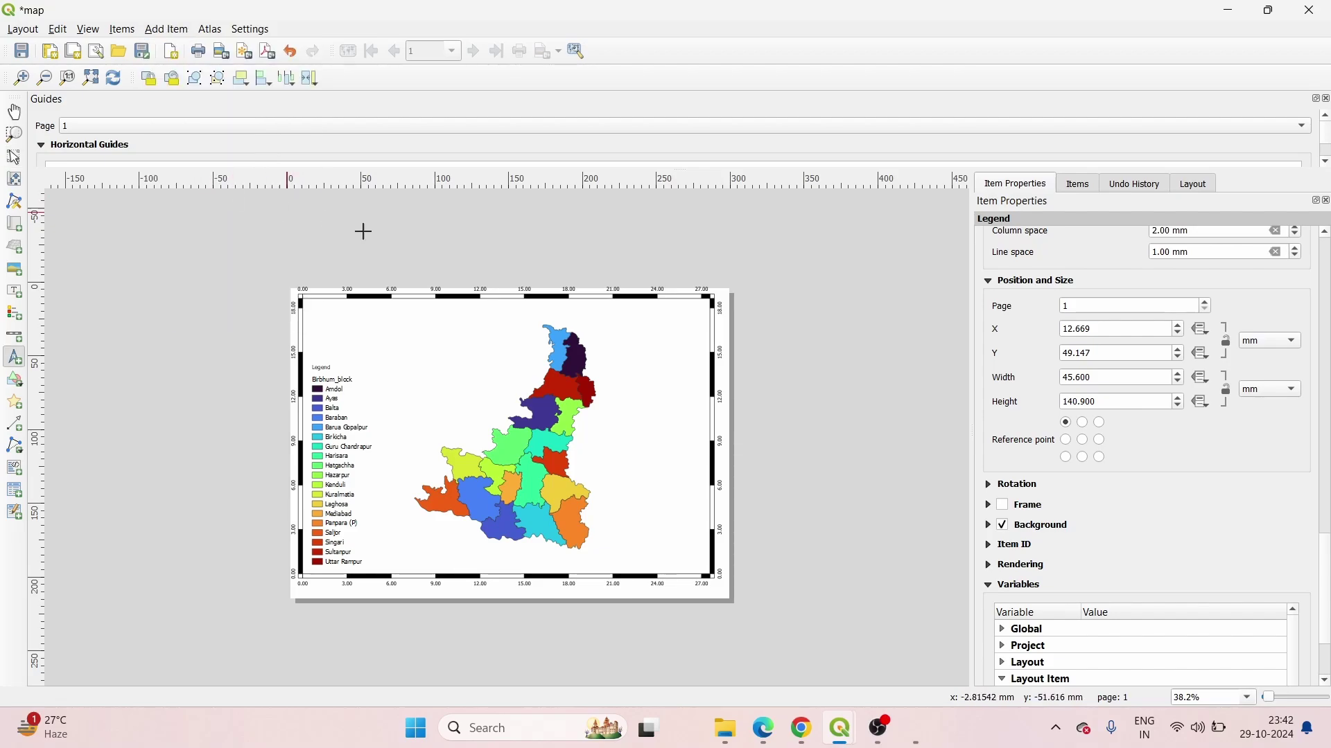
{"action": "left_click_drag", "start_coordinate": [638, 328], "coordinate": [696, 354]}
Browse the SVG groups and images available for the north arrow, along with its picture settings.
{"action": "scroll", "coordinate": [1290, 357], "scroll_direction": "down", "scroll_amount": 10}
{"action": "scroll", "coordinate": [1291, 357], "scroll_direction": "down", "scroll_amount": 8}
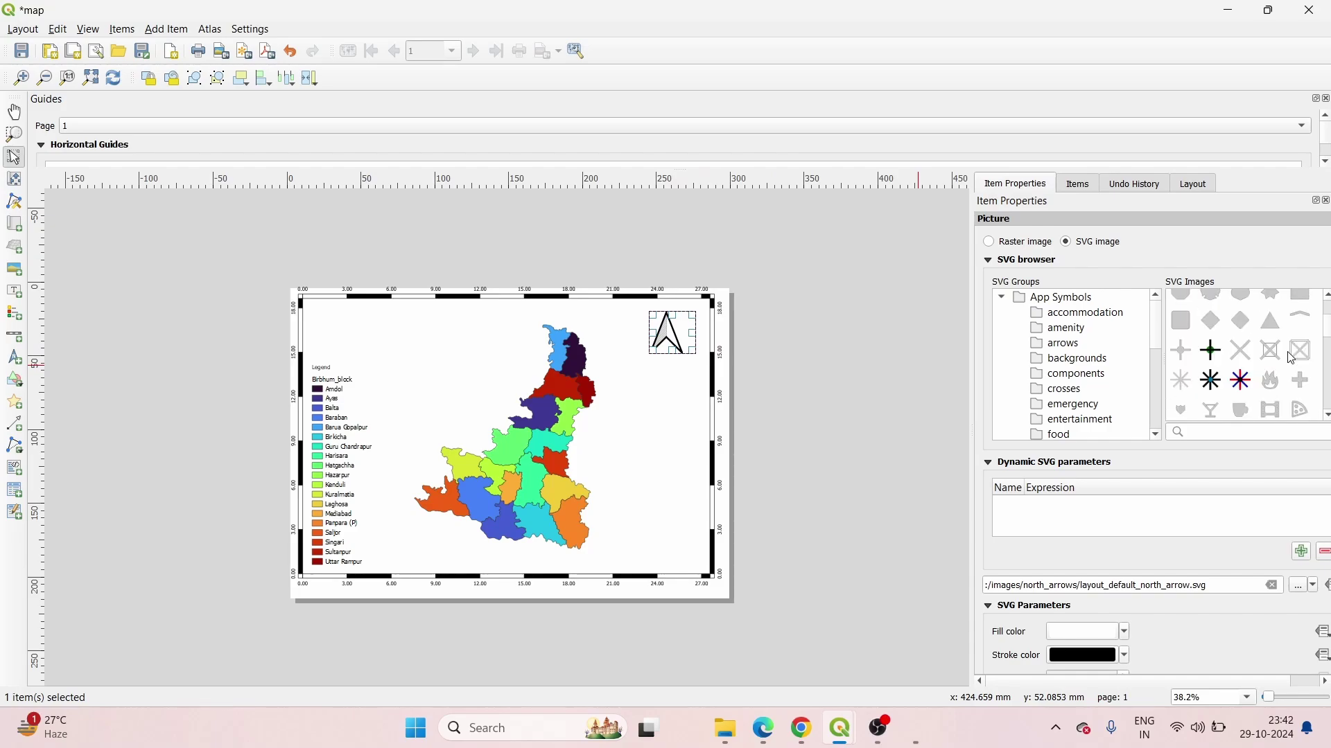
{"action": "scroll", "coordinate": [1290, 357], "scroll_direction": "down", "scroll_amount": 10}
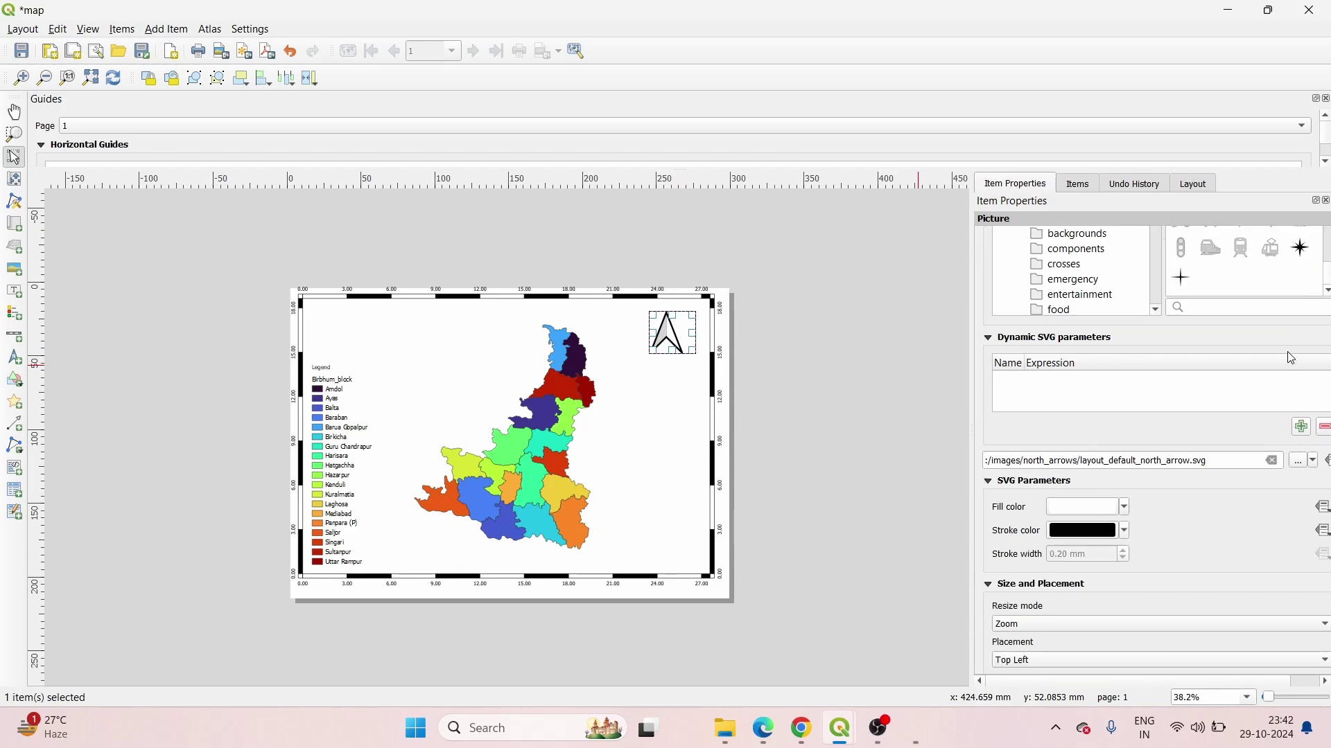
{"action": "scroll", "coordinate": [1112, 335], "scroll_direction": "down", "scroll_amount": 5}
{"action": "scroll", "coordinate": [1113, 336], "scroll_direction": "up", "scroll_amount": 5}
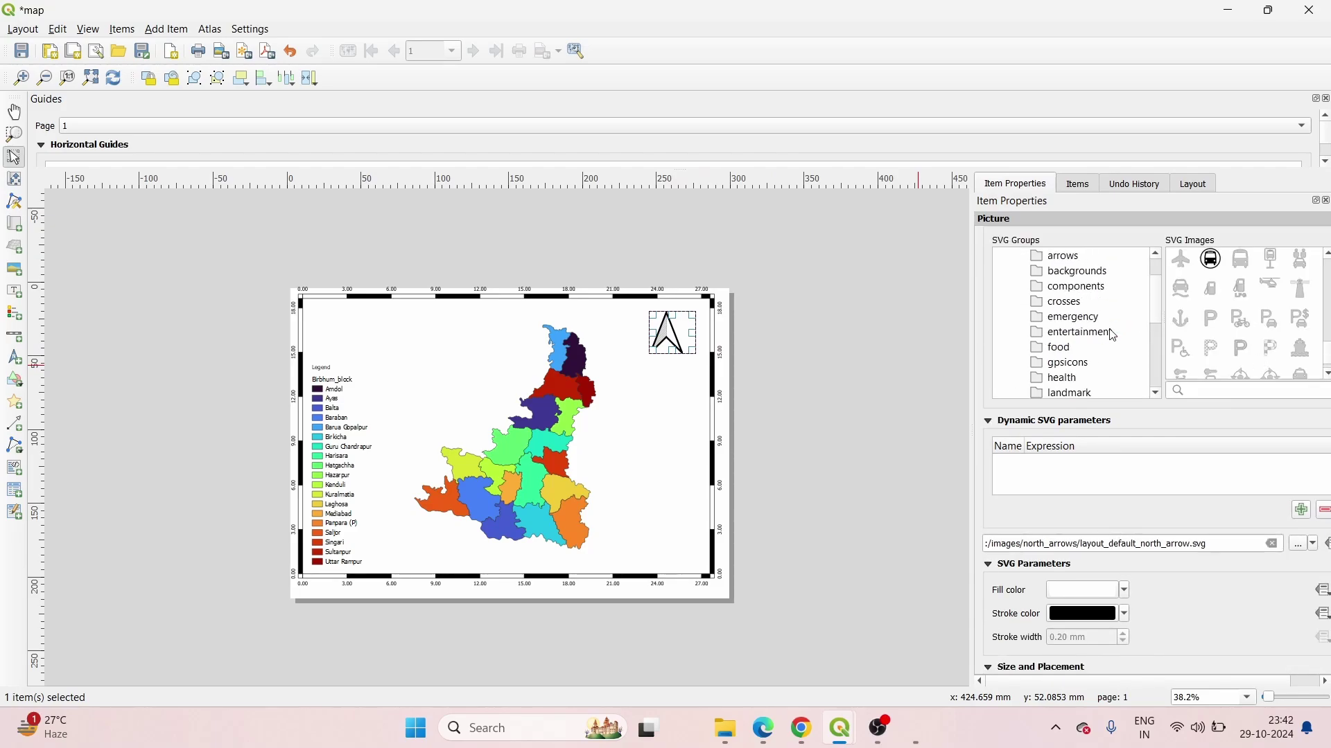
{"action": "scroll", "coordinate": [1047, 340], "scroll_direction": "down", "scroll_amount": 5}
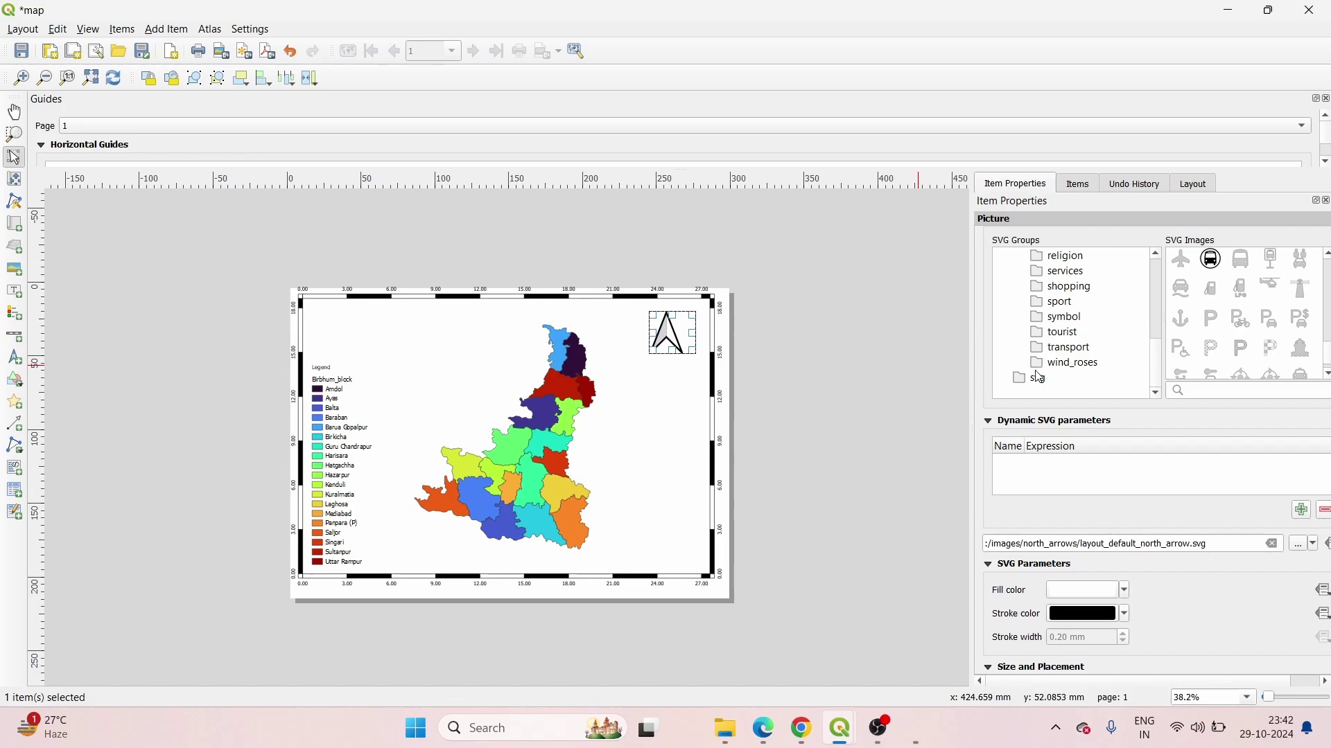
{"action": "scroll", "coordinate": [1254, 339], "scroll_direction": "up", "scroll_amount": 10}
{"action": "scroll", "coordinate": [1254, 339], "scroll_direction": "down", "scroll_amount": 10}
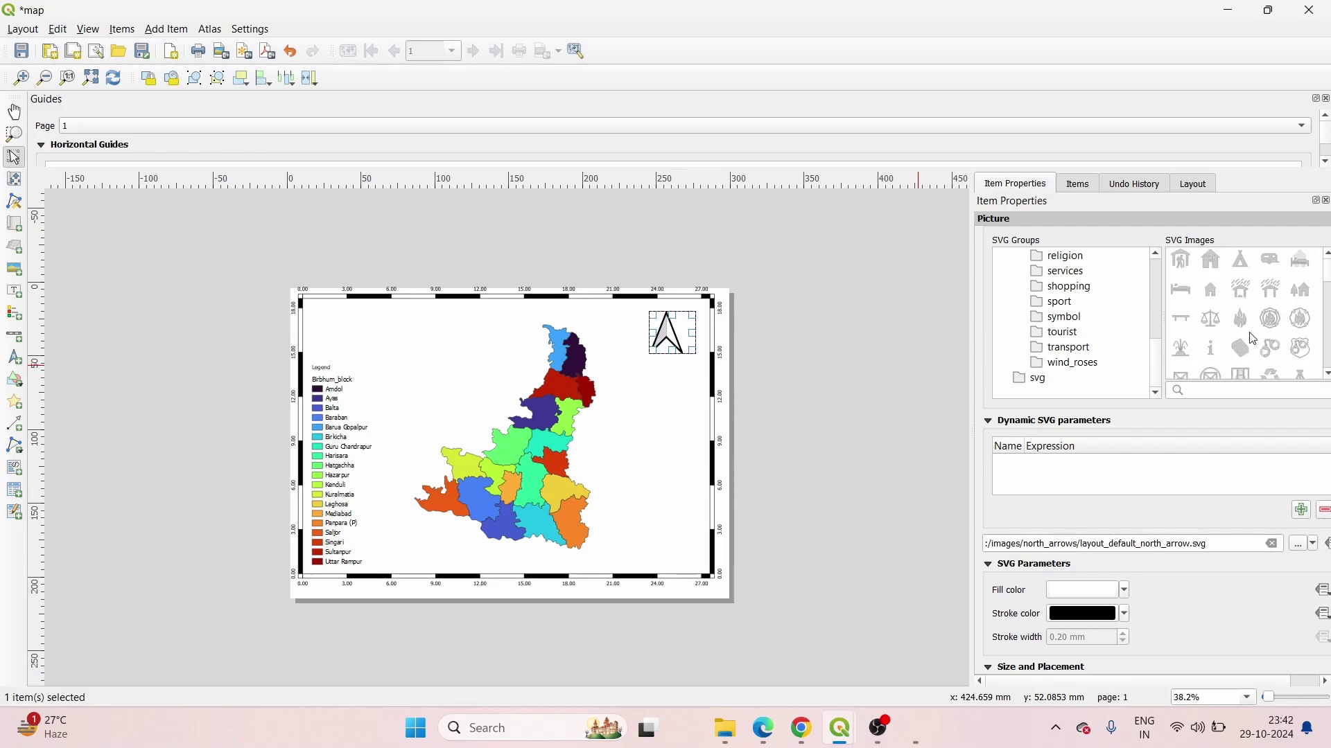
{"action": "scroll", "coordinate": [1255, 339], "scroll_direction": "down", "scroll_amount": 2}
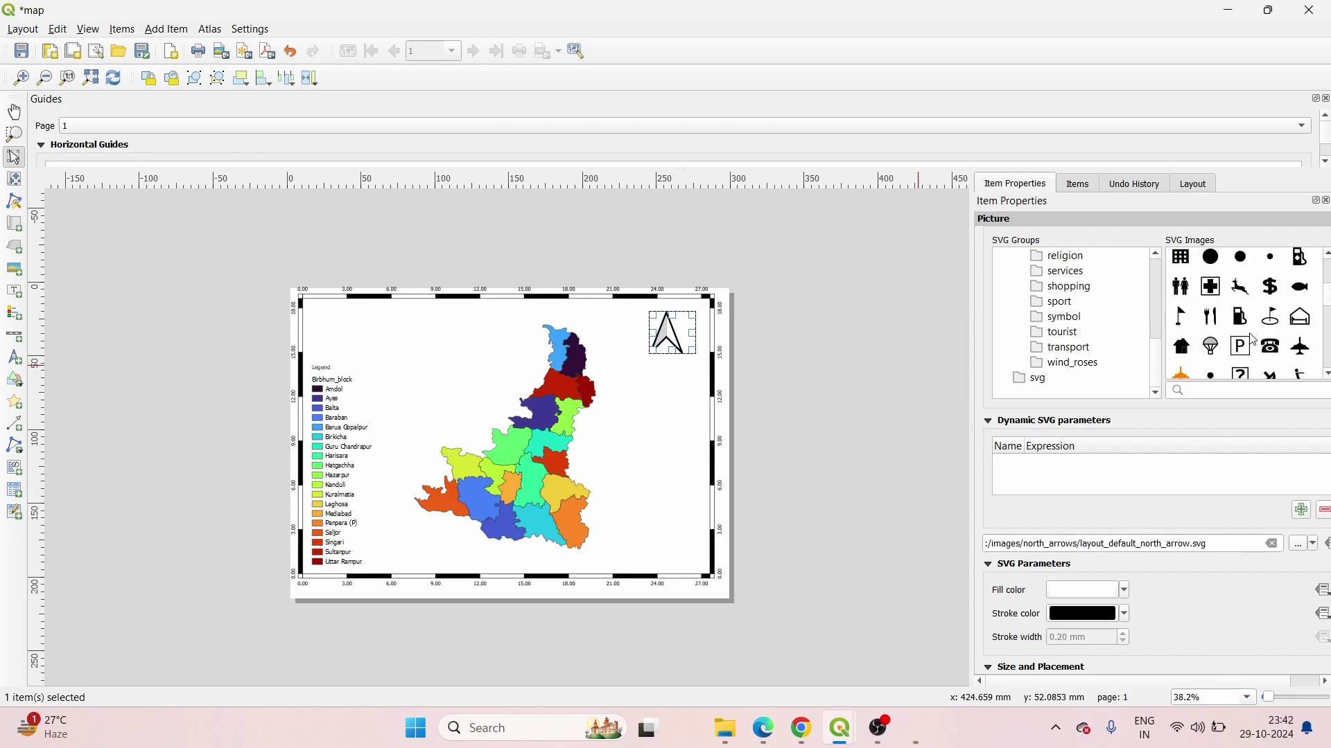
{"action": "scroll", "coordinate": [1254, 339], "scroll_direction": "up", "scroll_amount": 15}
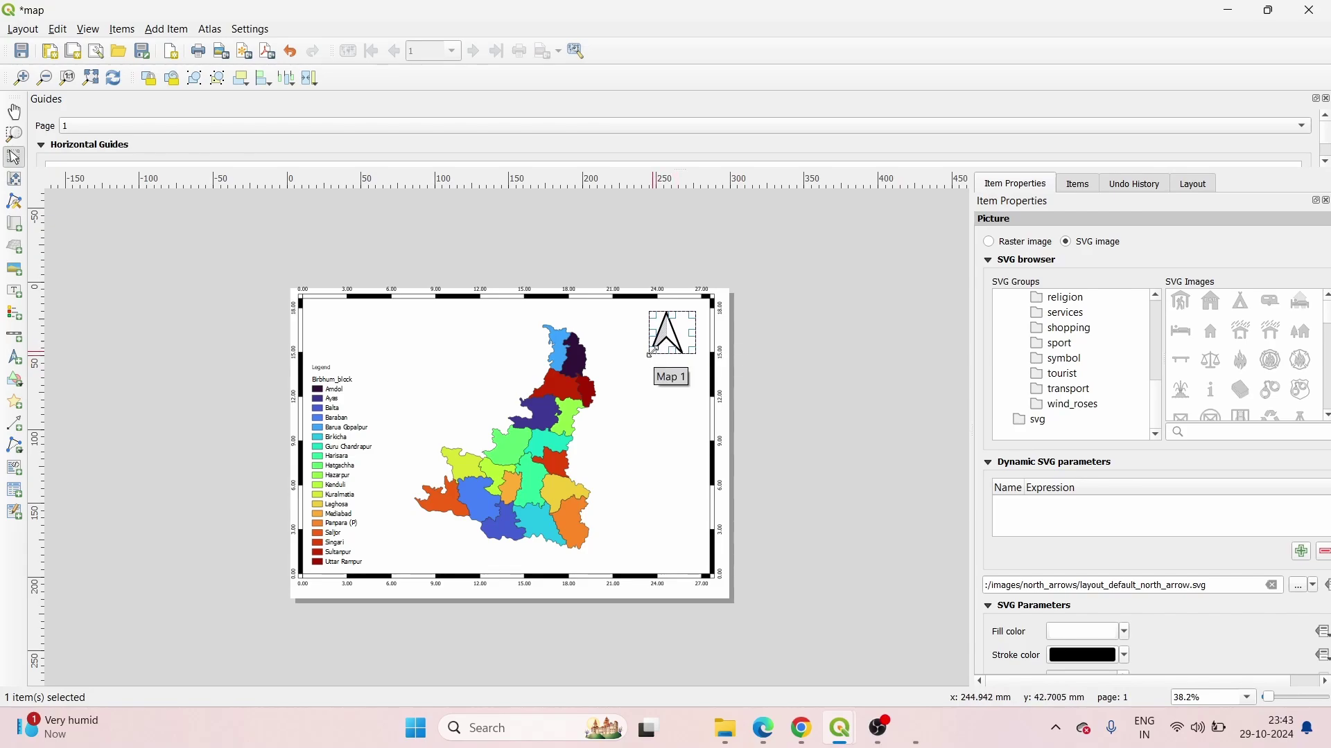
Enlarge the north arrow slightly from its lower-left corner and deselect it.
{"action": "left_click_drag", "start_coordinate": [649, 354], "coordinate": [645, 352]}
{"action": "left_click", "coordinate": [655, 399]}
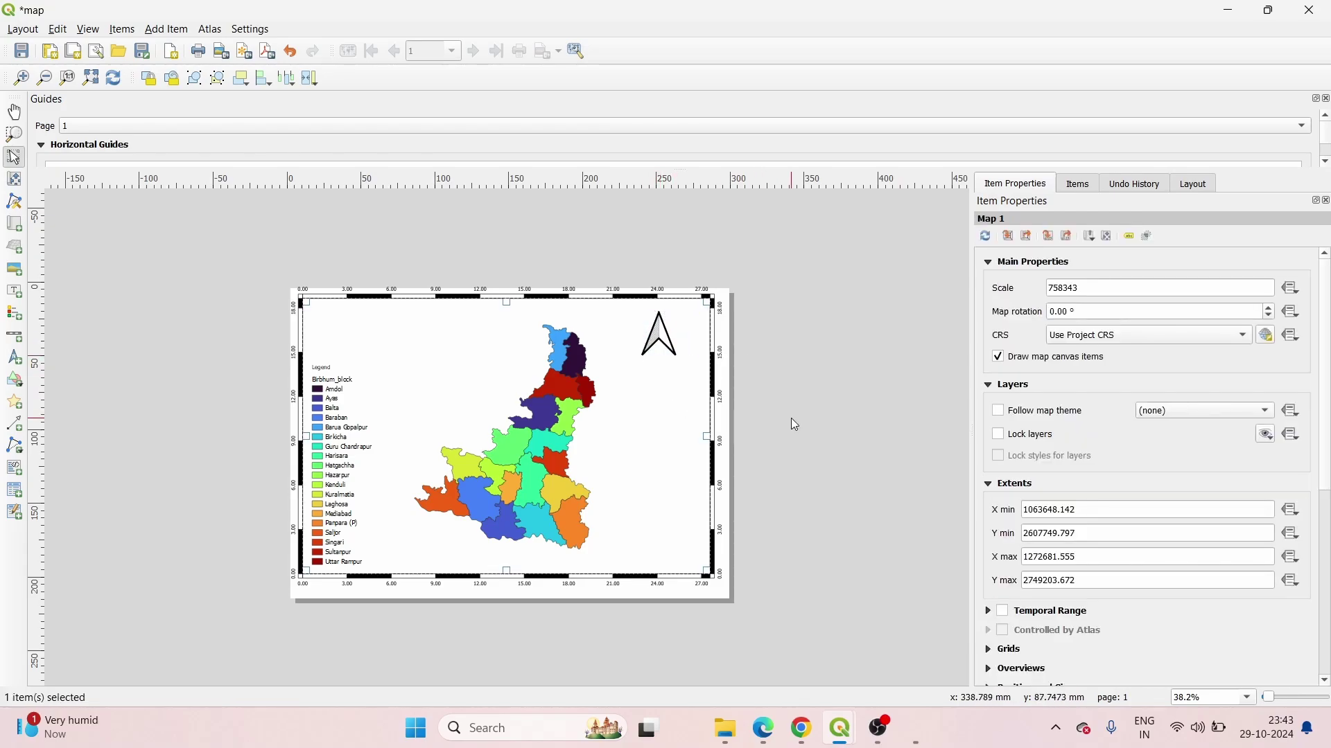
Add a scale bar below the map and move it into the lower-right corner of the map frame.
{"action": "left_click", "coordinate": [165, 30]}
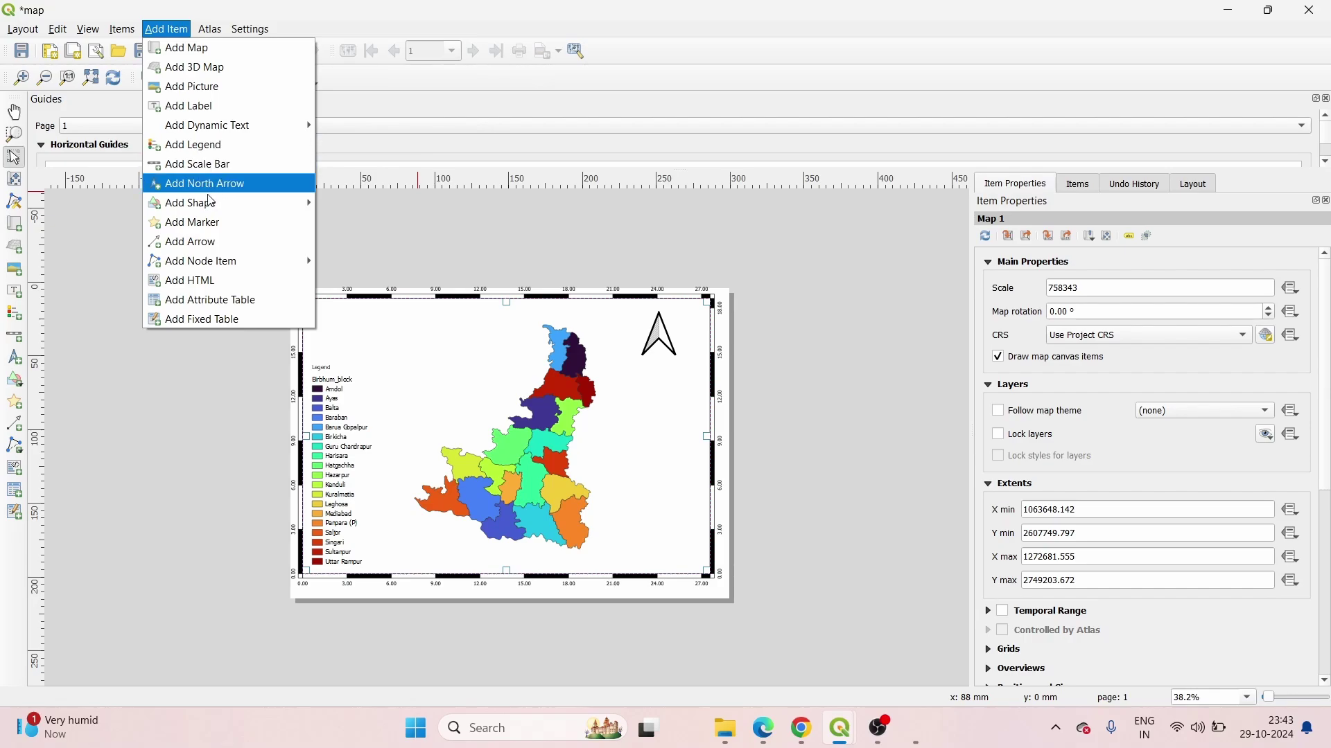
{"action": "left_click", "coordinate": [190, 165]}
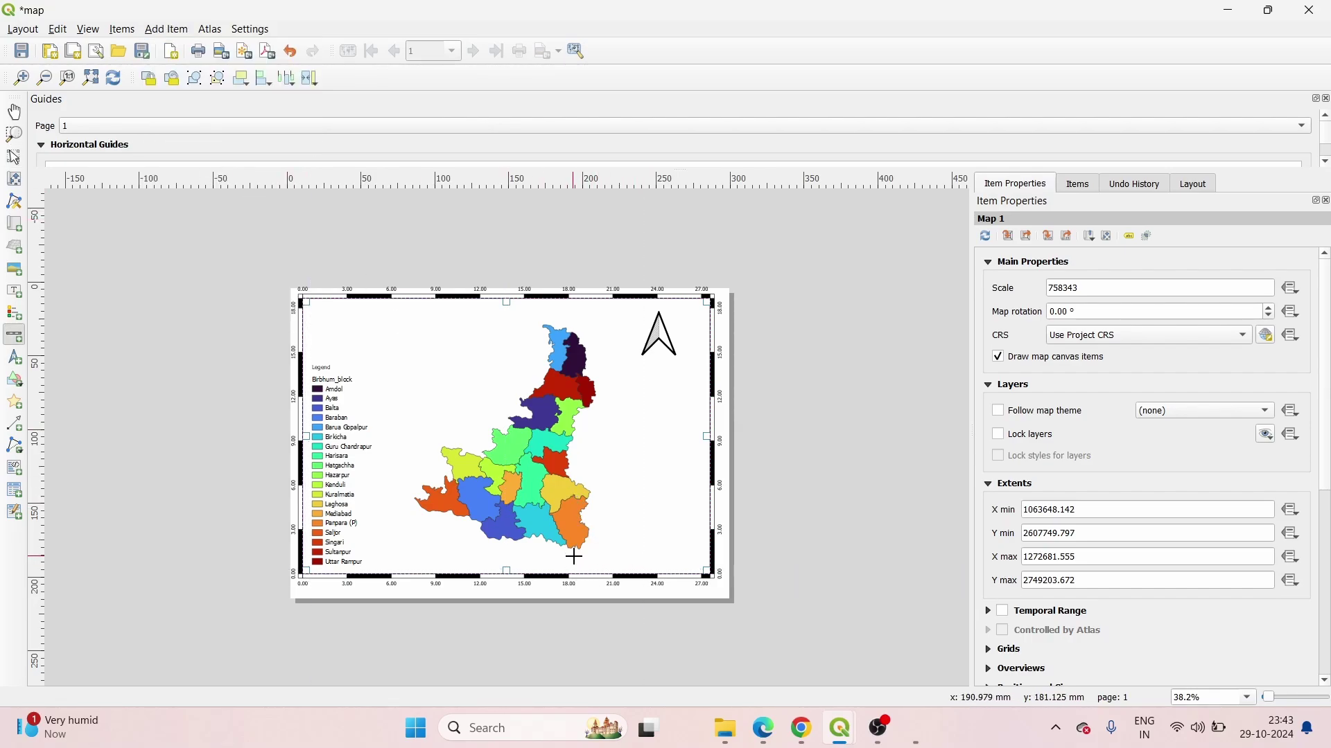
{"action": "left_click_drag", "start_coordinate": [575, 557], "coordinate": [693, 565]}
{"action": "left_click", "coordinate": [655, 563]}
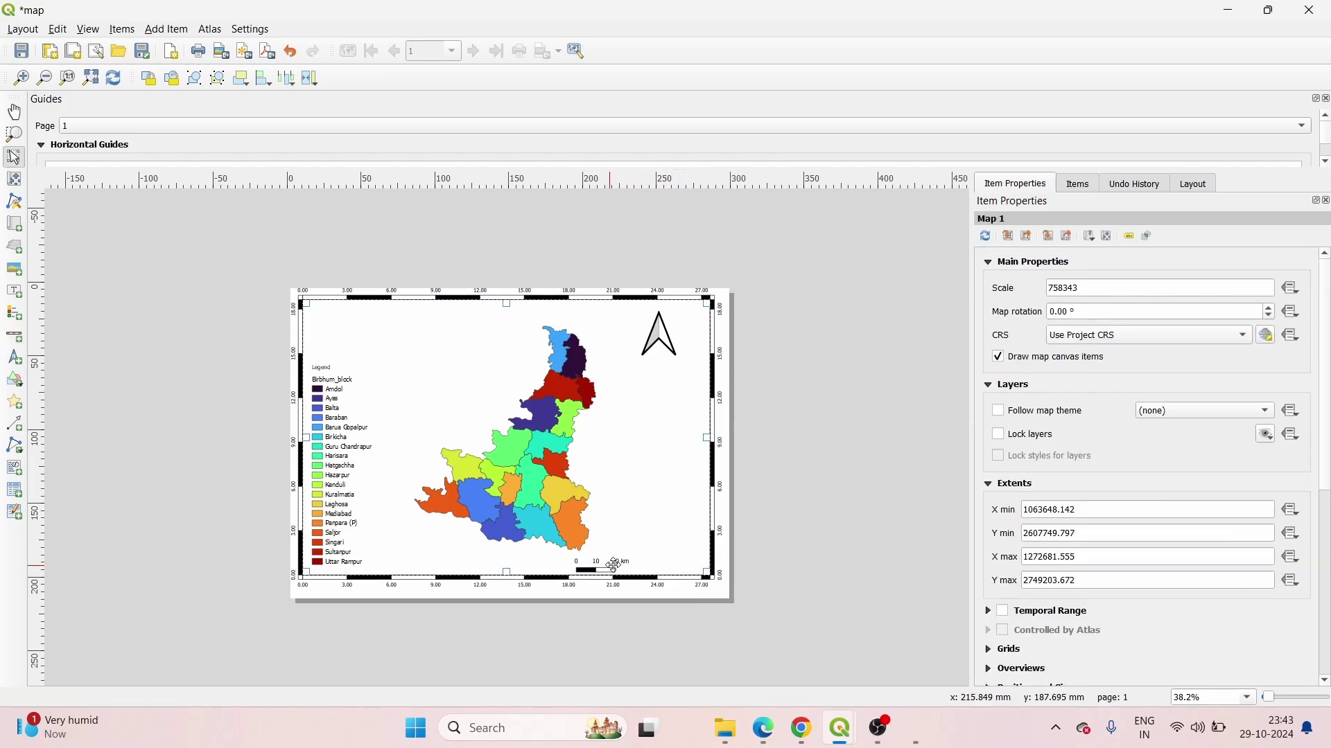
{"action": "left_click", "coordinate": [615, 564]}
{"action": "left_click_drag", "start_coordinate": [615, 565], "coordinate": [670, 555]}
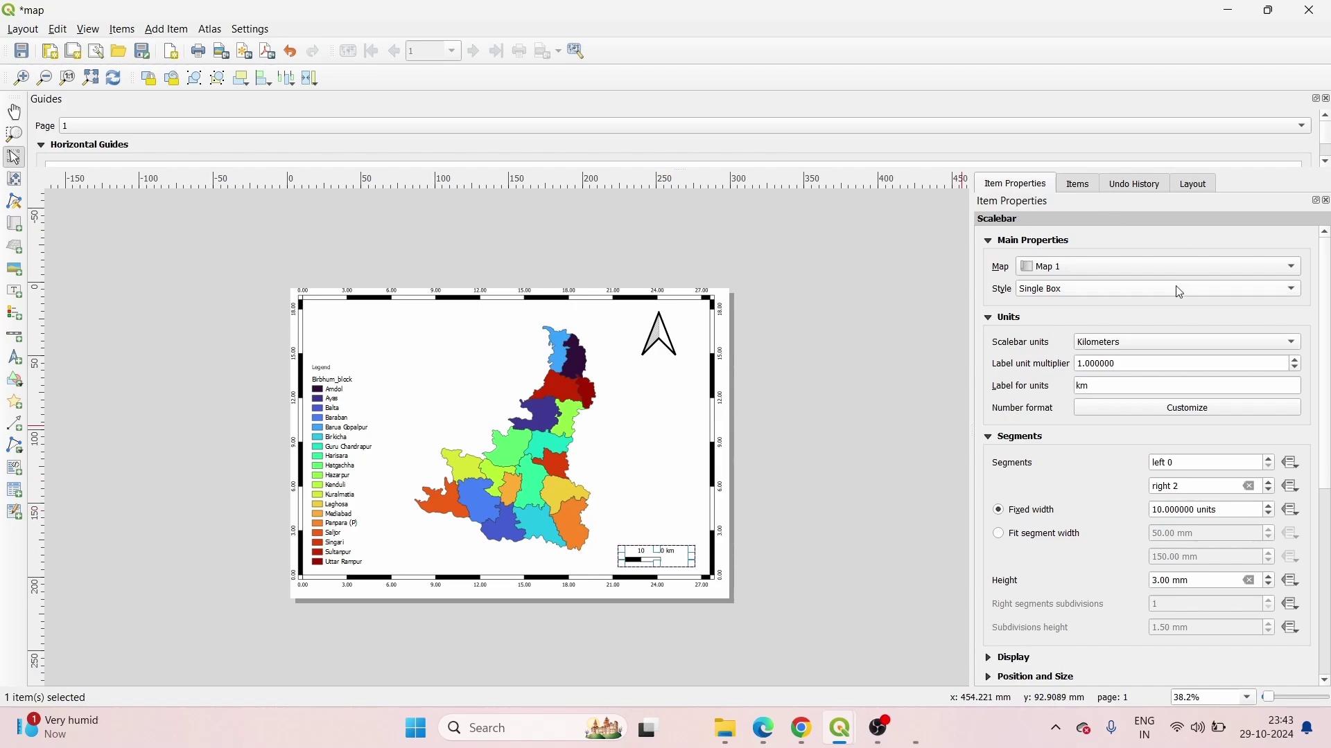
Set the scale bar's label unit multiplier to 4.
{"action": "left_click", "coordinate": [1295, 363]}
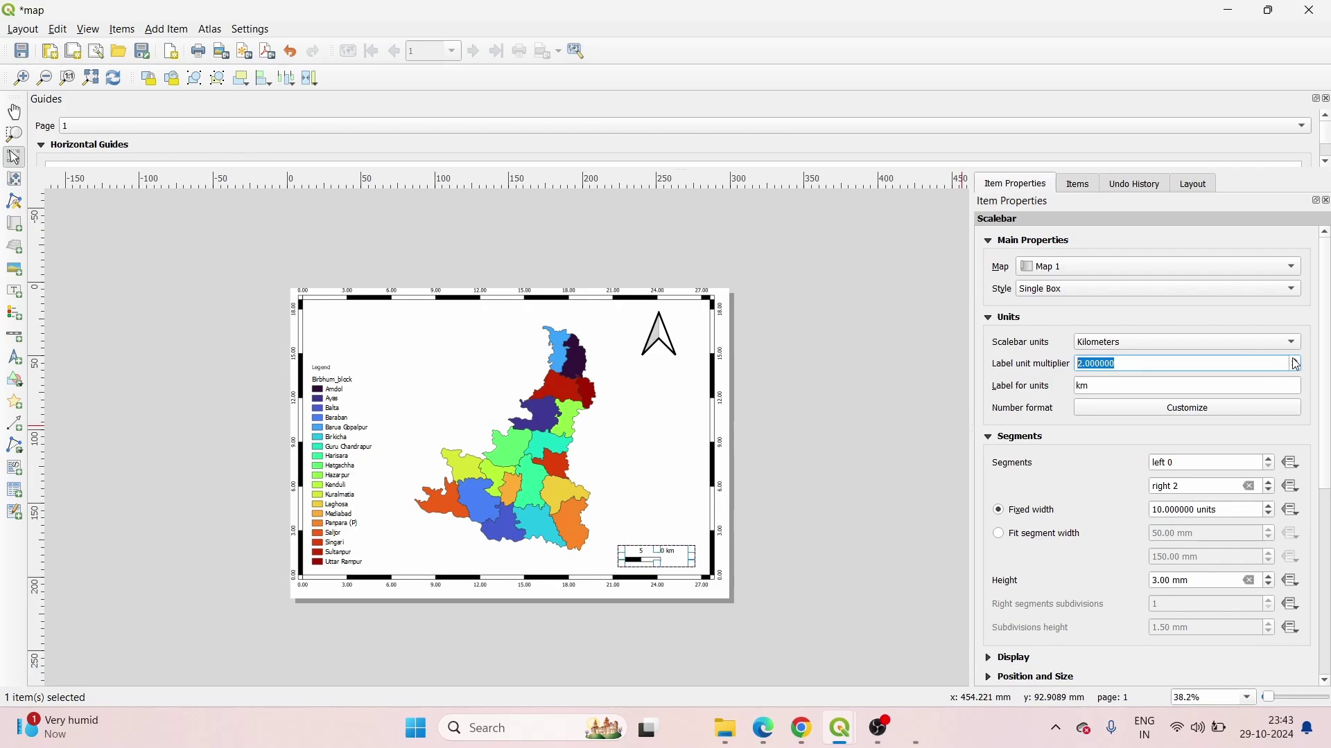
{"action": "left_click", "coordinate": [1295, 361]}
{"action": "left_click", "coordinate": [1294, 361]}
Set the scale bar to 6 left segments and 3 right segments.
{"action": "left_click", "coordinate": [1274, 463]}
{"action": "left_click", "coordinate": [1274, 463]}
{"action": "left_click", "coordinate": [1274, 463]}
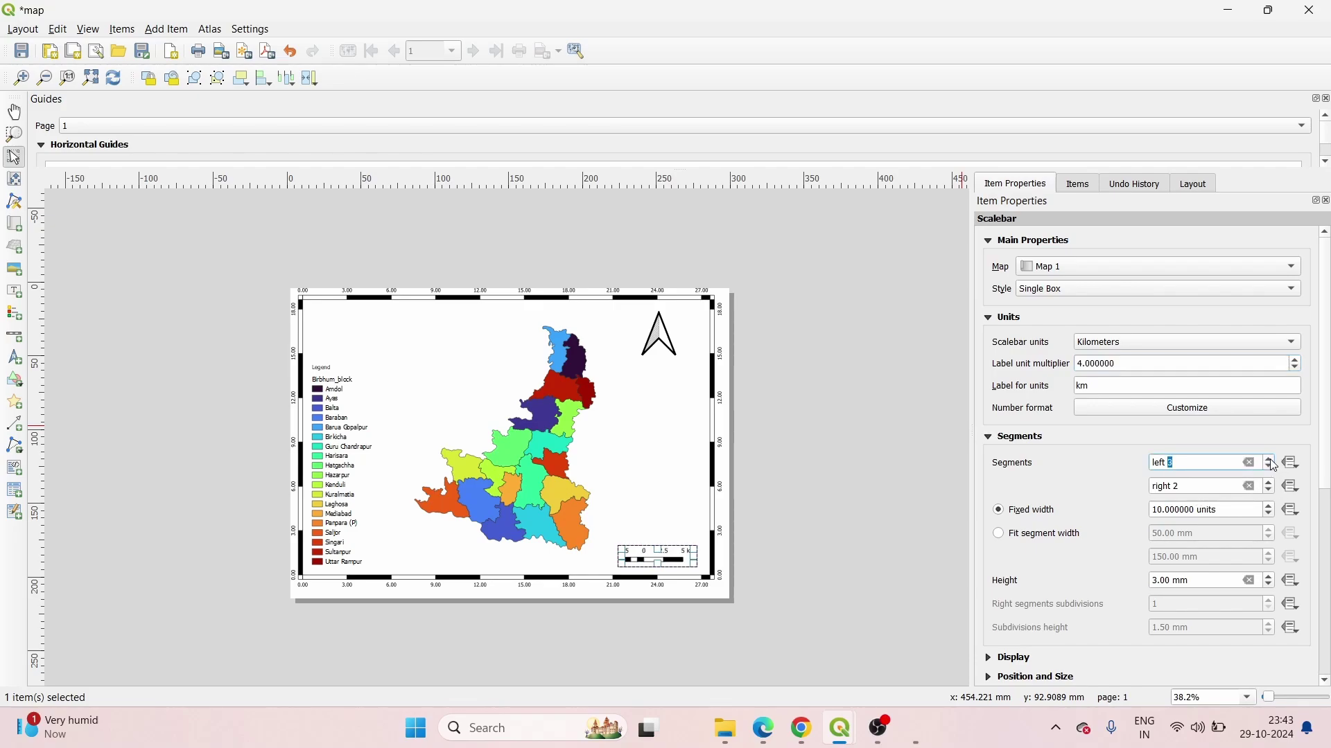
{"action": "left_click", "coordinate": [1274, 463]}
{"action": "left_click", "coordinate": [1274, 463]}
{"action": "left_click", "coordinate": [1273, 463]}
{"action": "left_click", "coordinate": [1272, 487]}
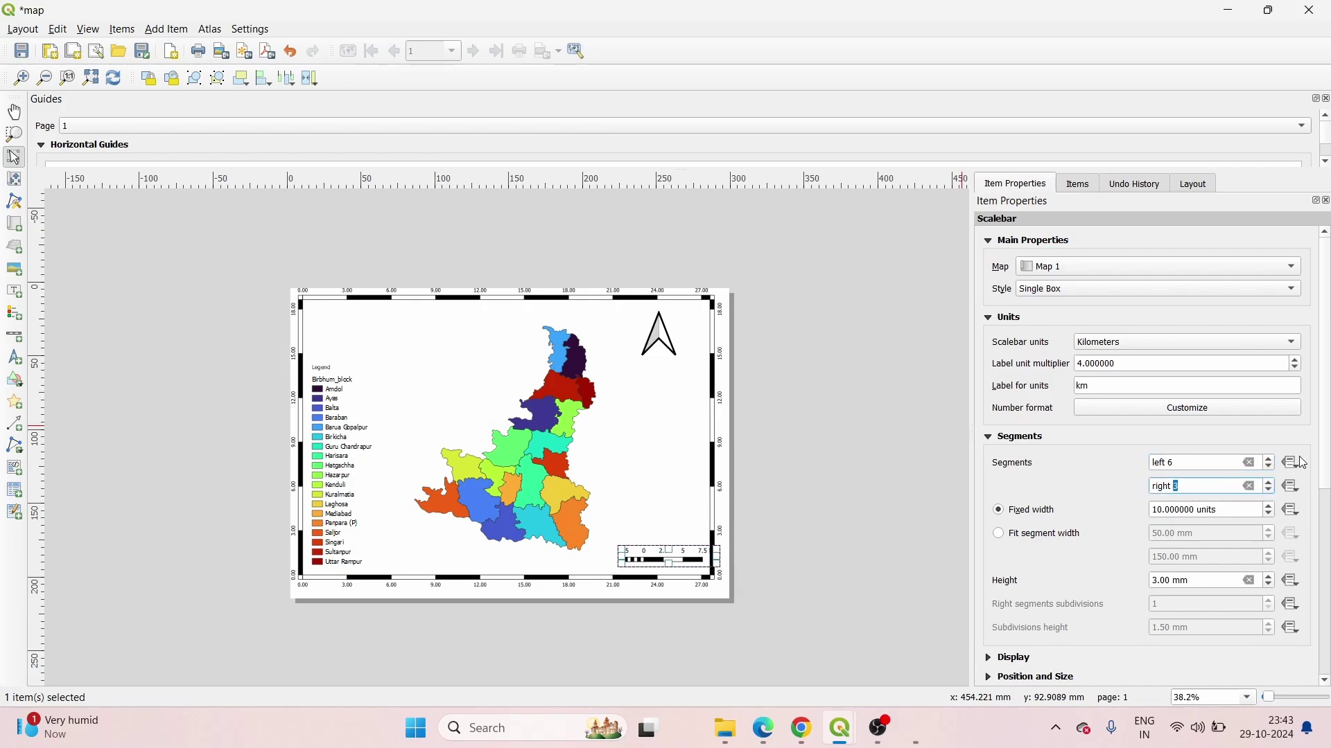
Set the scale bar's label unit multiplier to 5 and extend its box leftward, clear of the map frame's edge.
{"action": "left_click", "coordinate": [1298, 360]}
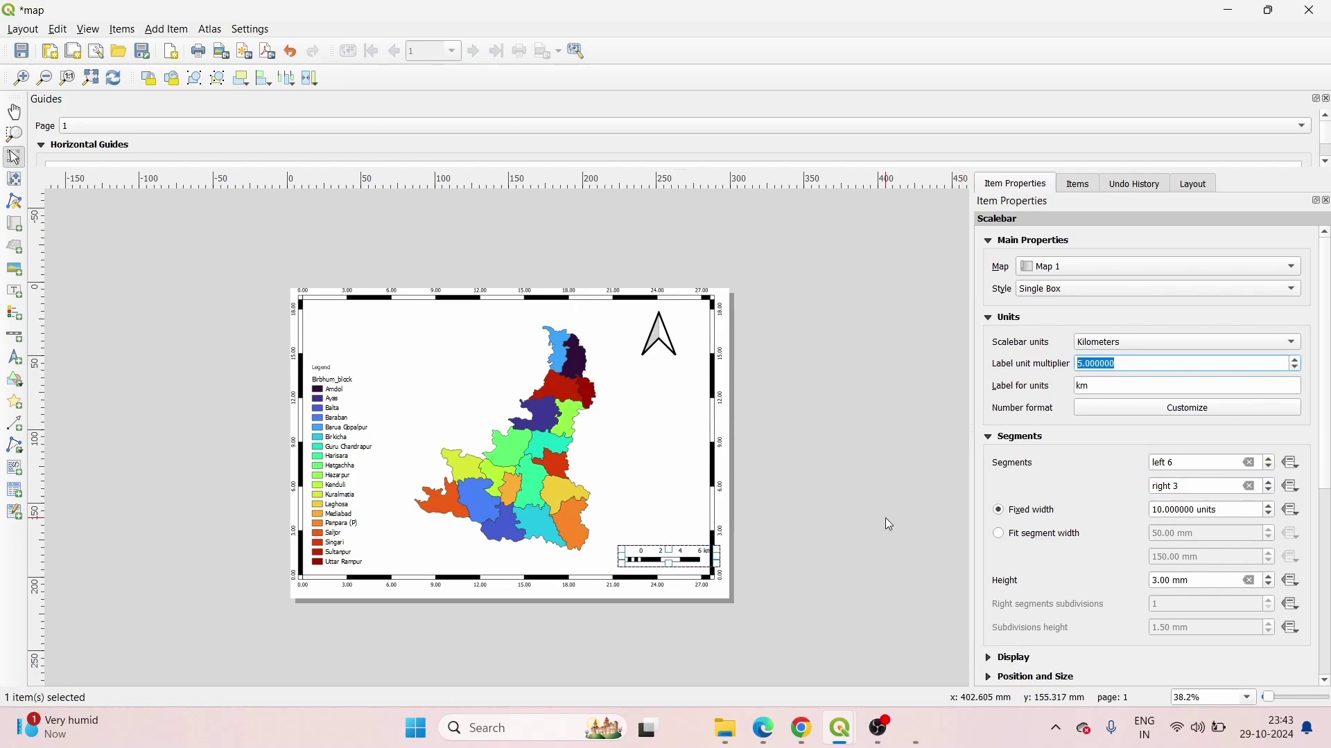
{"action": "left_click_drag", "start_coordinate": [621, 558], "coordinate": [588, 557]}
{"action": "left_click", "coordinate": [681, 513]}
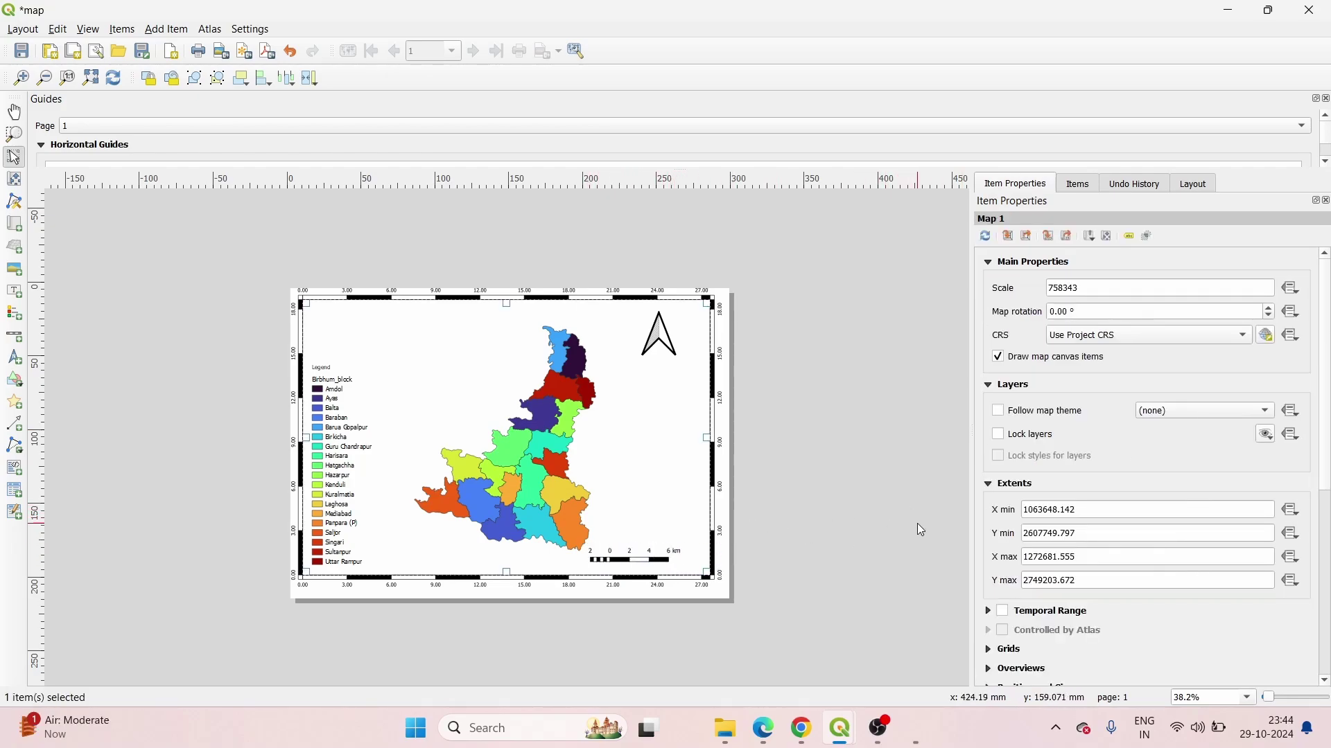
{"action": "left_click", "coordinate": [631, 554]}
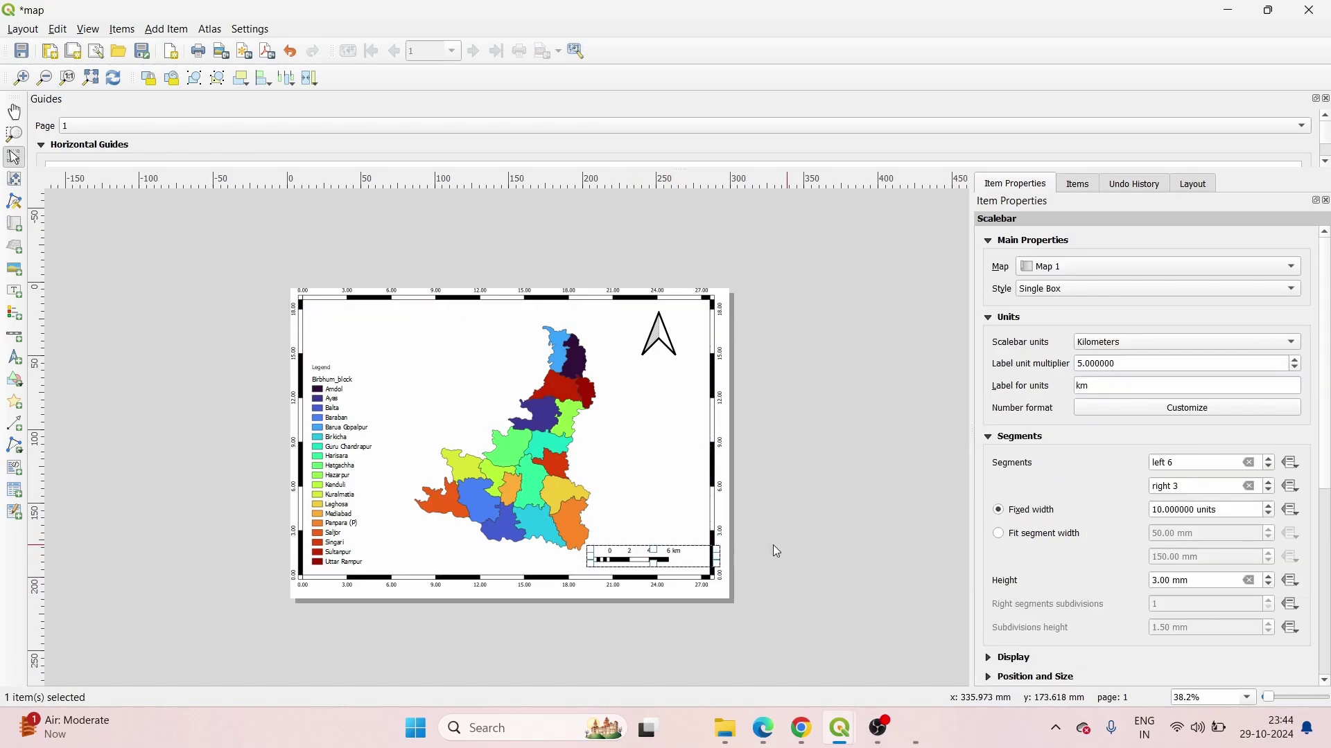
Try a scale bar height of 4 mm and return it to 3 mm.
{"action": "scroll", "coordinate": [1147, 528], "scroll_direction": "down", "scroll_amount": 3}
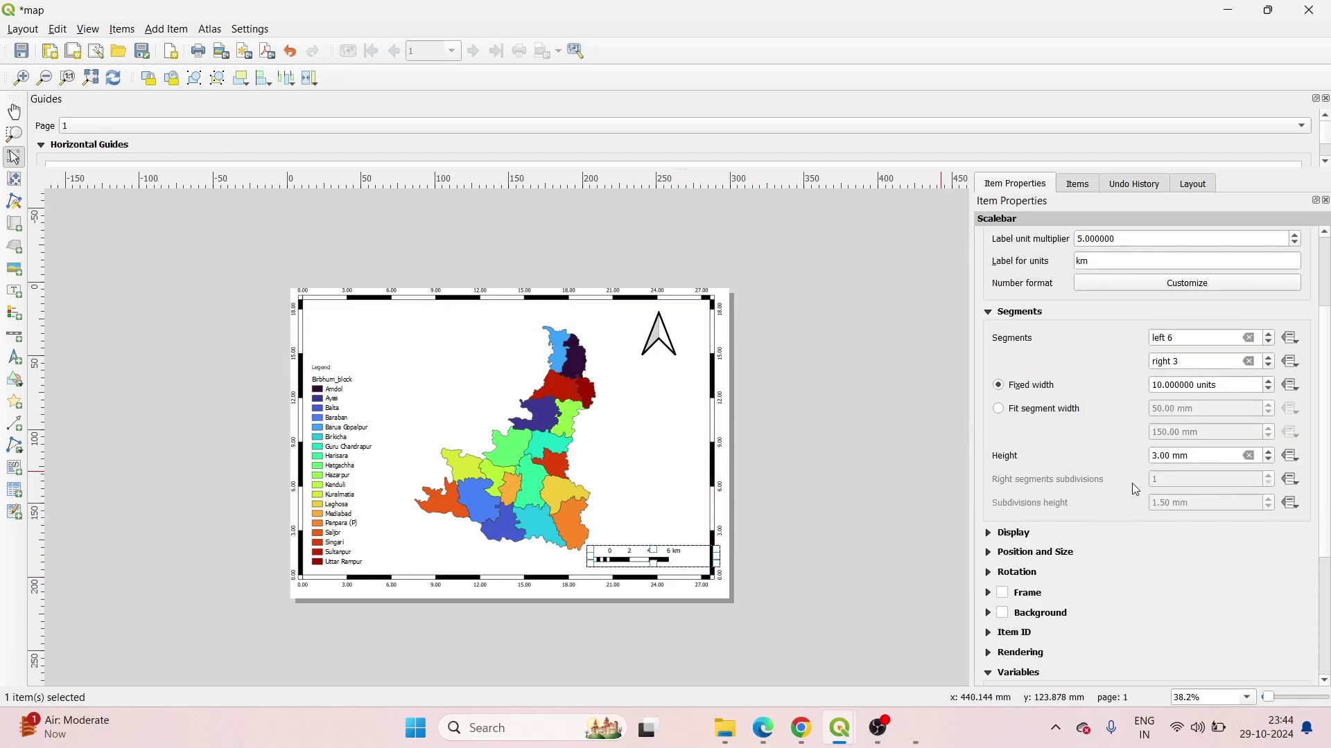
{"action": "left_click", "coordinate": [1269, 453]}
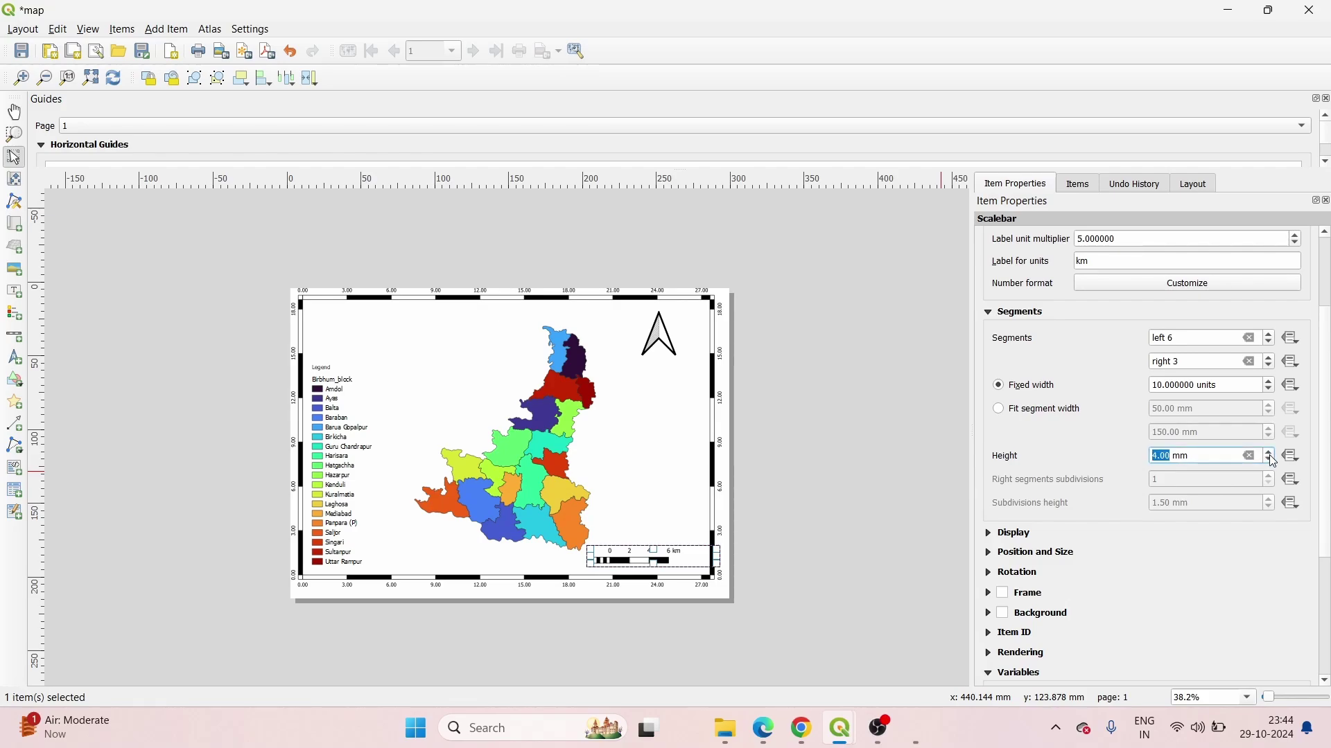
{"action": "left_click", "coordinate": [1273, 461]}
Keep the scale bar labels centered at the segment edge and set the primary fill to light blue.
{"action": "scroll", "coordinate": [1102, 551], "scroll_direction": "down", "scroll_amount": 1}
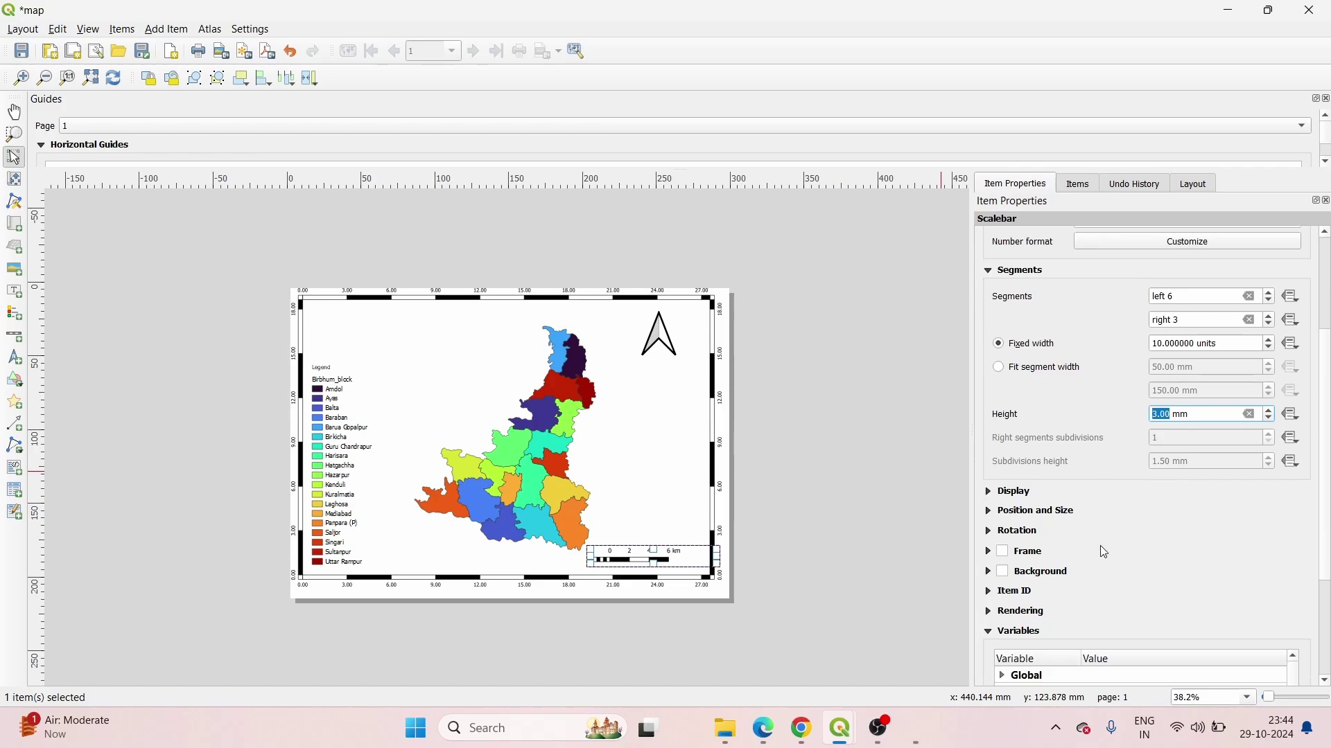
{"action": "left_click", "coordinate": [995, 499]}
{"action": "left_click", "coordinate": [994, 495]}
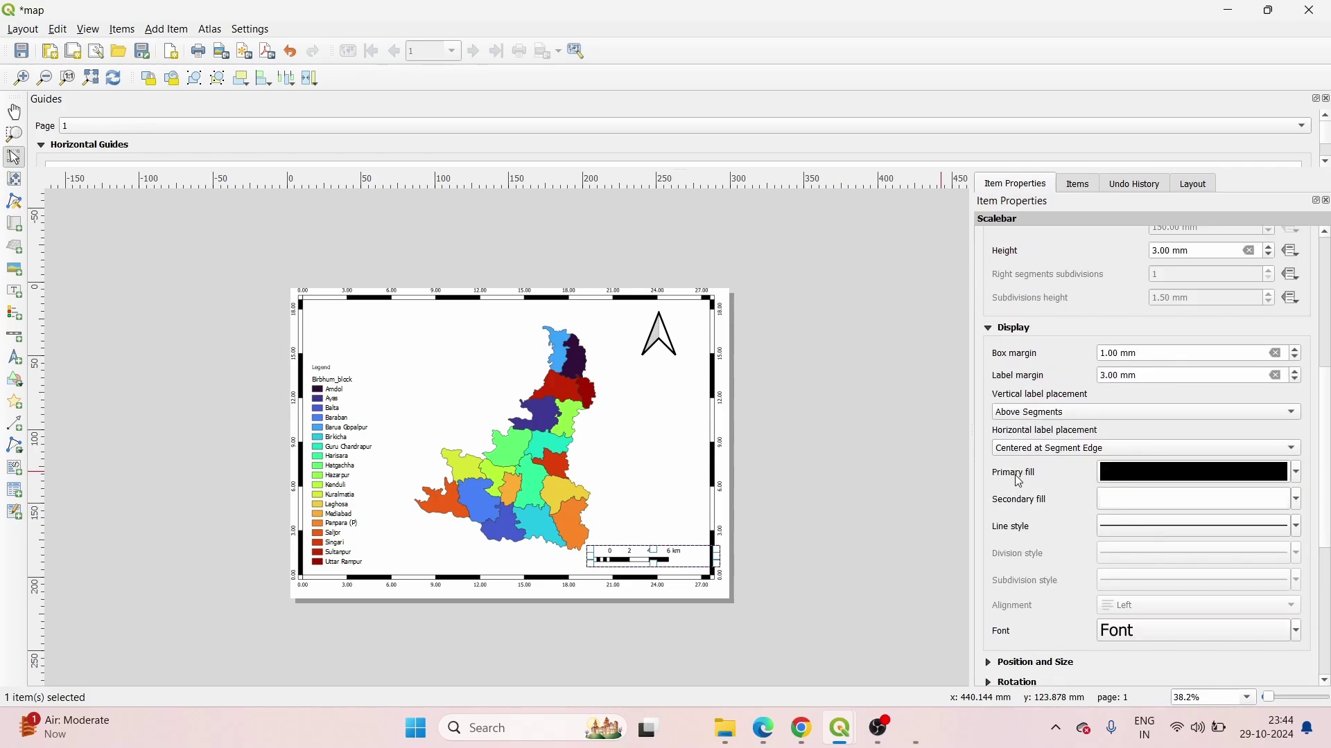
{"action": "left_click", "coordinate": [1265, 447]}
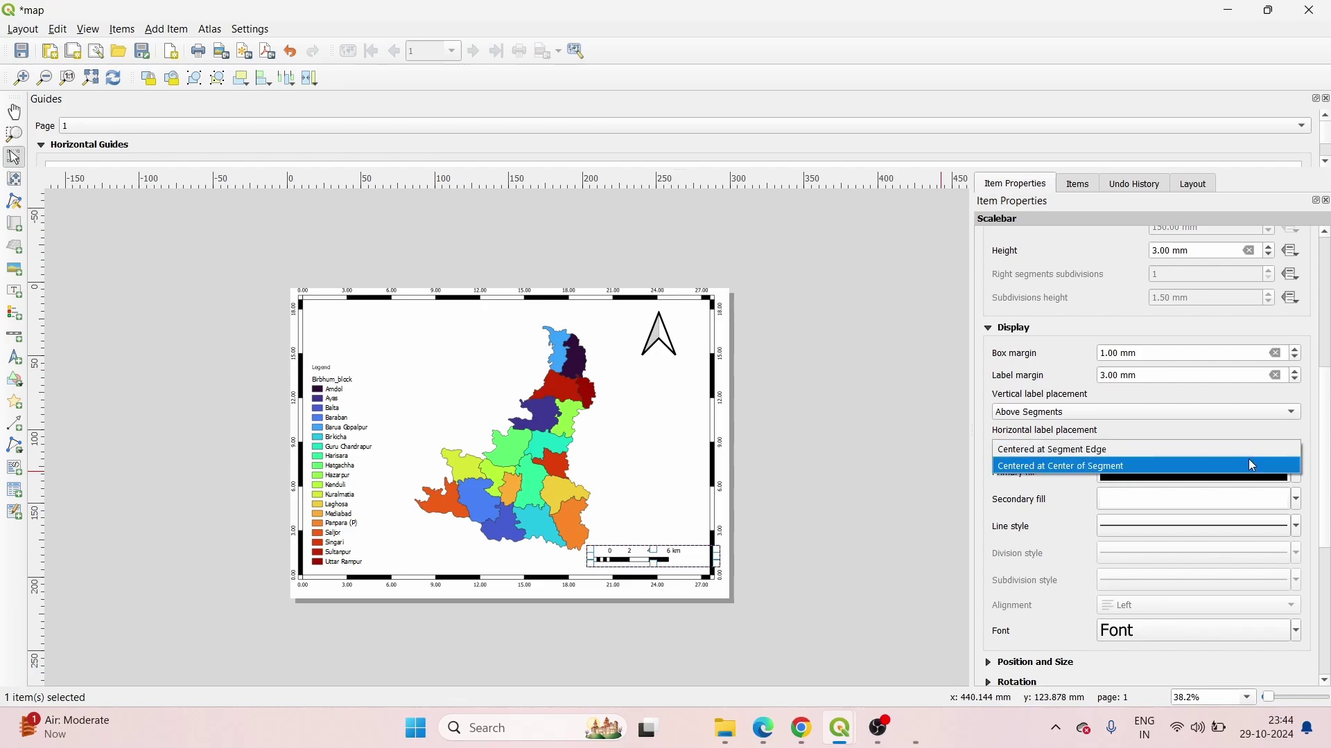
{"action": "left_click", "coordinate": [1247, 449]}
{"action": "left_click", "coordinate": [1299, 477]}
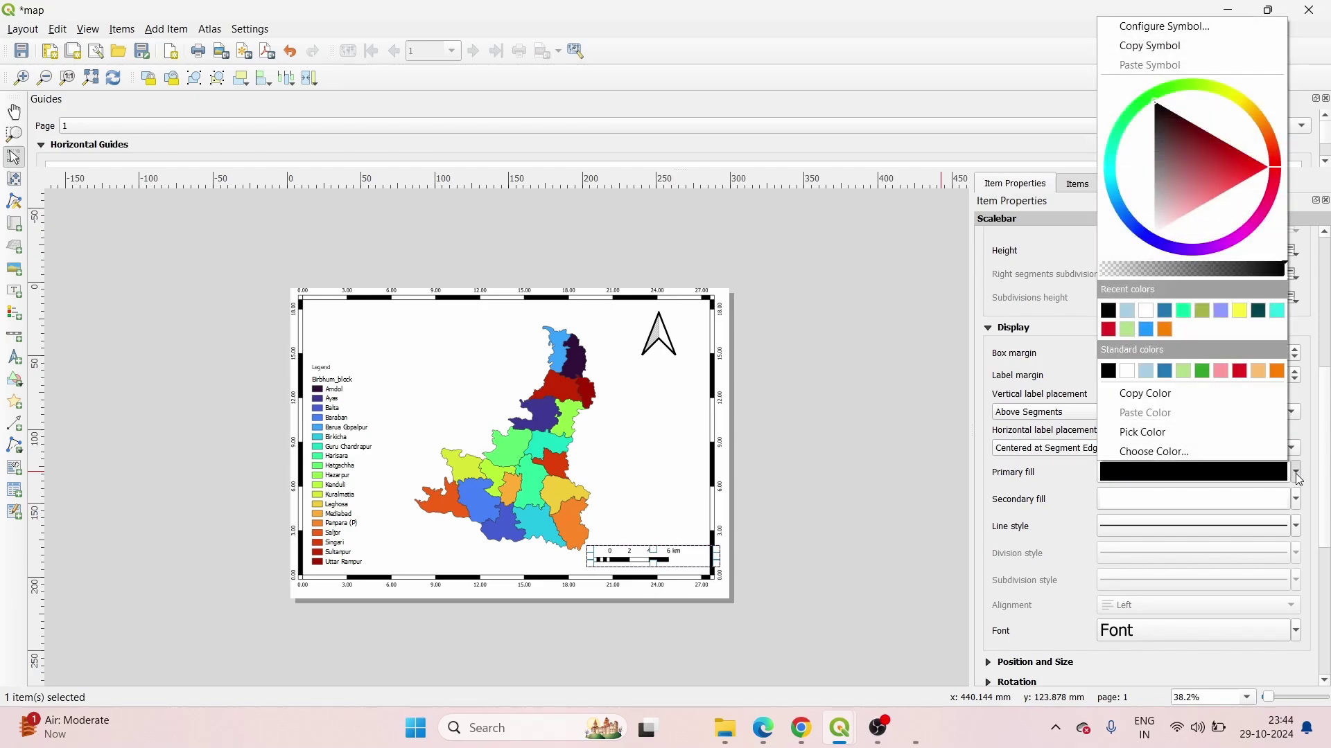
{"action": "left_click", "coordinate": [1149, 371]}
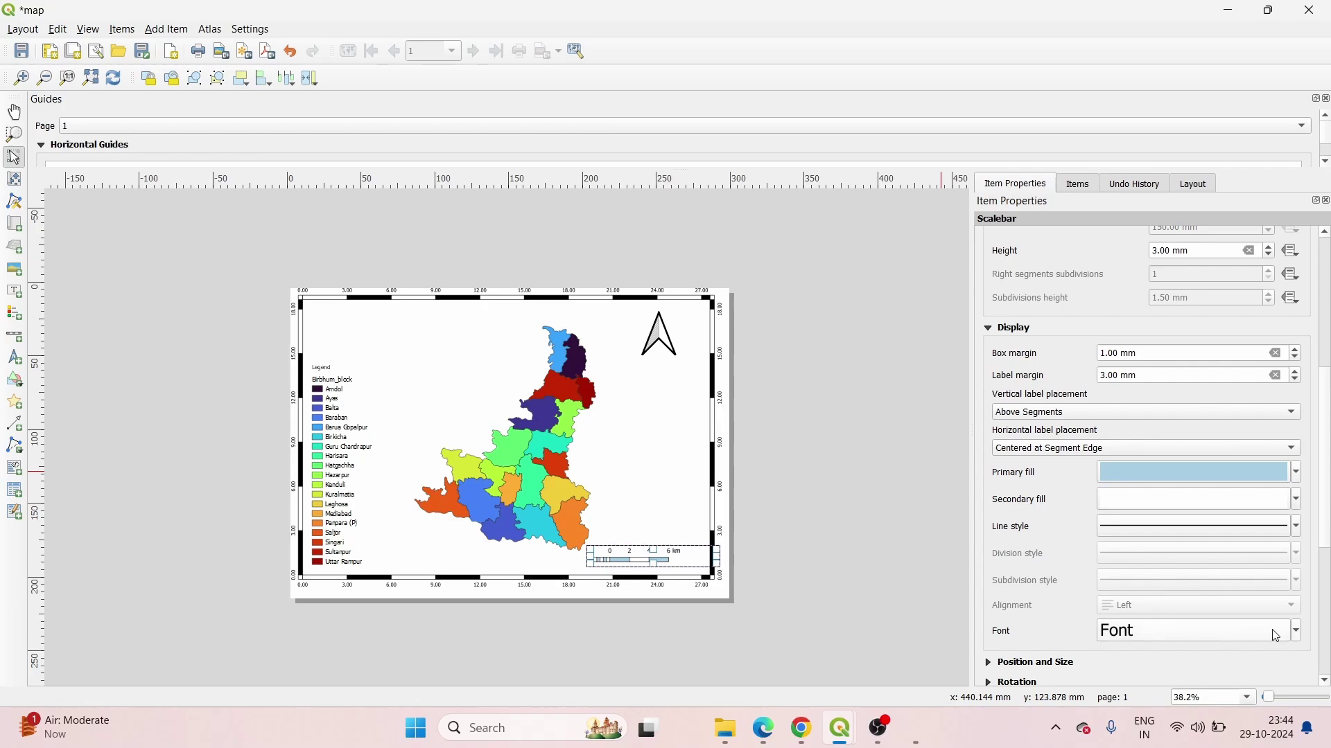
{"action": "scroll", "coordinate": [1168, 458], "scroll_direction": "down", "scroll_amount": 4}
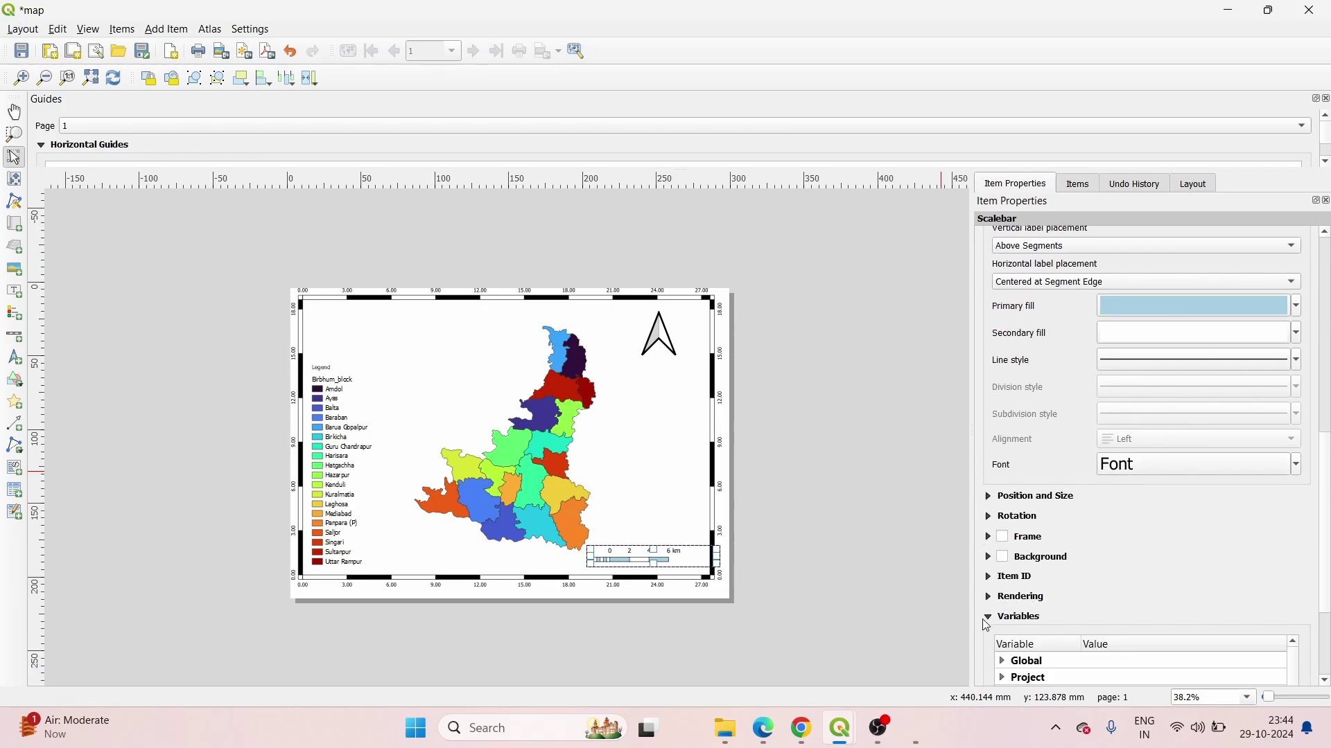
{"action": "left_click", "coordinate": [998, 590]}
{"action": "left_click", "coordinate": [997, 589]}
{"action": "left_click", "coordinate": [627, 485]}
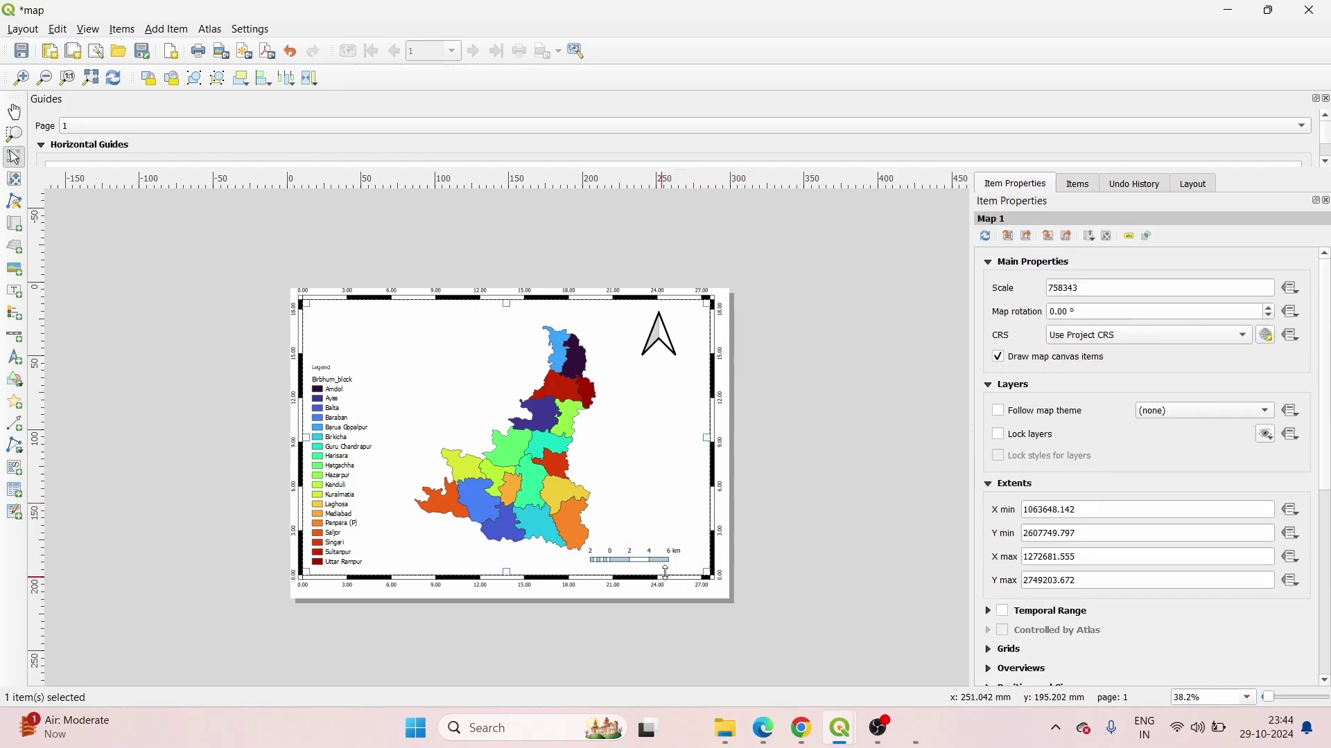
Add a label about 90 mm wide and 15 mm high in the upper-left part of the map frame.
{"action": "left_click", "coordinate": [166, 29]}
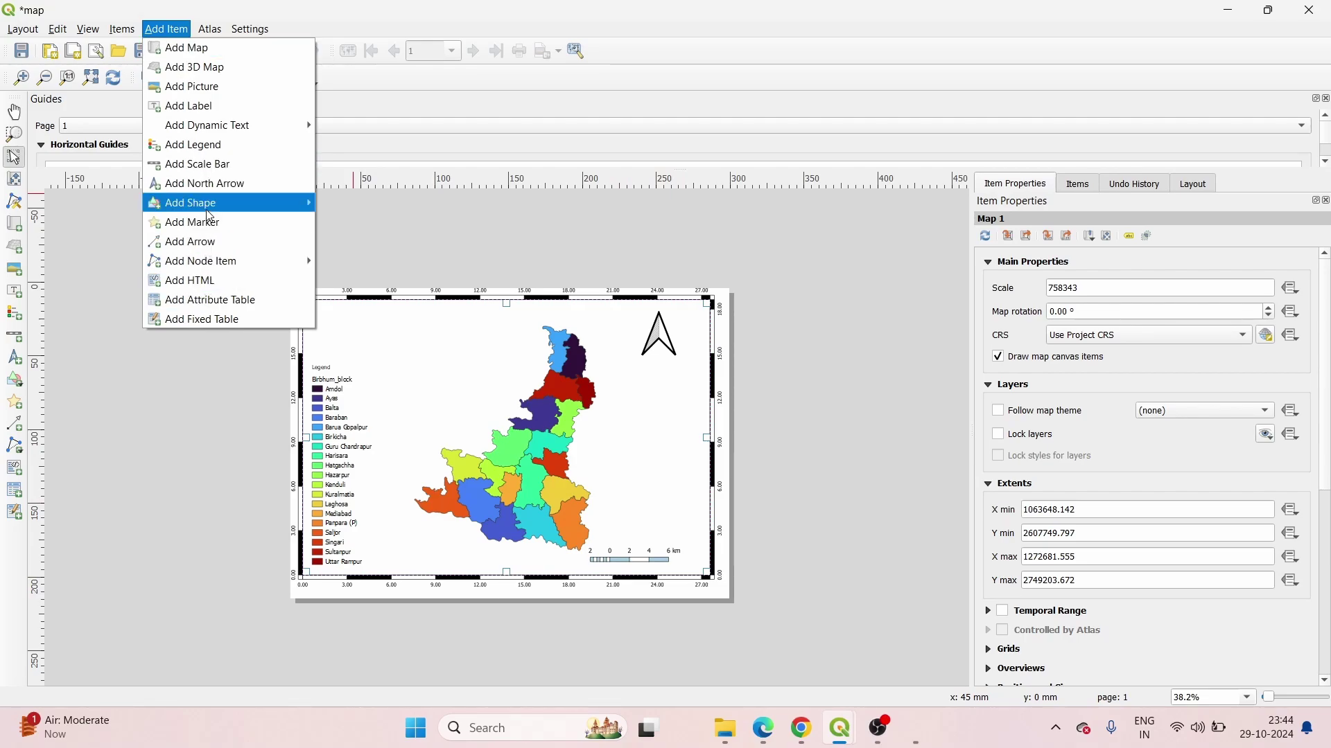
{"action": "mouse_move", "coordinate": [210, 214]}
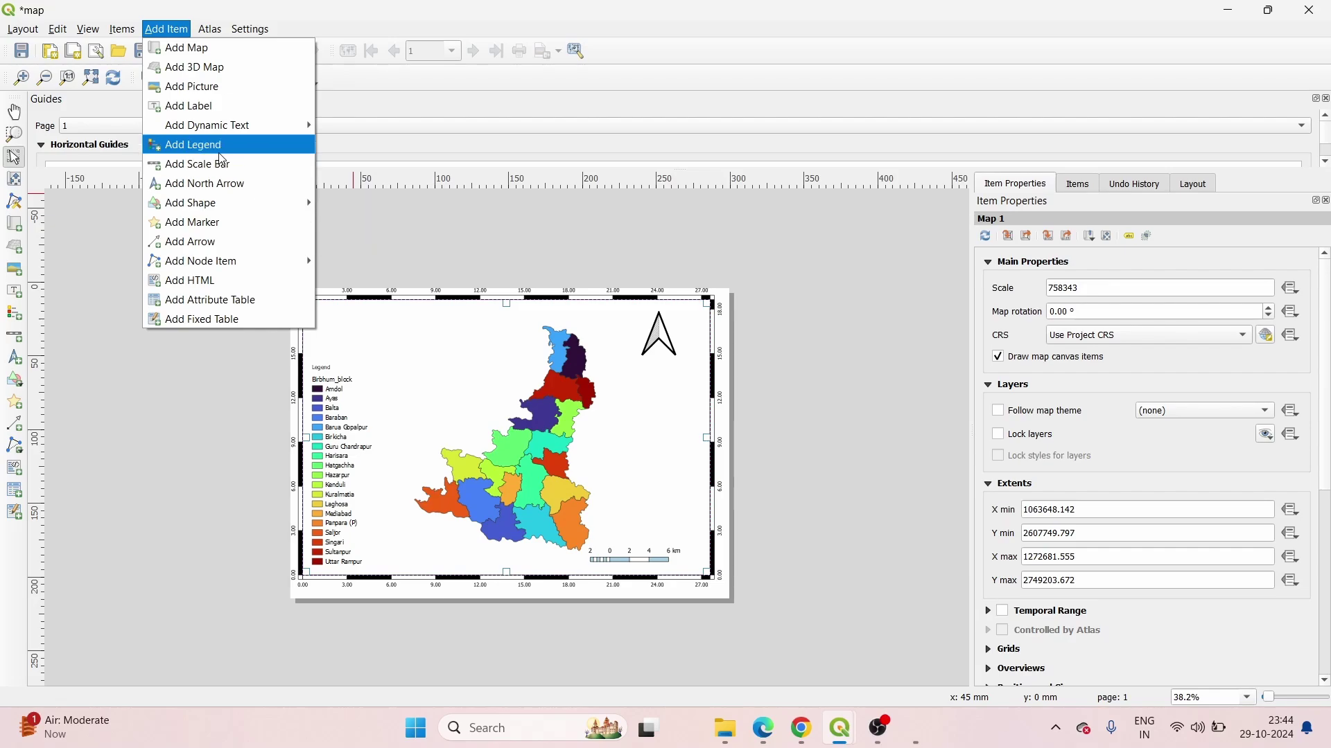
{"action": "left_click", "coordinate": [221, 106]}
{"action": "left_click_drag", "start_coordinate": [359, 312], "coordinate": [491, 333]}
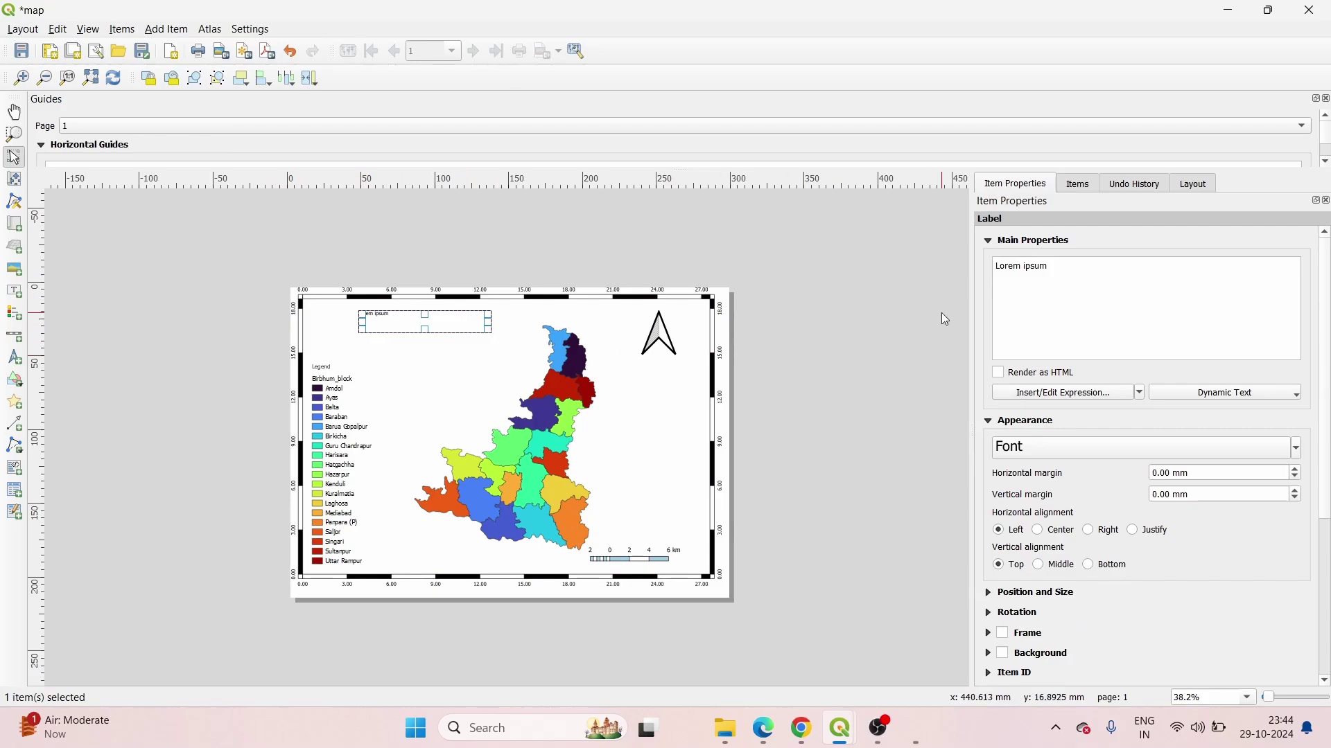
Replace the label's placeholder text with "MAP".
{"action": "left_click", "coordinate": [1098, 267]}
{"action": "key", "text": "BackSpace"}
{"action": "key", "text": "BackSpace"}
{"action": "key", "text": "BackSpace"}
{"action": "key", "text": "BackSpace"}
{"action": "key", "text": "BackSpace"}
{"action": "key", "text": "BackSpace"}
{"action": "key", "text": "BackSpace"}
{"action": "key", "text": "BackSpace"}
{"action": "key", "text": "BackSpace"}
{"action": "key", "text": "BackSpace"}
{"action": "type", "text": "MAP OF"}
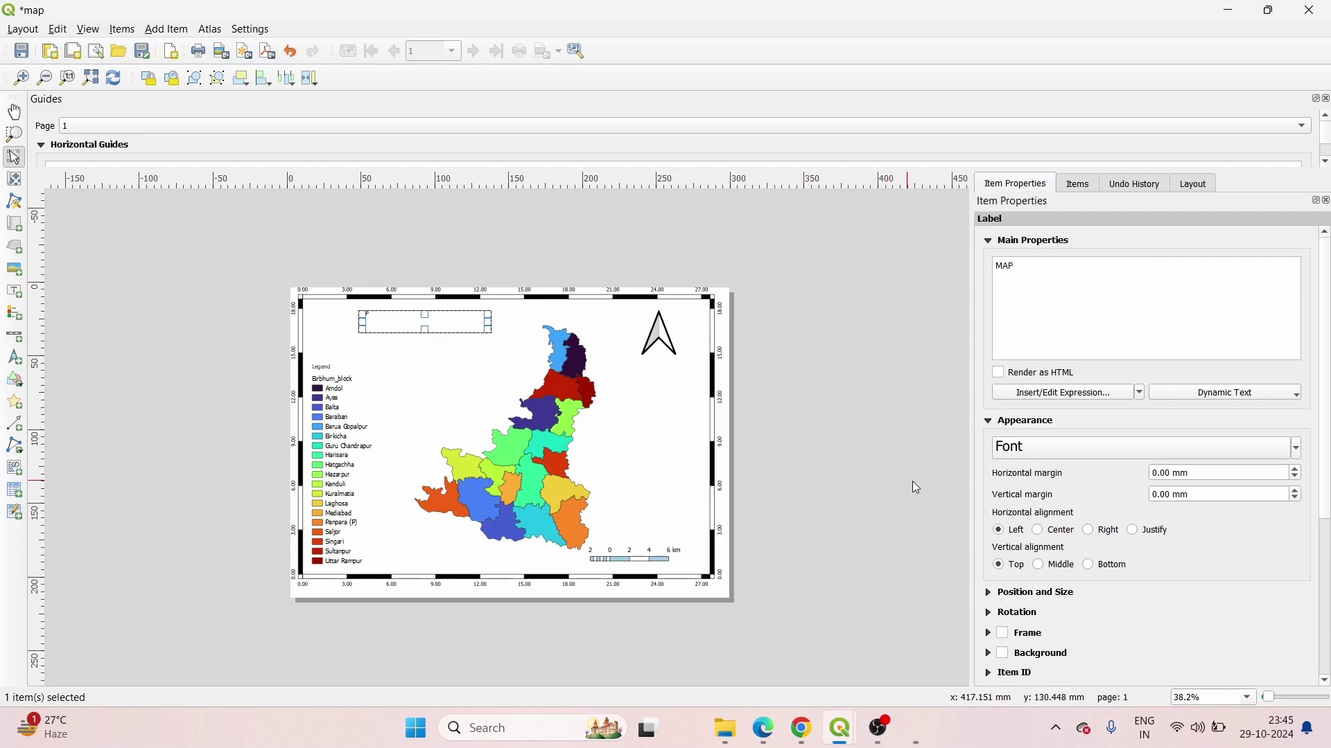
Set the label's horizontal margin to 20 mm and its vertical margin to 3 mm.
{"action": "left_click", "coordinate": [1295, 472]}
{"action": "left_click", "coordinate": [1296, 471]}
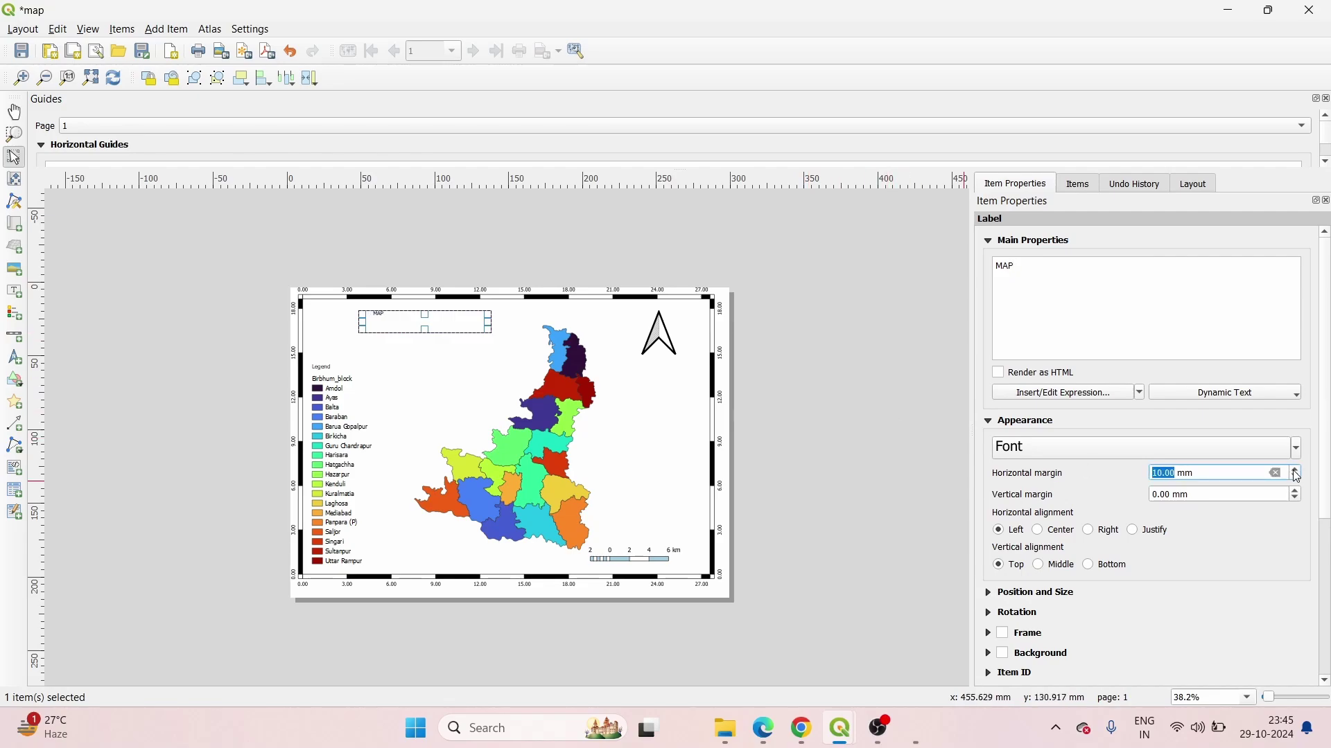
{"action": "left_click", "coordinate": [1295, 470]}
{"action": "left_click", "coordinate": [1294, 469]}
{"action": "left_click", "coordinate": [1294, 470]}
{"action": "left_click", "coordinate": [1297, 492]}
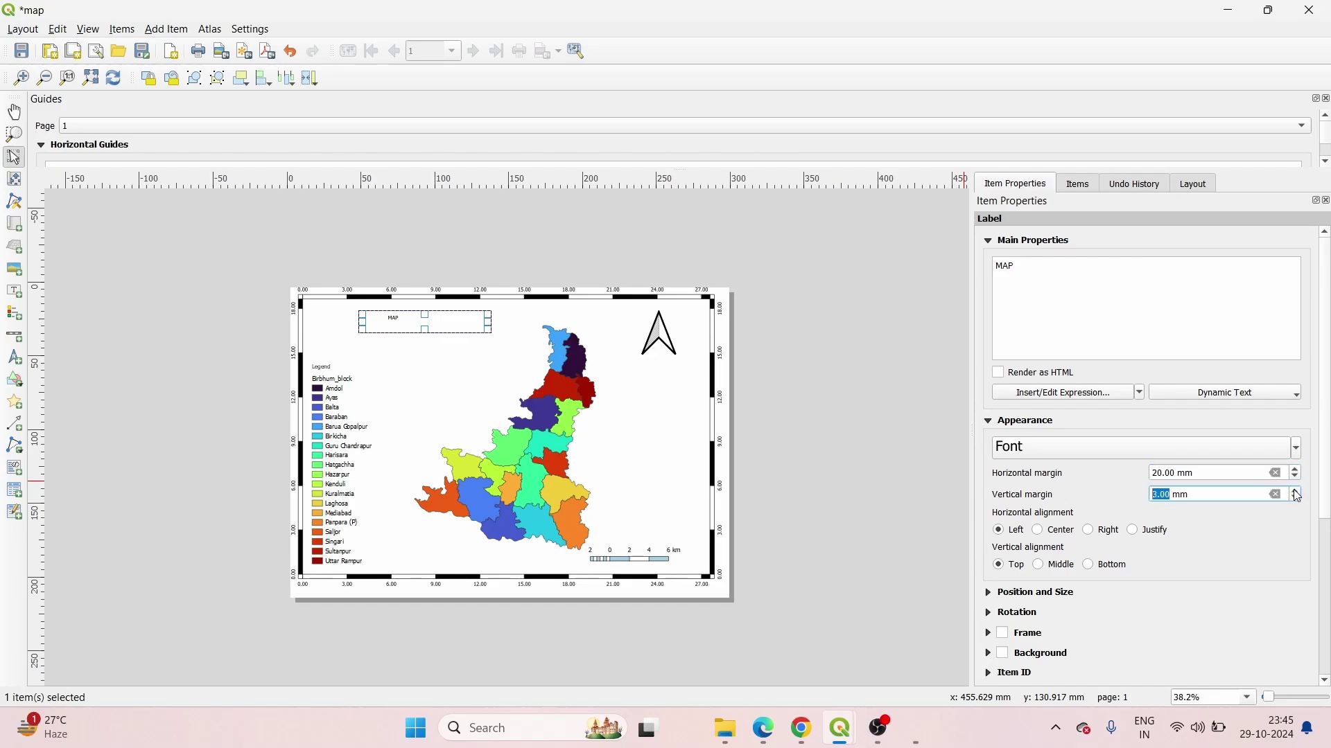
Set the label's X position to 50.985 mm, keeping it on page 1 with millimetre units.
{"action": "left_click", "coordinate": [1022, 600]}
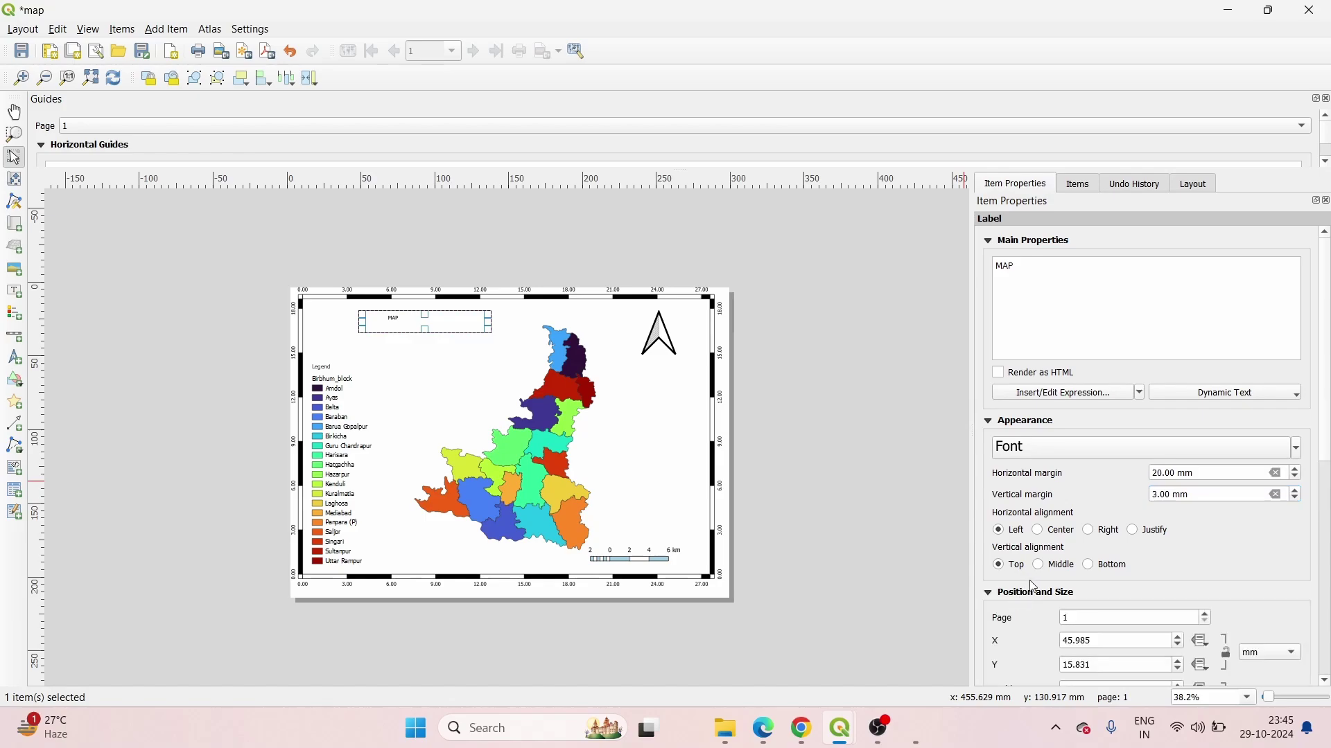
{"action": "left_click", "coordinate": [1204, 616]}
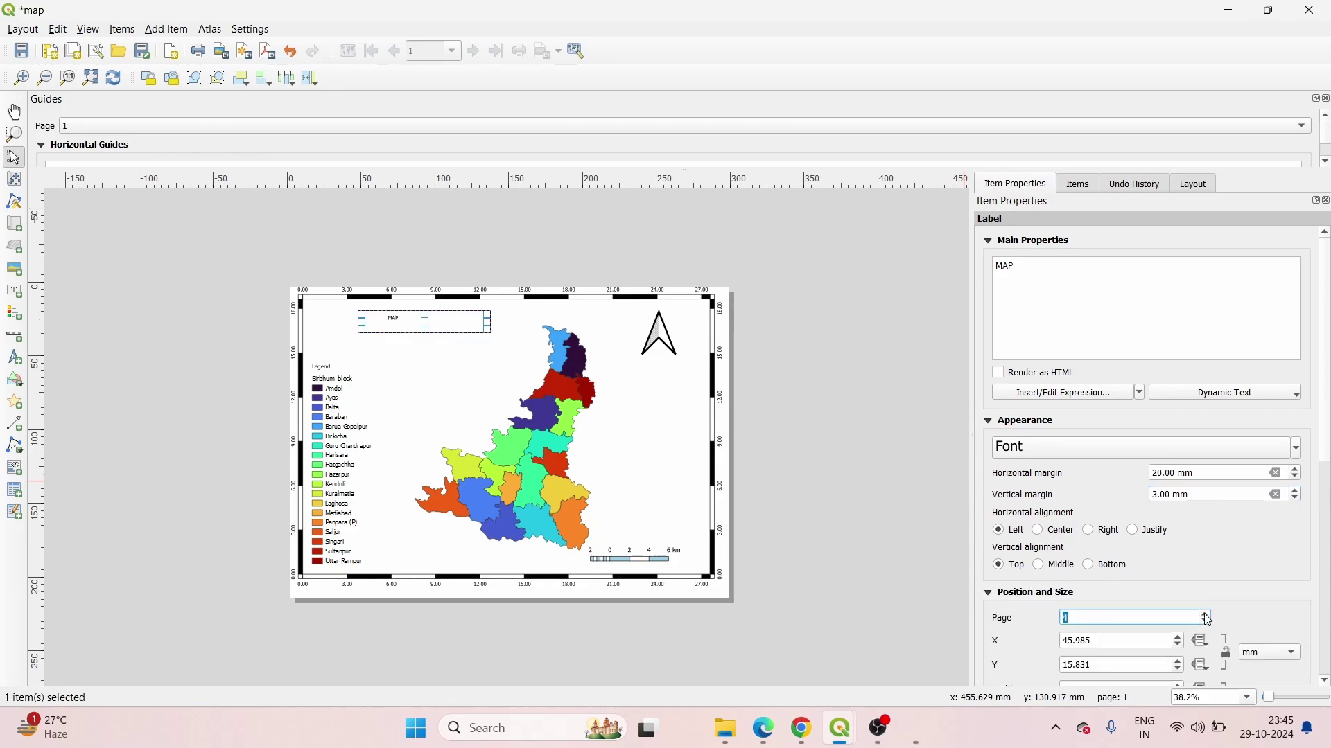
{"action": "left_click", "coordinate": [1180, 644]}
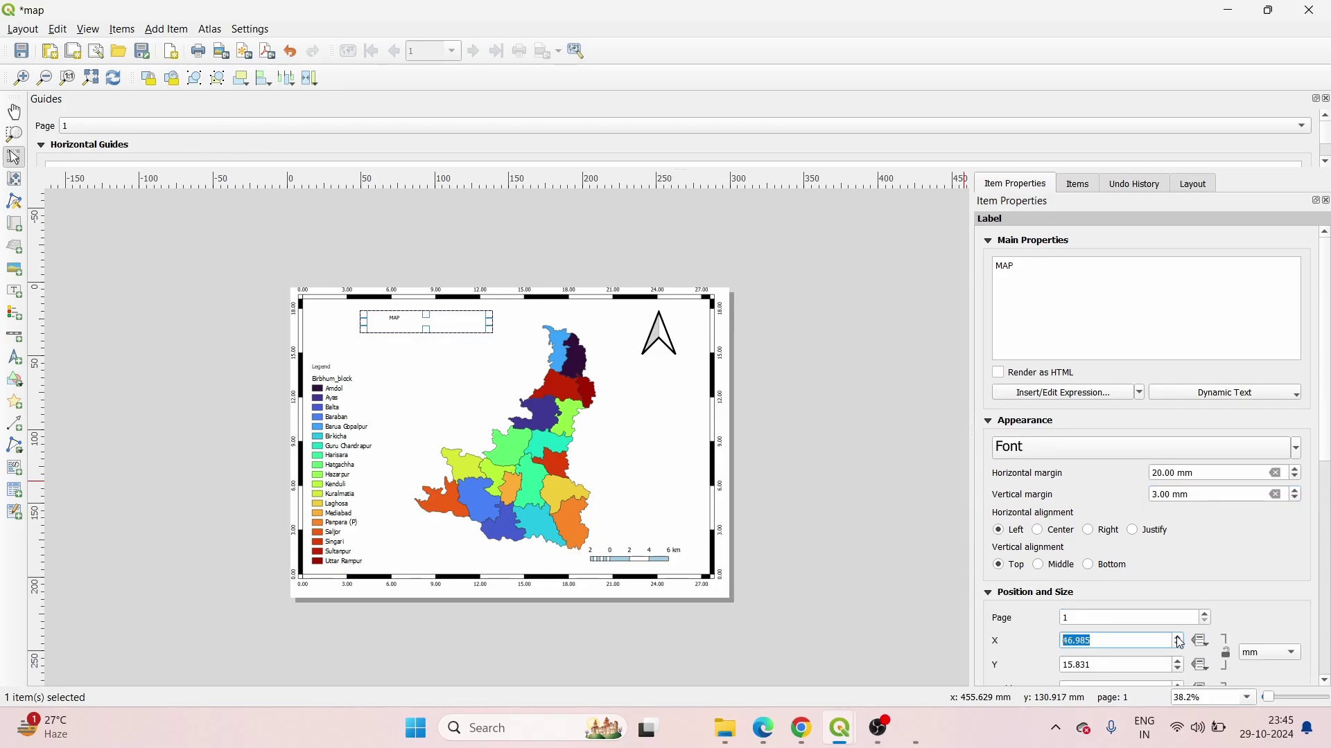
{"action": "scroll", "coordinate": [1193, 589], "scroll_direction": "down", "scroll_amount": 2}
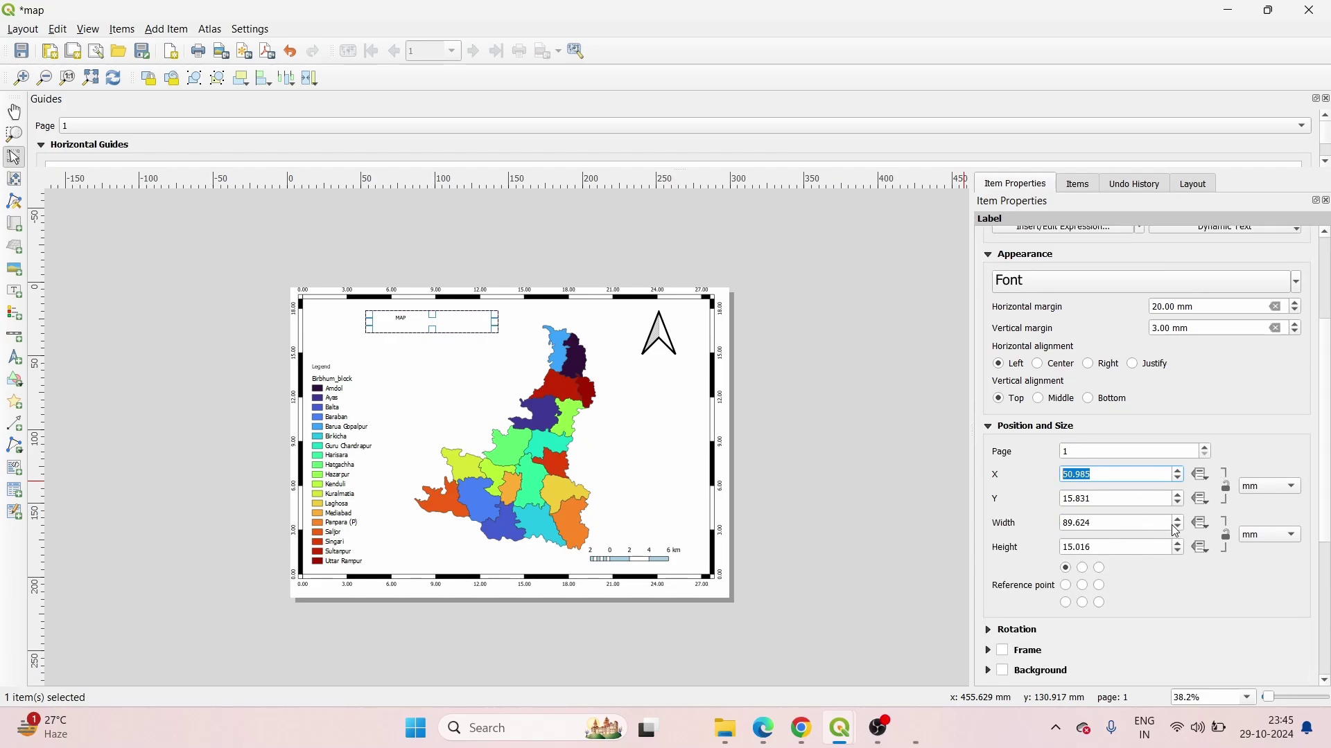
{"action": "left_click", "coordinate": [1287, 487]}
{"action": "left_click", "coordinate": [1291, 491]}
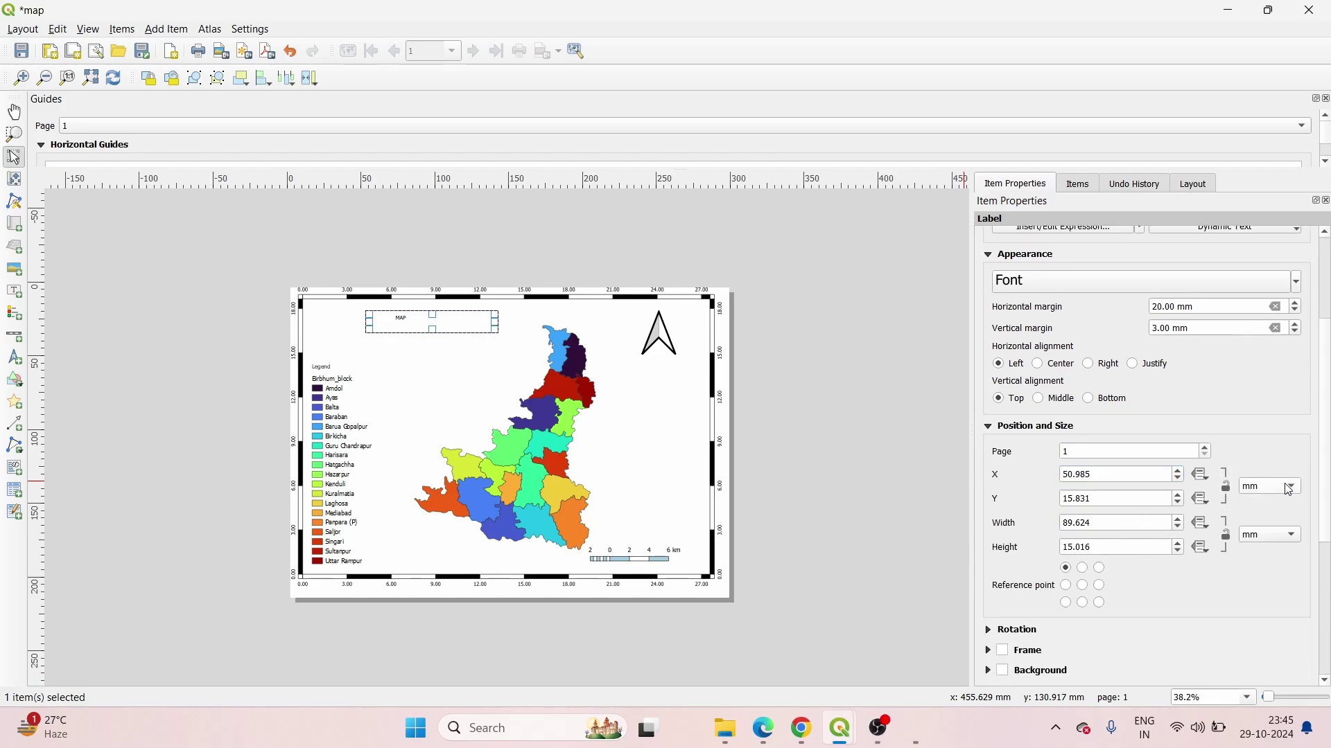
{"action": "scroll", "coordinate": [1160, 581], "scroll_direction": "down", "scroll_amount": 1}
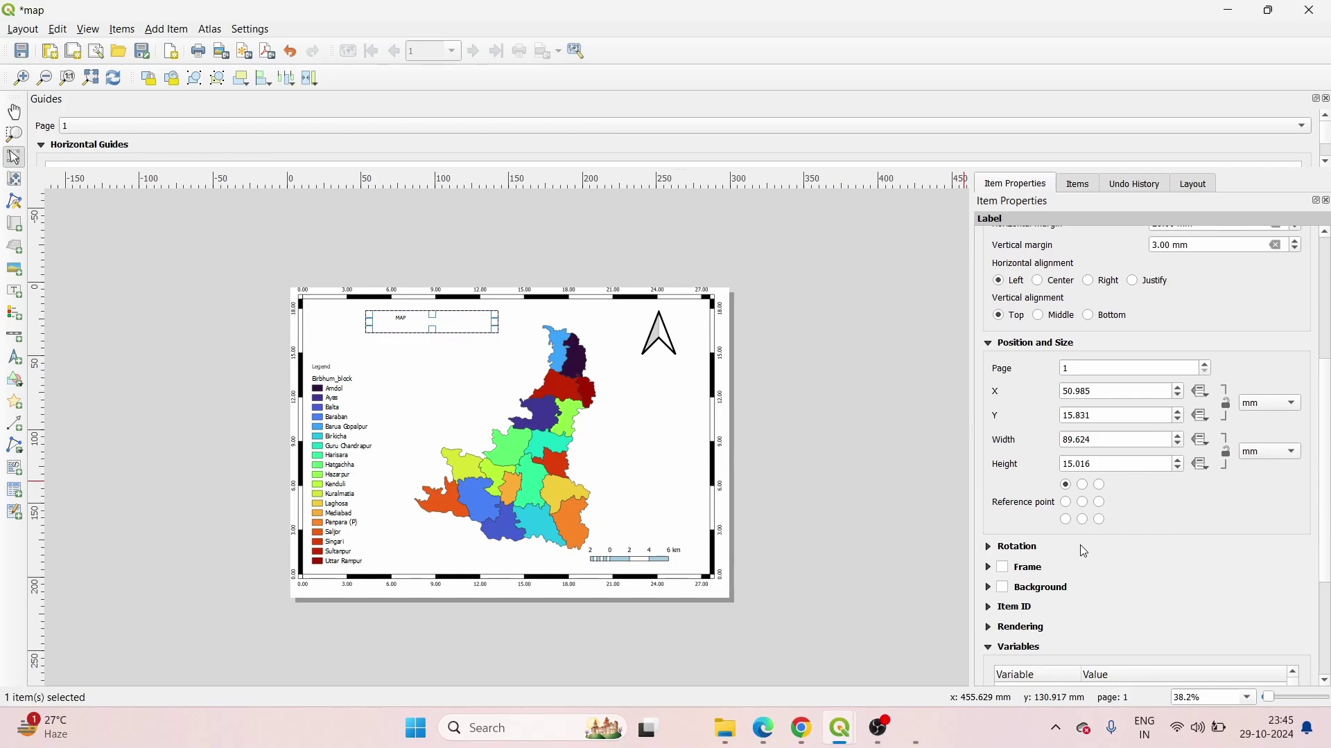
Set the "MAP" label's font size to 13 points and its text color to the olive green among the recent colors.
{"action": "scroll", "coordinate": [1087, 552], "scroll_direction": "up", "scroll_amount": 3}
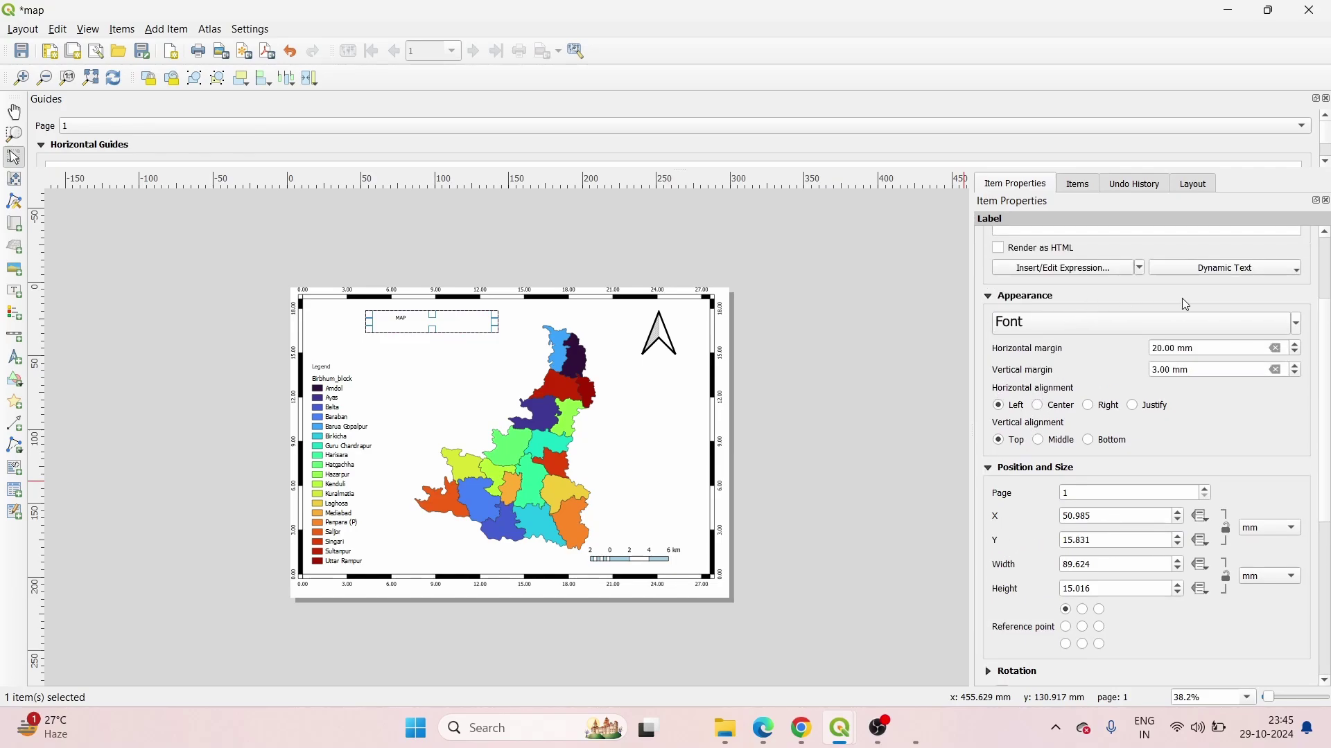
{"action": "left_click", "coordinate": [1296, 323]}
{"action": "left_click", "coordinate": [1295, 324]}
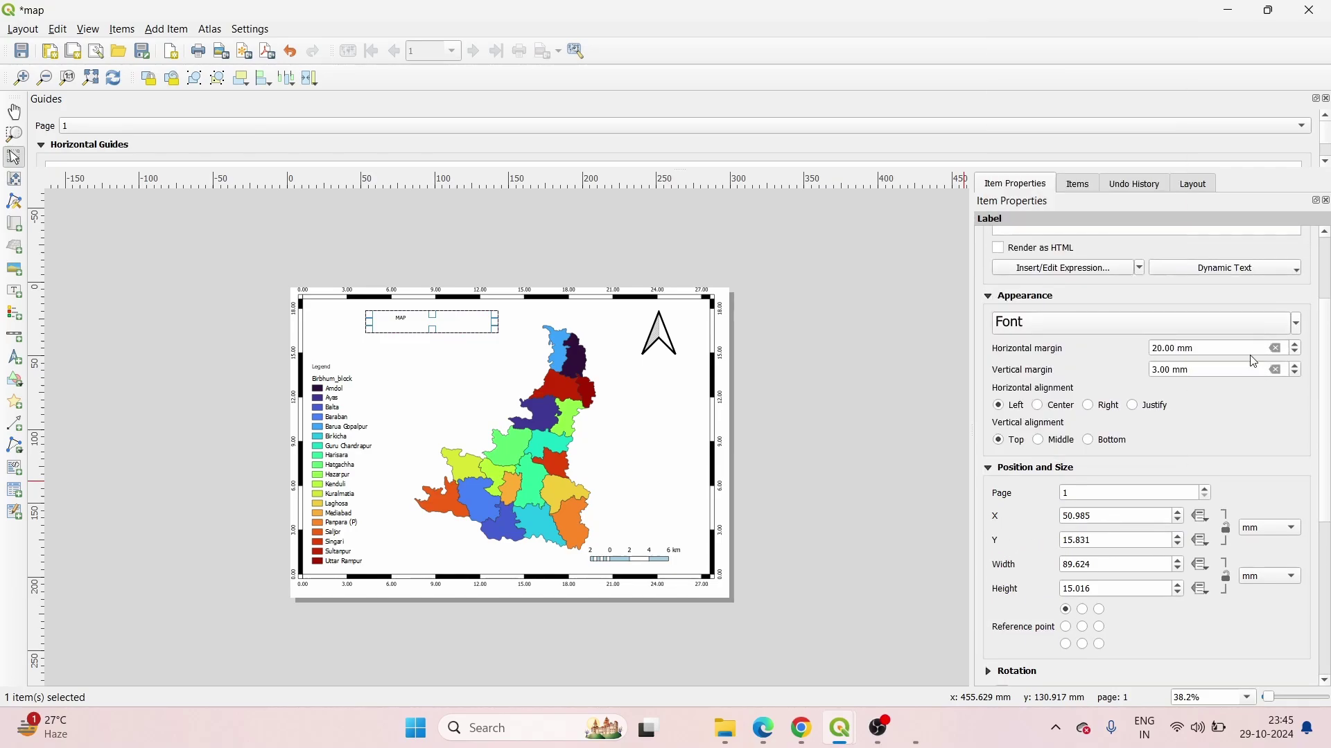
{"action": "left_click", "coordinate": [1295, 324]}
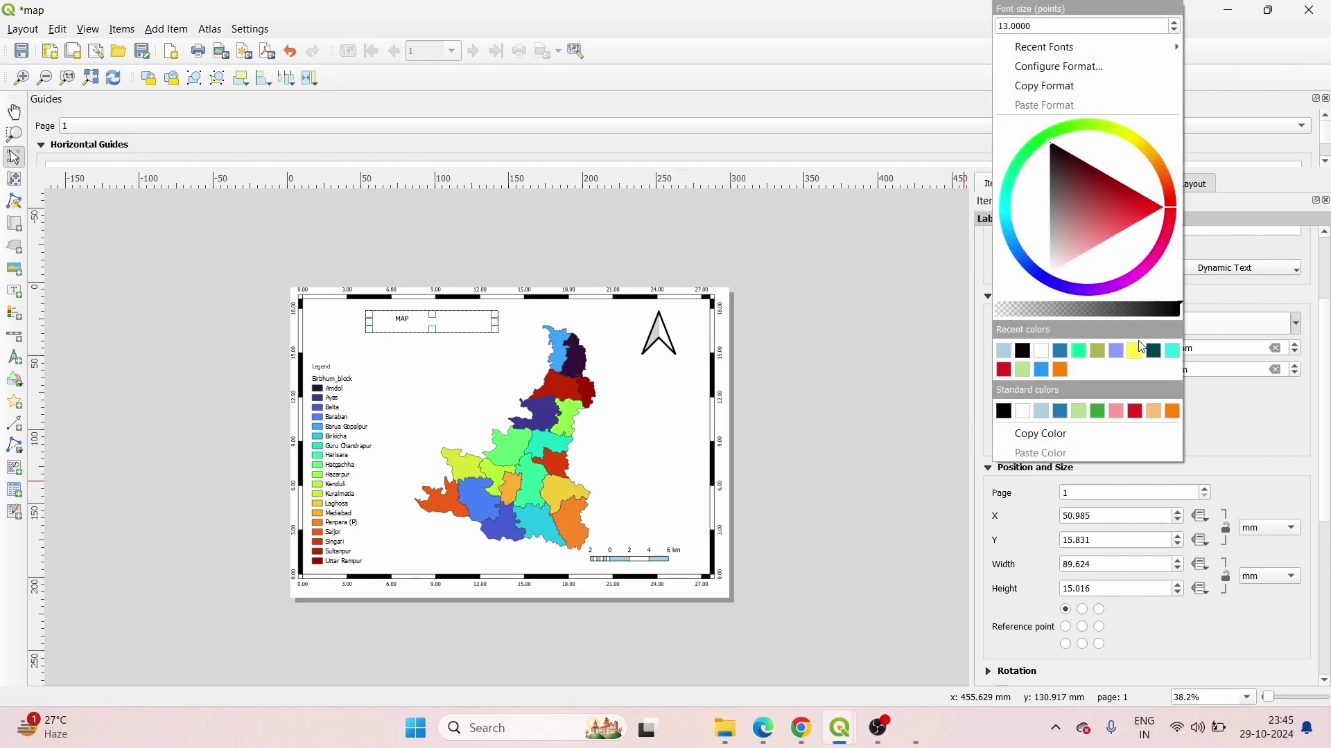
{"action": "left_click", "coordinate": [1095, 352]}
Set the "MAP" label's vertical margin to 6 mm and leave the label by selecting the map item.
{"action": "scroll", "coordinate": [1120, 386], "scroll_direction": "up", "scroll_amount": 3}
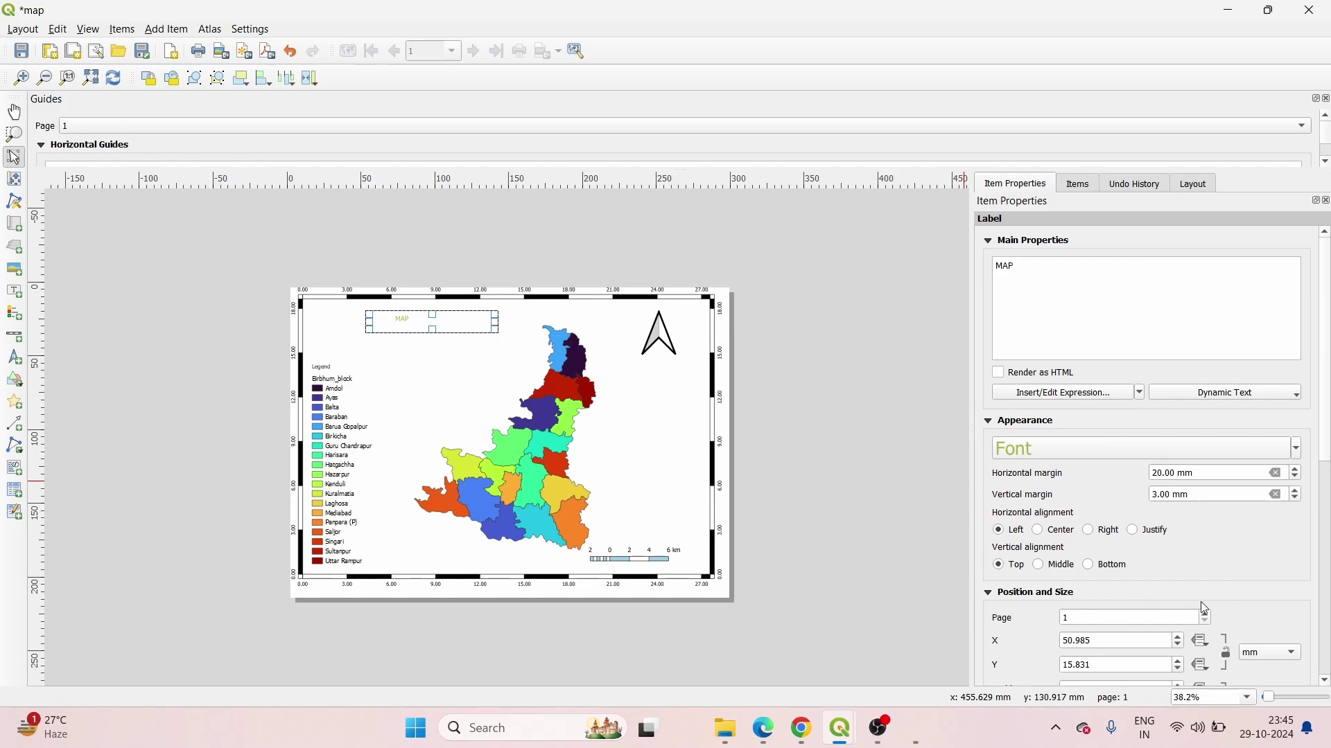
{"action": "scroll", "coordinate": [1186, 567], "scroll_direction": "down", "scroll_amount": 5}
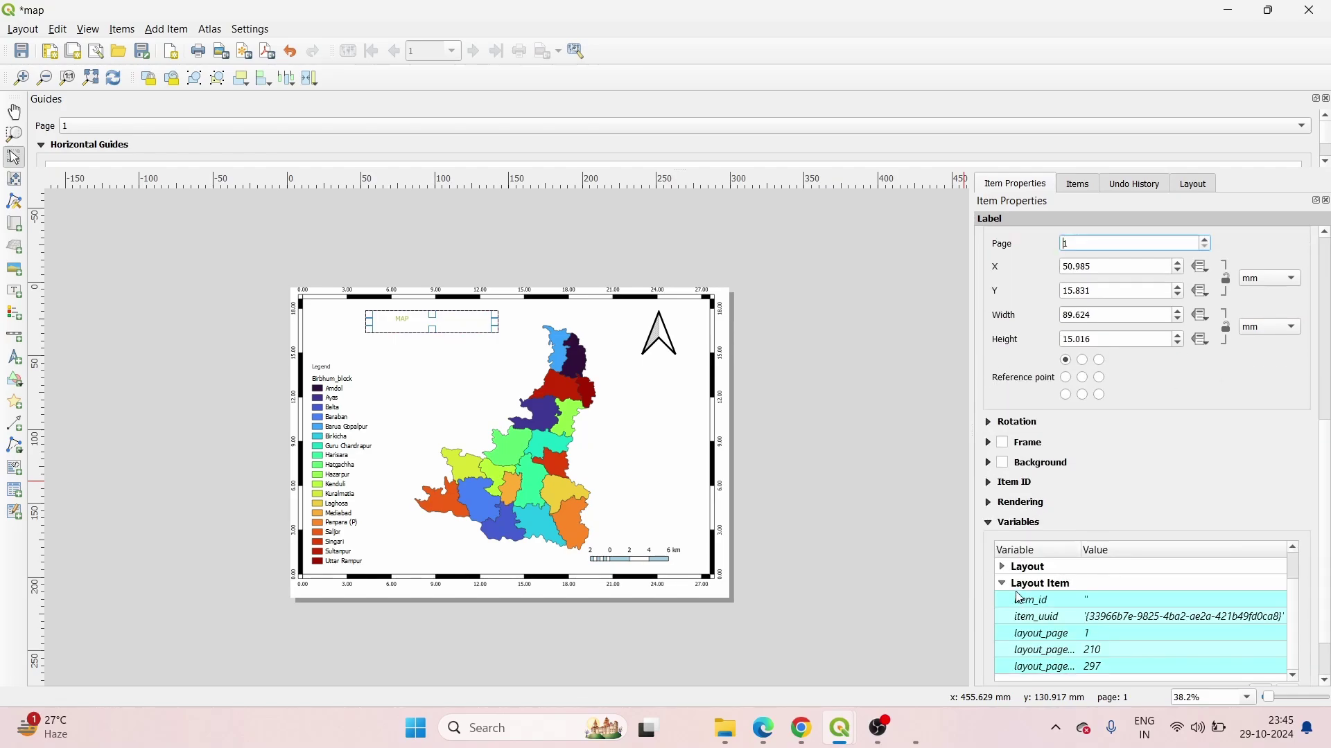
{"action": "scroll", "coordinate": [1032, 586], "scroll_direction": "down", "scroll_amount": 3}
{"action": "scroll", "coordinate": [1036, 584], "scroll_direction": "up", "scroll_amount": 8}
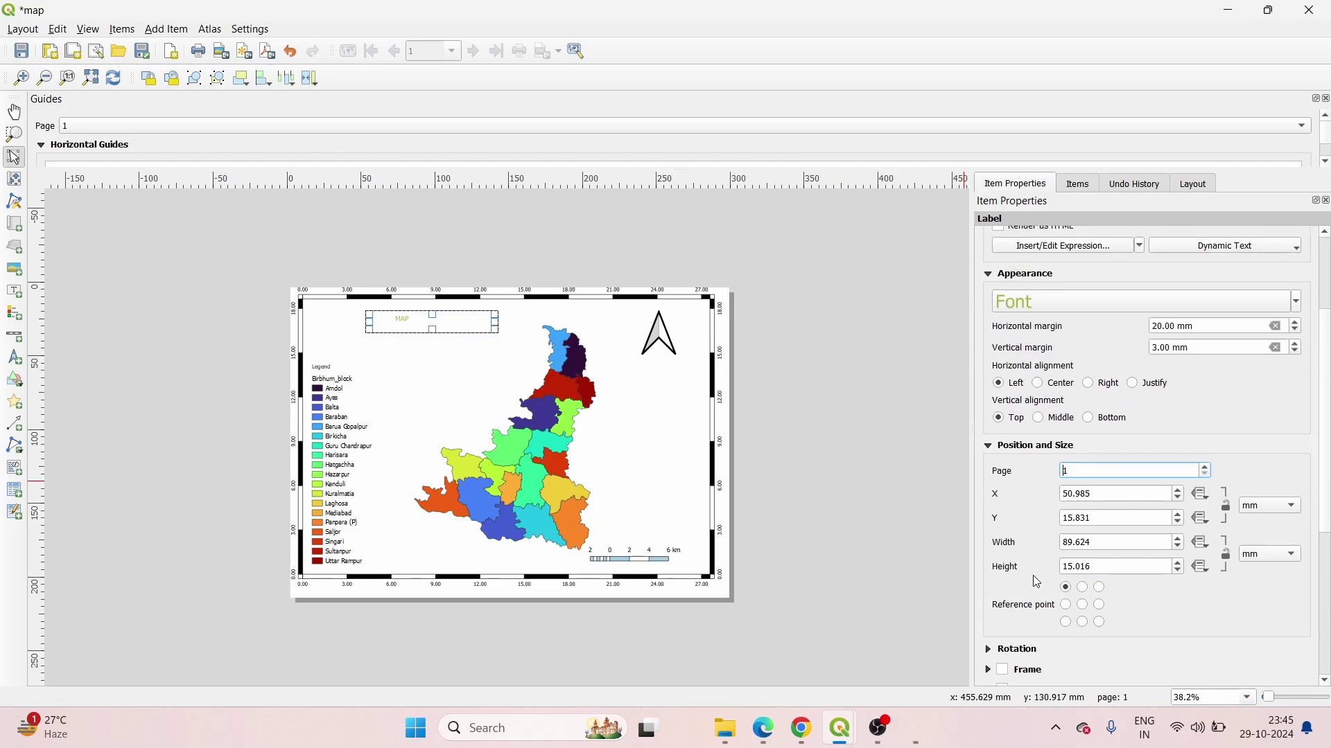
{"action": "scroll", "coordinate": [1039, 594], "scroll_direction": "up", "scroll_amount": 1}
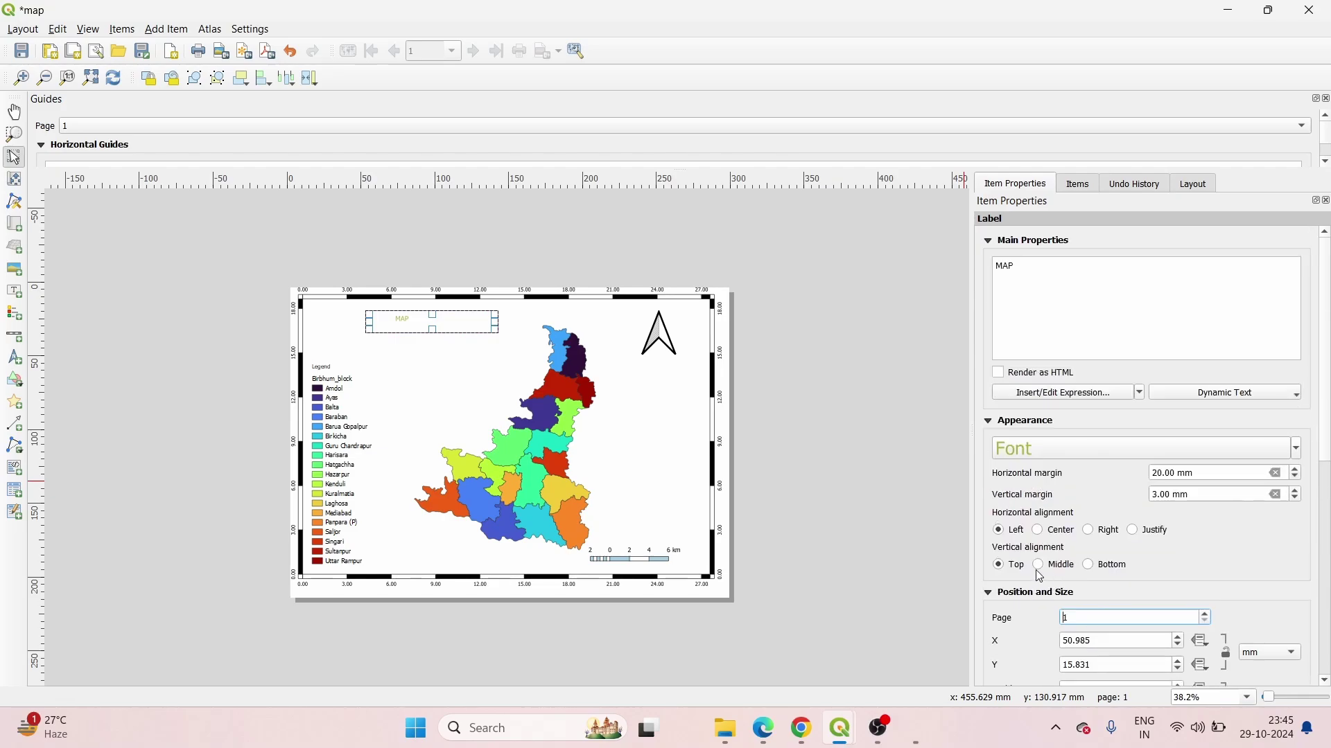
{"action": "left_click", "coordinate": [1297, 490]}
{"action": "left_click", "coordinate": [1297, 491]}
{"action": "left_click", "coordinate": [1296, 490]}
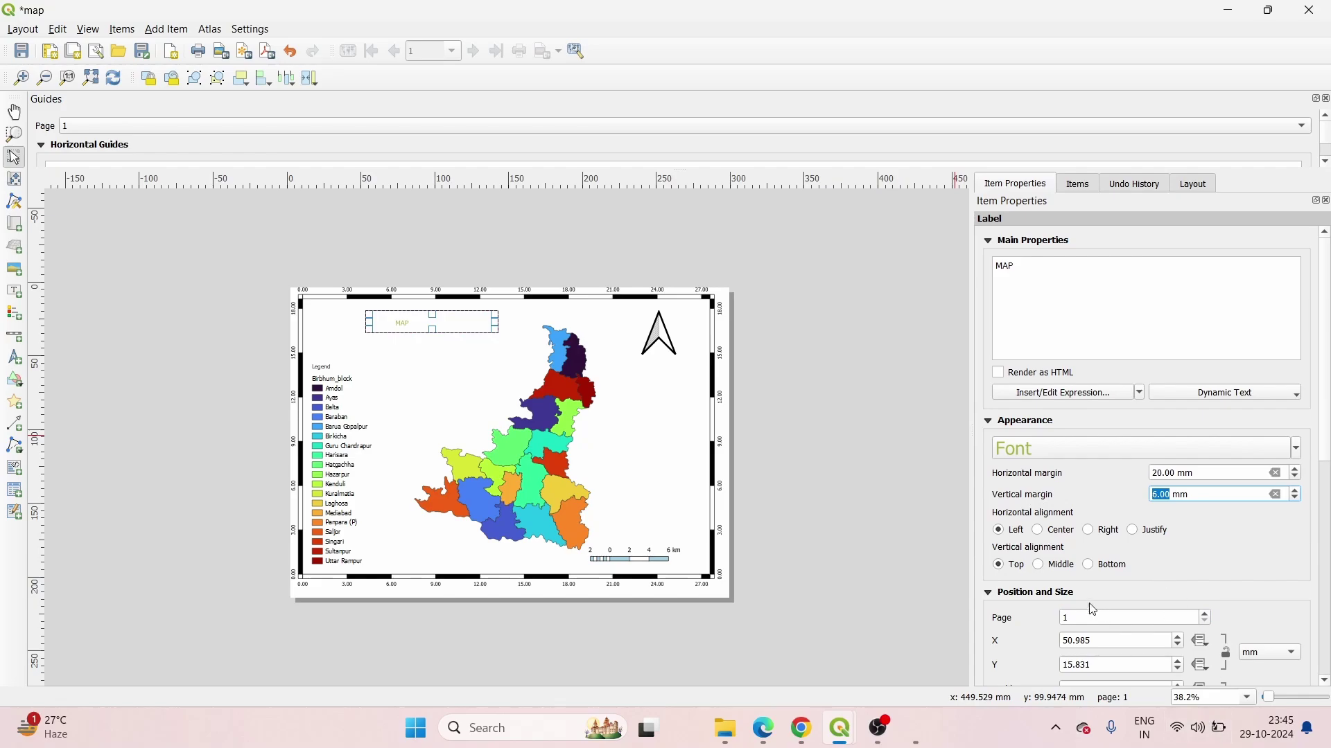
{"action": "left_click", "coordinate": [612, 438]}
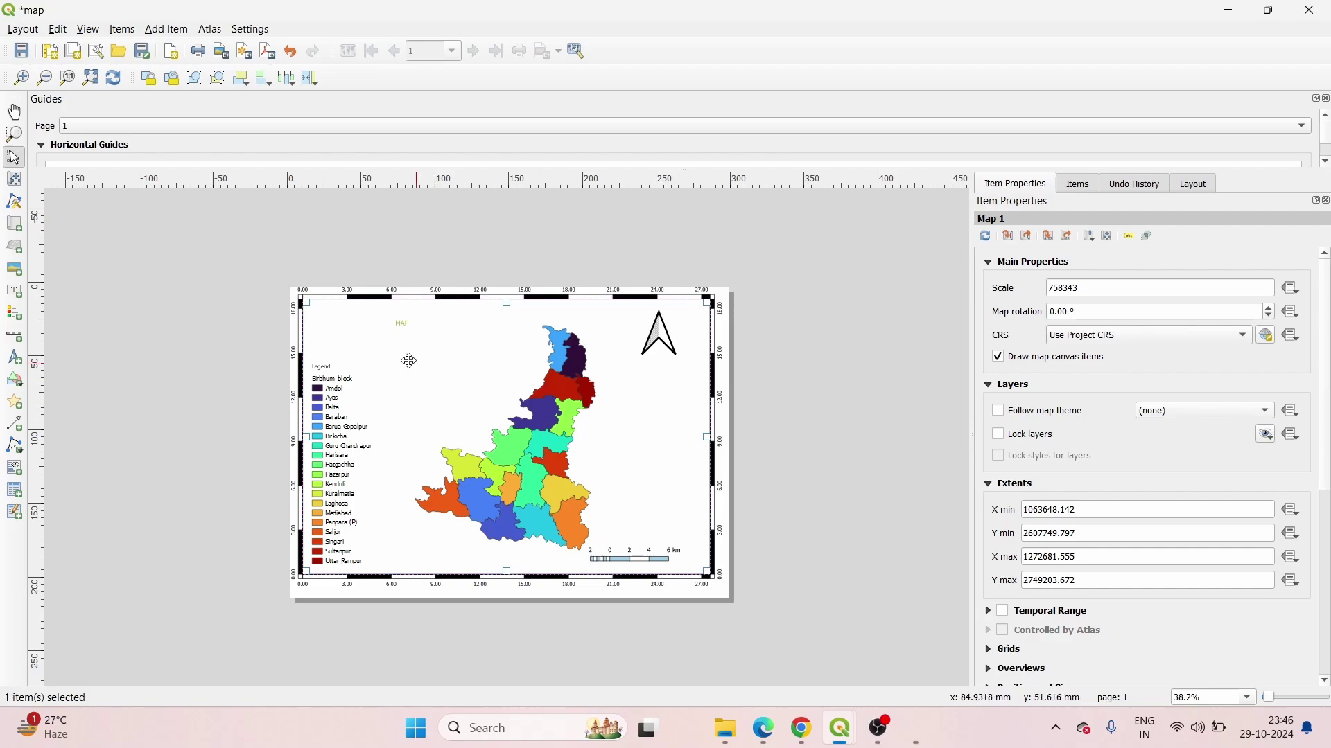
Export the layout as the PNG image map.png to the Downloads folder at 300 dpi, replacing the existing file.
{"action": "left_click", "coordinate": [24, 30]}
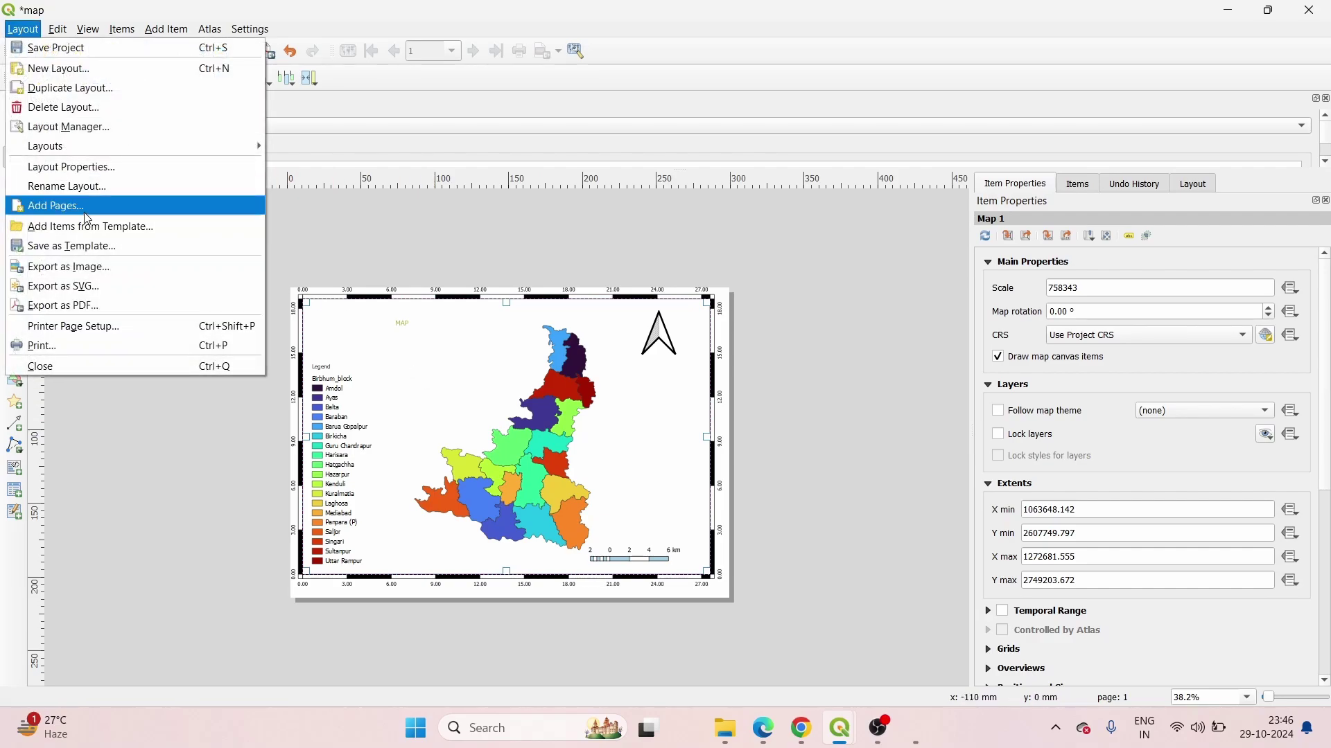
{"action": "left_click", "coordinate": [108, 267]}
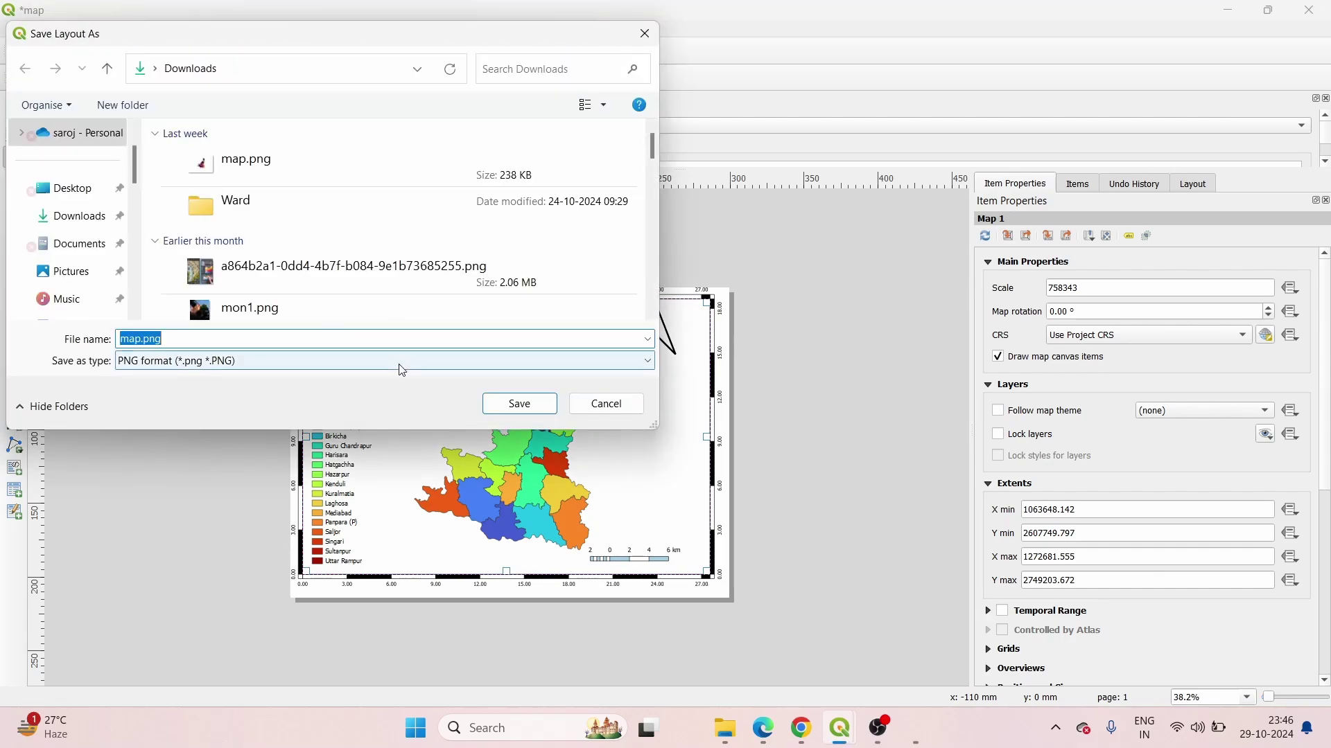
{"action": "left_click", "coordinate": [494, 399]}
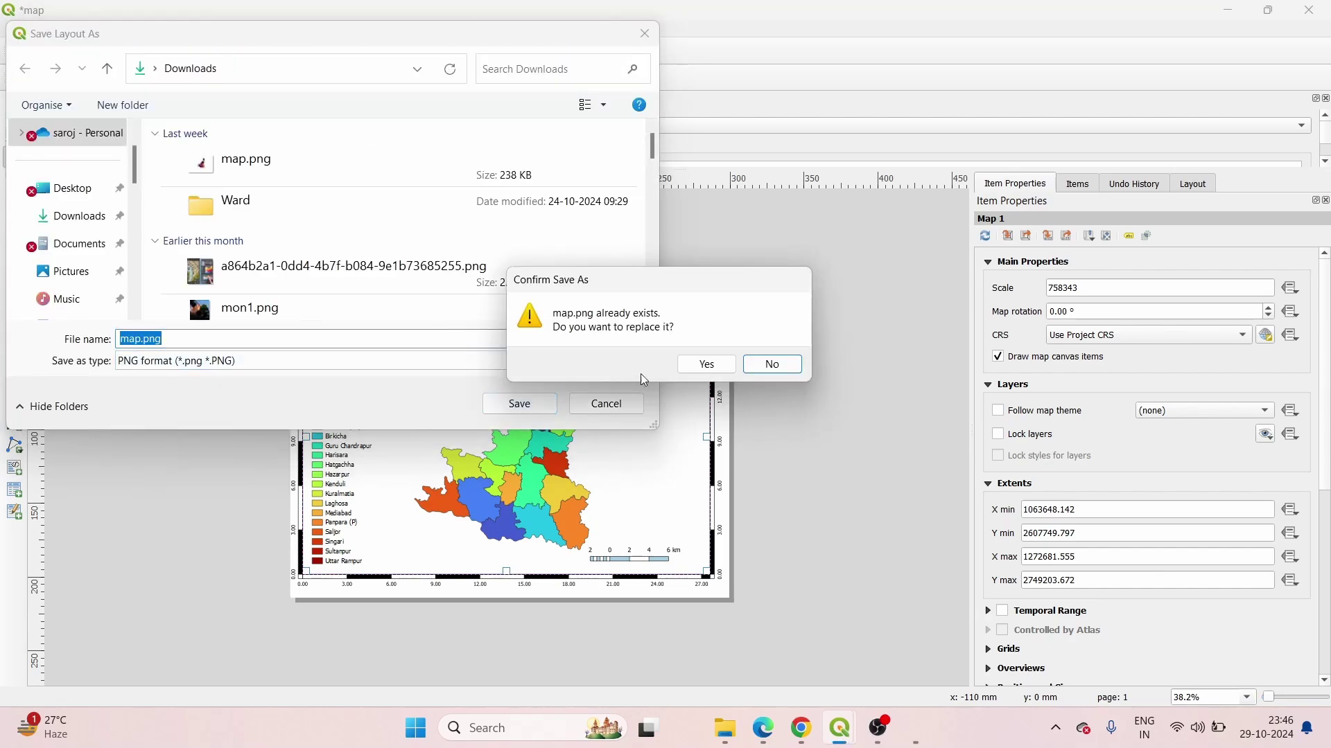
{"action": "left_click", "coordinate": [707, 366]}
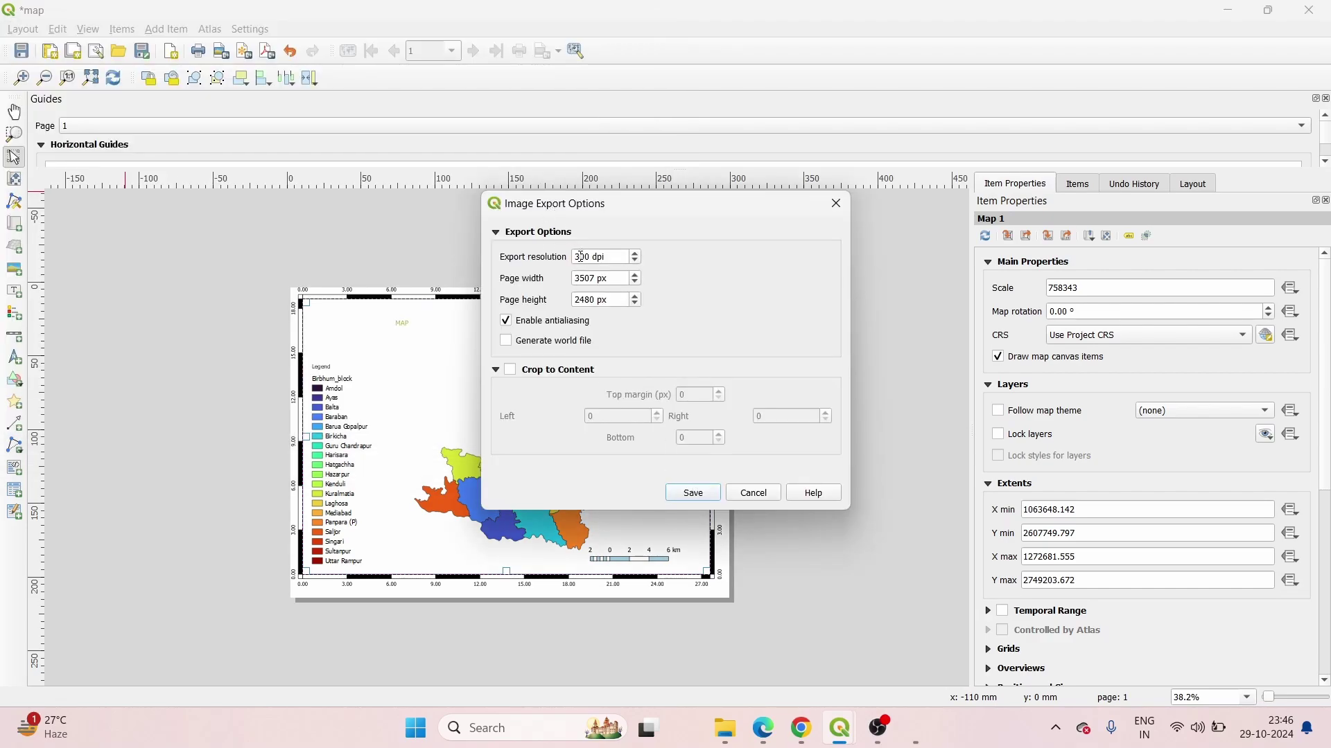
{"action": "left_click", "coordinate": [694, 493]}
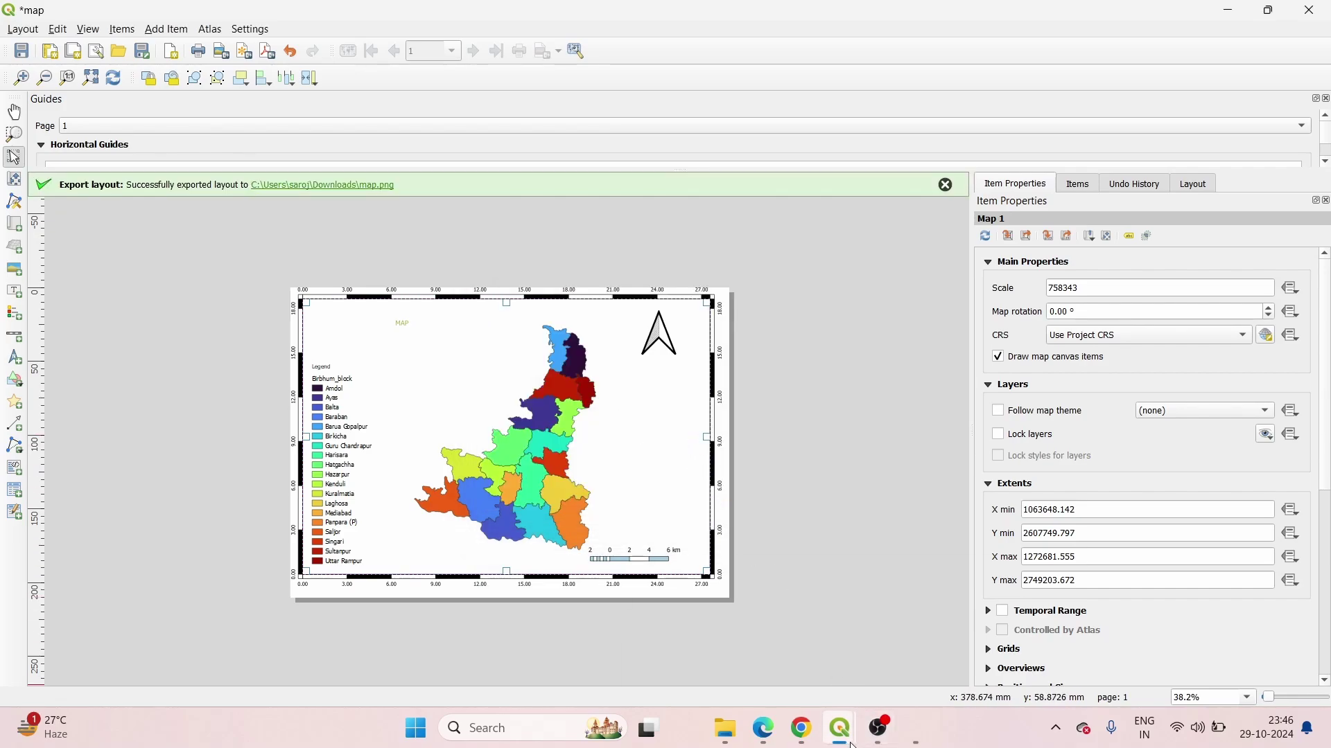
Switch to File Explorer and open the exported map.png from Downloads in a maximized image viewer to examine the finished map.
{"action": "mouse_move", "coordinate": [854, 745]}
{"action": "mouse_move", "coordinate": [790, 684]}
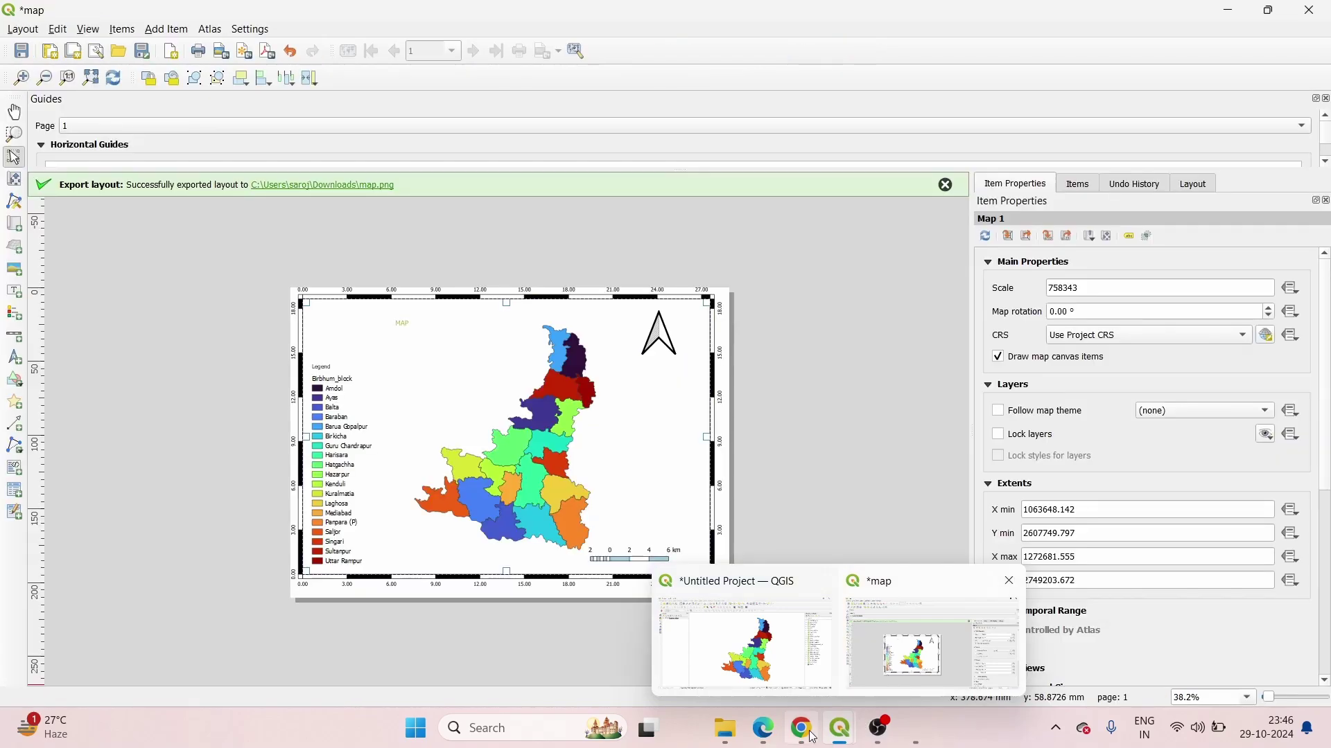
{"action": "left_click", "coordinate": [726, 730]}
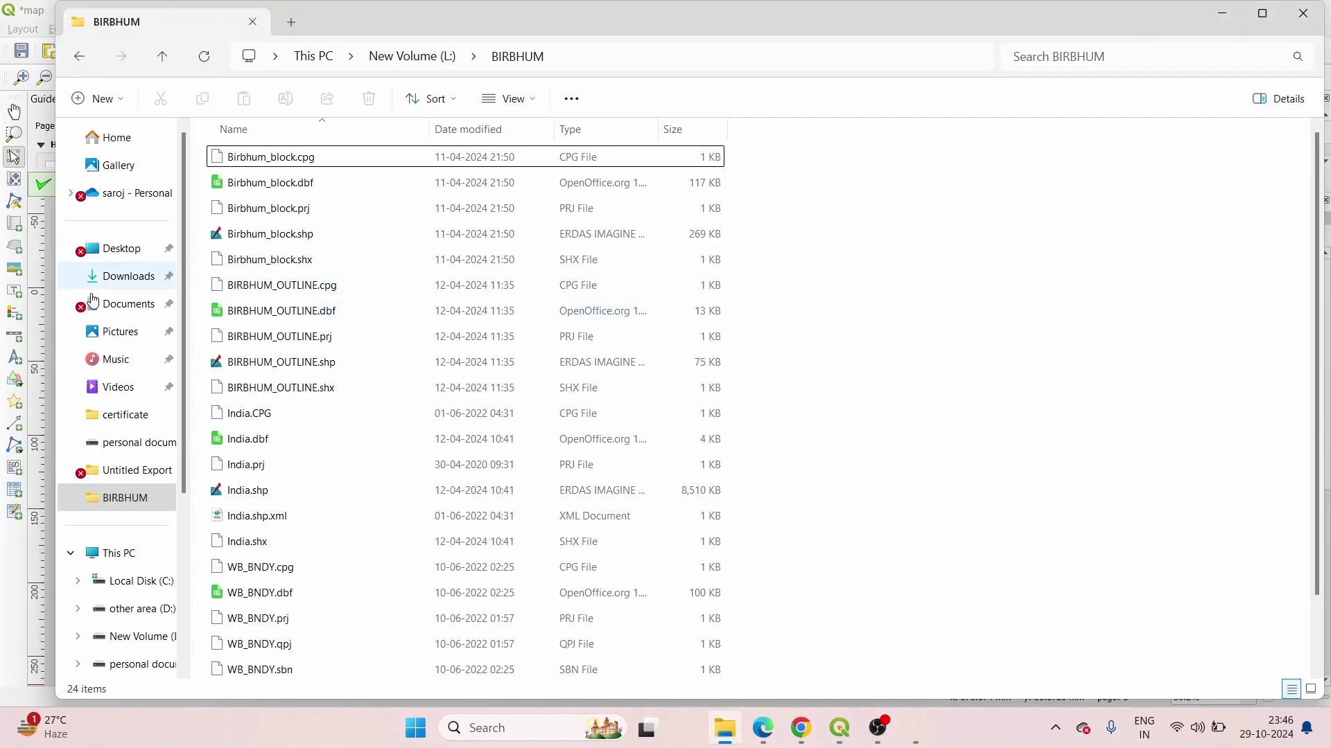
{"action": "left_click", "coordinate": [135, 277]}
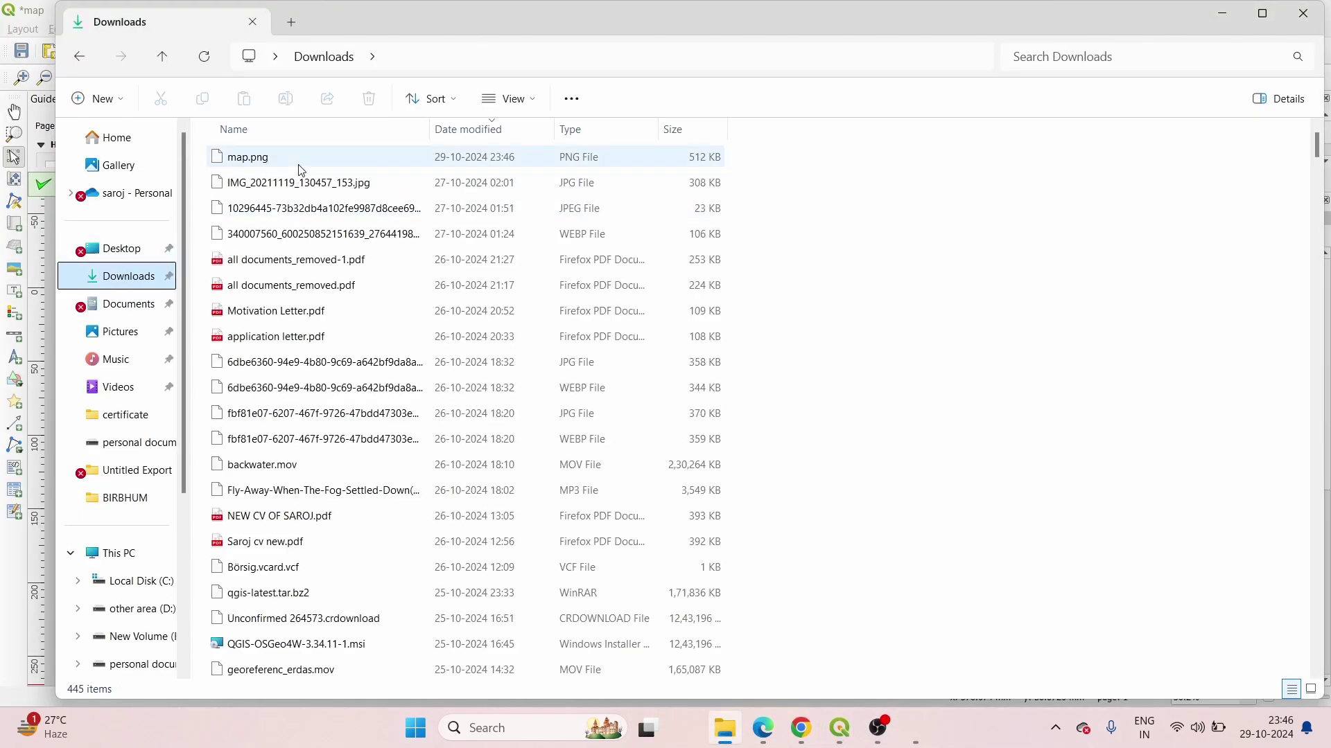
{"action": "left_click", "coordinate": [300, 165]}
{"action": "double_click", "coordinate": [301, 167]}
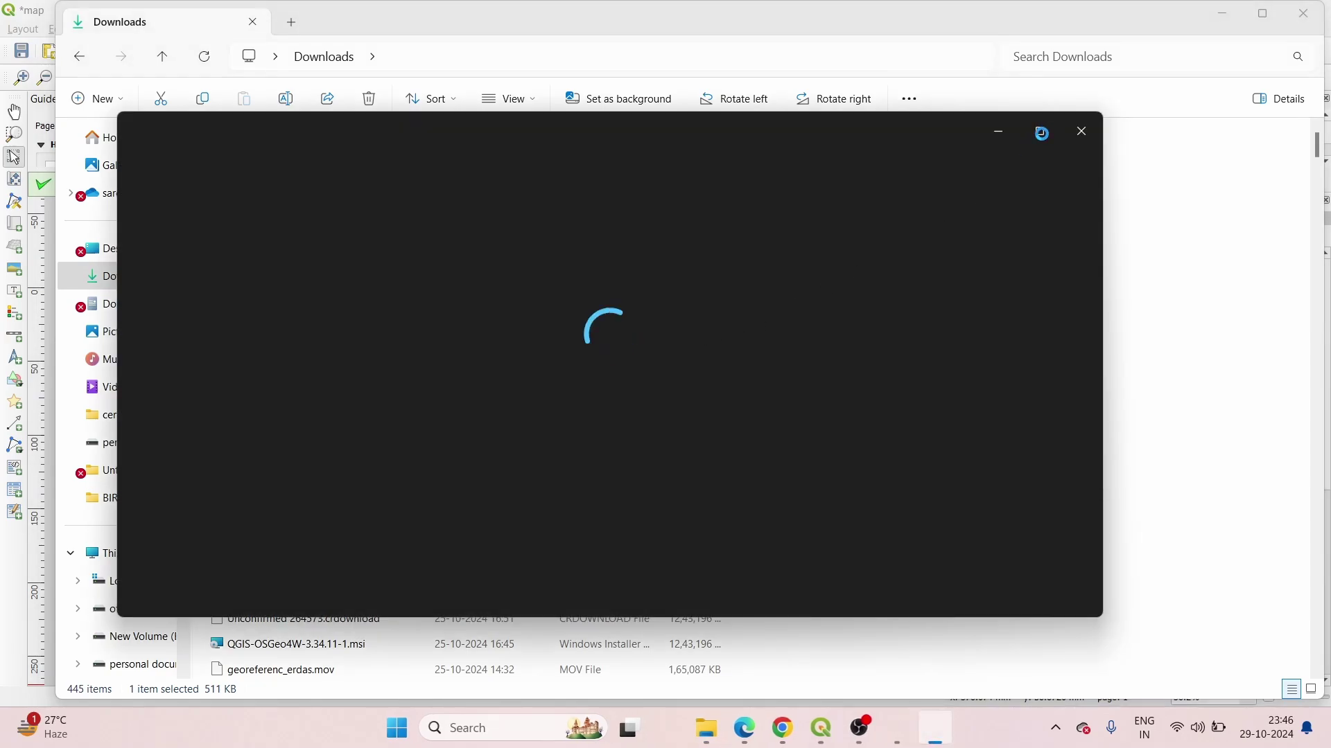
{"action": "left_click", "coordinate": [1045, 132]}
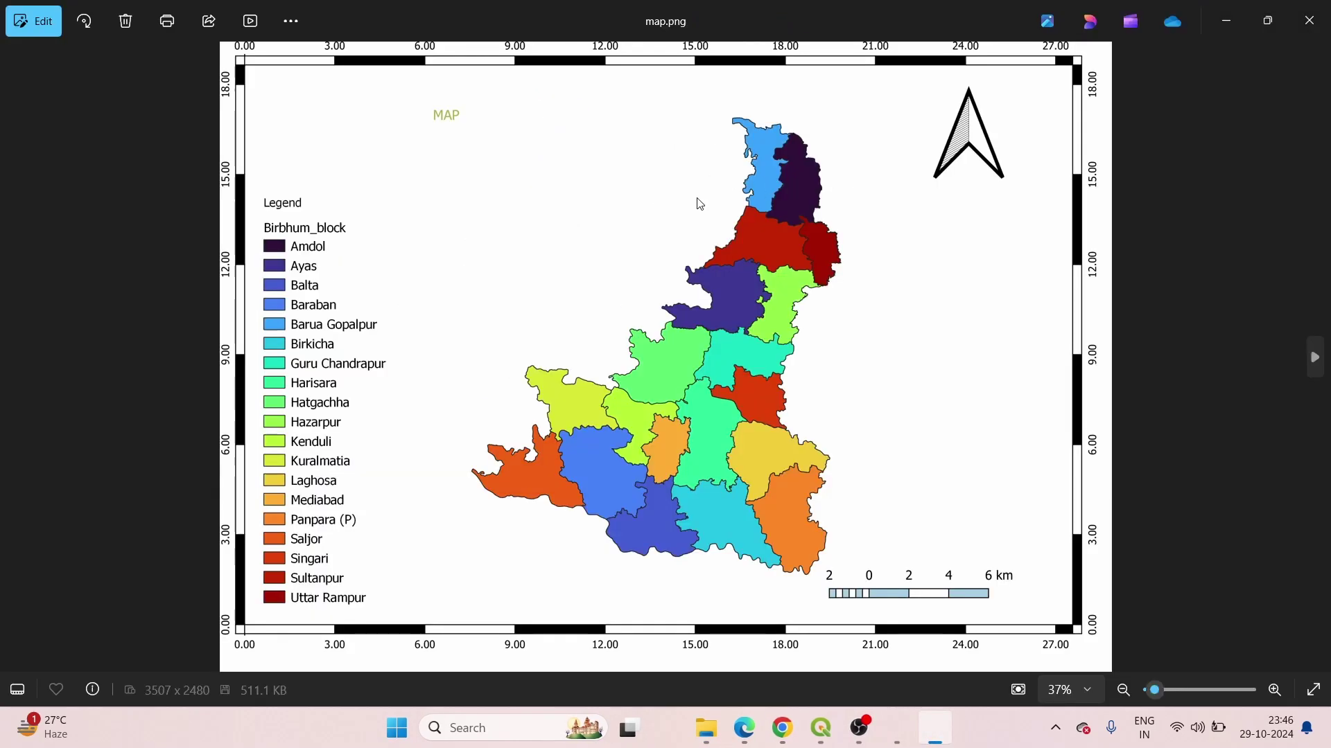
{"action": "scroll", "coordinate": [696, 250], "scroll_direction": "up", "scroll_amount": 1}
{"action": "scroll", "coordinate": [698, 248], "scroll_direction": "down", "scroll_amount": 1}
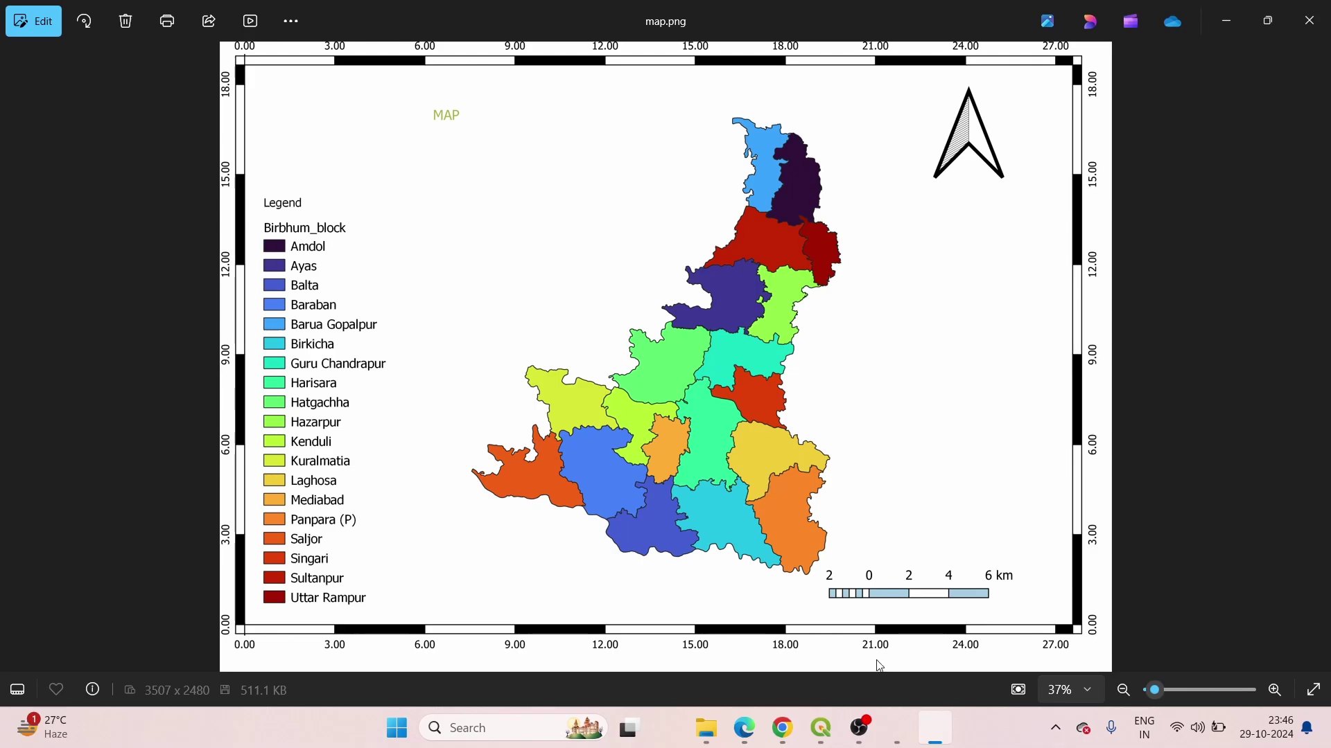
Switch back to the QGIS print layout window of the map.
{"action": "mouse_move", "coordinate": [829, 721]}
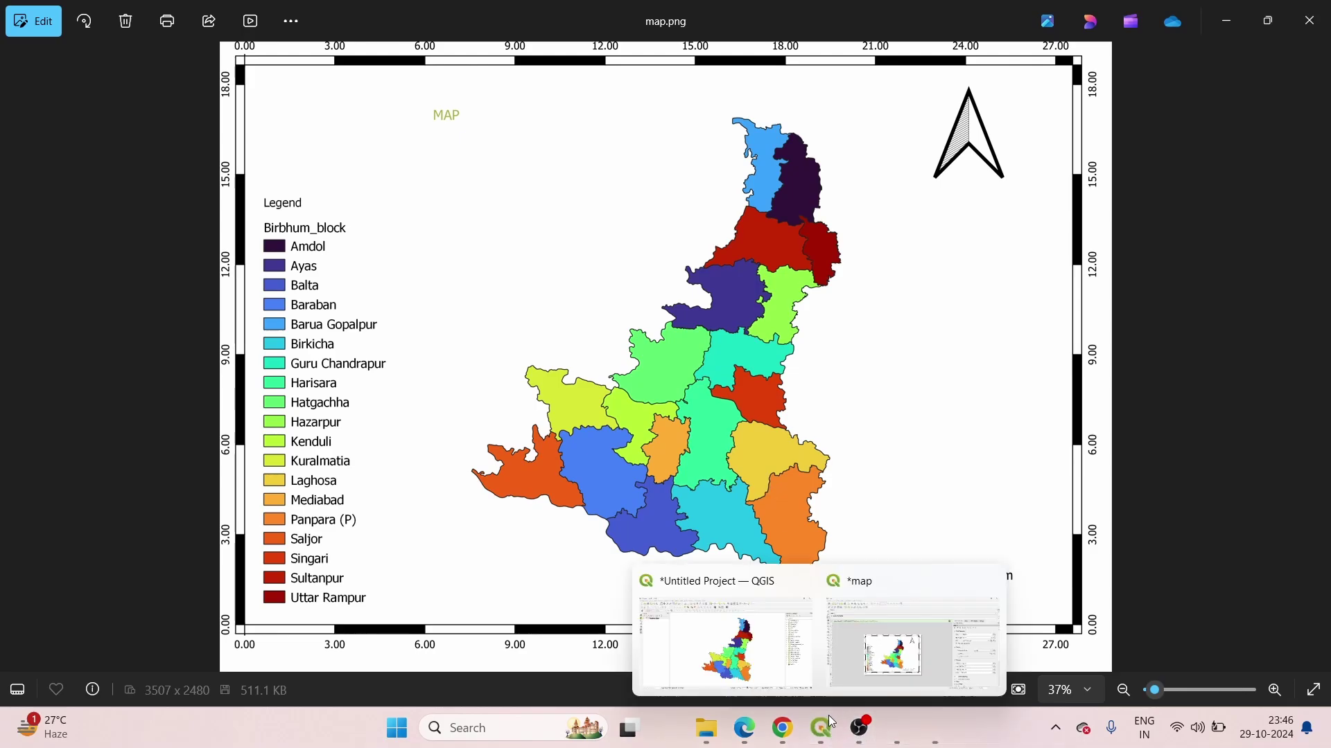
{"action": "left_click", "coordinate": [872, 623]}
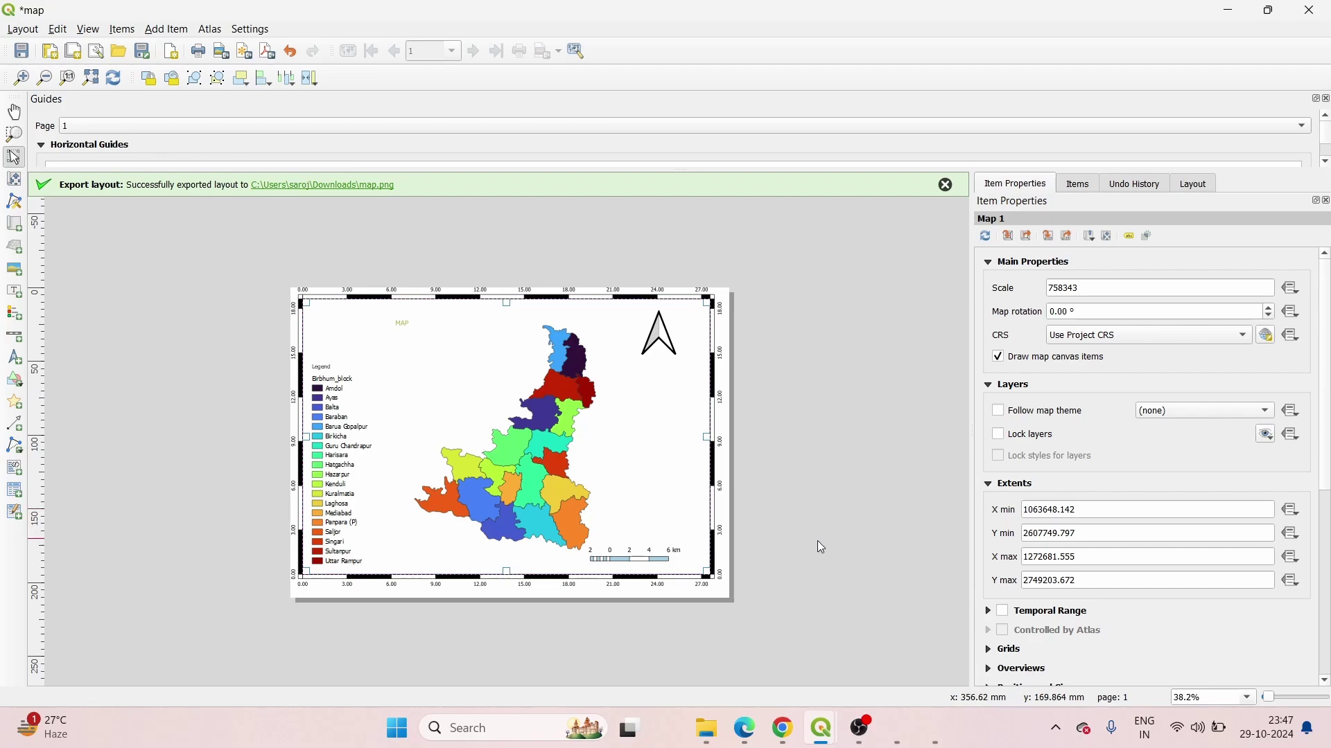
{"action": "mouse_move", "coordinate": [832, 714]}
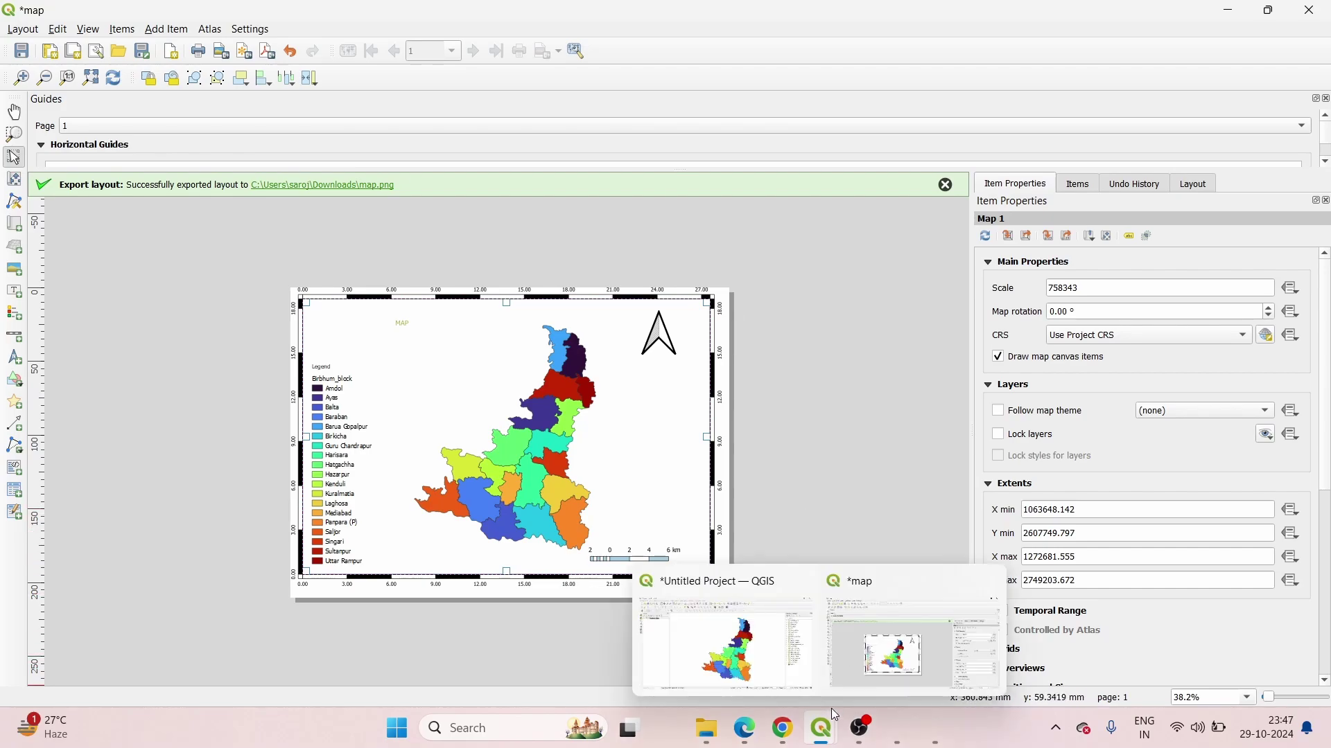